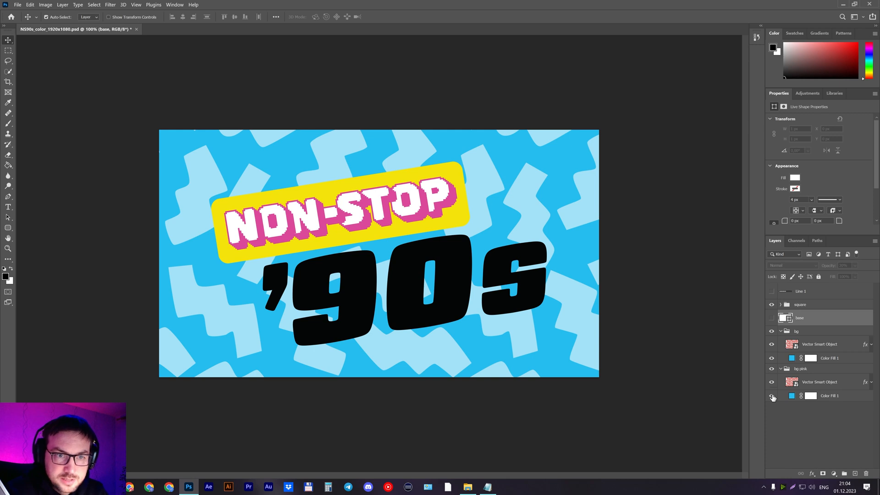
# Hide the bg pink group with its layers, and the Color Fill 1 layer in the bg group.
pyautogui.click(773, 405)
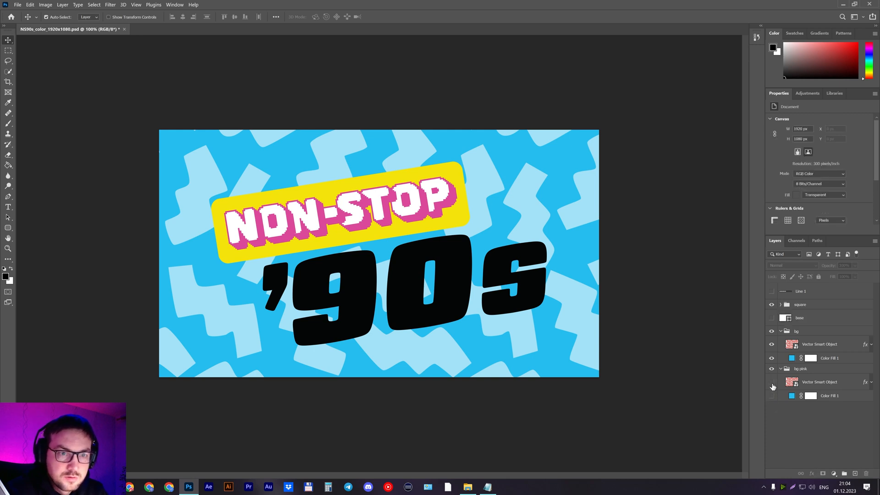
pyautogui.click(772, 358)
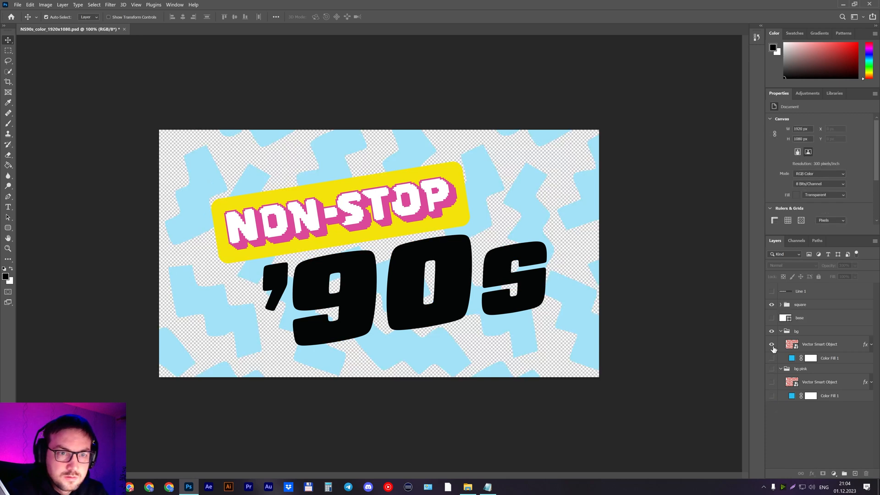
pyautogui.click(772, 358)
pyautogui.click(772, 358)
pyautogui.click(772, 359)
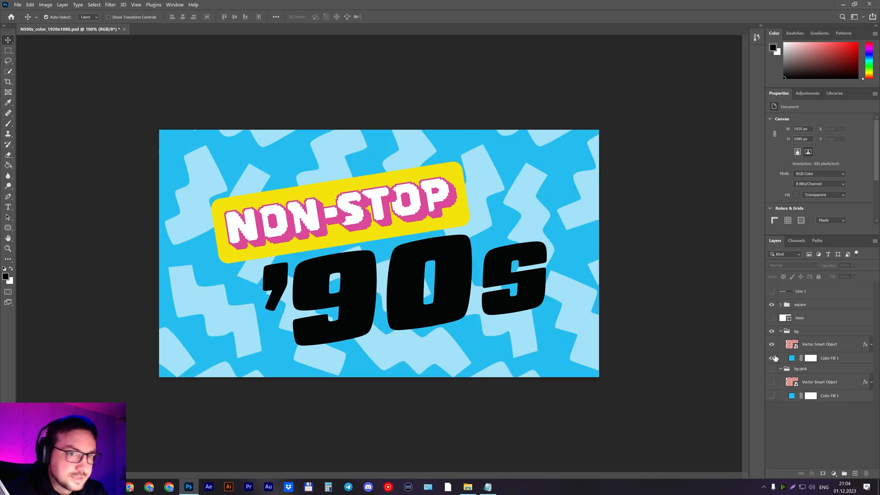
pyautogui.click(772, 359)
# Switch the bg group's Vector Smart Object, the bg group and the square group off and on to check what each contains.
pyautogui.click(772, 344)
pyautogui.click(772, 344)
pyautogui.click(772, 332)
pyautogui.click(771, 332)
pyautogui.click(771, 304)
pyautogui.click(771, 305)
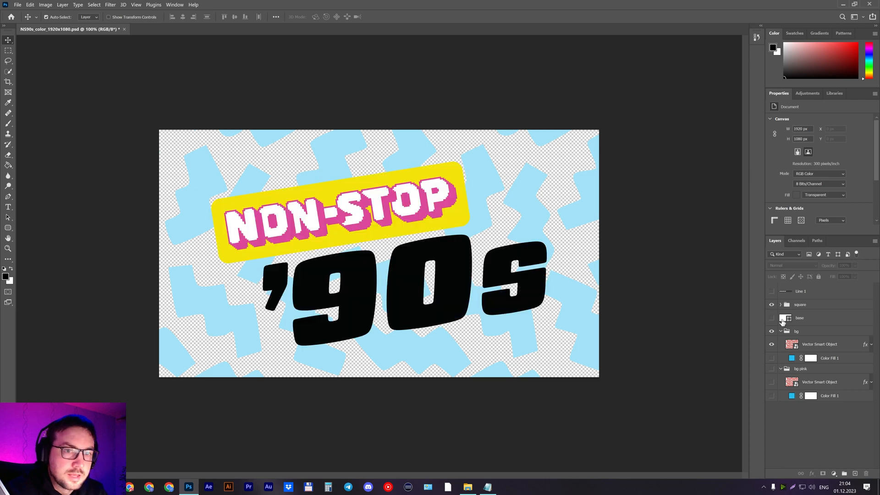
# Open the contents of the bg group's Vector Smart Object in Illustrator, accepting the import of the newer-version file.
pyautogui.click(802, 347)
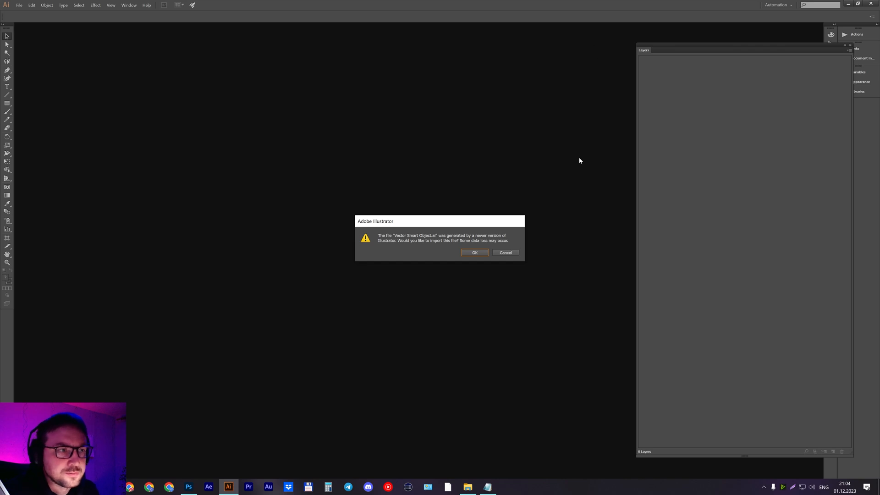
pyautogui.click(472, 252)
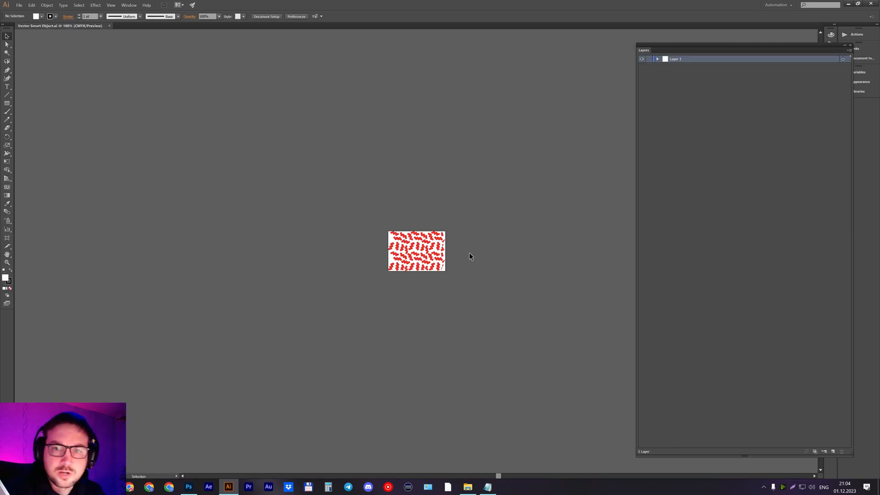
pyautogui.scroll(1, 428, 289)
pyautogui.hscroll(-2, 434, 300)
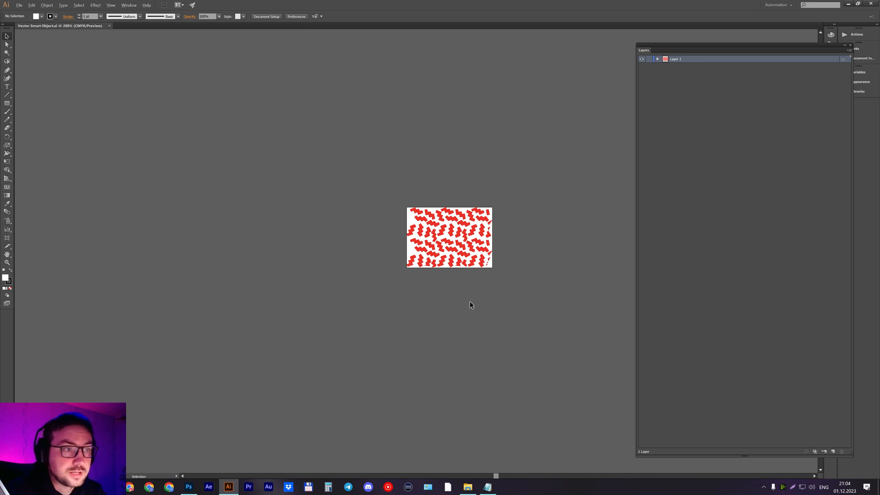
pyautogui.scroll(3, 496, 250)
pyautogui.moveTo(480, 92); pyautogui.dragTo(420, 267)
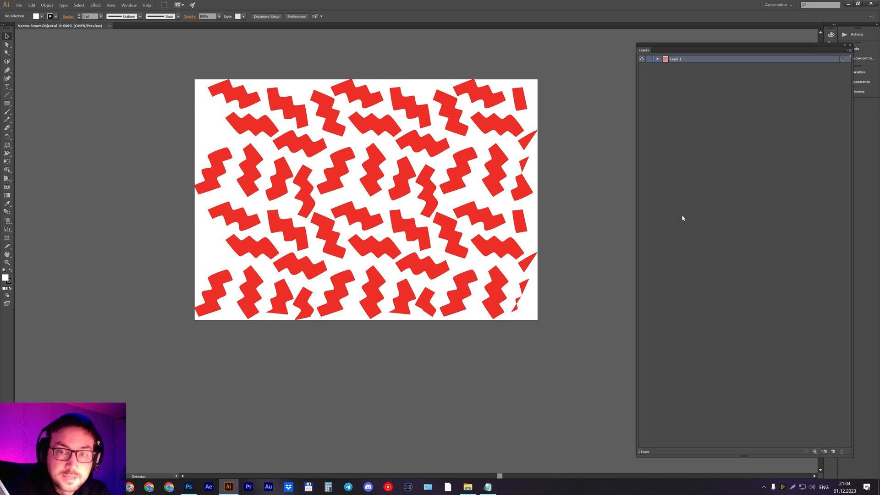
# Expand Layer 1 and its clip group to list the individual zigzag paths, and select the clip group.
pyautogui.click(720, 155)
pyautogui.click(658, 59)
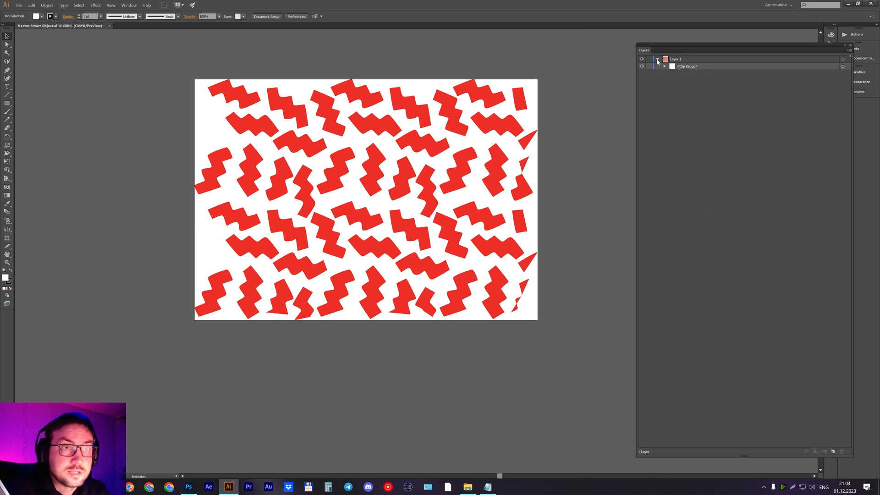
pyautogui.click(665, 67)
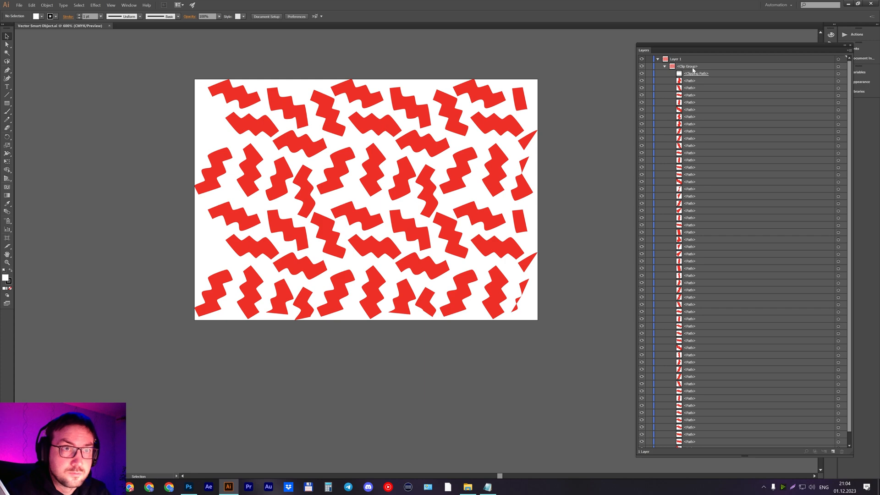
pyautogui.scroll(-1, 689, 349)
pyautogui.click(500, 255)
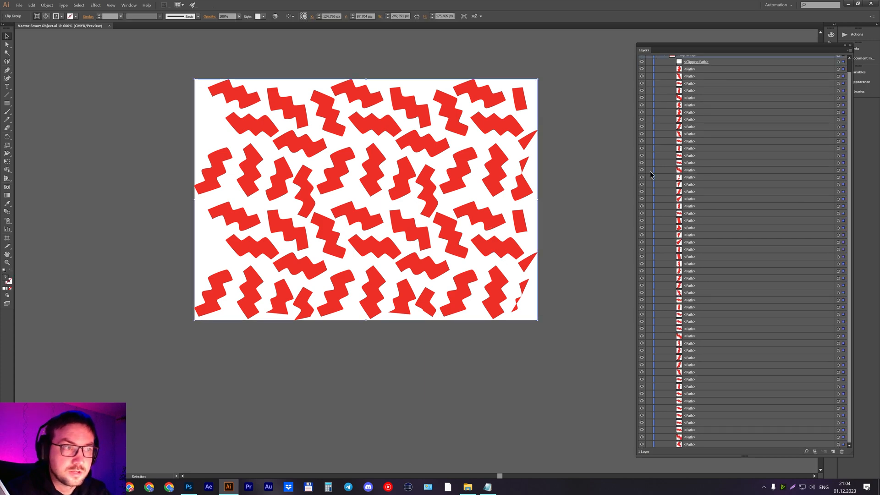
pyautogui.scroll(1, 739, 252)
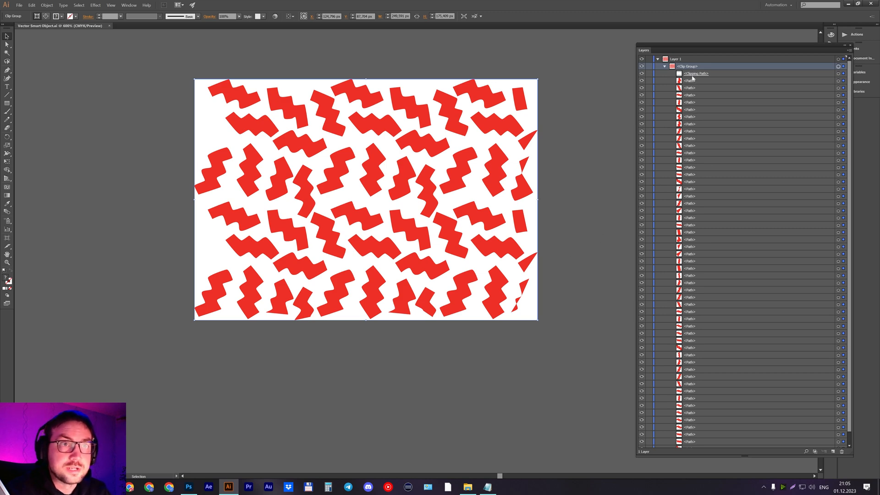
pyautogui.click(673, 82)
pyautogui.click(689, 67)
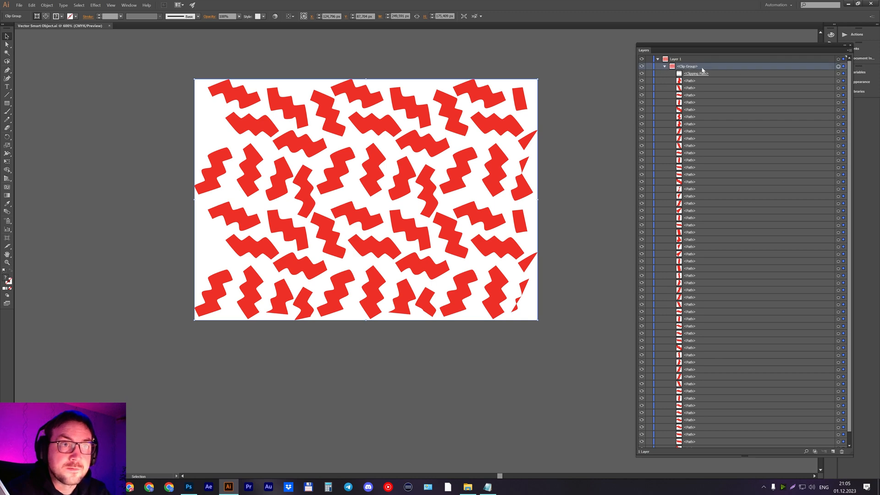
pyautogui.click(665, 67)
pyautogui.click(665, 67)
# Release the clip group to separate layers using Release to Layers (Sequence).
pyautogui.moveTo(651, 51); pyautogui.dragTo(621, 51)
pyautogui.click(129, 5)
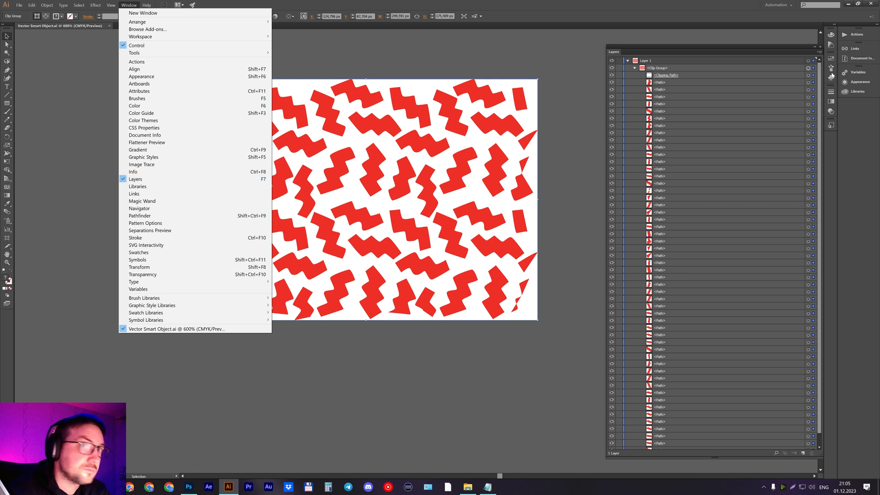
pyautogui.click(726, 59)
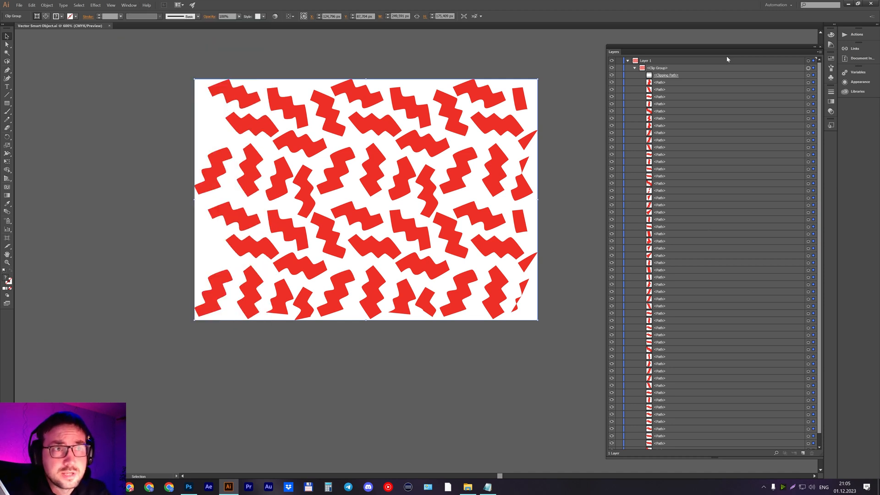
pyautogui.click(659, 69)
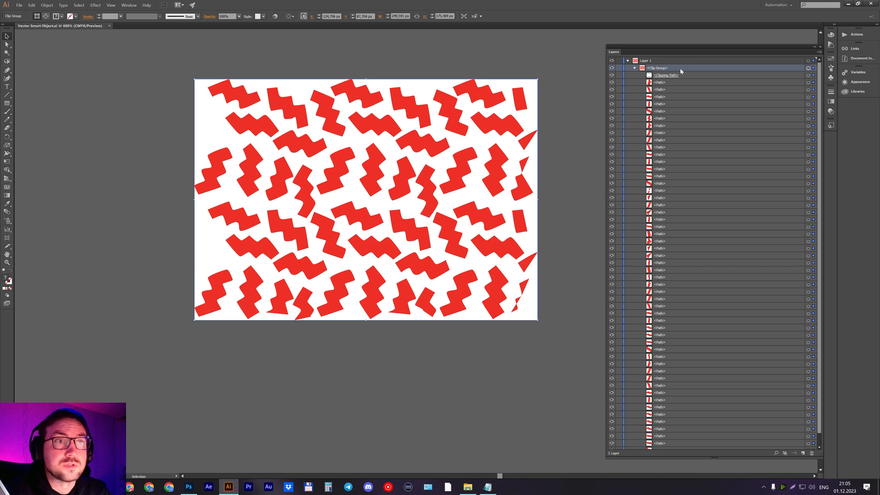
pyautogui.click(819, 52)
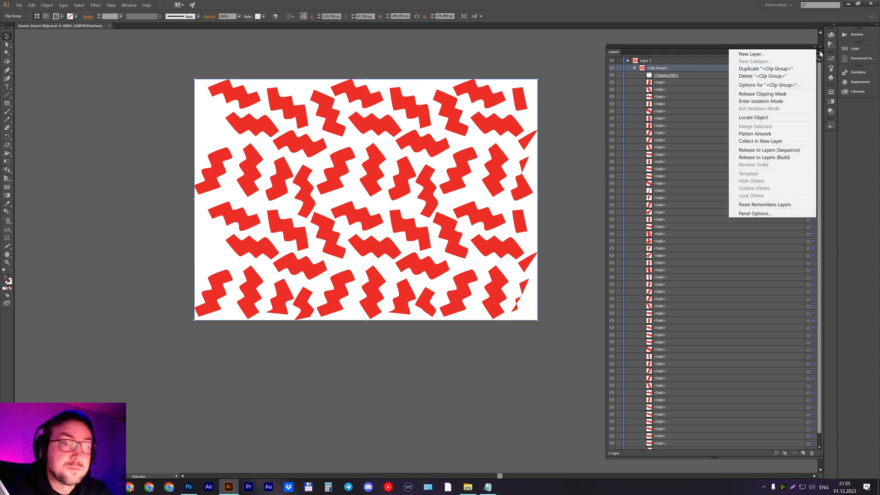
pyautogui.click(779, 151)
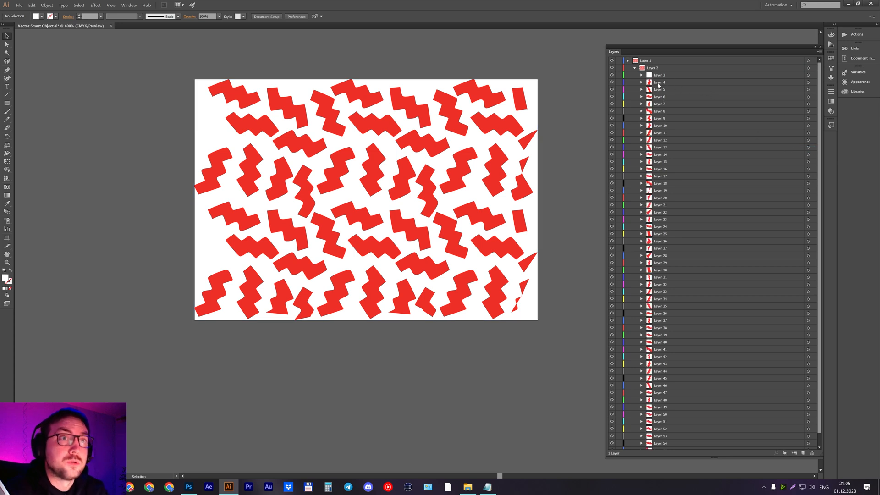
# Move all released sublayers, Layer 3 through Layer 56, out of Layer 1 to the top level of the layer list.
pyautogui.scroll(-1, 683, 293)
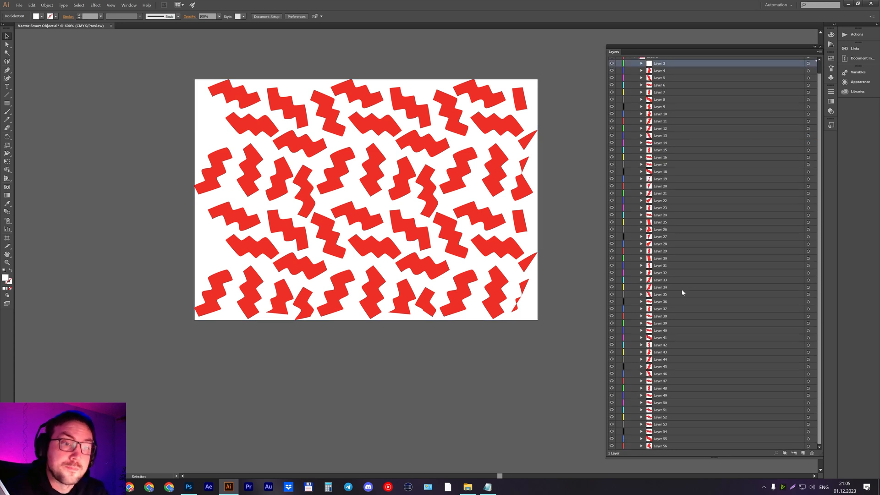
pyautogui.keyDown('shift'); pyautogui.click(661, 448); pyautogui.keyUp('shift')
pyautogui.moveTo(661, 448); pyautogui.dragTo(649, 57)
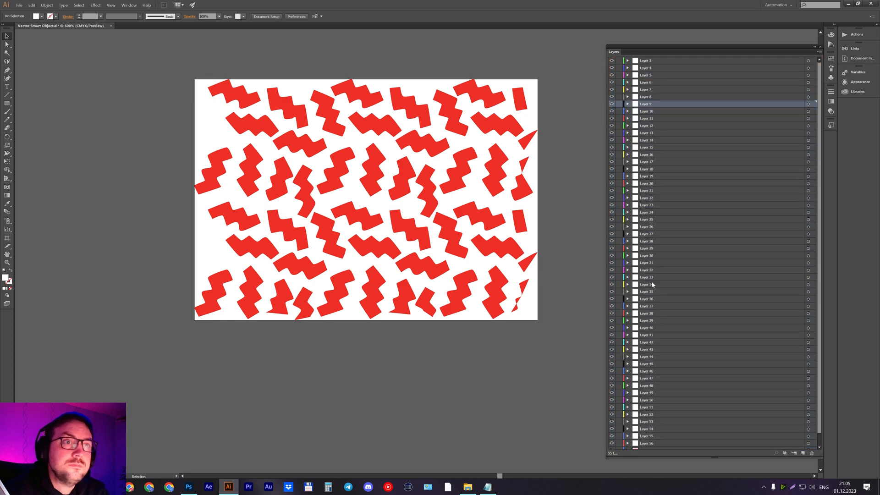
# Delete the emptied Layer 1 and the blank Layer 3.
pyautogui.scroll(-1, 689, 369)
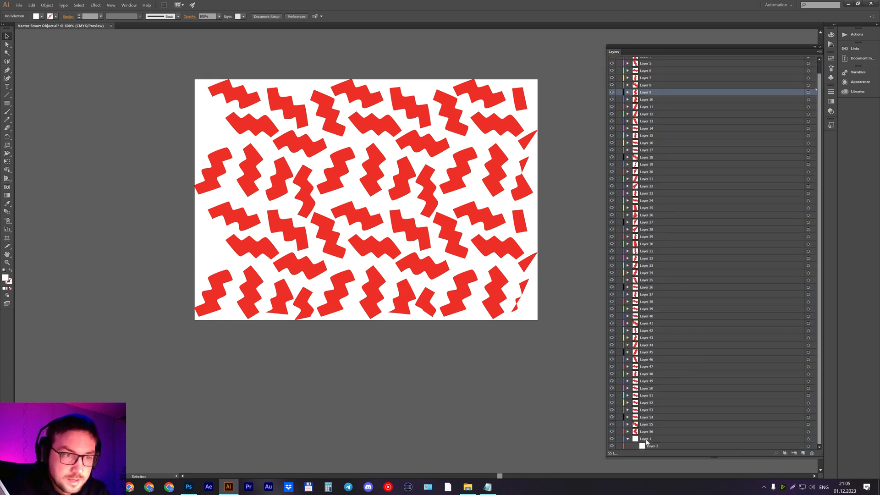
pyautogui.click(673, 440)
pyautogui.moveTo(651, 439); pyautogui.dragTo(811, 453)
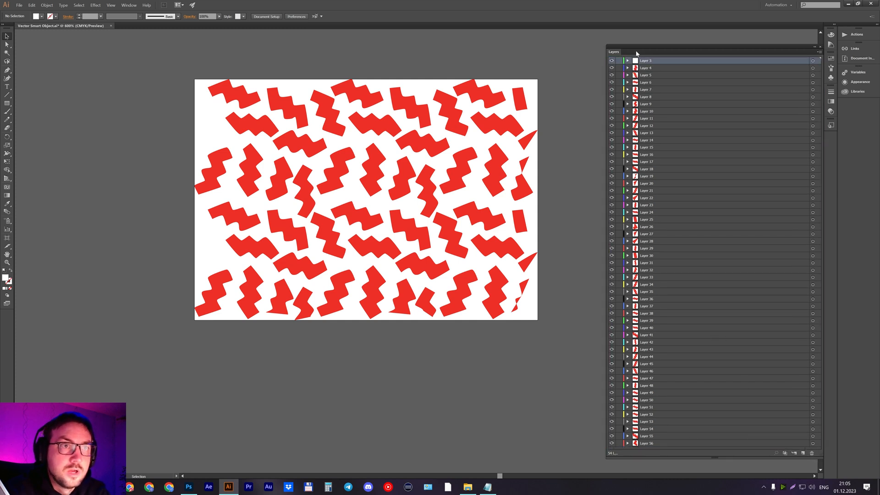
pyautogui.moveTo(637, 64); pyautogui.dragTo(812, 454)
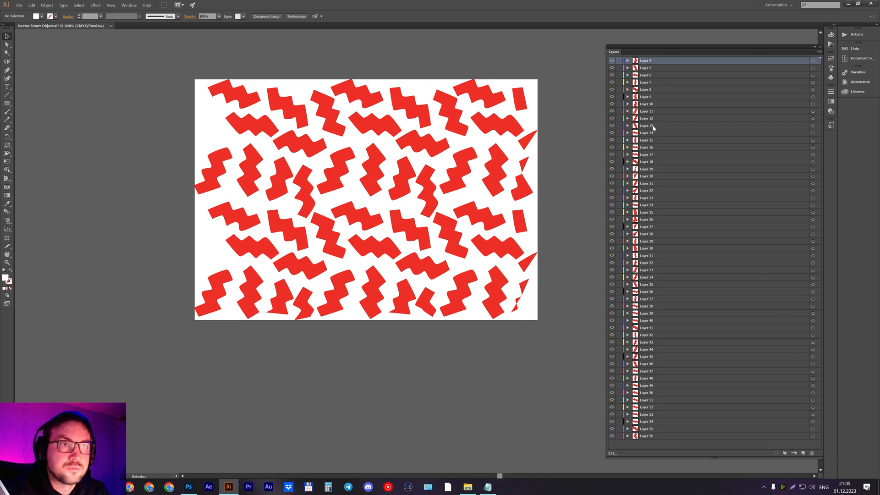
# Toggle the visibility of the lower layers to check that each zigzag shape sits on its own layer.
pyautogui.moveTo(612, 437); pyautogui.dragTo(615, 394)
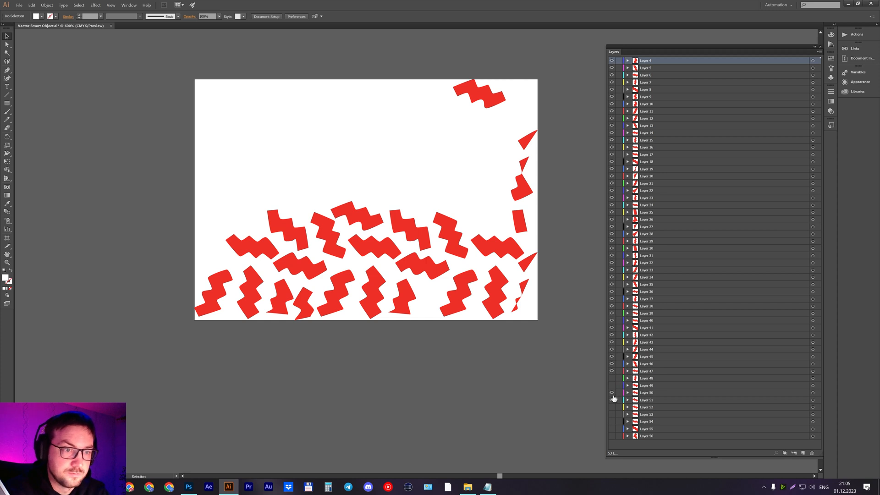
pyautogui.click(661, 401)
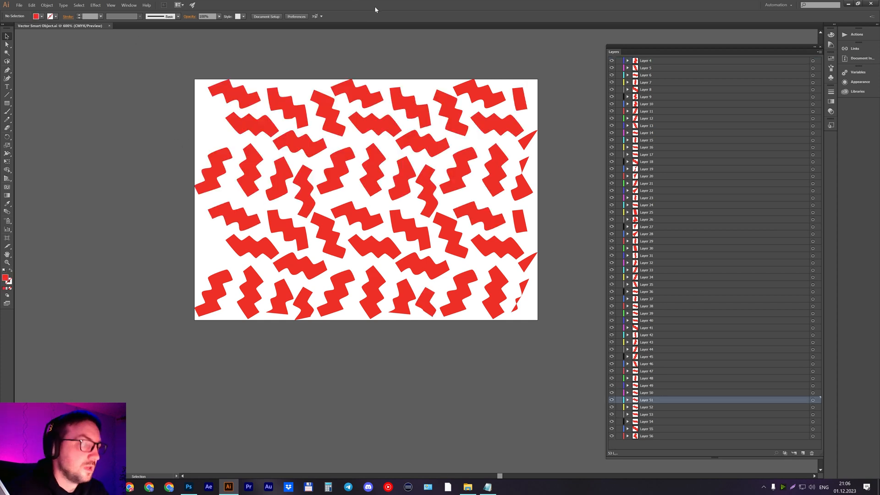
# Save the artwork as Vector Smart Object.ai in the desktop folder non stop 90s, using the Illustrator CC version.
pyautogui.hotkey('ctrl', 'shift', 's')
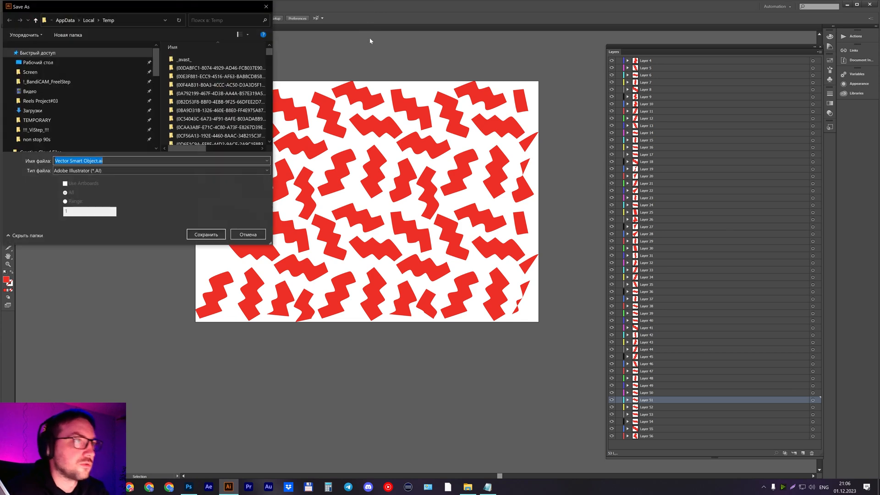
pyautogui.click(38, 63)
pyautogui.doubleClick(241, 69)
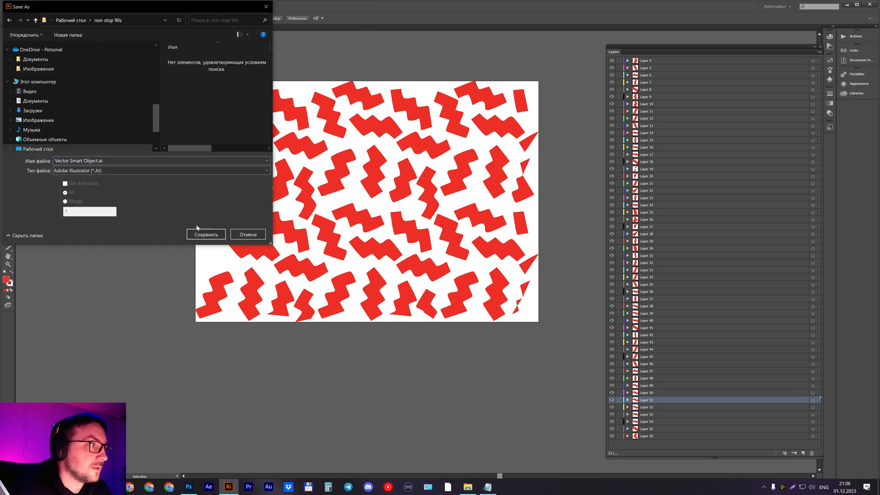
pyautogui.click(206, 235)
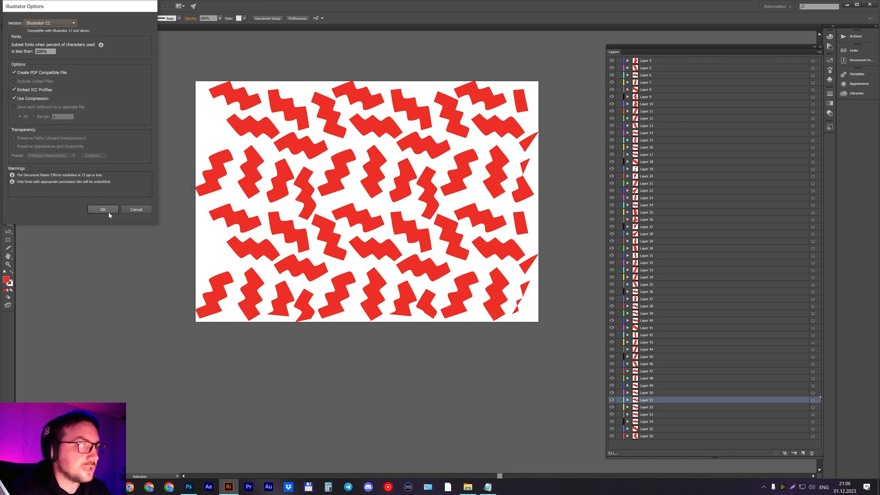
pyautogui.click(103, 210)
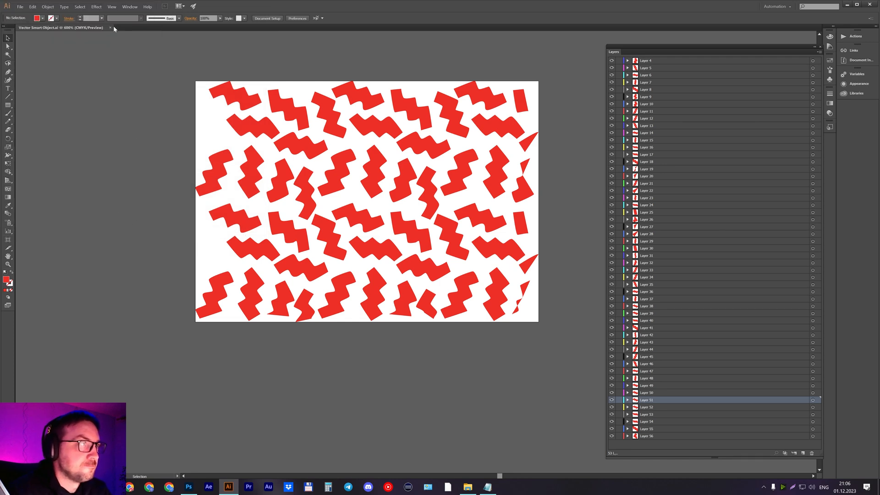
# Close Vector Smart Object.ai, switch to Photoshop and close NS90s_color_1920x1080.psd.
pyautogui.click(109, 28)
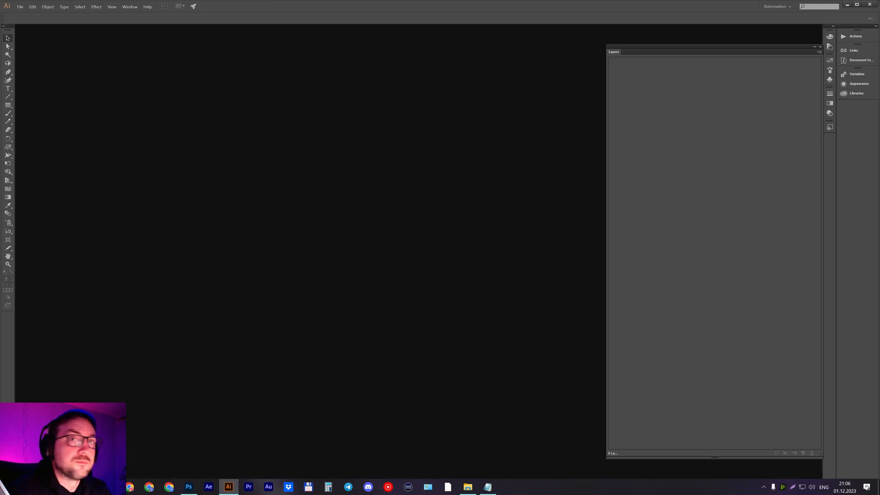
pyautogui.click(189, 487)
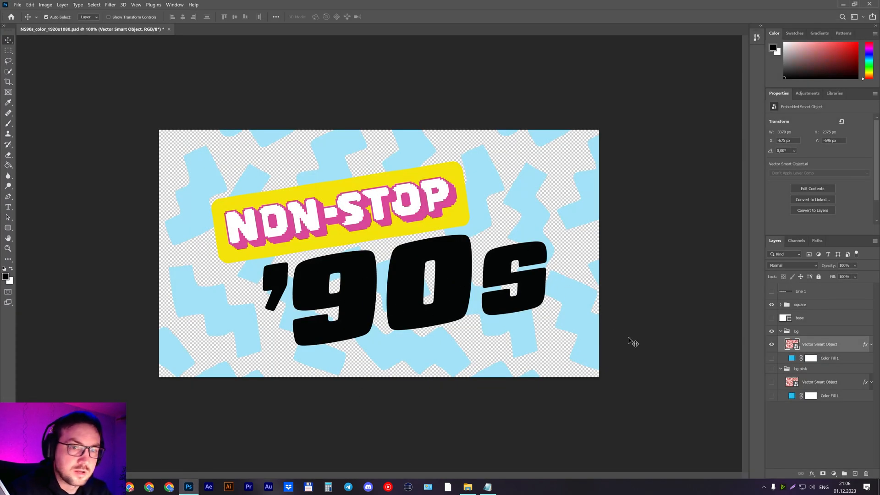
pyautogui.click(169, 30)
pyautogui.click(475, 188)
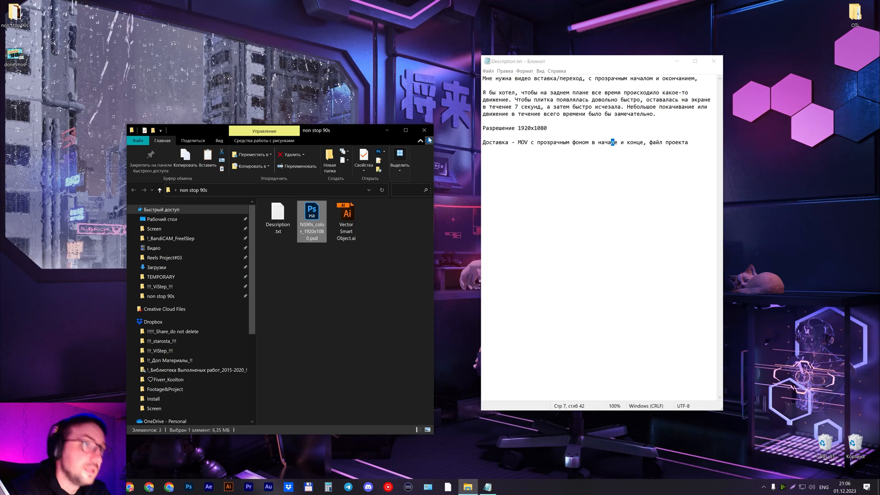
# Close the Description.txt and non stop 90s folder windows, and launch After Effects.
pyautogui.click(714, 61)
pyautogui.click(428, 133)
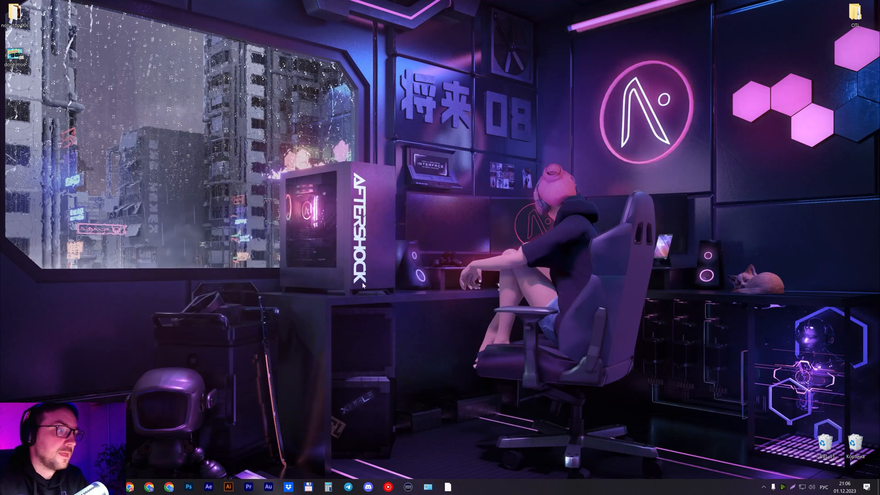
pyautogui.click(208, 487)
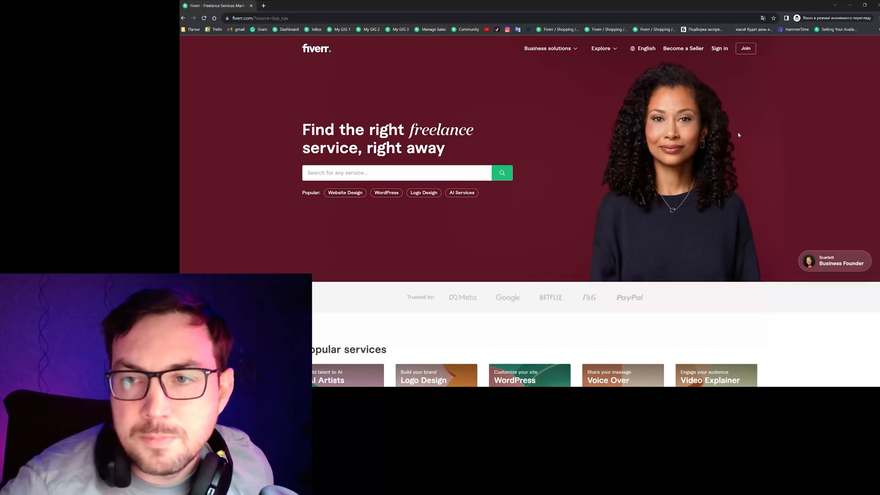
pyautogui.scroll(-4, 739, 134)
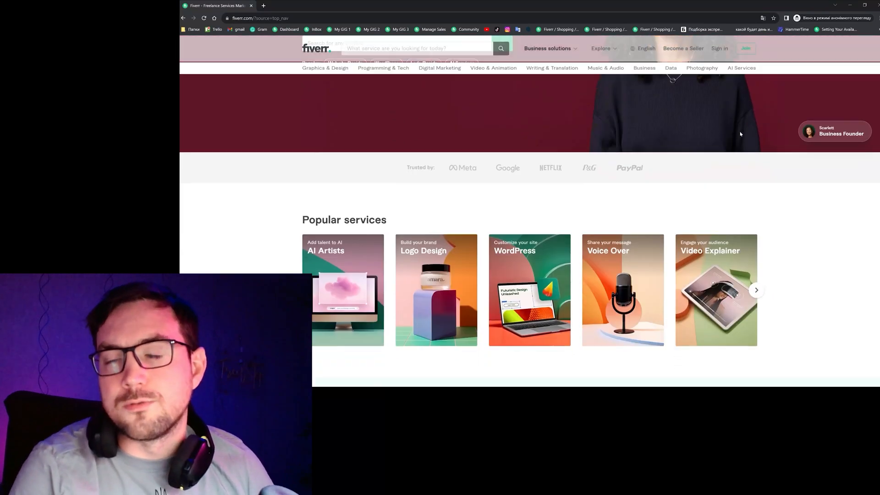
# Look through the Fiverr home page from its search area down to the service categories and Business Solutions section.
pyautogui.scroll(4, 739, 135)
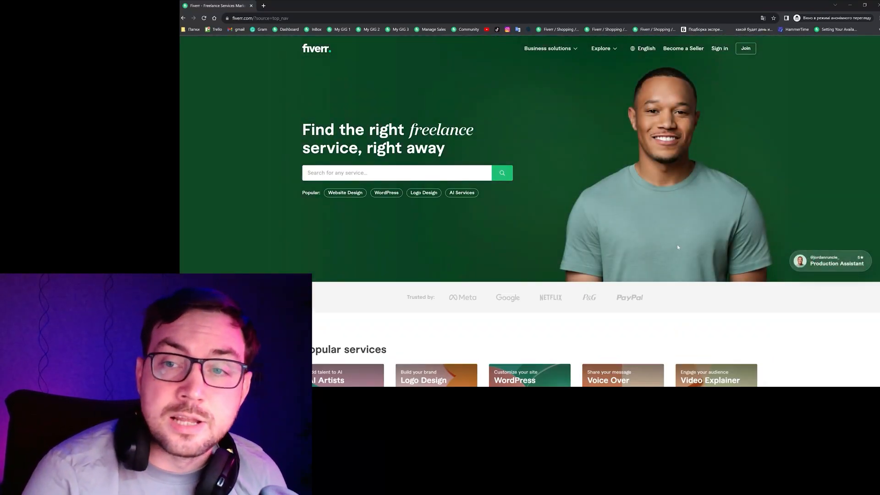
pyautogui.scroll(-10, 704, 262)
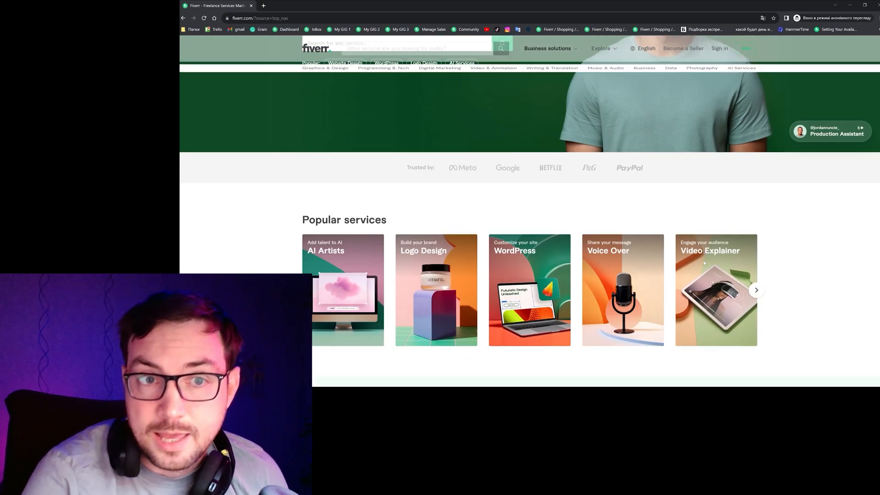
pyautogui.scroll(-12, 704, 263)
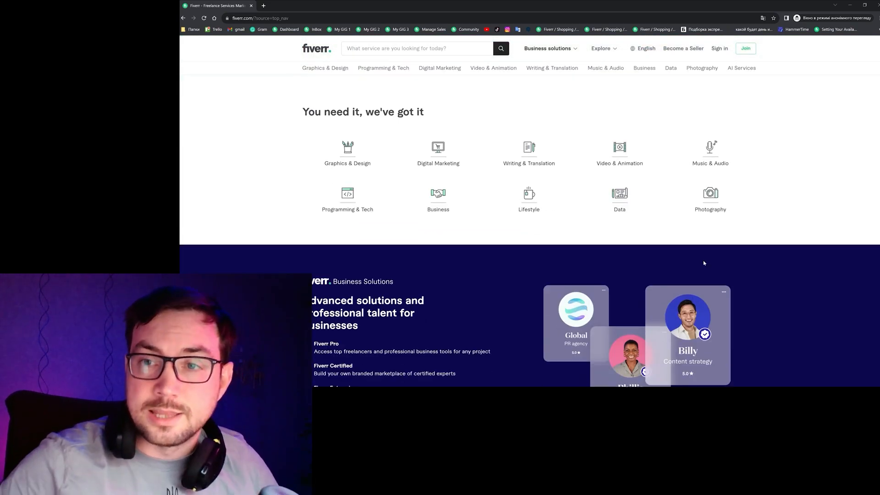
pyautogui.scroll(-8, 704, 263)
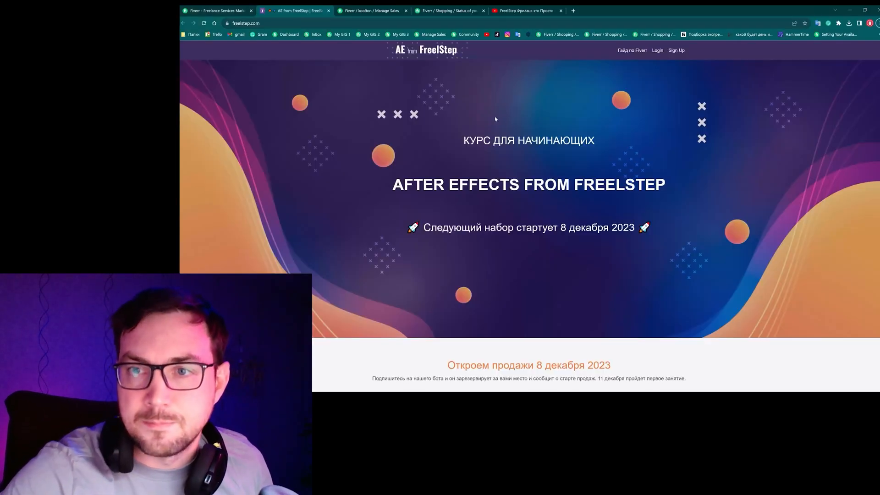
# Review the freelstep.com After Effects course page from the sales opening date through to the FAQ and footer.
pyautogui.scroll(-5, 635, 223)
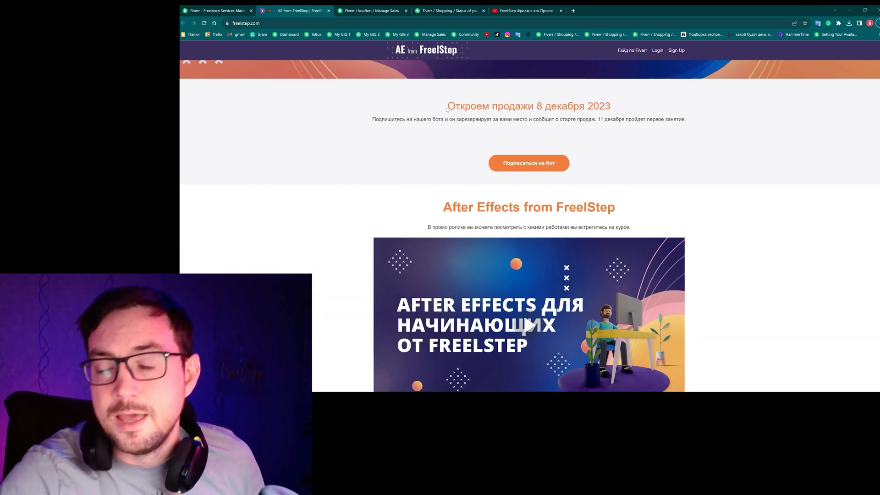
pyautogui.moveTo(446, 106); pyautogui.dragTo(612, 107)
pyautogui.click(816, 90)
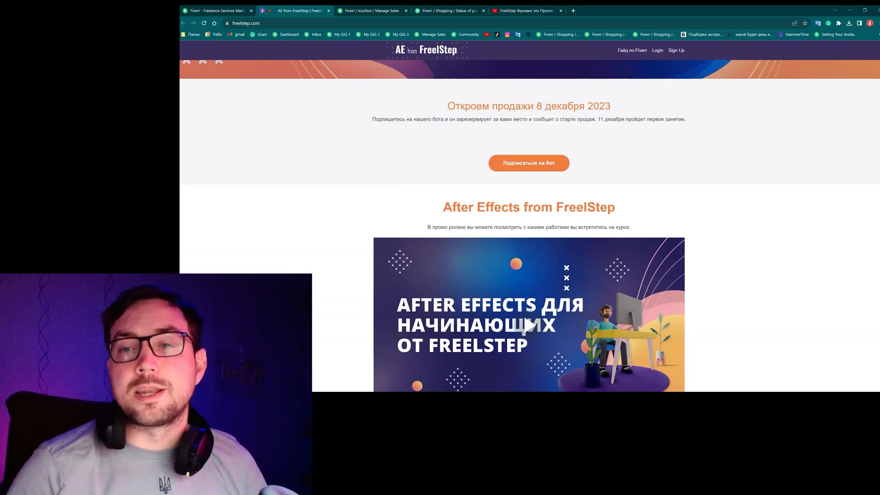
pyautogui.moveTo(445, 105); pyautogui.dragTo(614, 107)
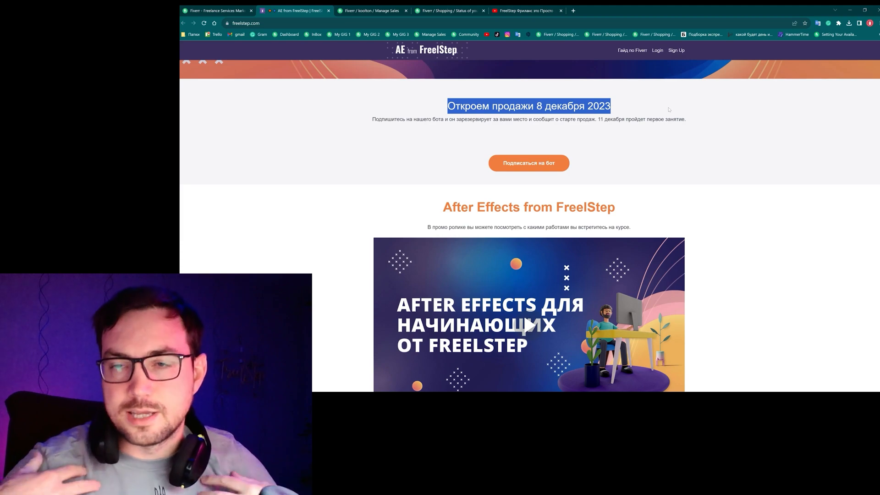
pyautogui.scroll(-10, 709, 150)
pyautogui.scroll(-10, 710, 154)
pyautogui.scroll(5, 716, 156)
pyautogui.scroll(-3, 730, 163)
pyautogui.scroll(-15, 733, 175)
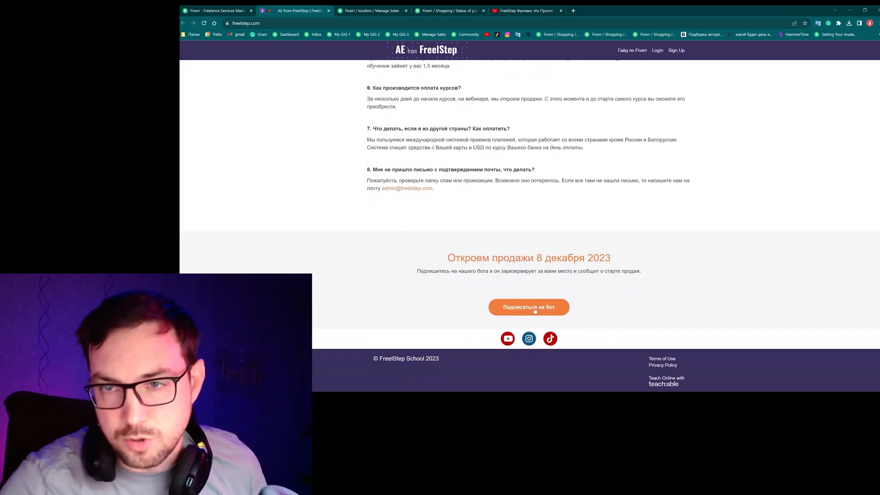
# Subscribe to the course's Telegram bot: start it, choose Ukrainian as the language and join.
pyautogui.click(536, 310)
pyautogui.click(611, 78)
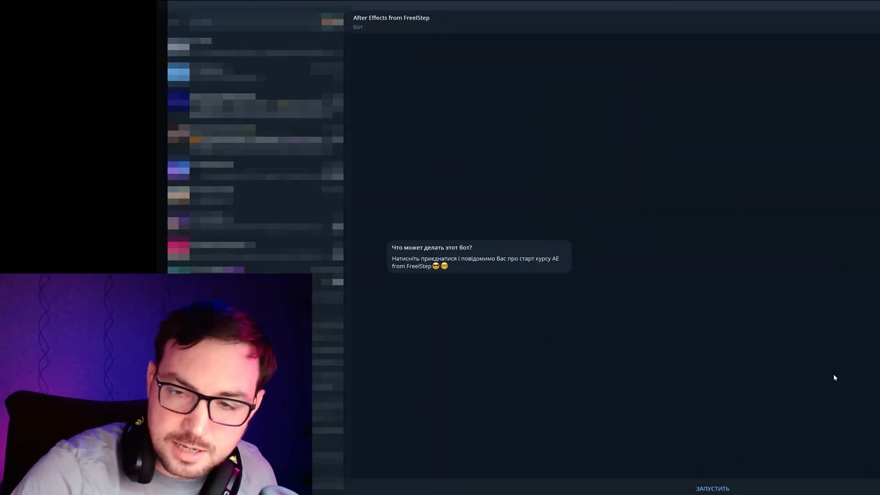
pyautogui.click(720, 487)
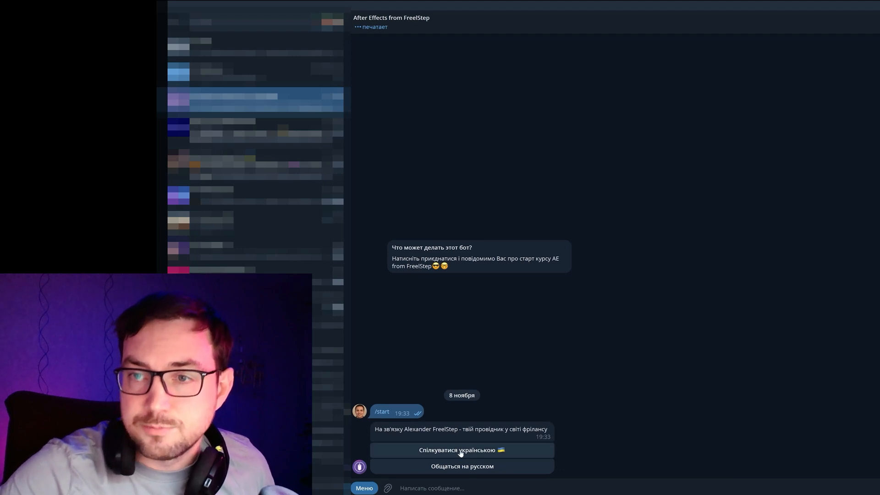
pyautogui.click(474, 452)
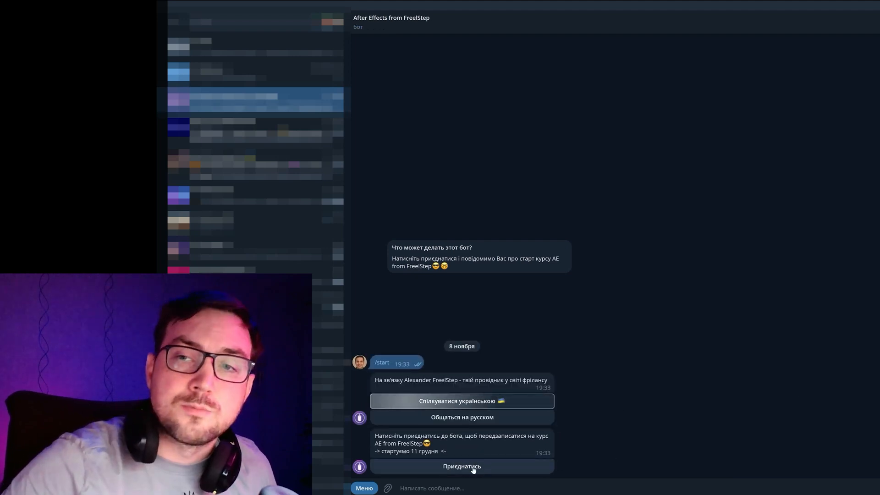
pyautogui.click(476, 468)
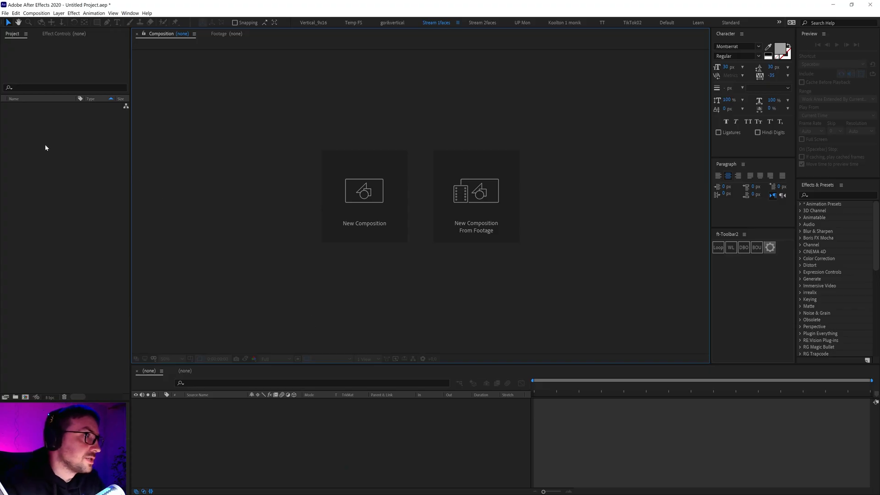
# Switch to After Effects and choose NS90s_color_1920x1080.psd from the desktop folder non stop 90s for import.
pyautogui.doubleClick(45, 146)
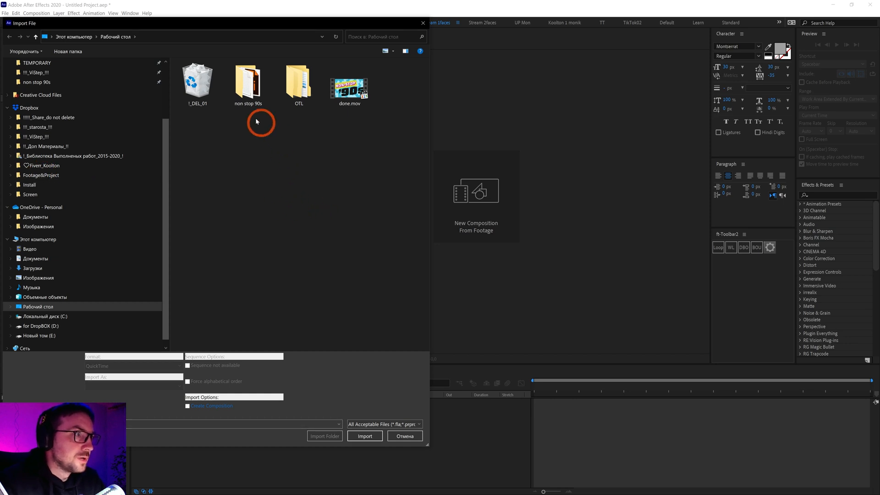
pyautogui.doubleClick(250, 90)
pyautogui.click(237, 138)
pyautogui.doubleClick(198, 87)
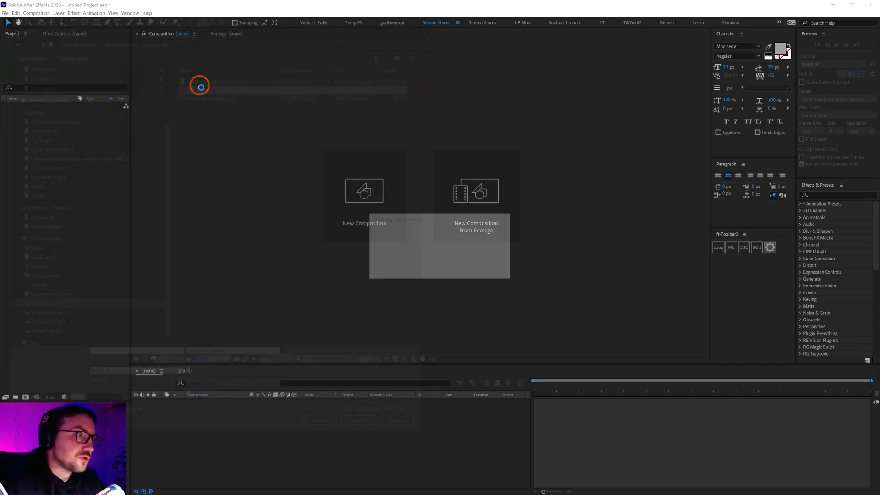
pyautogui.click(209, 140)
# Import the PSD as Composition - Retain Layer Sizes, with Merge Layer Styles into Footage.
pyautogui.click(257, 94)
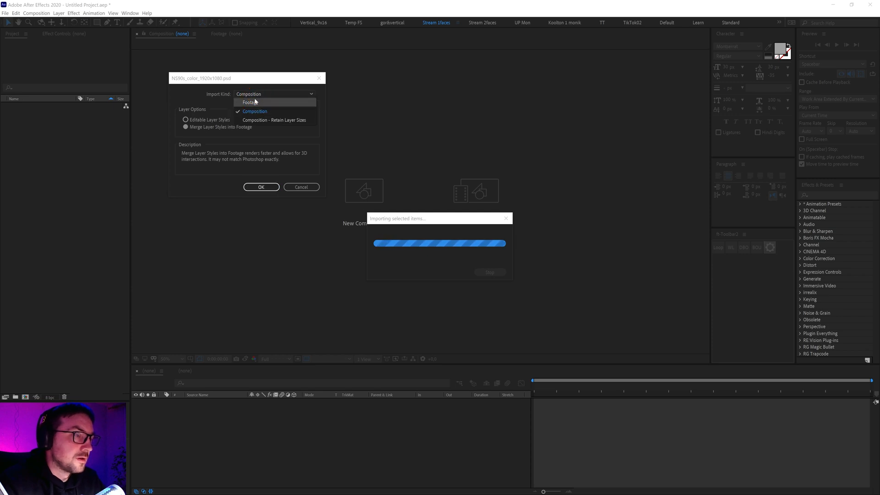
pyautogui.click(255, 102)
pyautogui.click(256, 97)
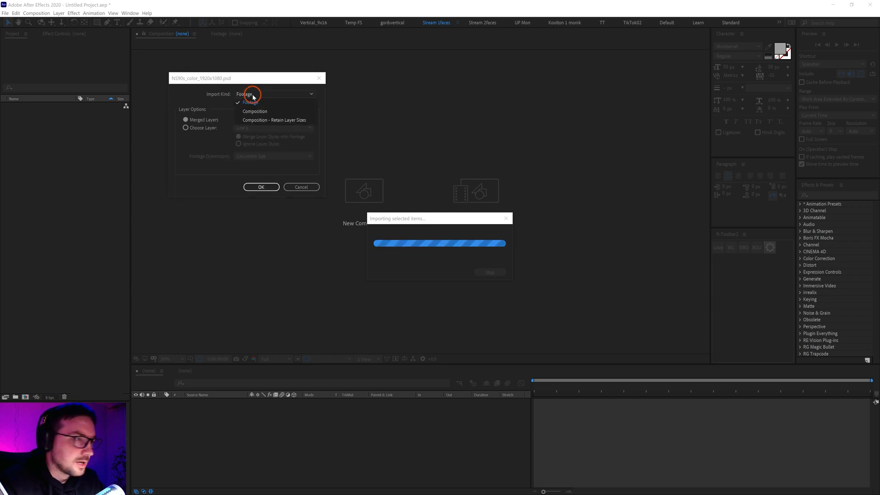
pyautogui.click(255, 112)
pyautogui.click(252, 94)
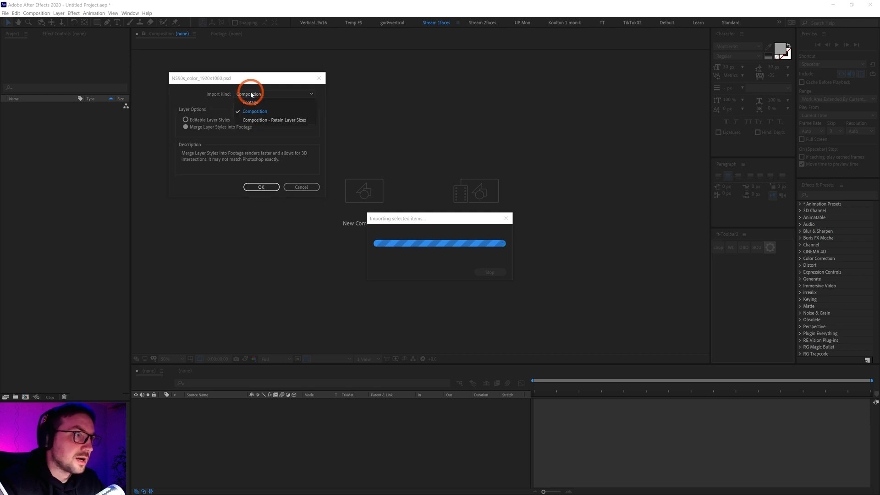
pyautogui.click(276, 120)
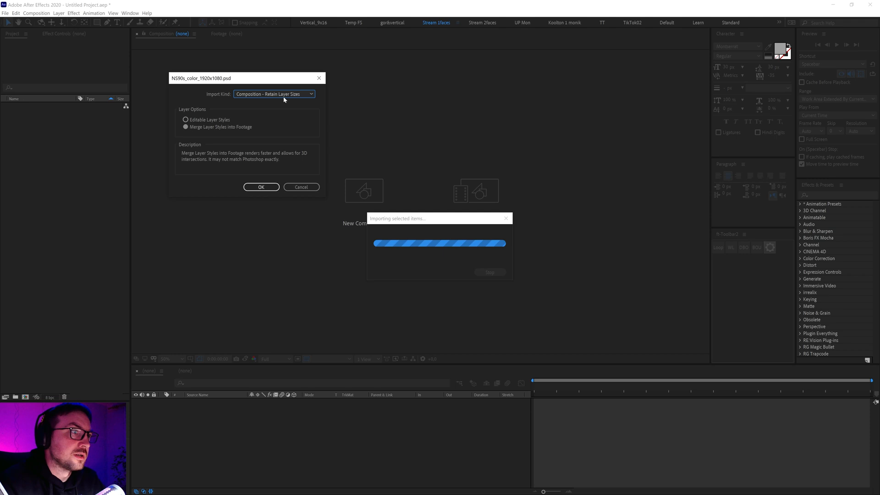
pyautogui.click(196, 123)
pyautogui.click(191, 131)
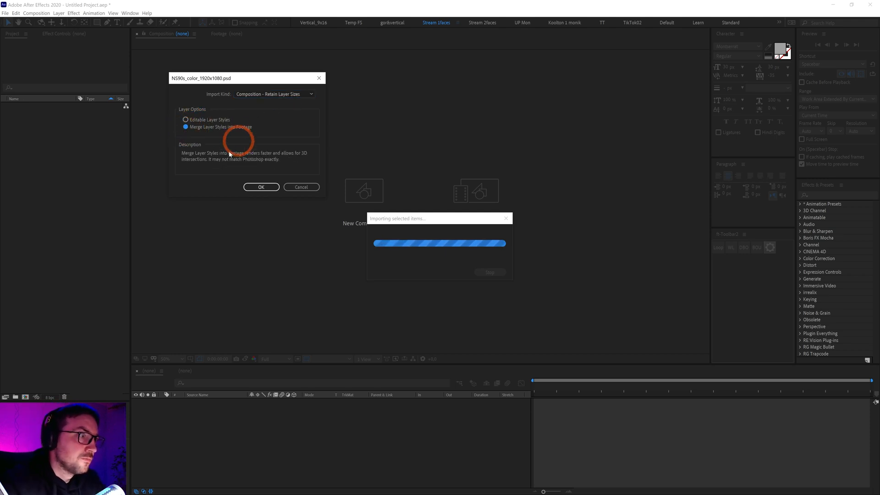
pyautogui.click(262, 187)
pyautogui.click(164, 182)
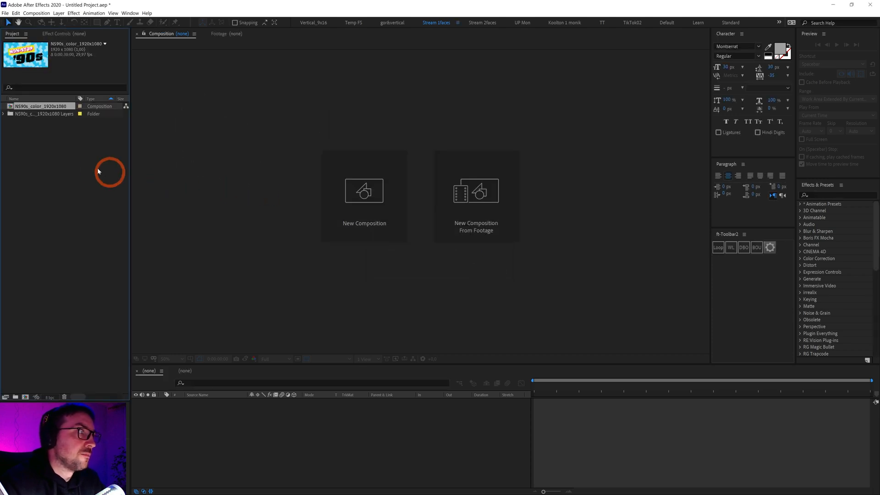
# Group the imported NS90s composition and its layers folder into a new project folder named !_PS.
pyautogui.click(7, 90)
pyautogui.moveTo(39, 113); pyautogui.dragTo(15, 397)
pyautogui.press('BackSpace')
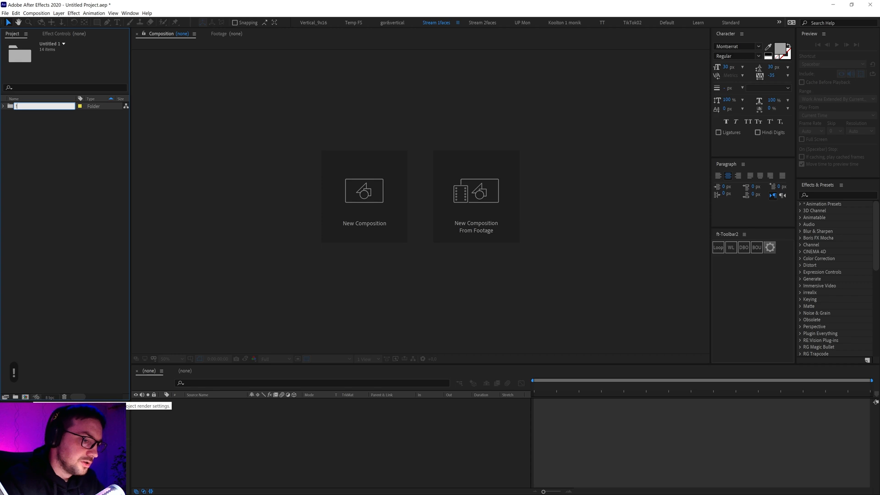
pyautogui.press('shift')
pyautogui.write('!_PS')
pyautogui.press('Return')
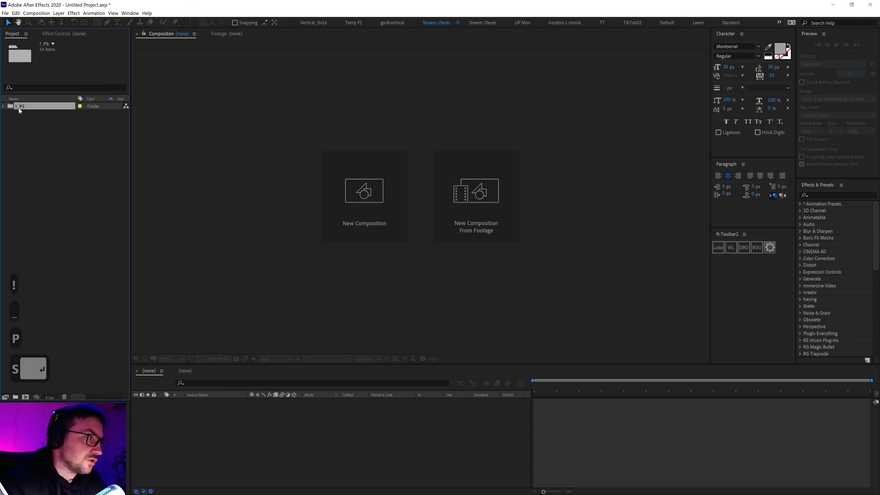
# Expand the !_PS folder and preview the NS90s_color_1920x1080 composition inside it.
pyautogui.click(4, 107)
pyautogui.moveTo(63, 138); pyautogui.dragTo(6, 97)
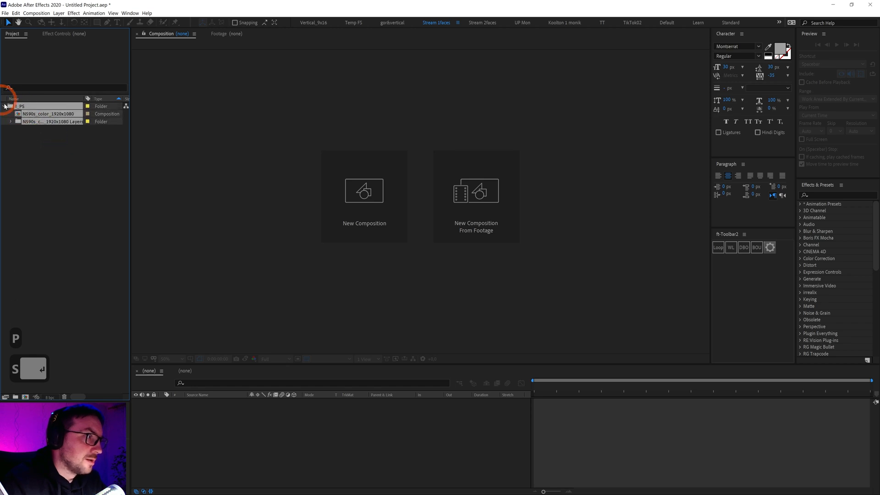
pyautogui.click(26, 141)
pyautogui.click(41, 116)
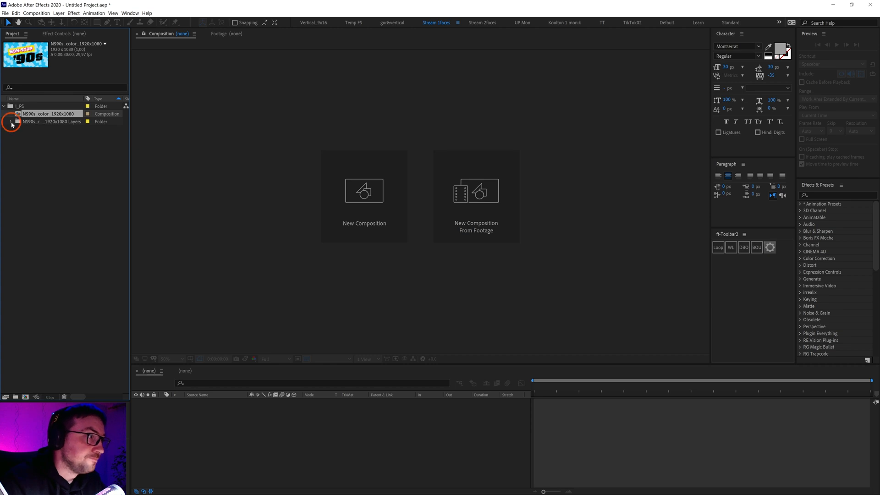
# Inspect the imported Photoshop layers and the bg and bg pink compositions, and collapse the folders.
pyautogui.click(11, 122)
pyautogui.click(36, 136)
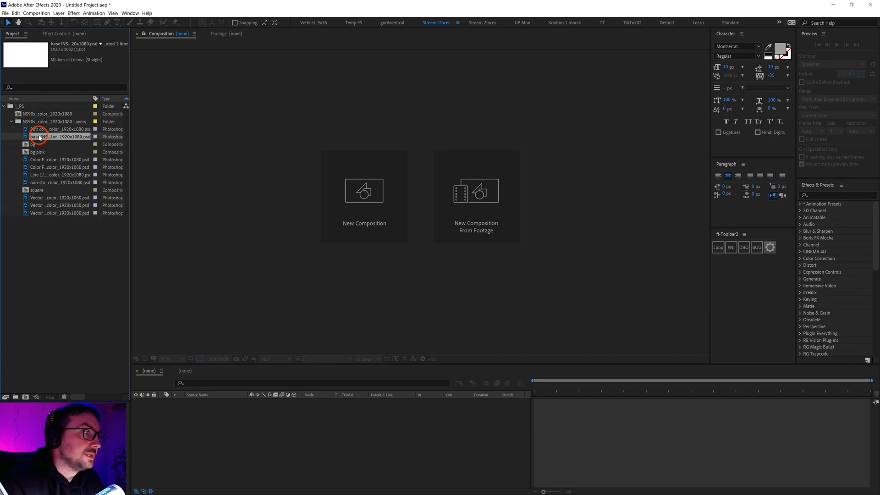
pyautogui.click(51, 160)
pyautogui.click(50, 168)
pyautogui.click(40, 175)
pyautogui.click(34, 161)
pyautogui.click(35, 146)
pyautogui.click(35, 151)
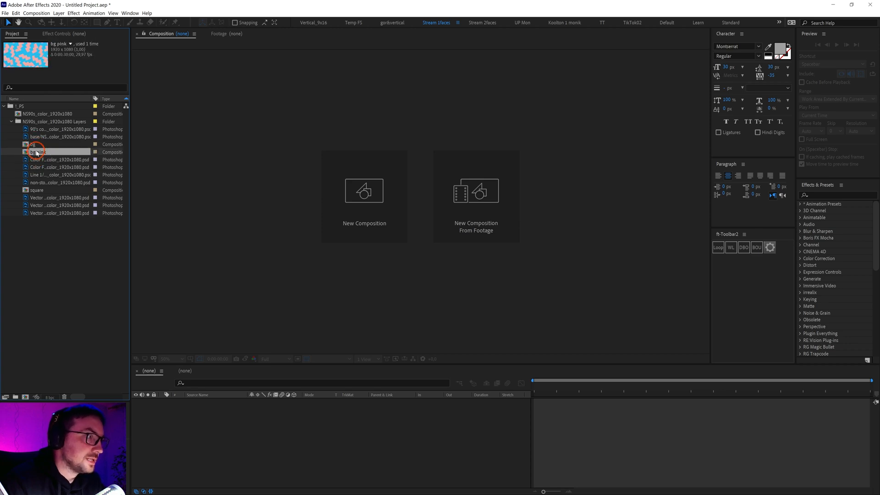
pyautogui.click(11, 122)
pyautogui.click(4, 107)
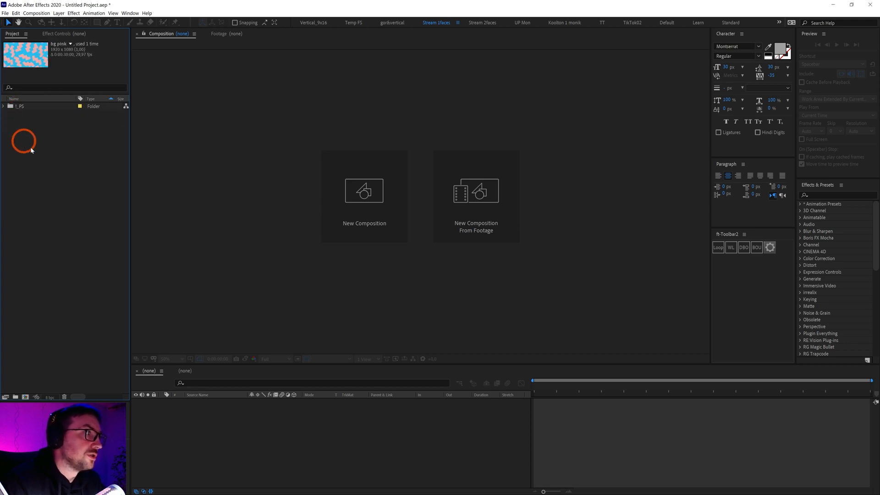
# Import Vector Smart Object.ai from the non stop 90s folder as a Composition with footage dimensions at Layer Size.
pyautogui.click(32, 149)
pyautogui.doubleClick(81, 155)
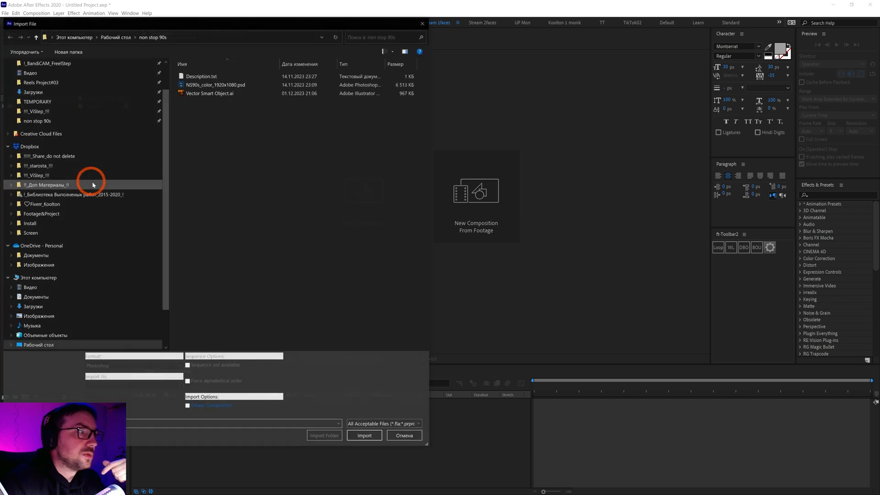
pyautogui.click(210, 94)
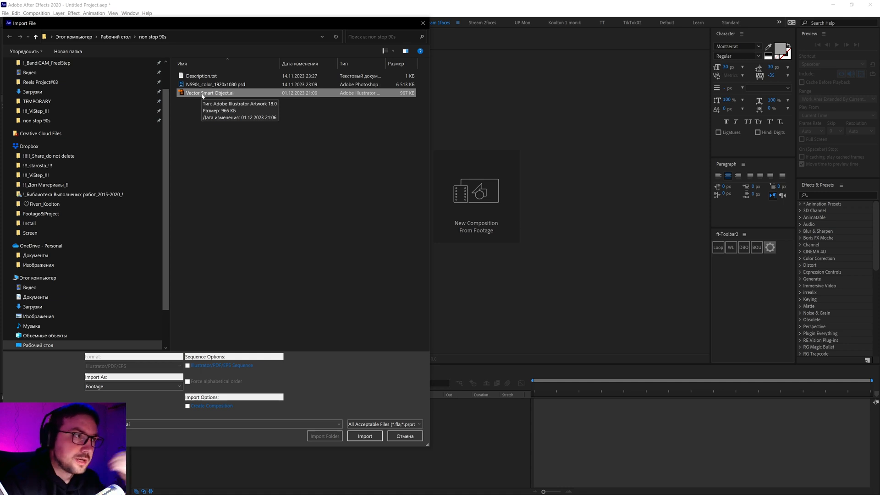
pyautogui.doubleClick(202, 94)
pyautogui.click(371, 137)
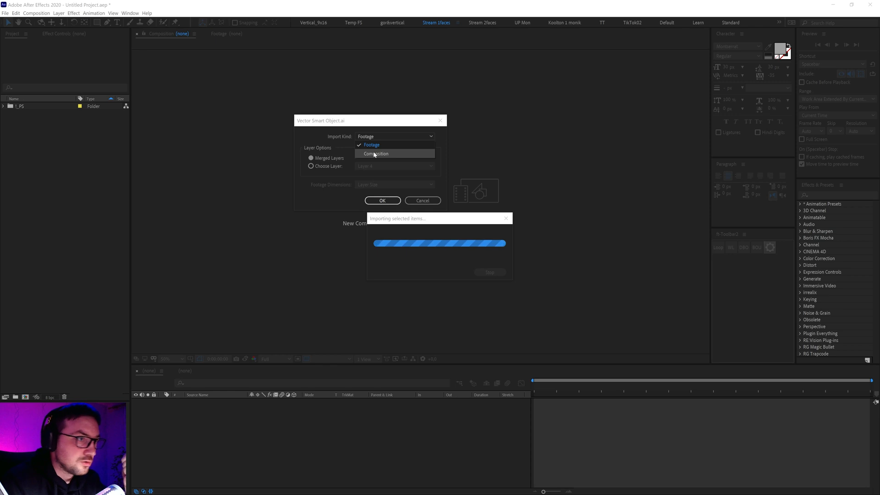
pyautogui.click(374, 154)
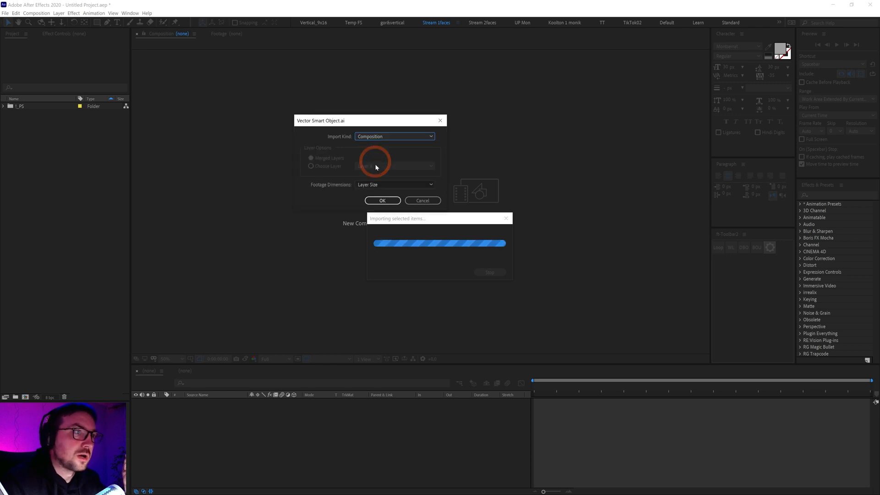
pyautogui.click(370, 185)
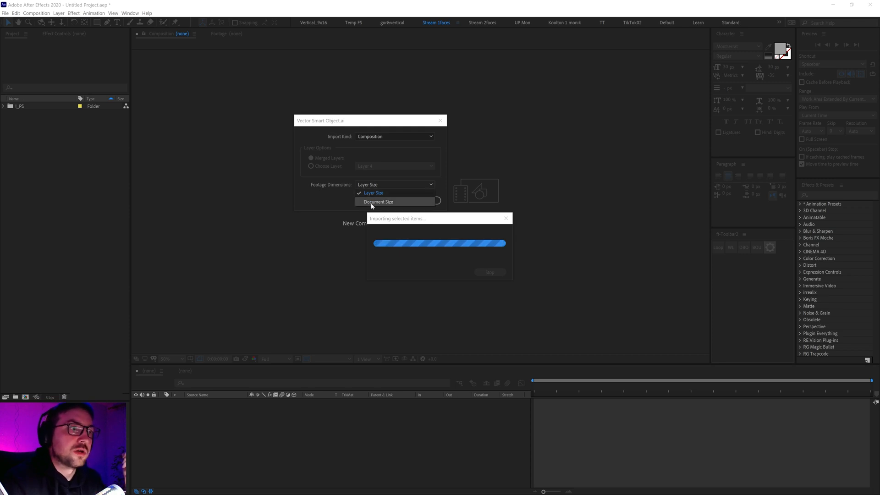
pyautogui.click(379, 206)
pyautogui.click(387, 200)
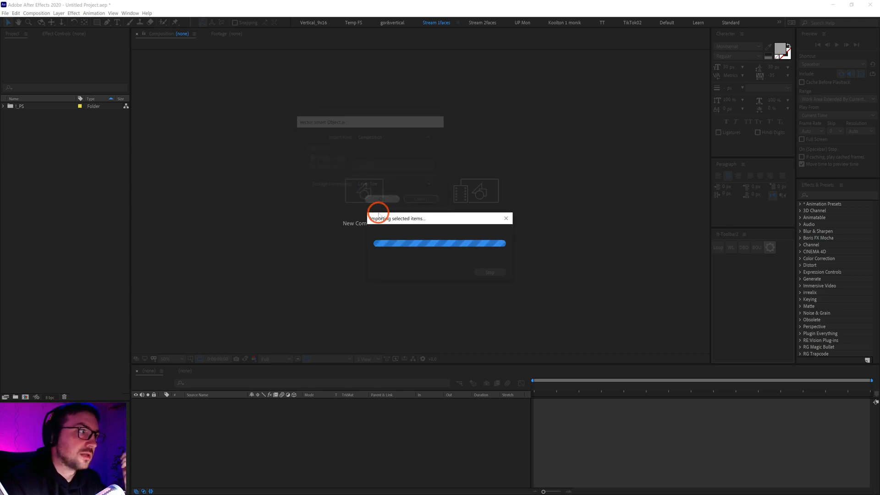
# Group the Vector Smart Object composition and its layers folder into a new project folder named !_AI.
pyautogui.moveTo(25, 118)
pyautogui.mouseDown()
pyautogui.moveTo(17, 118)
pyautogui.moveTo(26, 120)
pyautogui.mouseUp()
pyautogui.moveTo(42, 177); pyautogui.dragTo(42, 354)
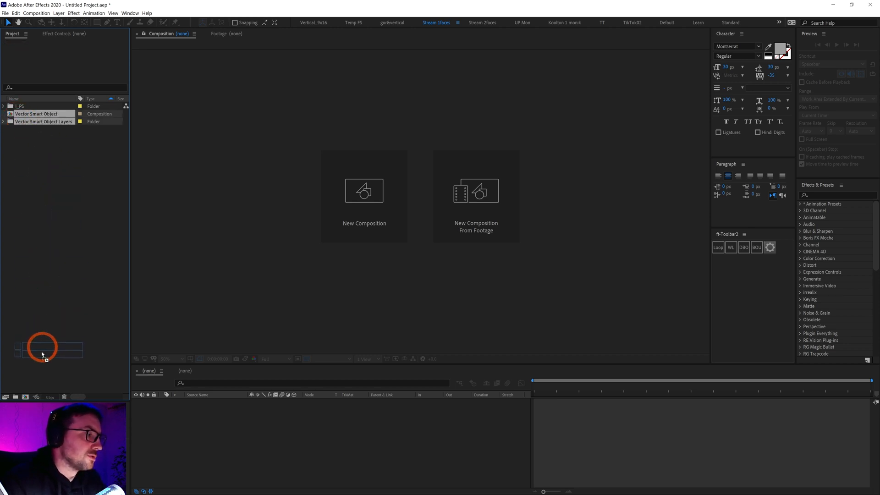
pyautogui.moveTo(20, 383); pyautogui.dragTo(15, 397)
pyautogui.write('!_AI')
pyautogui.press('Return')
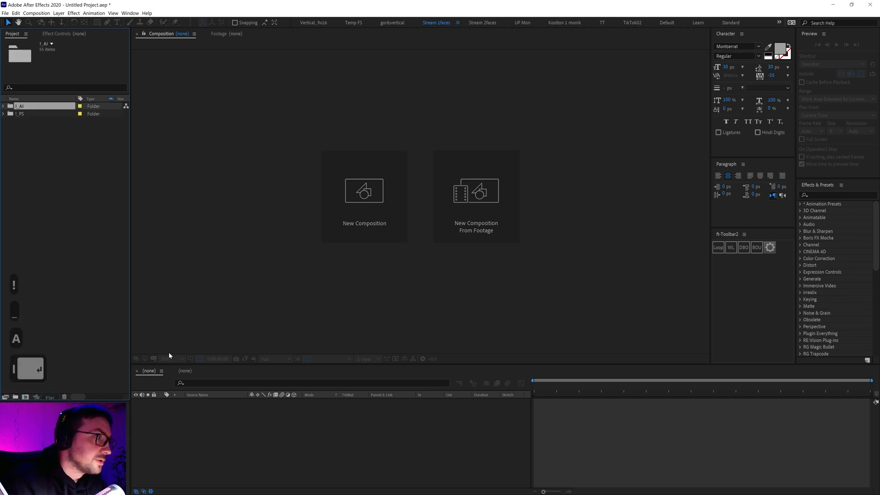
# Expand the !_PS folder and look at the NS90s_color_1920x1080 composition and layers folder inside it.
pyautogui.click(7, 109)
pyautogui.click(3, 114)
pyautogui.click(35, 121)
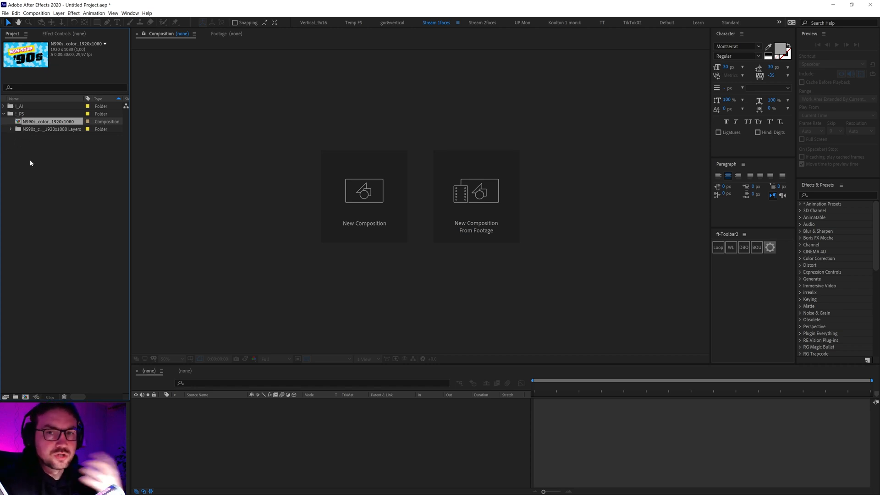
pyautogui.click(35, 357)
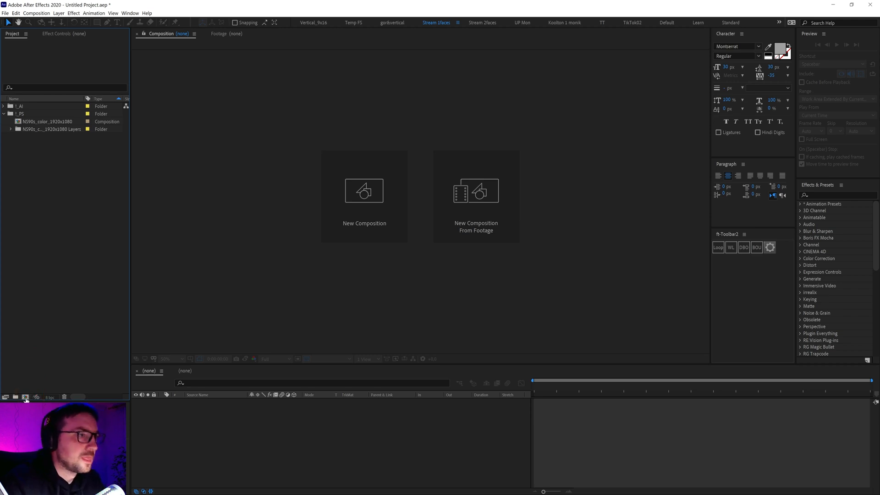
# Start a new composition named 90 and set its width to 1920 px.
pyautogui.click(25, 398)
pyautogui.moveTo(575, 193); pyautogui.dragTo(364, 160)
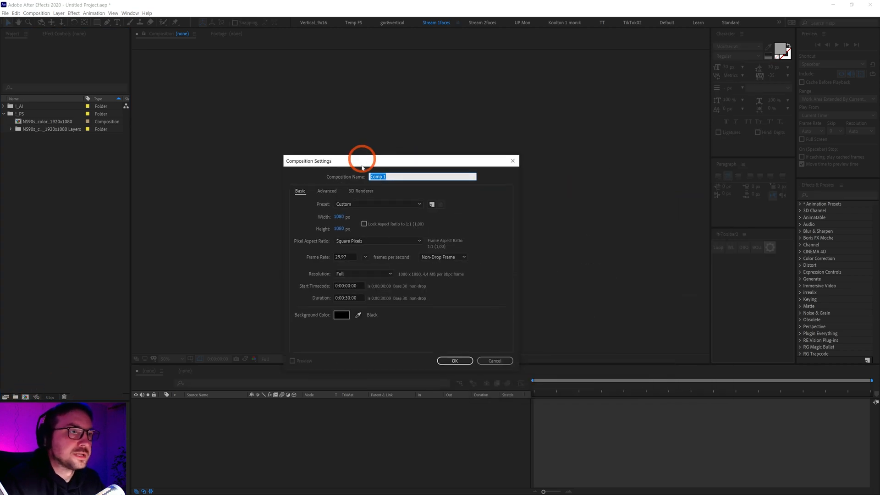
pyautogui.write('main')
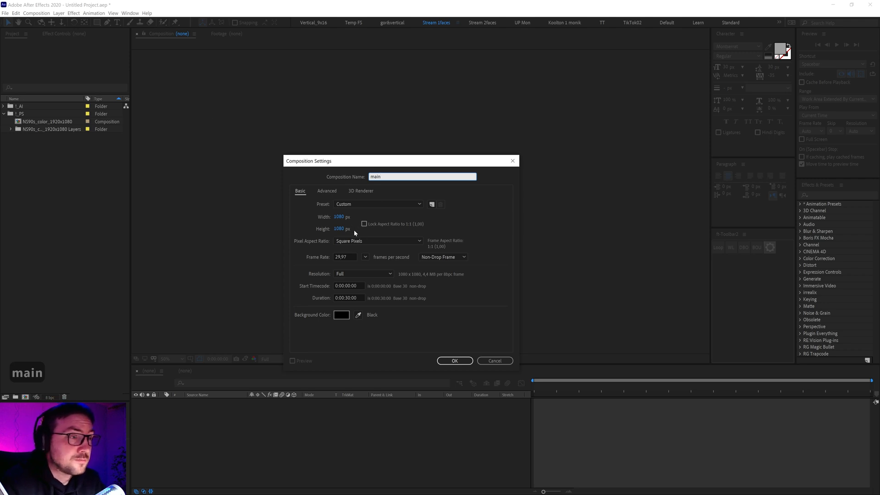
pyautogui.hotkey('ctrl', 'a')
pyautogui.write('90')
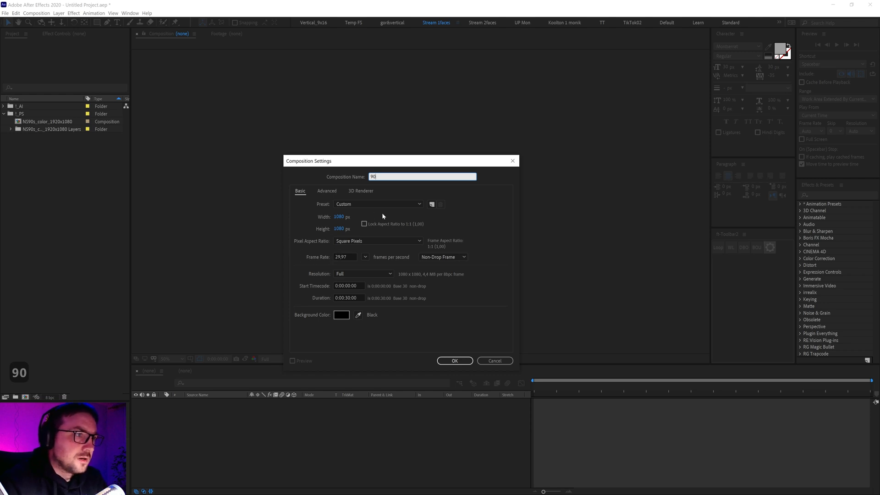
pyautogui.click(340, 217)
pyautogui.write('1920')
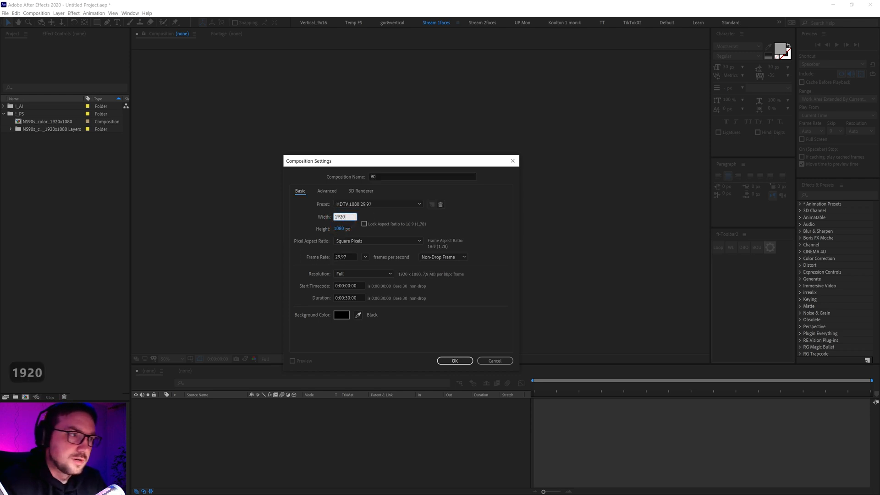
pyautogui.click(407, 262)
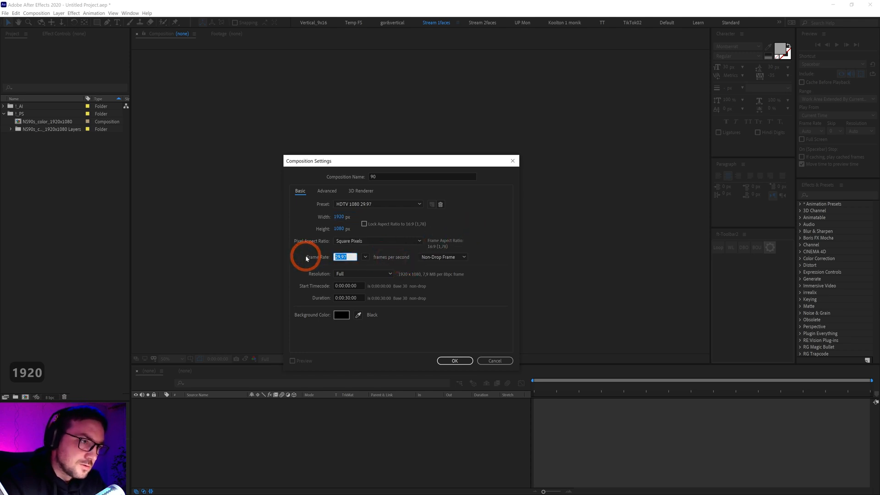
# Set the new composition's duration to 0:00:7:00 and create it.
pyautogui.click(353, 298)
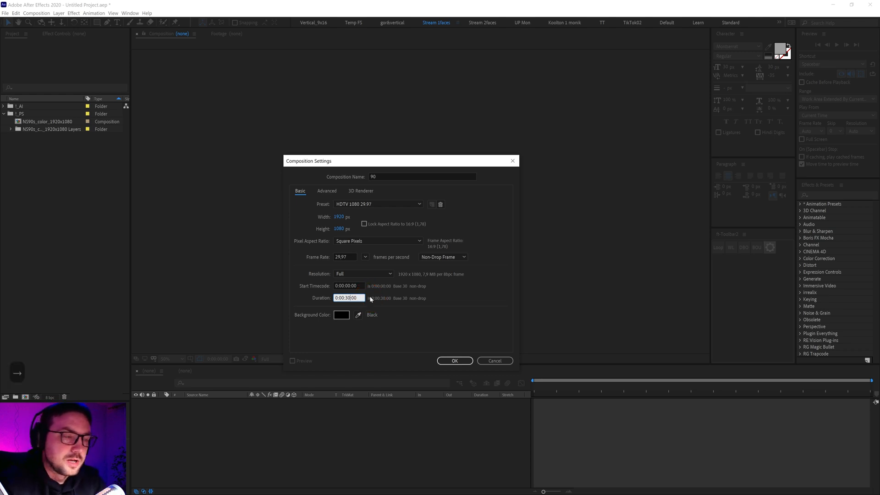
pyautogui.press('BackSpace')
pyautogui.press('BackSpace')
pyautogui.write('7')
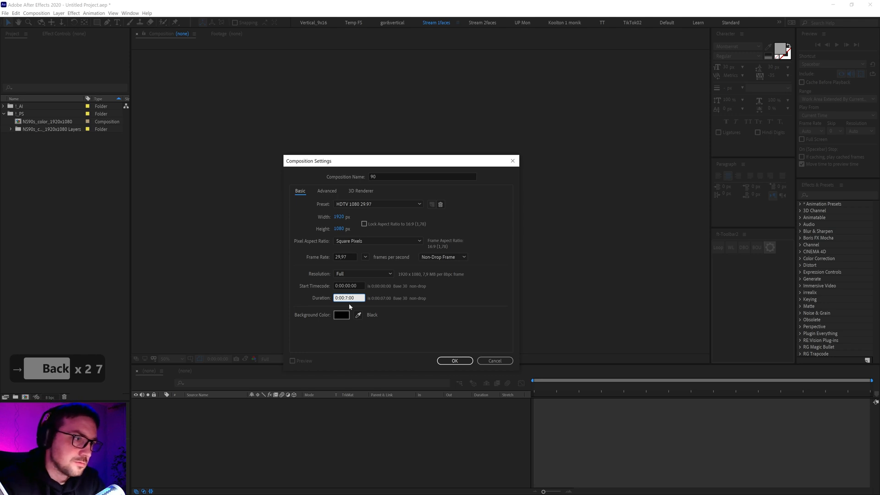
pyautogui.click(467, 361)
pyautogui.click(216, 266)
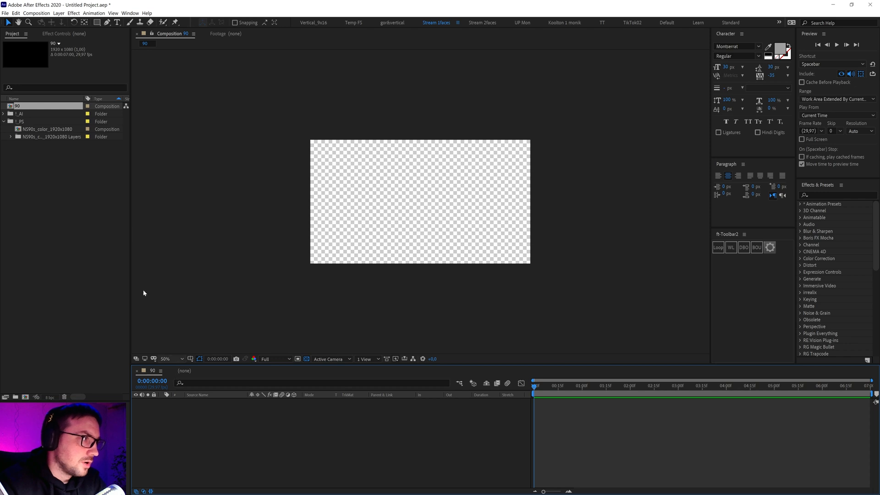
# Open the NS90s_color_1920x1080 composition, check its background layers and delete the bg pink layer.
pyautogui.doubleClick(34, 129)
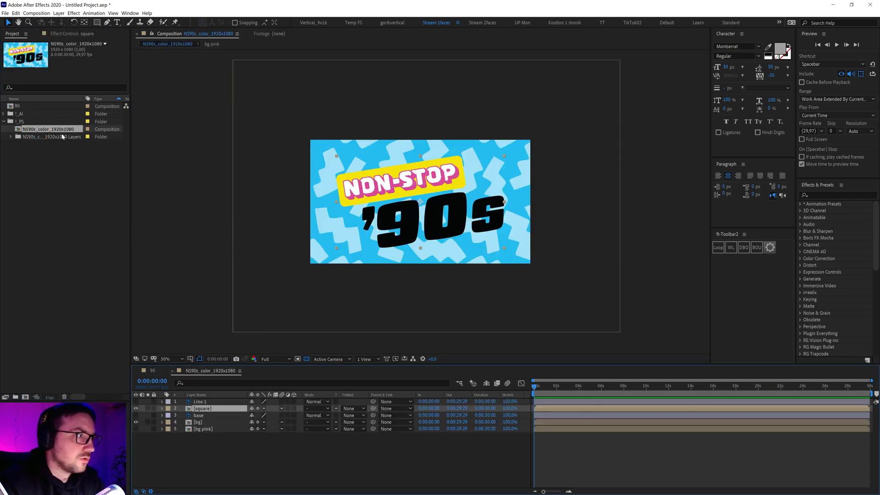
pyautogui.press('.')
pyautogui.press('.')
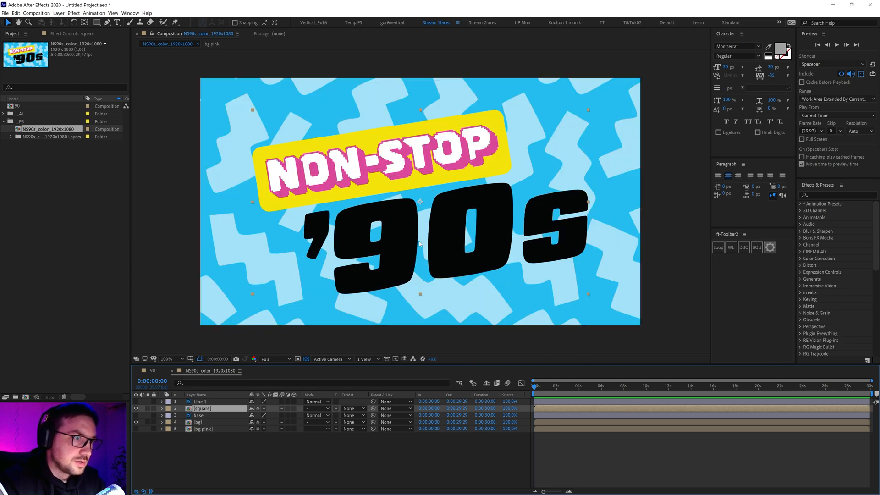
pyautogui.press(',')
pyautogui.click(202, 433)
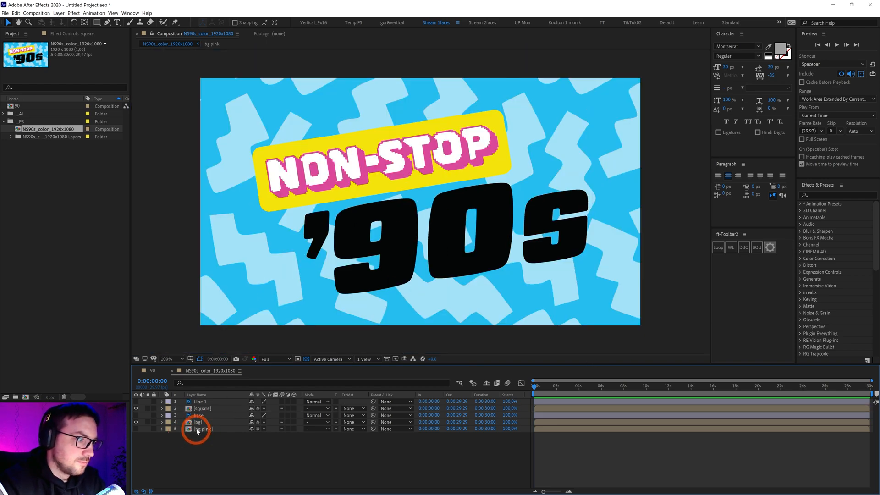
pyautogui.click(197, 422)
pyautogui.click(135, 423)
pyautogui.click(136, 422)
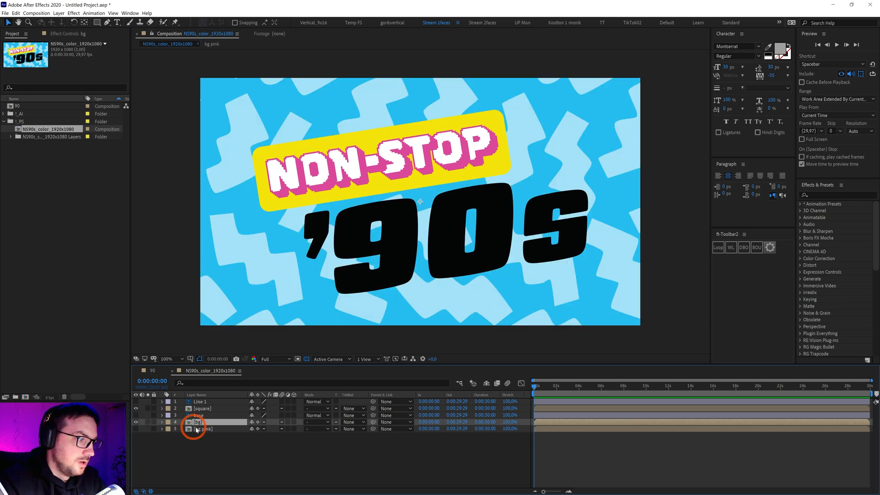
pyautogui.click(202, 429)
pyautogui.click(137, 429)
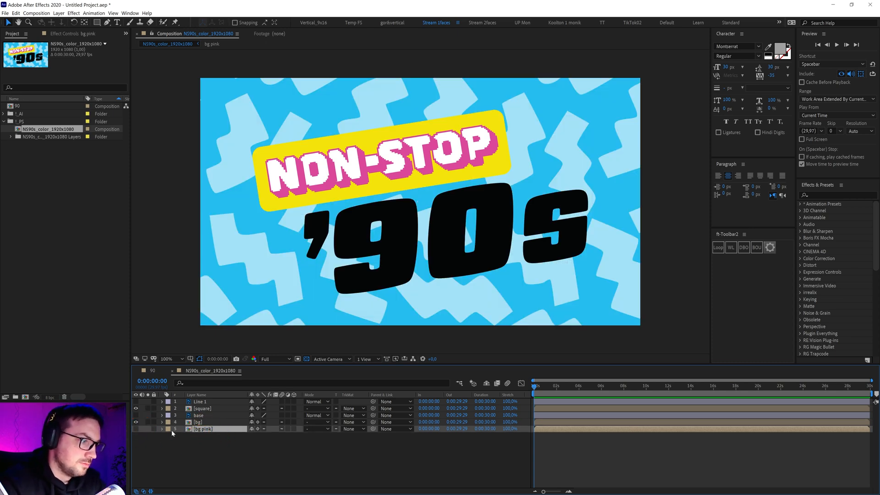
pyautogui.press('Delete')
# Check the base layer's content by toggling its visibility and isolating it, and delete the layer.
pyautogui.click(199, 416)
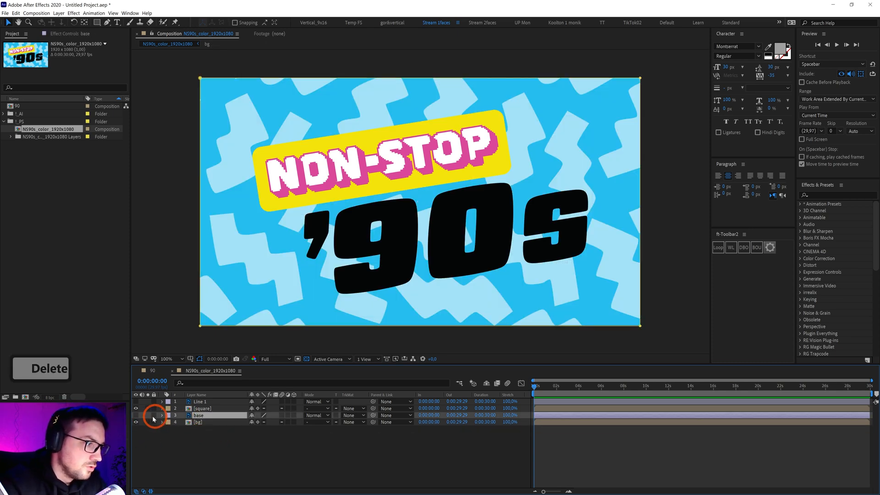
pyautogui.click(136, 415)
pyautogui.click(136, 415)
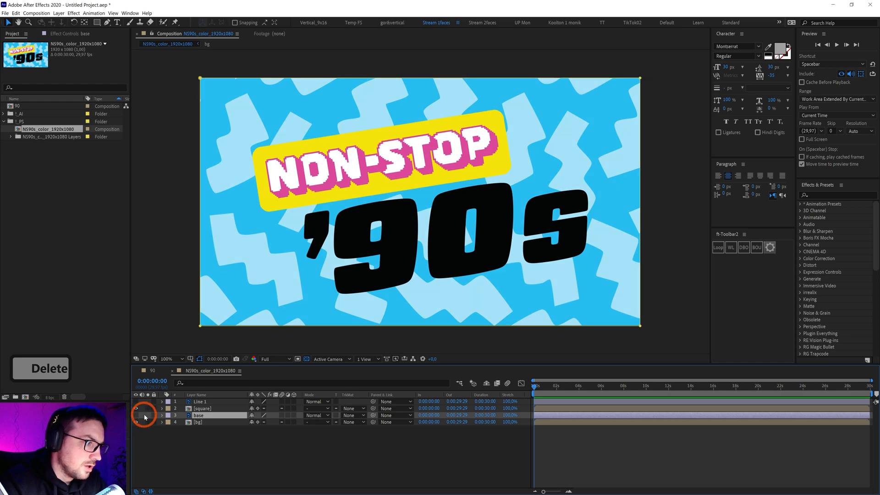
pyautogui.click(136, 416)
pyautogui.click(148, 415)
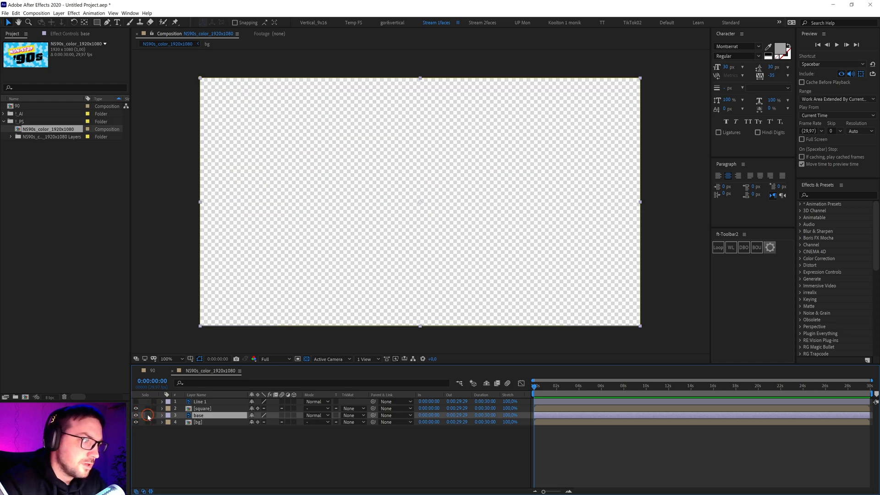
pyautogui.click(148, 416)
pyautogui.click(136, 415)
pyautogui.click(195, 416)
pyautogui.press('Delete')
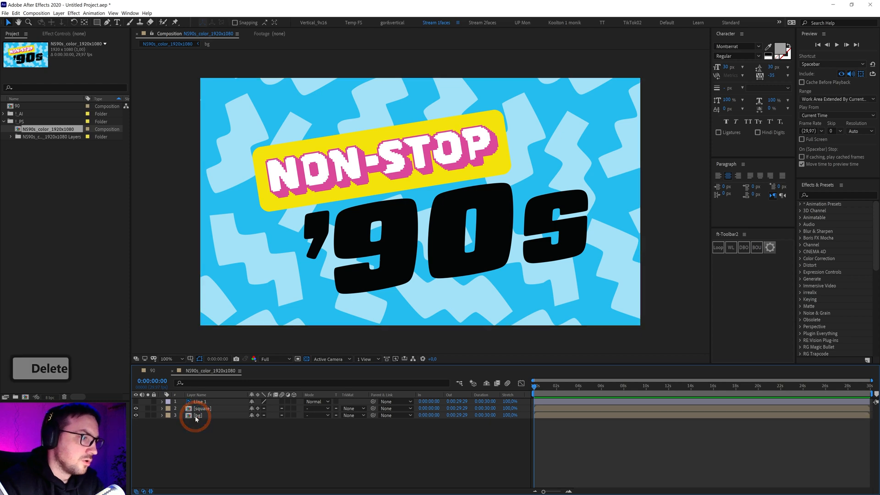
# Isolate the Line 1 layer to check its content, and delete it from the composition.
pyautogui.click(197, 402)
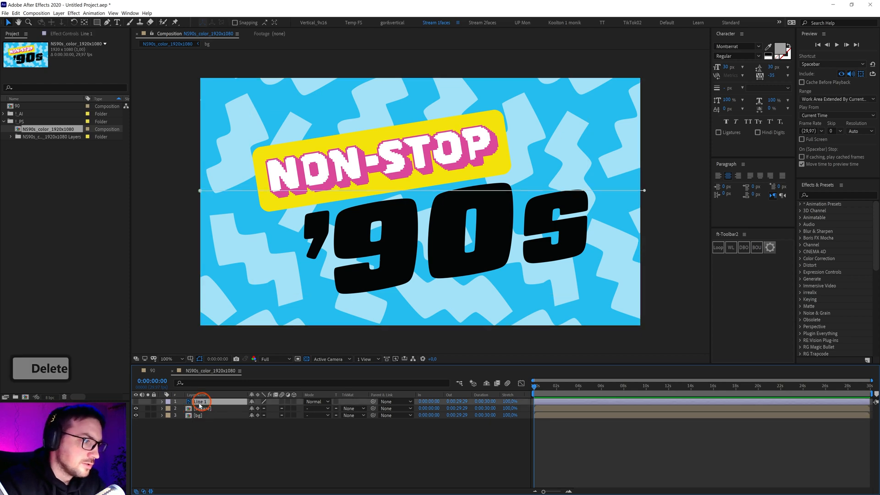
pyautogui.click(147, 402)
pyautogui.click(148, 401)
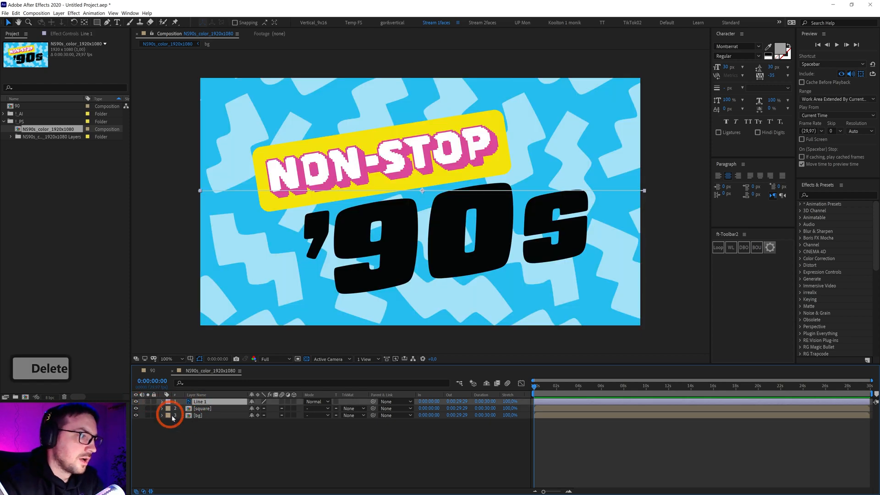
pyautogui.click(197, 402)
pyautogui.press('Delete')
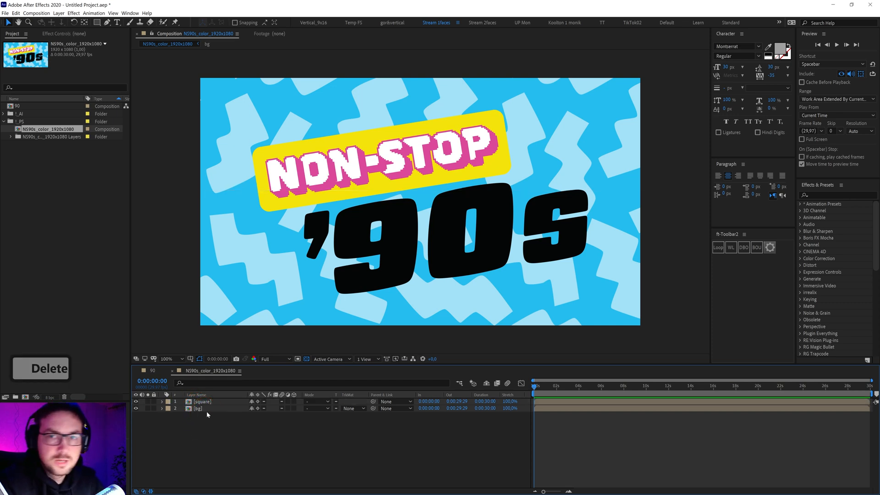
pyautogui.click(204, 414)
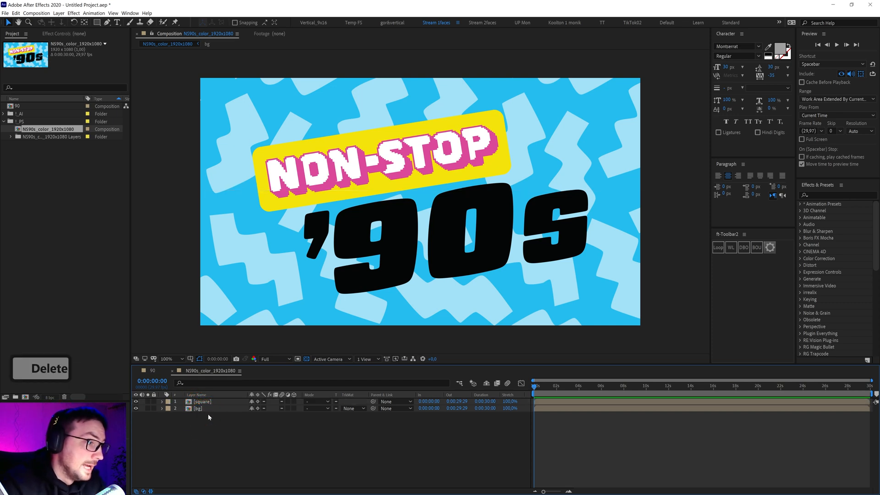
# Copy the square and bg layers and paste them into the 90 composition.
pyautogui.click(204, 403)
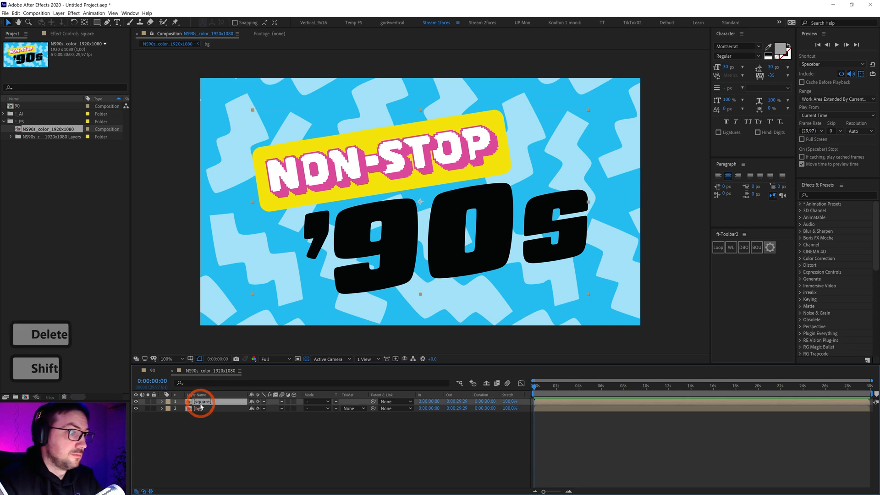
pyautogui.keyDown('shift'); pyautogui.click(198, 408); pyautogui.keyUp('shift')
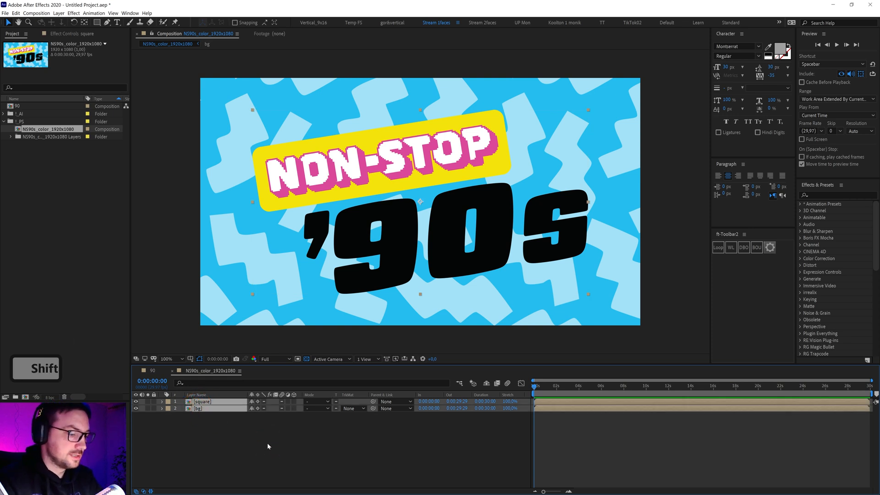
pyautogui.hotkey('ctrl', 'c')
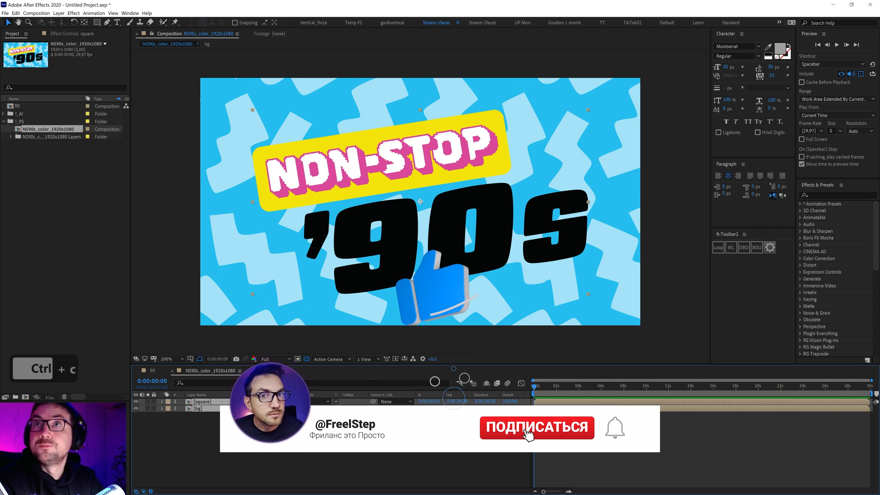
pyautogui.click(154, 370)
pyautogui.hotkey('ctrl', 'v')
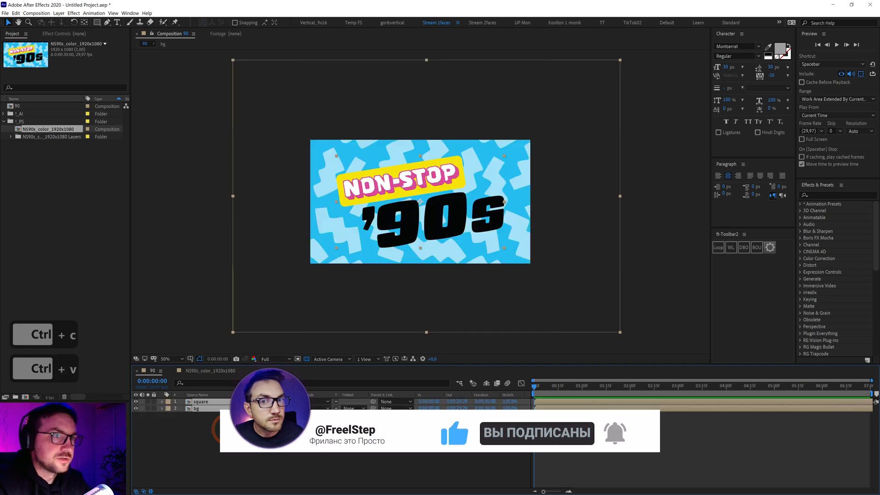
# Try moving the pasted square and bg layers together in the 90 composition, and undo each move.
pyautogui.moveTo(465, 247); pyautogui.dragTo(423, 258)
pyautogui.hotkey('ctrl', 'z')
pyautogui.hotkey('ctrl', 'z')
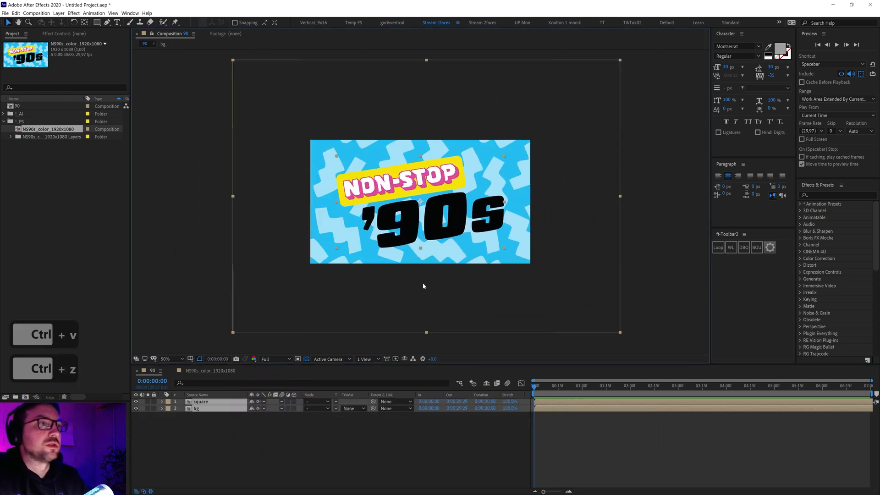
pyautogui.moveTo(392, 261); pyautogui.dragTo(466, 280)
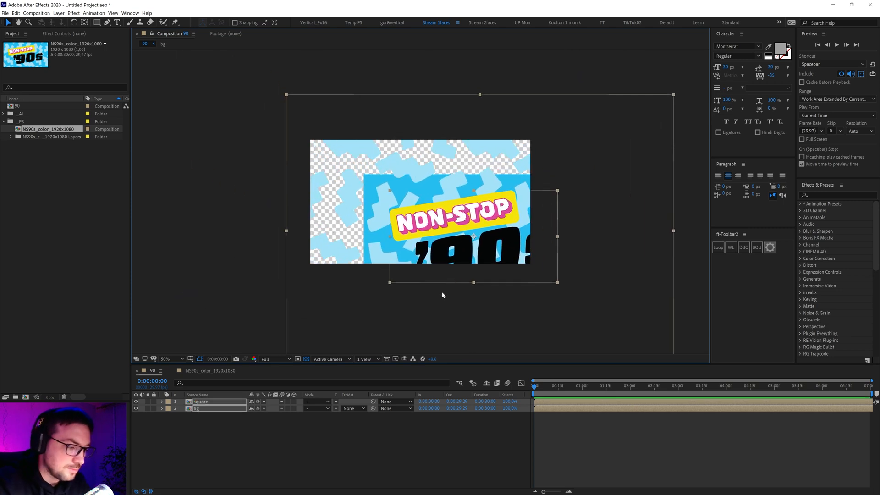
pyautogui.press('ctrl')
pyautogui.hotkey('ctrl', 'z')
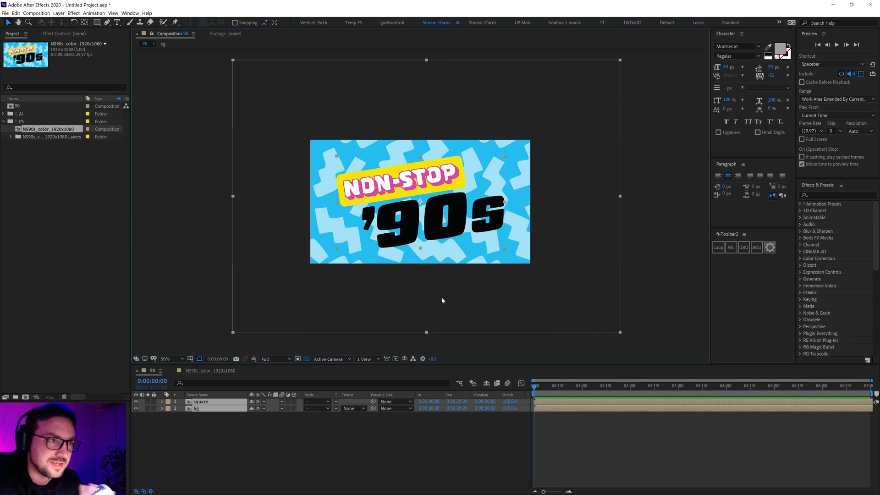
pyautogui.moveTo(440, 261); pyautogui.dragTo(469, 276)
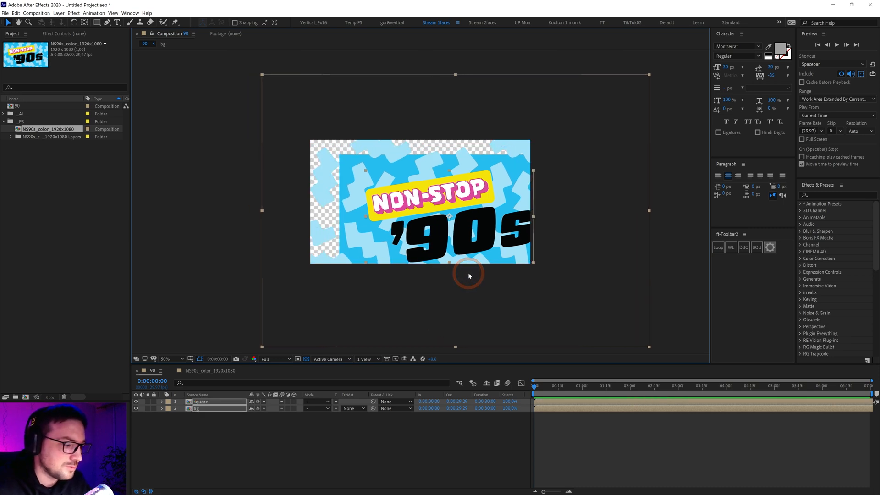
pyautogui.hotkey('ctrl', 'z')
pyautogui.click(232, 436)
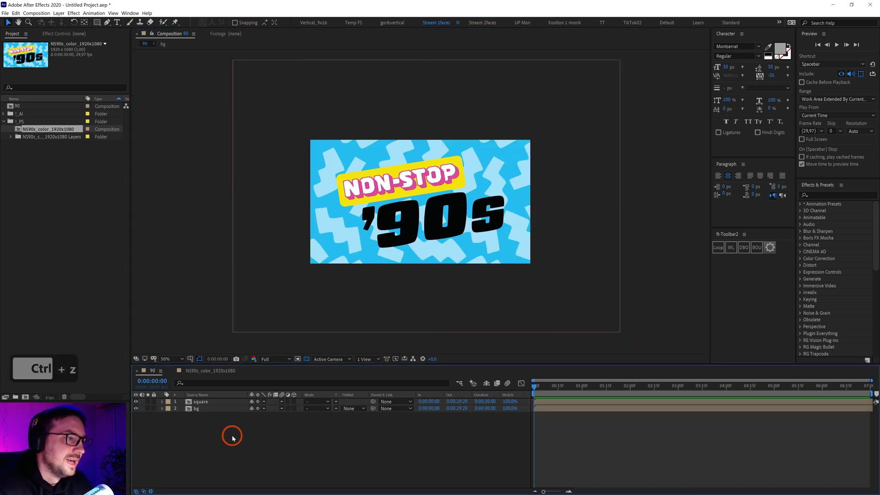
# Open the bg precomposition and check the Vector Smart Object layer's content by toggling its visibility.
pyautogui.click(196, 409)
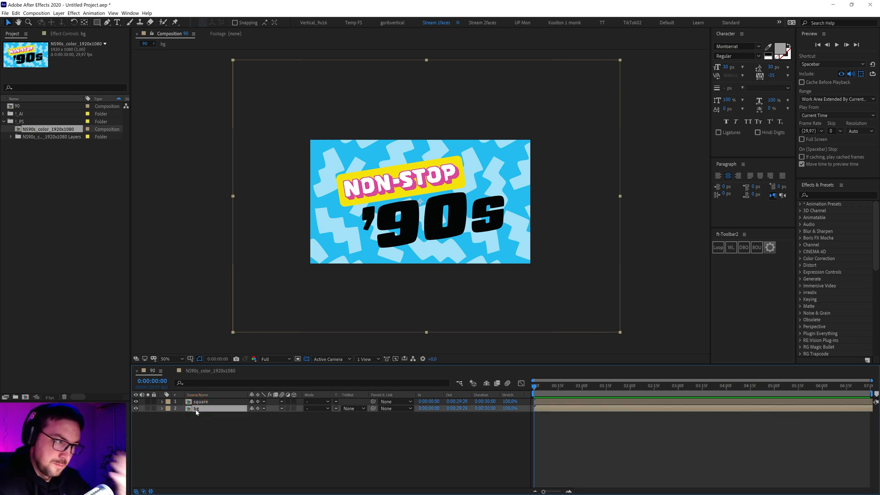
pyautogui.doubleClick(196, 410)
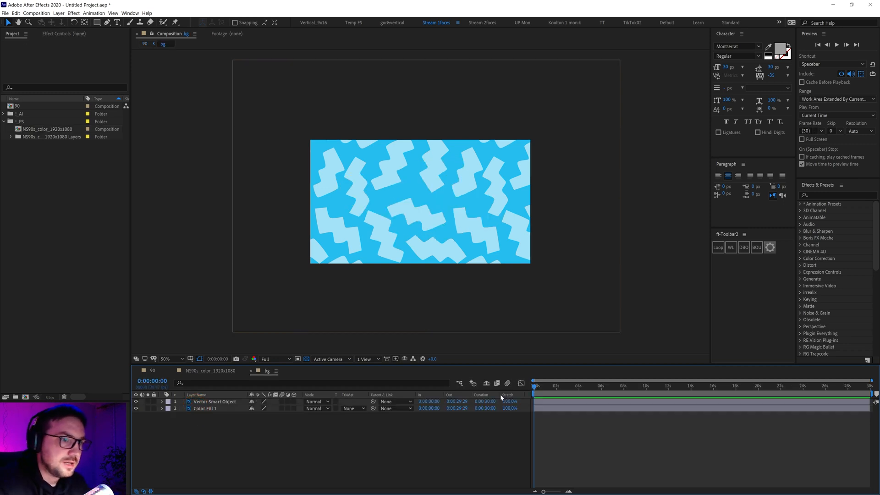
pyautogui.moveTo(555, 386); pyautogui.dragTo(509, 392)
pyautogui.click(199, 410)
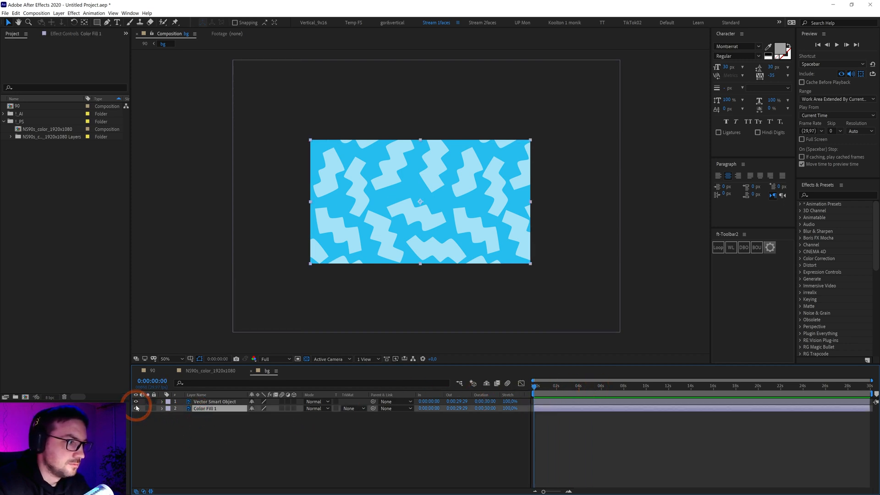
pyautogui.click(136, 402)
pyautogui.moveTo(576, 393)
pyautogui.mouseDown()
pyautogui.moveTo(617, 387)
pyautogui.moveTo(567, 402)
pyautogui.mouseUp()
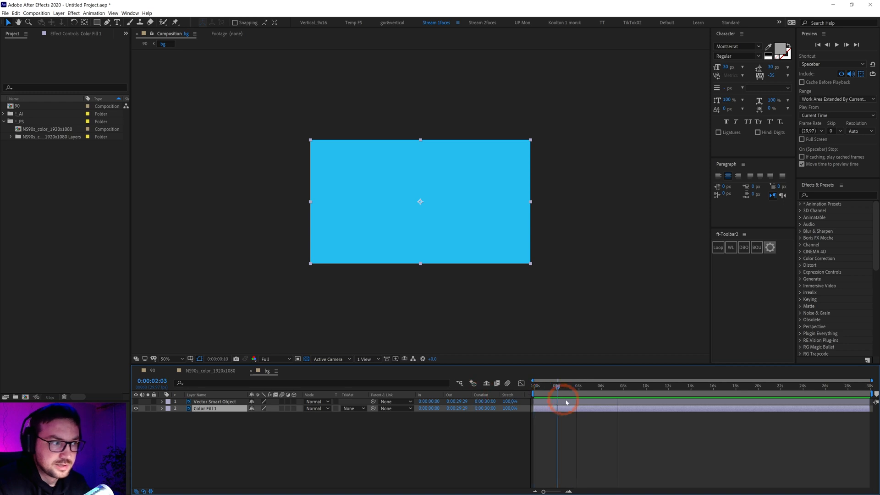
pyautogui.press('Home')
pyautogui.click(136, 402)
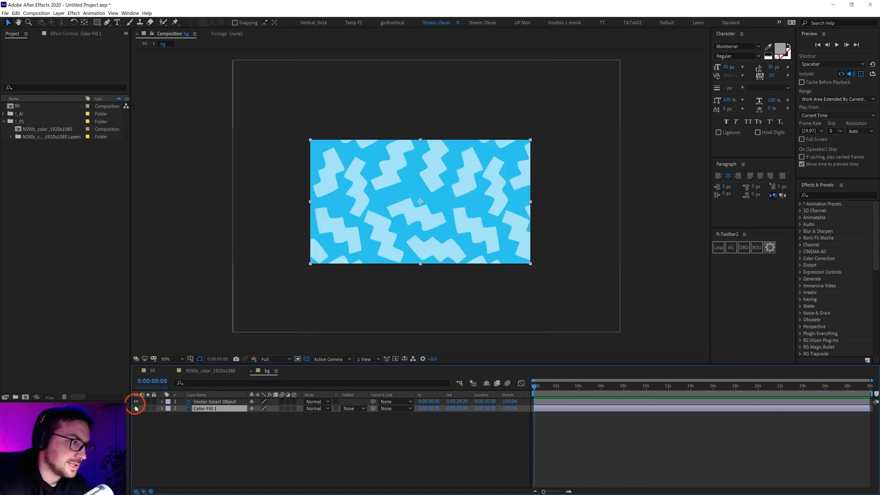
# Hide the Color Fill 1 layer in the bg composition and select the Vector Smart Object layer.
pyautogui.click(136, 408)
pyautogui.moveTo(613, 401); pyautogui.dragTo(528, 397)
pyautogui.press('Home')
pyautogui.click(211, 402)
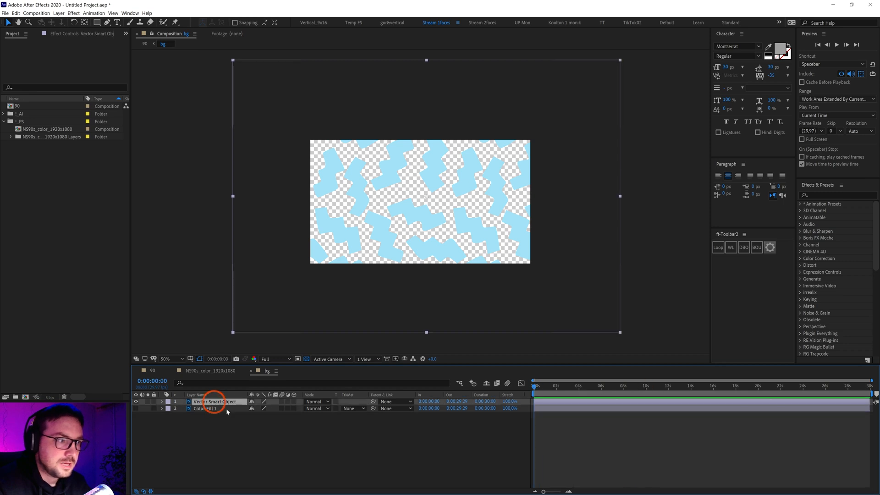
pyautogui.click(257, 403)
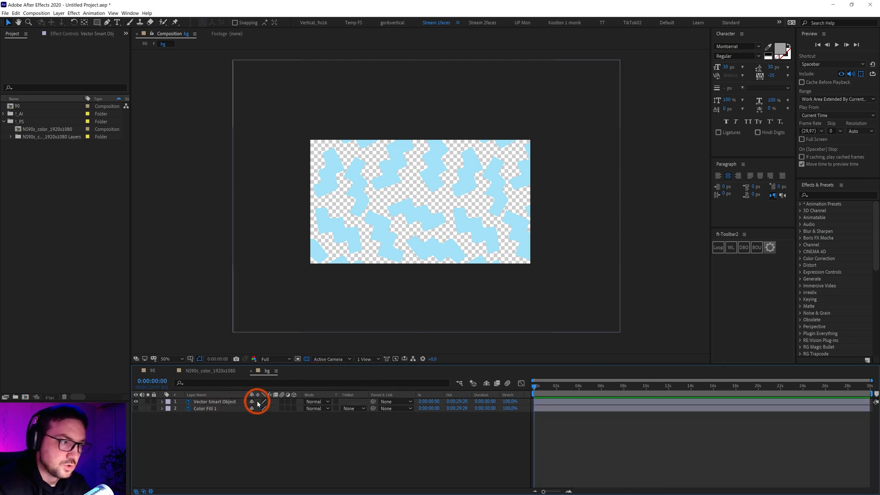
pyautogui.moveTo(342, 389); pyautogui.dragTo(411, 313)
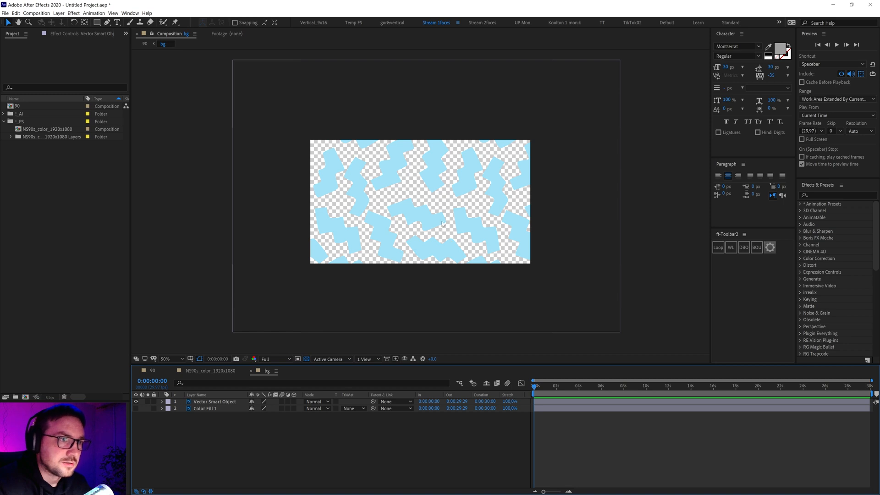
pyautogui.click(212, 402)
# Try isolating the zigzag just below the canvas centre with a closed Pen tool mask on the Vector Smart Object layer.
pyautogui.click(107, 22)
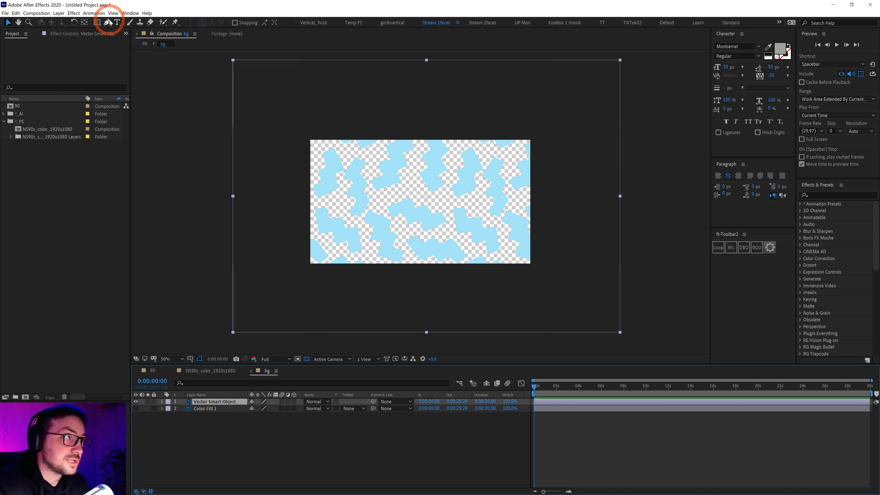
pyautogui.click(243, 97)
pyautogui.click(431, 217)
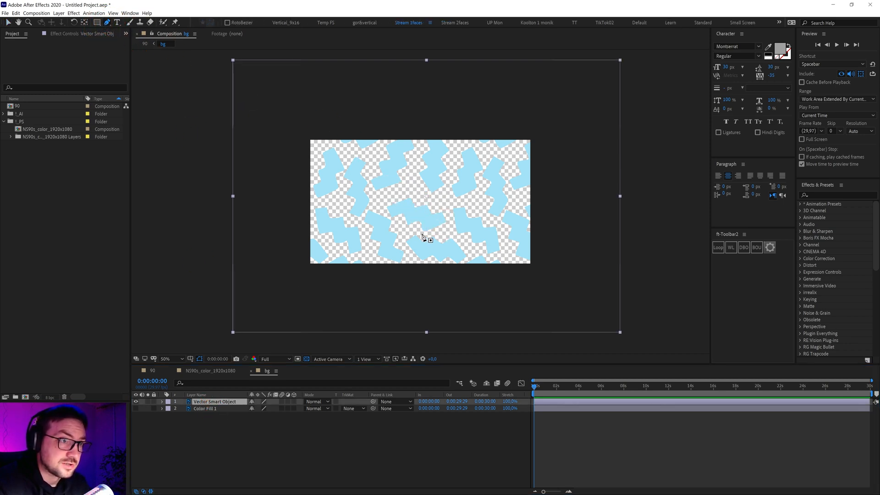
pyautogui.click(442, 229)
pyautogui.click(419, 233)
pyautogui.click(397, 225)
pyautogui.click(384, 211)
pyautogui.click(383, 200)
pyautogui.click(424, 194)
pyautogui.click(443, 205)
pyautogui.click(448, 220)
pyautogui.click(444, 230)
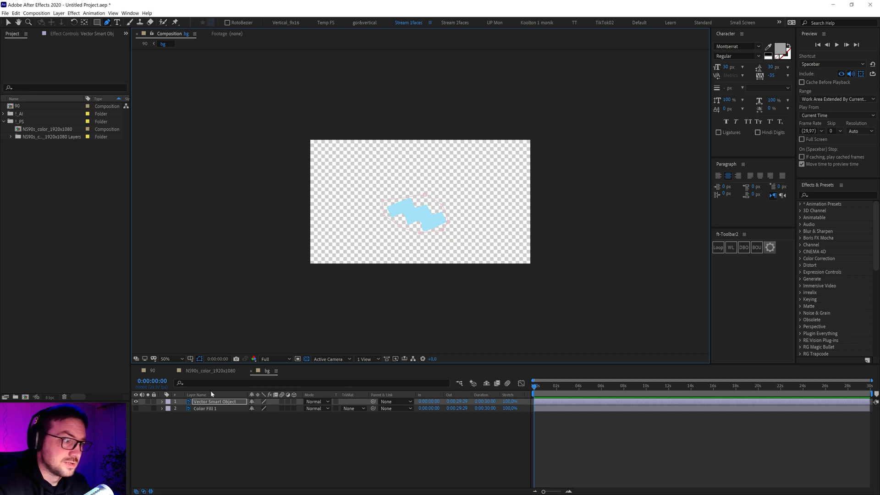
# Duplicate the masked Vector Smart Object layer and delete the mask from the duplicate.
pyautogui.click(204, 403)
pyautogui.hotkey('ctrl', 'd')
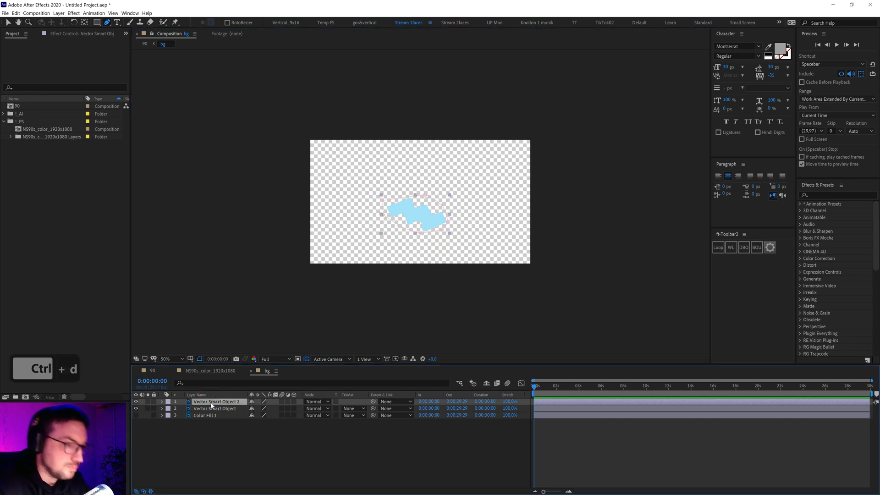
pyautogui.press('m')
pyautogui.click(197, 410)
pyautogui.press('Delete')
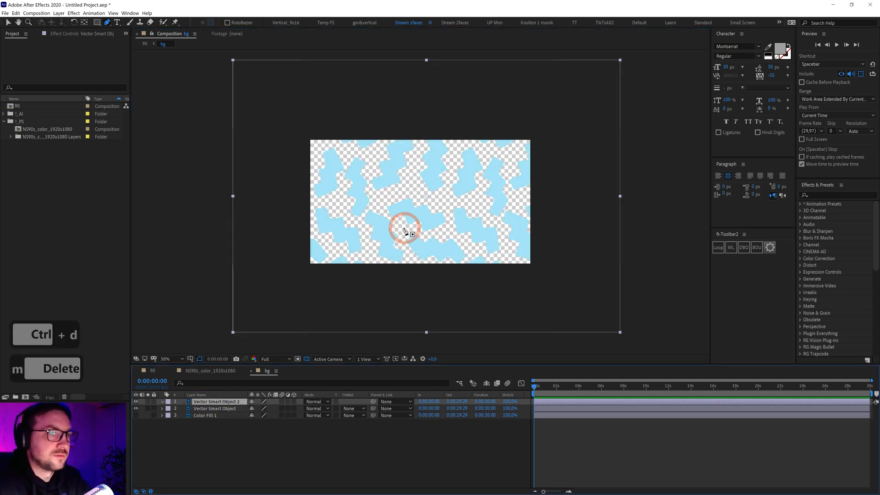
# Try masking the neighbouring zigzag at the canvas's lower edge on the duplicate layer with the Pen tool.
pyautogui.moveTo(404, 235); pyautogui.dragTo(361, 227)
pyautogui.click(376, 263)
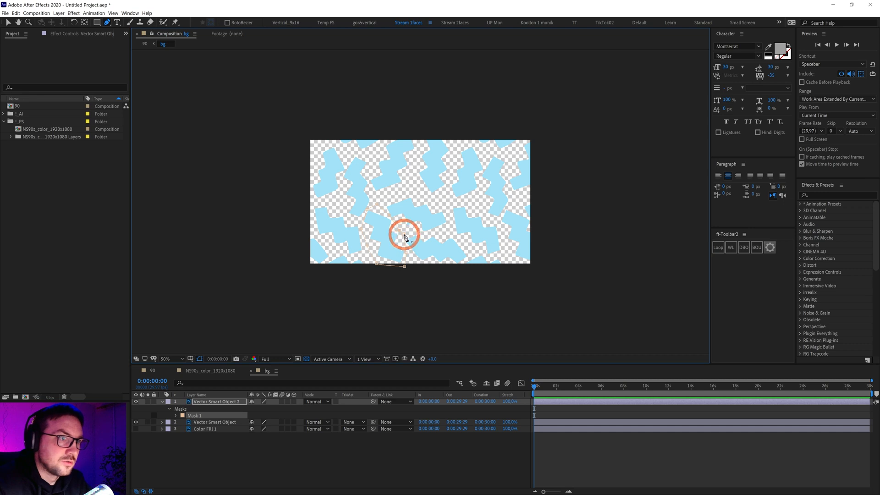
pyautogui.click(405, 249)
pyautogui.click(234, 402)
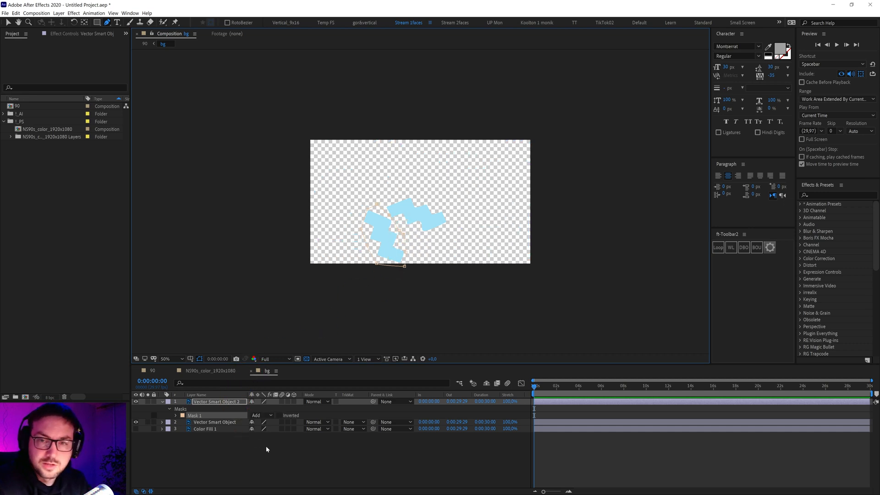
pyautogui.click(269, 444)
# Delete the duplicate Vector Smart Object 2 layer and remove the mask from the original Vector Smart Object layer.
pyautogui.click(229, 408)
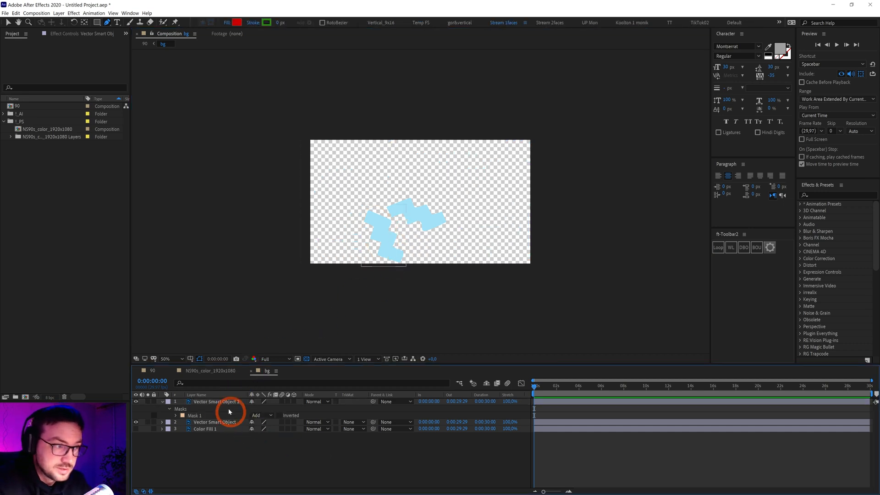
pyautogui.click(207, 409)
pyautogui.press('Delete')
pyautogui.click(203, 402)
pyautogui.press('m')
pyautogui.click(192, 408)
pyautogui.press('Delete')
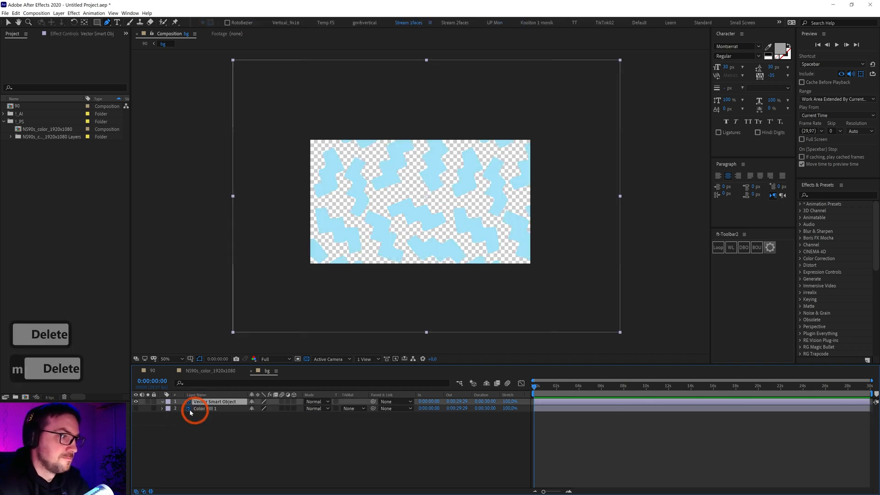
# Expand the !_AI folder and open the Vector Smart Object composition.
pyautogui.click(4, 113)
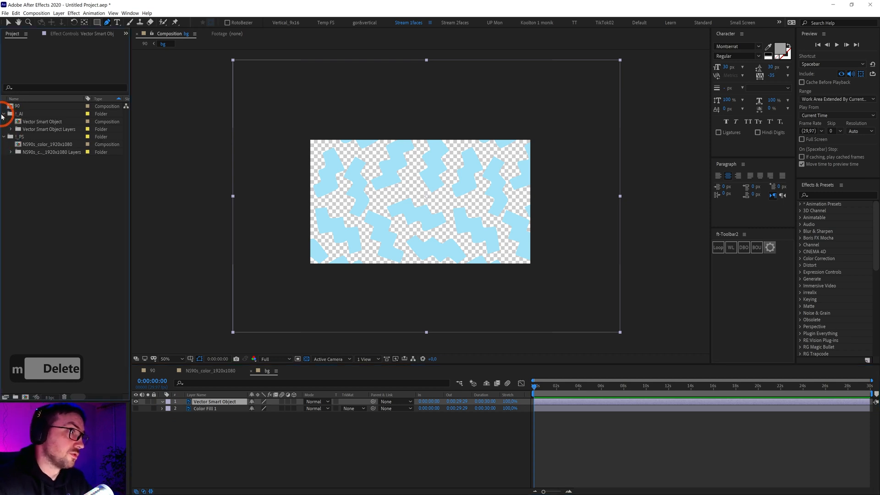
pyautogui.click(35, 122)
pyautogui.doubleClick(42, 122)
pyautogui.scroll(2, 415, 233)
pyautogui.scroll(1, 425, 212)
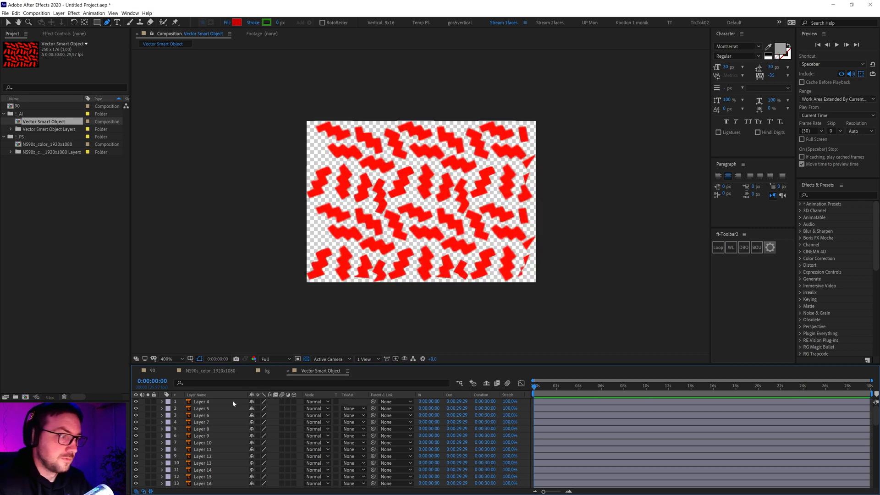
# Examine which zigzag each layer holds by selecting several layers between Layer 4 and Layer 14.
pyautogui.click(202, 402)
pyautogui.click(202, 423)
pyautogui.click(202, 443)
pyautogui.click(208, 456)
pyautogui.click(203, 463)
pyautogui.click(209, 470)
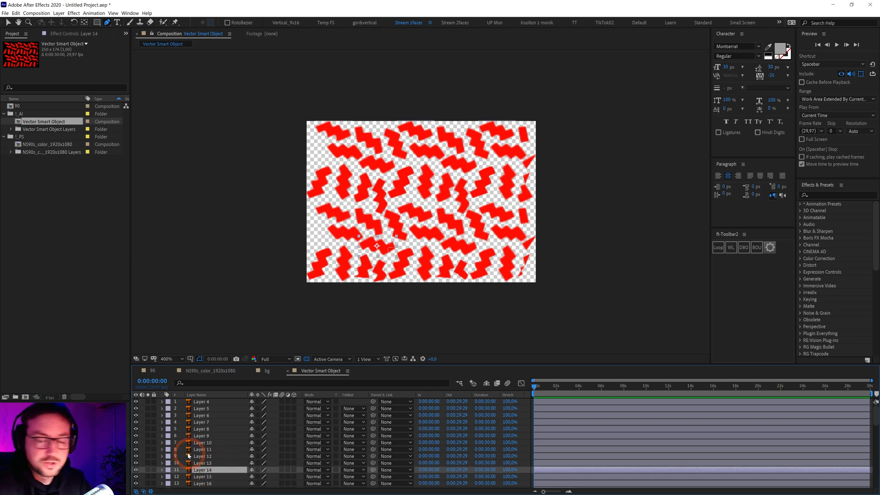
pyautogui.click(143, 430)
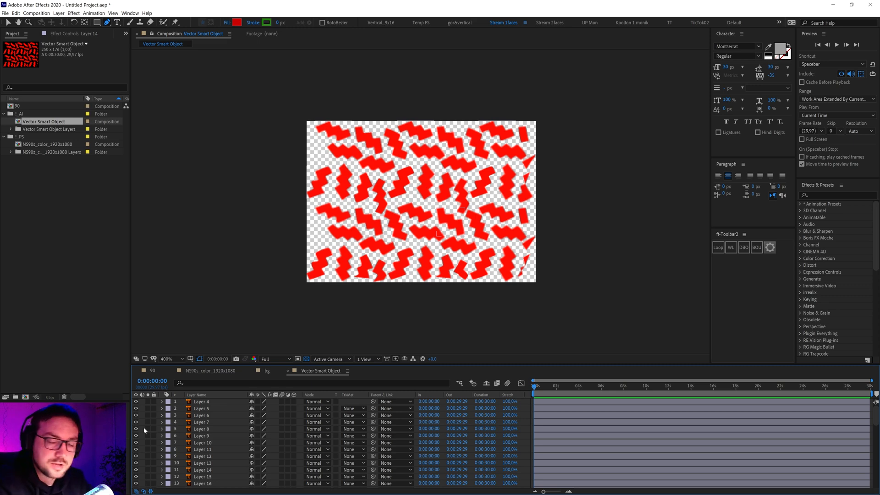
# Add a null object to the Vector Smart Object composition, centre its anchor point, and centre the null in the frame.
pyautogui.press('ctrl')
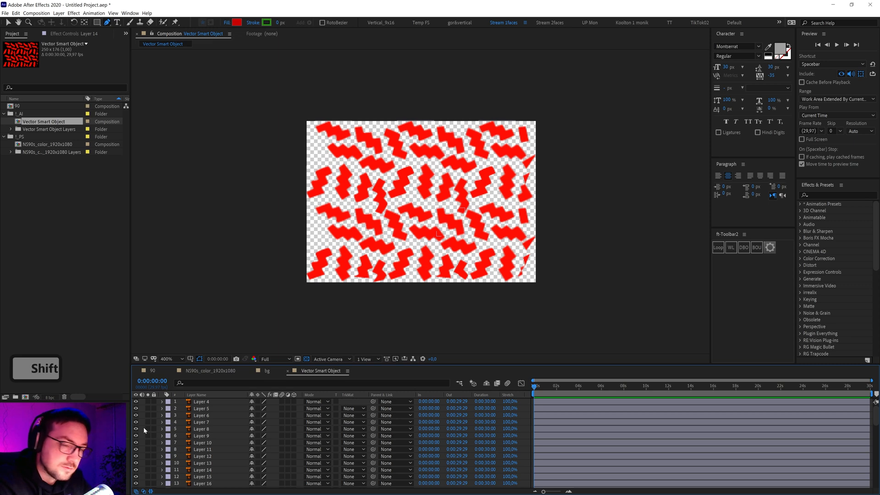
pyautogui.hotkey('ctrl', 'alt', 'shift', 'y')
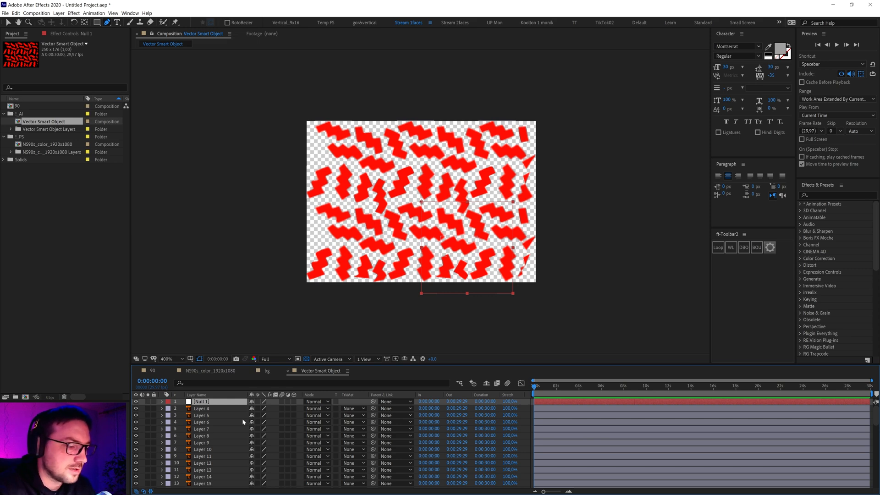
pyautogui.hotkey('ctrl', 'alt', 'Home')
pyautogui.hotkey('ctrl', 'Home')
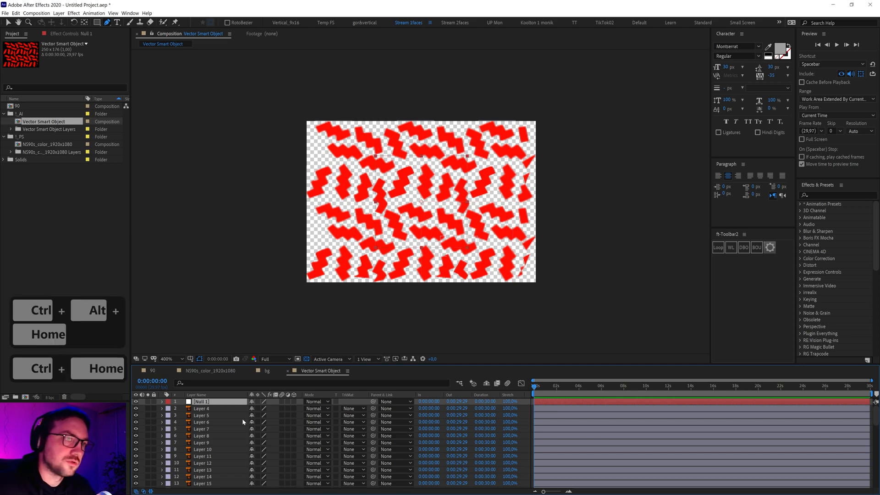
# Turn off the transparency grid and set the null's label colour to Pink.
pyautogui.click(305, 359)
pyautogui.click(395, 224)
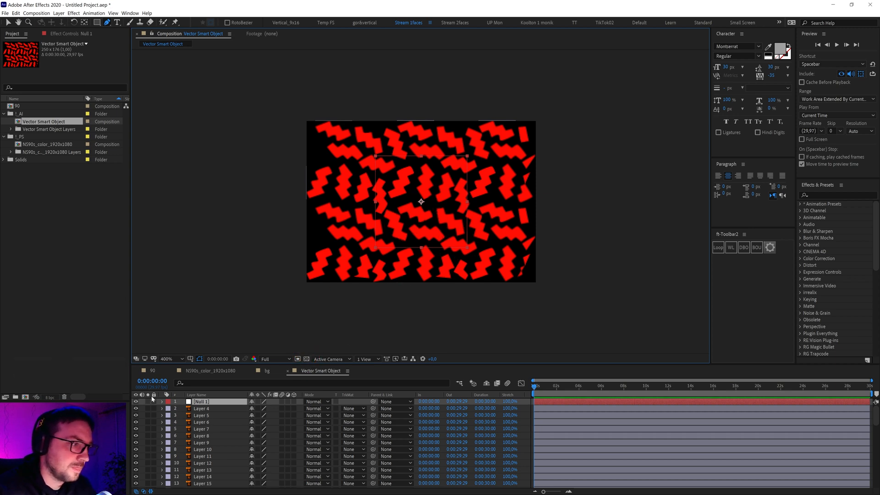
pyautogui.click(166, 402)
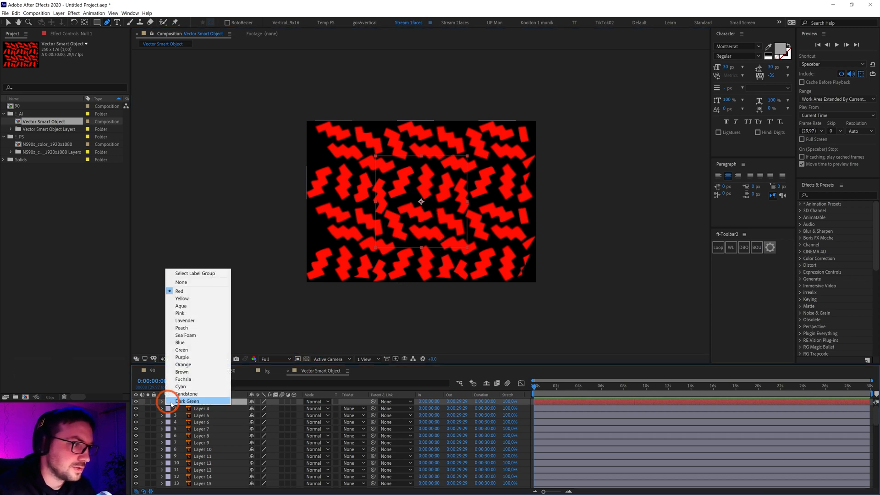
pyautogui.click(184, 313)
pyautogui.click(392, 329)
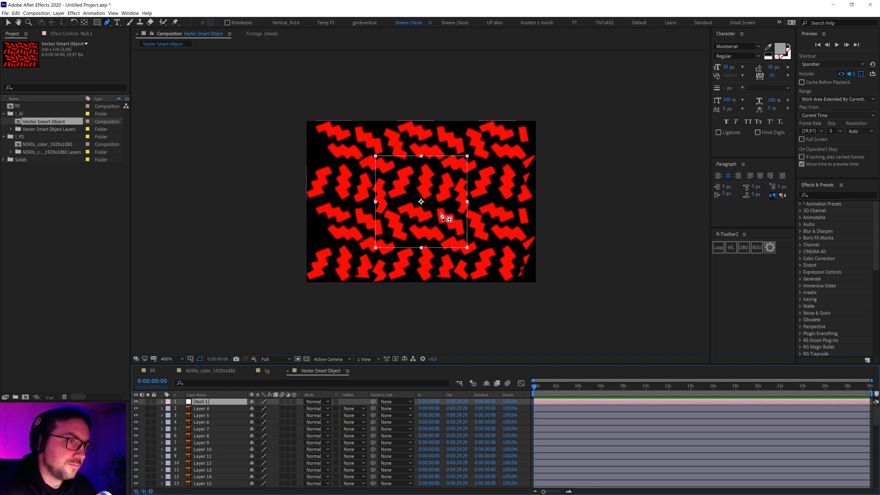
# Select all zigzag layers without the null and parent them to Null 1.
pyautogui.click(205, 415)
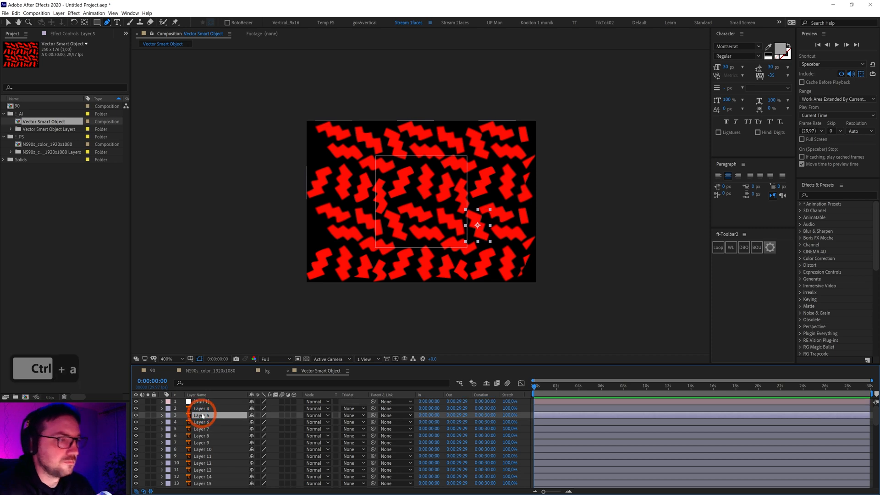
pyautogui.hotkey('ctrl', 'a')
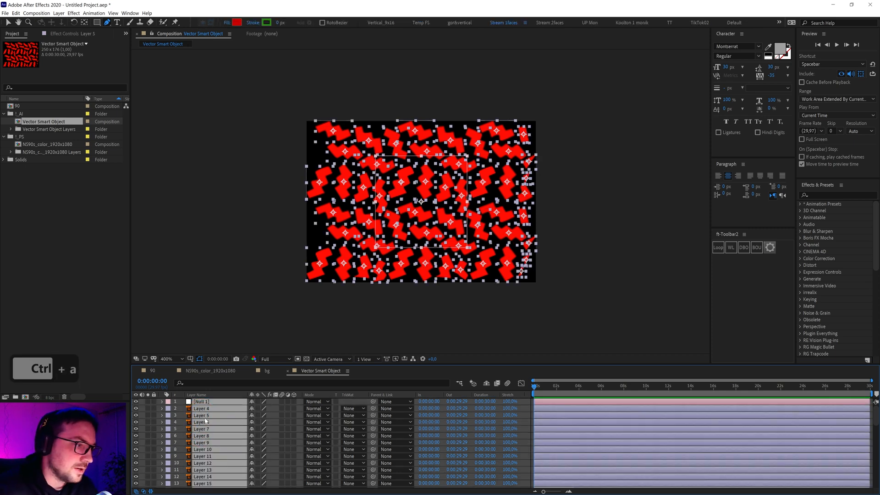
pyautogui.keyDown('ctrl'); pyautogui.click(207, 402); pyautogui.keyUp('ctrl')
pyautogui.click(294, 425)
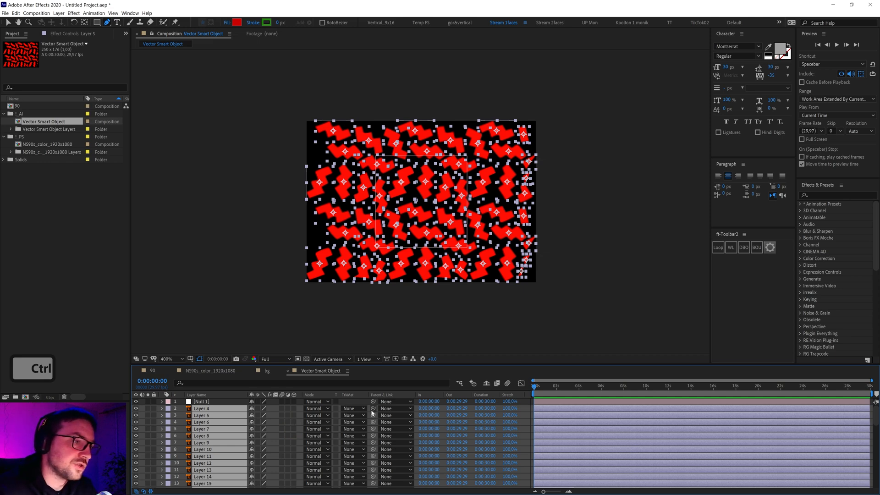
pyautogui.moveTo(375, 409); pyautogui.dragTo(203, 404)
# Copy the null together with all zigzag layers and paste them into the bg composition.
pyautogui.click(203, 404)
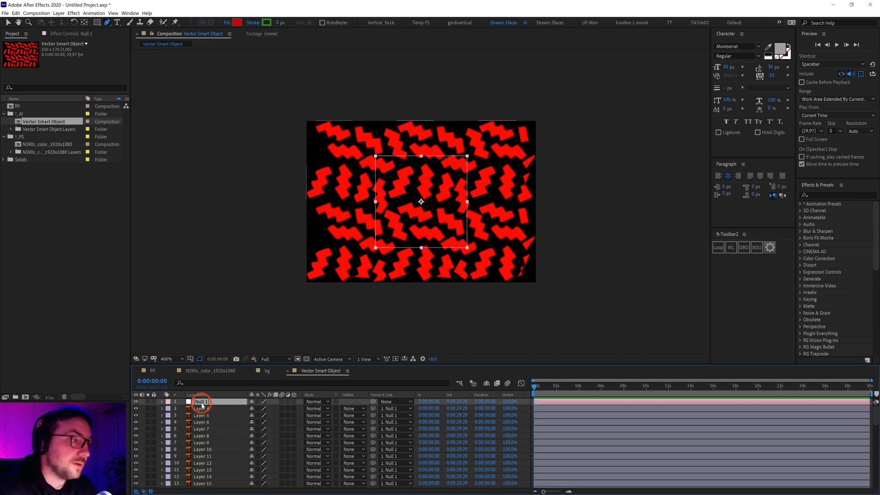
pyautogui.hotkey('ctrl', 'a')
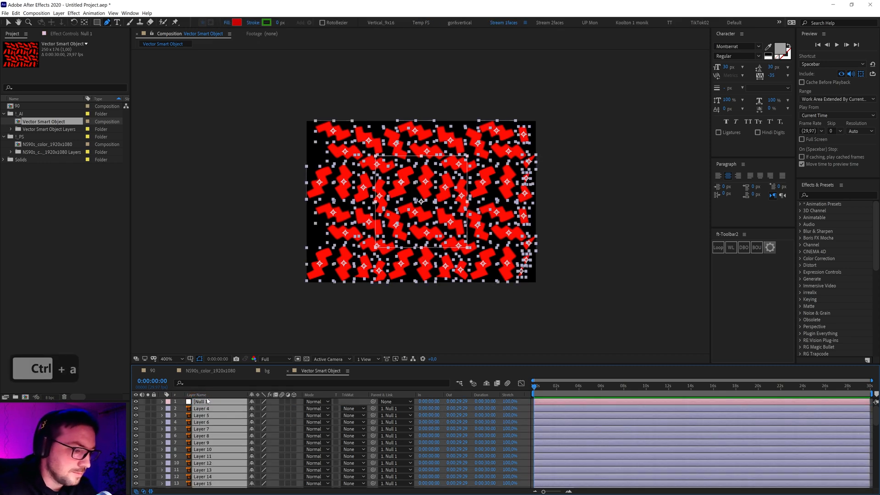
pyautogui.hotkey('ctrl', 'c')
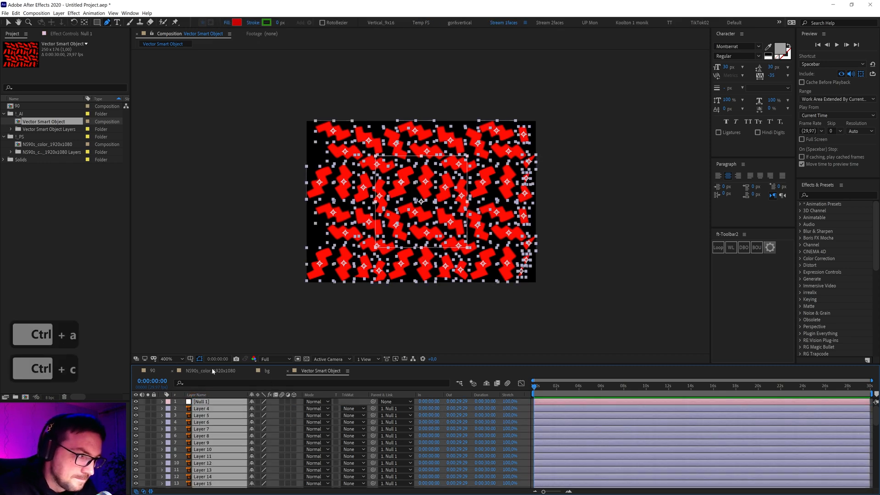
pyautogui.click(266, 371)
pyautogui.click(237, 443)
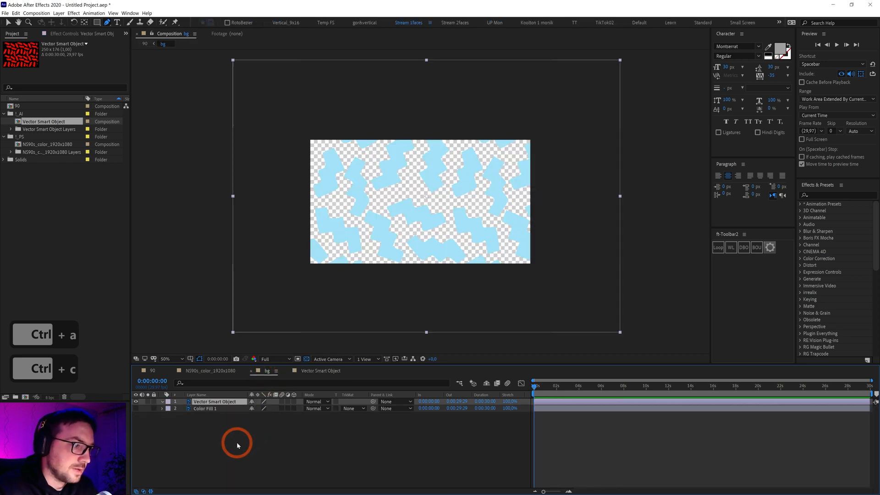
pyautogui.hotkey('ctrl', 'v')
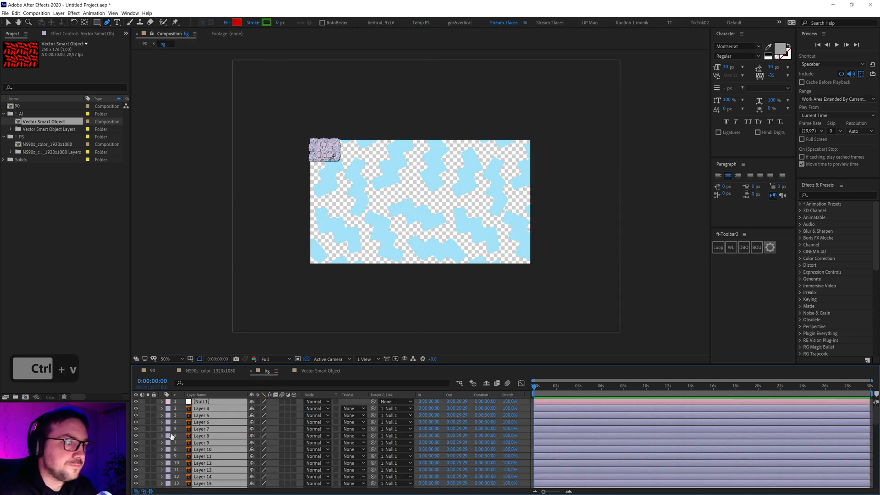
# Centre the pasted Null 1 in the bg composition and scale it up to 223%.
pyautogui.click(311, 175)
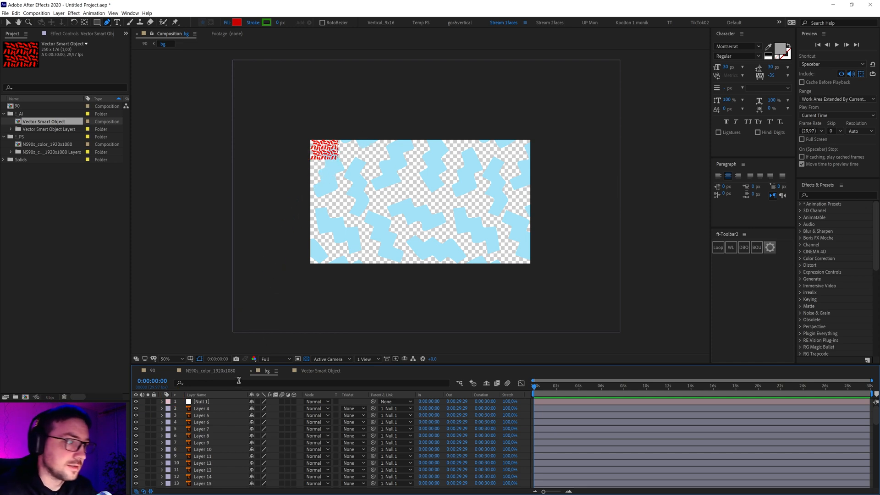
pyautogui.click(202, 402)
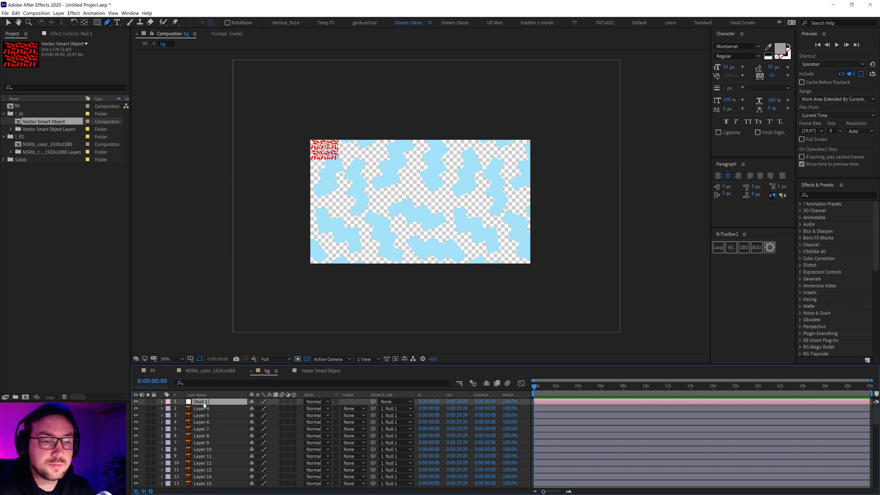
pyautogui.hotkey('ctrl', 'Home')
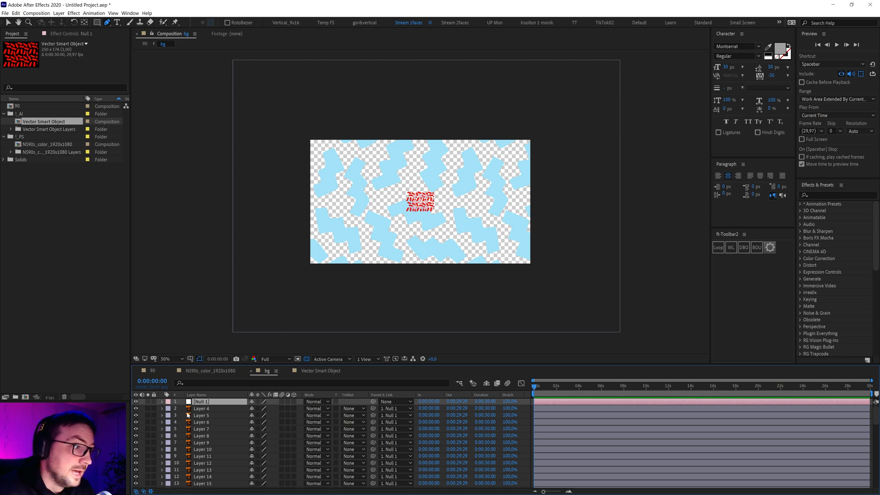
pyautogui.press('s')
pyautogui.moveTo(262, 408); pyautogui.dragTo(306, 419)
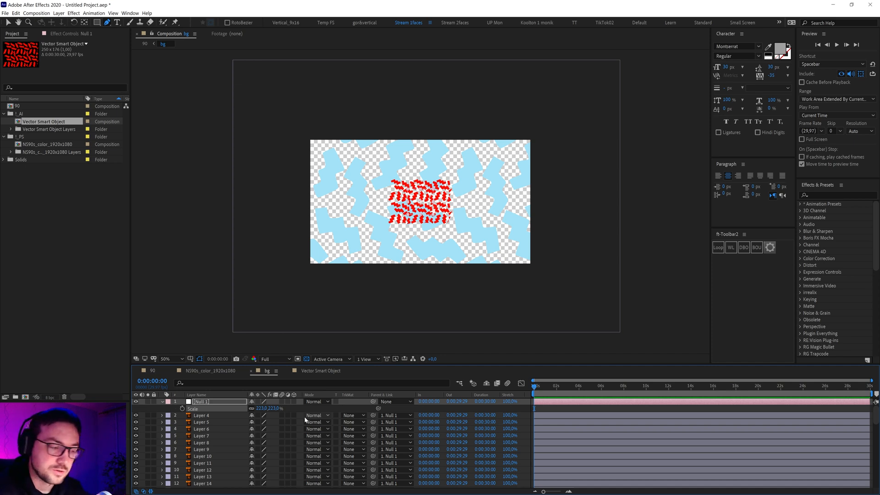
# Expand the null's full set of transform properties, then show only its Scale.
pyautogui.click(162, 402)
pyautogui.click(163, 402)
pyautogui.click(169, 409)
pyautogui.click(169, 409)
pyautogui.click(207, 430)
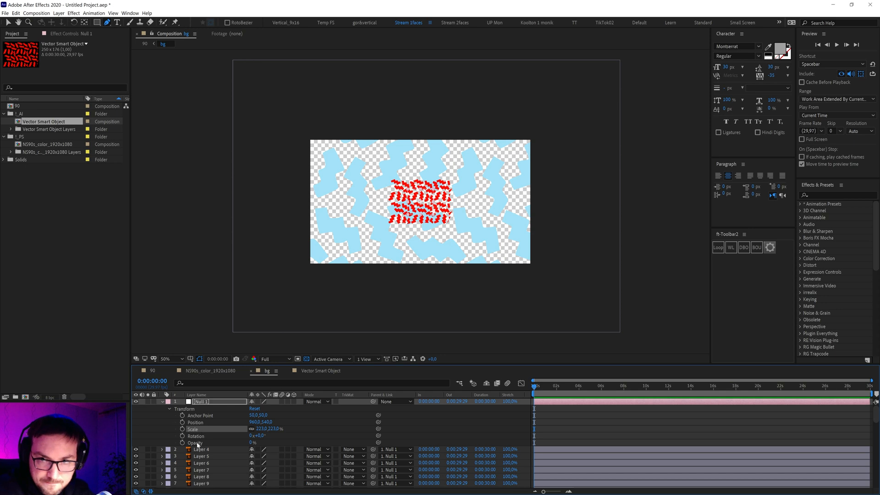
pyautogui.press('s')
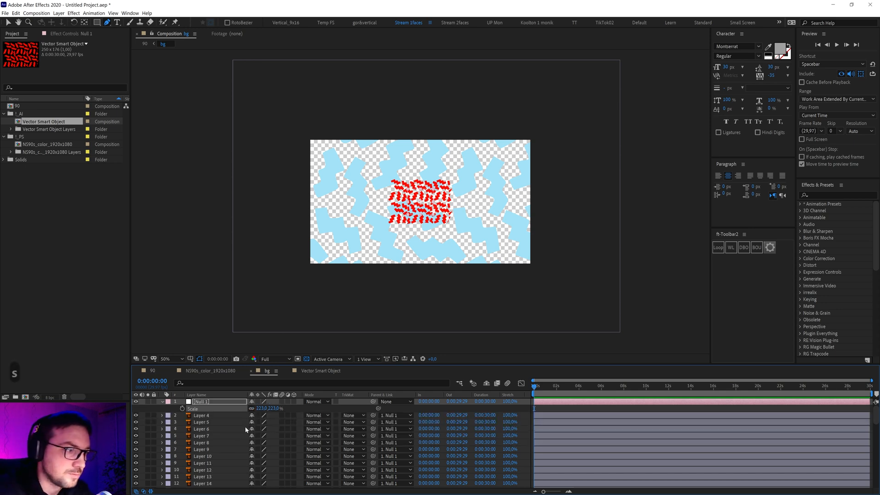
# Enlarge the null to about 1240% and shift it slightly to match the red zigzags to the blue pattern.
pyautogui.moveTo(266, 413); pyautogui.dragTo(518, 401)
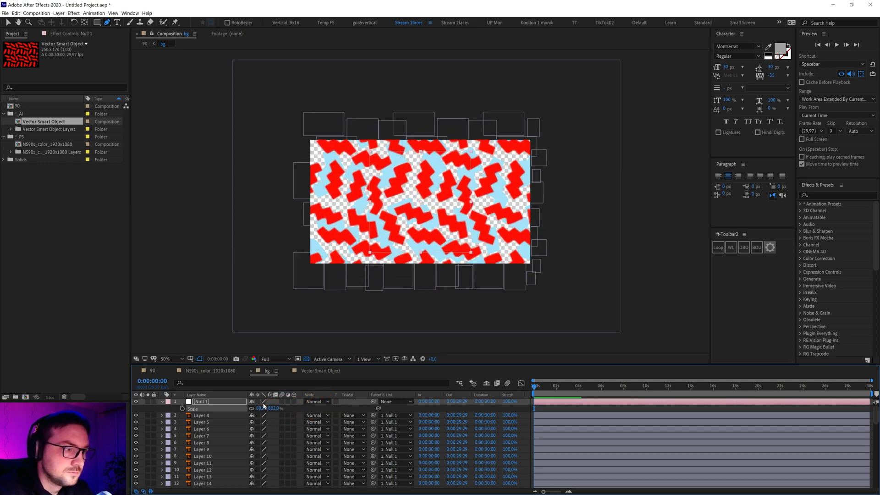
pyautogui.moveTo(260, 408); pyautogui.dragTo(407, 408)
pyautogui.press('v')
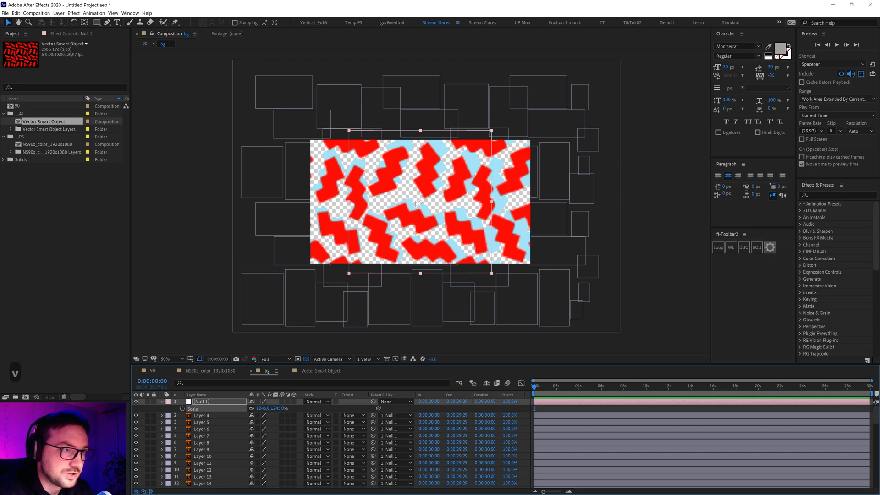
pyautogui.moveTo(420, 202); pyautogui.dragTo(426, 201)
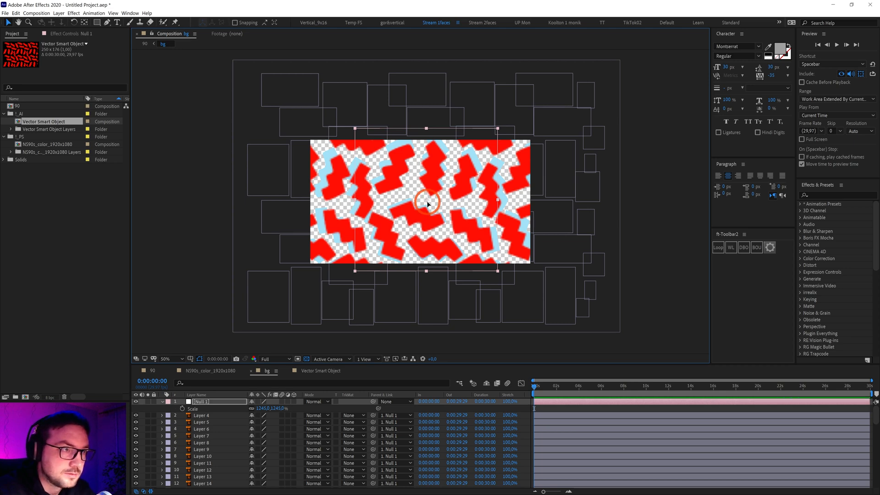
# Turn off the transparency grid and fine-tune the null's position against the blue pattern.
pyautogui.click(307, 359)
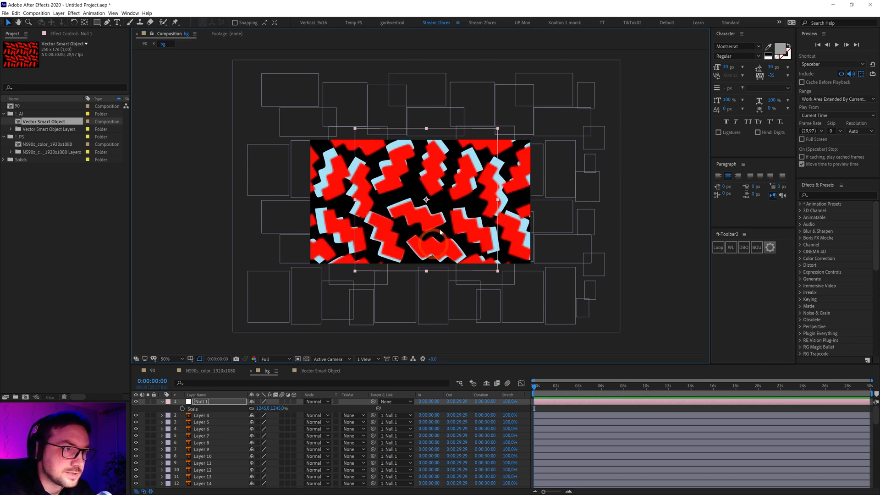
pyautogui.moveTo(426, 200); pyautogui.dragTo(426, 199)
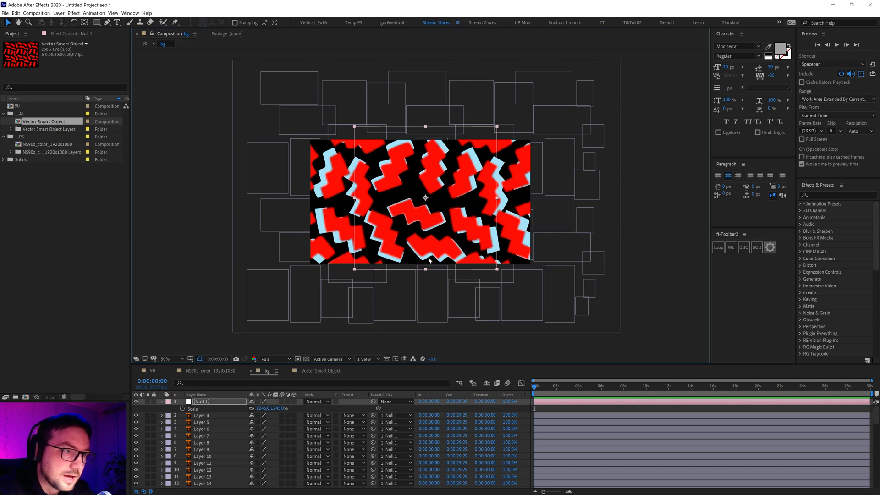
pyautogui.press('.')
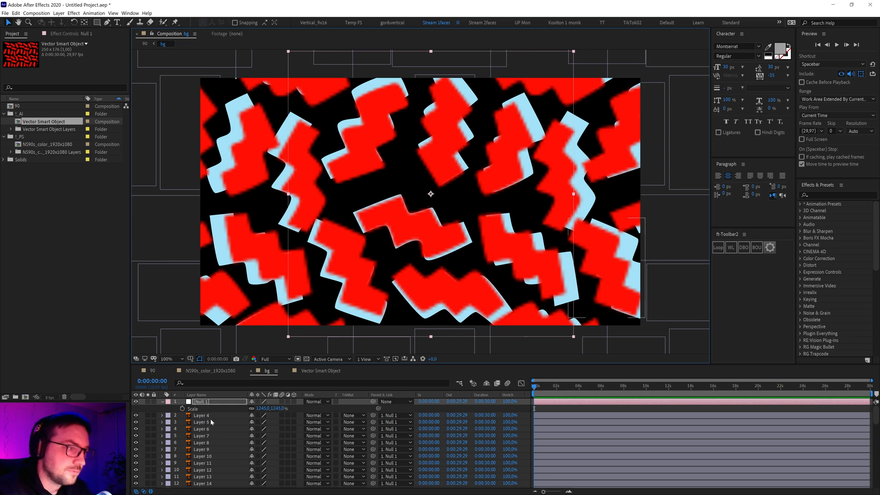
pyautogui.hotkey('ctrl', 'q')
pyautogui.moveTo(120, 245); pyautogui.dragTo(478, 494)
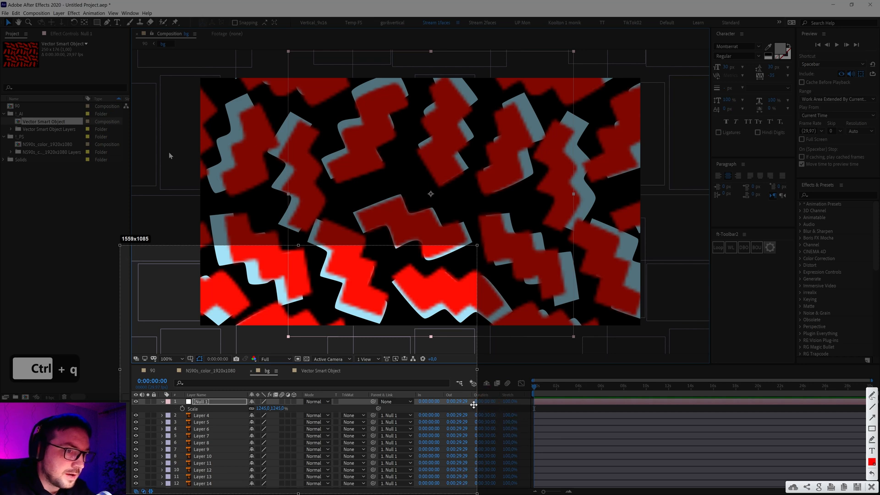
pyautogui.moveTo(343, 326)
pyautogui.mouseDown()
pyautogui.moveTo(261, 396)
pyautogui.moveTo(206, 416)
pyautogui.mouseUp()
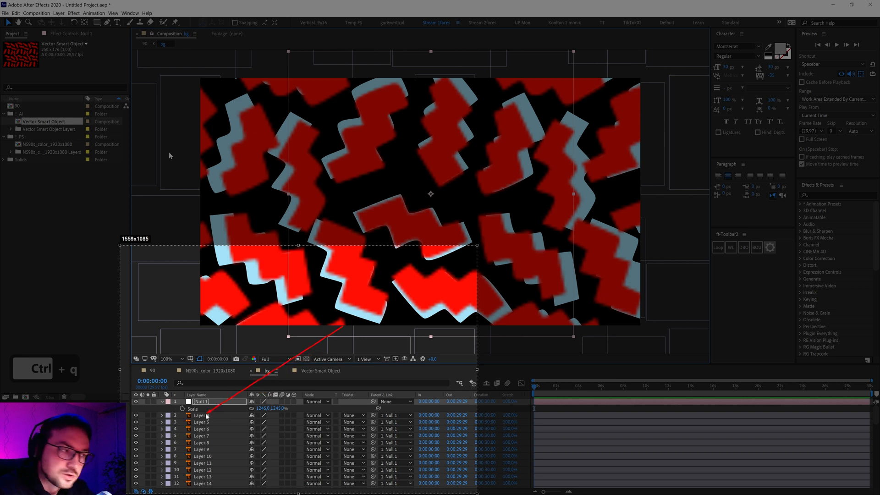
pyautogui.moveTo(208, 416)
pyautogui.mouseDown()
pyautogui.moveTo(258, 431)
pyautogui.moveTo(207, 411)
pyautogui.moveTo(196, 475)
pyautogui.moveTo(270, 418)
pyautogui.moveTo(261, 418)
pyautogui.moveTo(255, 485)
pyautogui.moveTo(295, 438)
pyautogui.mouseUp()
pyautogui.press('Escape')
pyautogui.press('Escape')
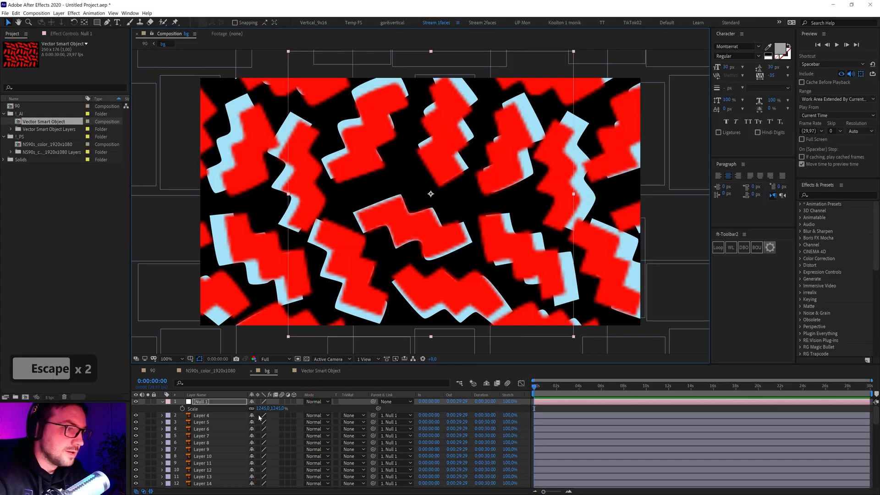
# Turn on continuous rasterization for all the zigzag layers so their blurred edges render sharply.
pyautogui.click(221, 421)
pyautogui.hotkey('ctrl', 'a')
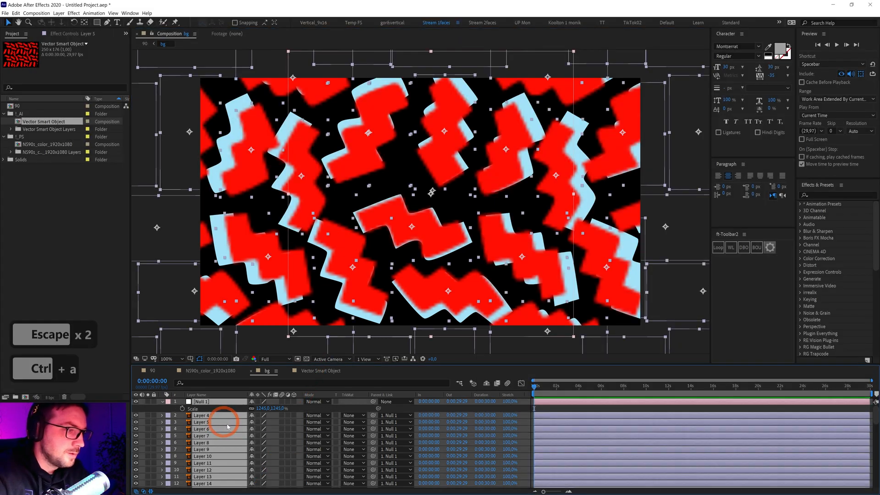
pyautogui.click(258, 416)
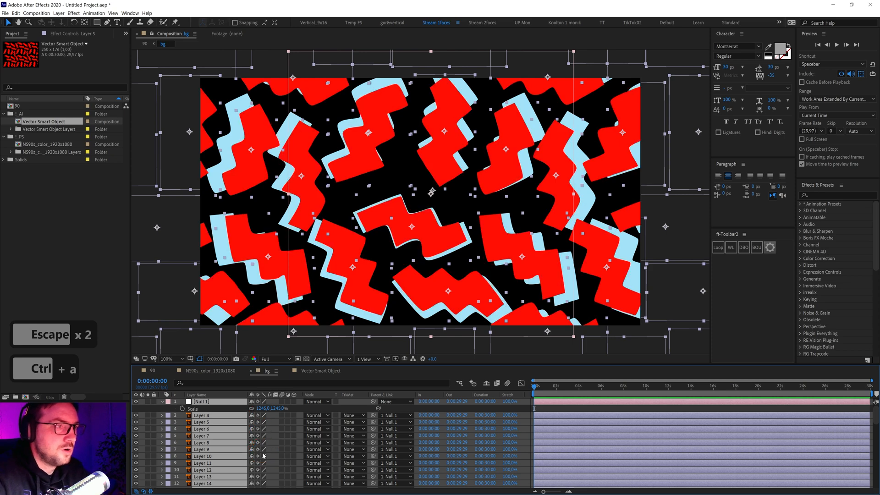
pyautogui.click(163, 409)
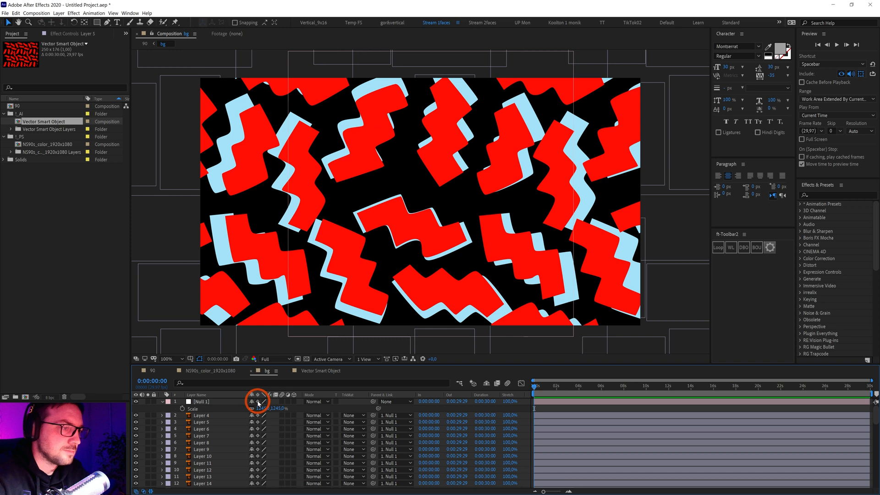
# Scale the null up to 1336% and reposition it slightly so the red zigzags overlap the blue ones.
pyautogui.click(202, 402)
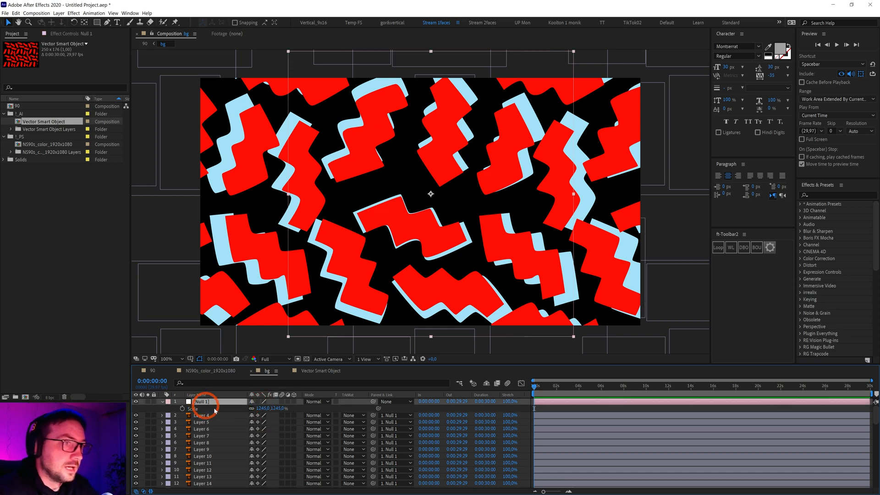
pyautogui.press('Up')
pyautogui.press('Up')
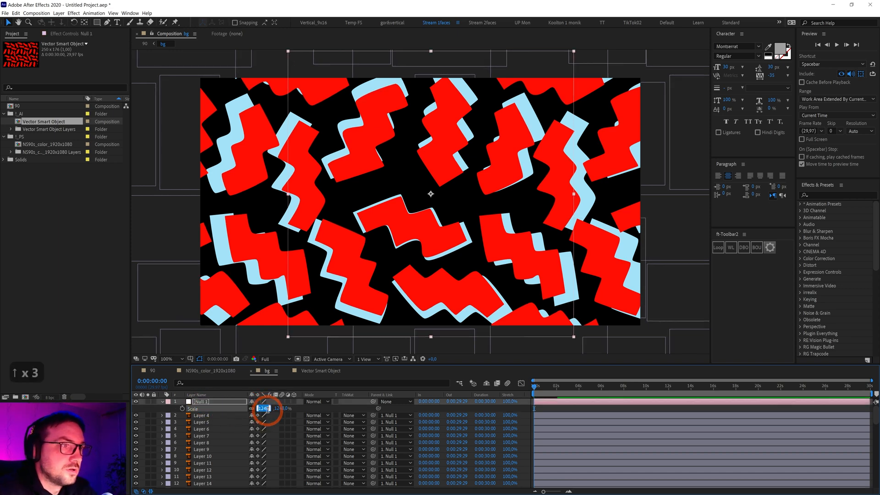
pyautogui.click(251, 424)
pyautogui.moveTo(264, 409); pyautogui.dragTo(298, 409)
pyautogui.click(252, 421)
pyautogui.press('v')
pyautogui.moveTo(431, 195); pyautogui.dragTo(432, 193)
# Set the null's scale to exactly 1350%.
pyautogui.click(262, 408)
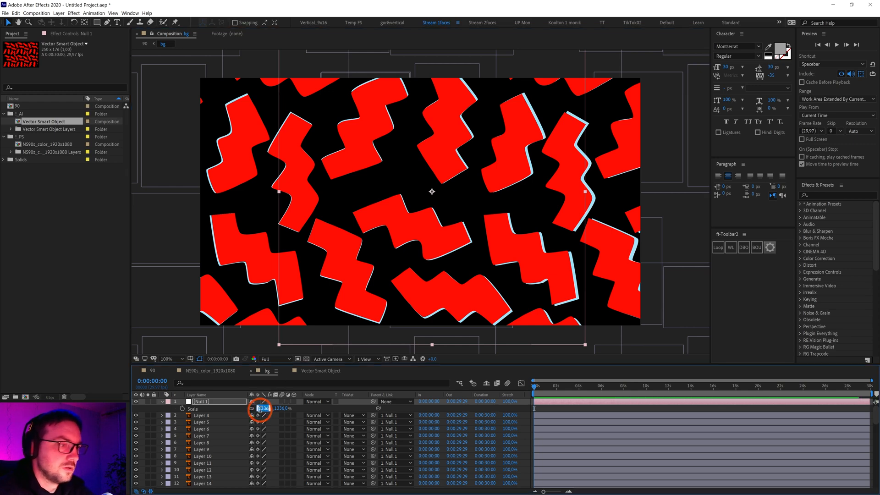
pyautogui.write('13')
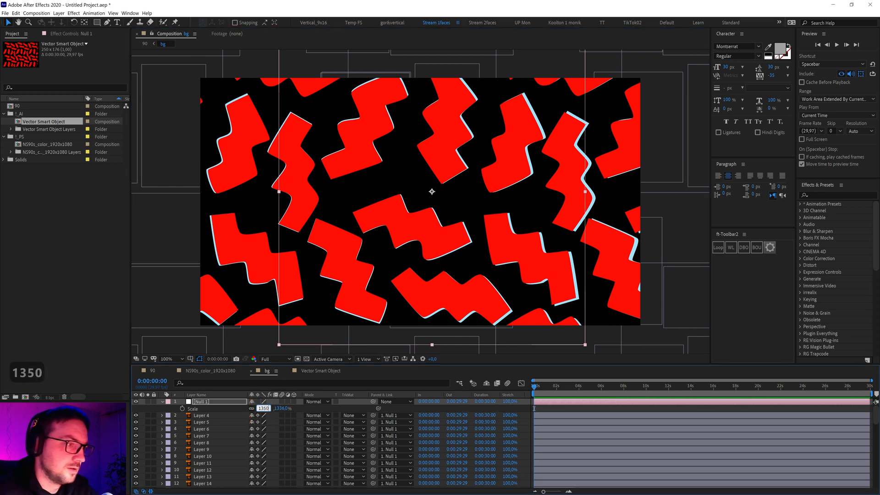
pyautogui.press('Return')
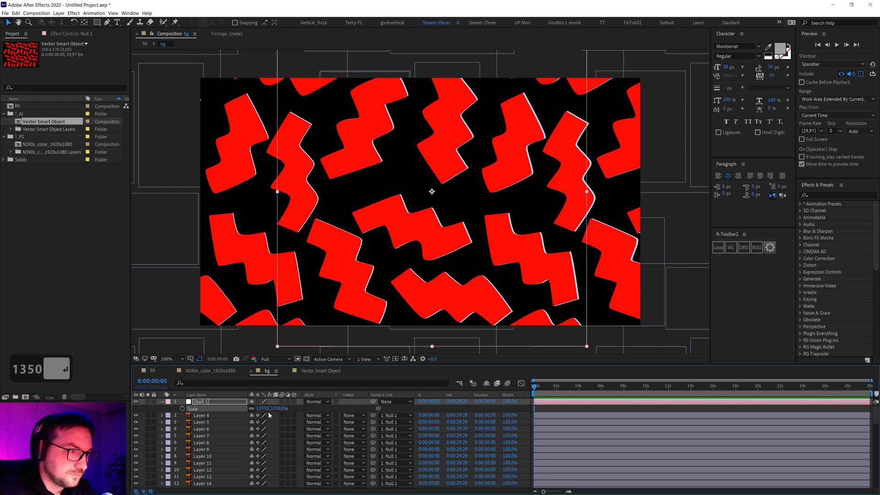
# Nudge the null a few pixels to the right so the red zigzags cover the blue pattern.
pyautogui.click(196, 405)
pyautogui.press('Right')
pyautogui.press('Right')
pyautogui.press('Right')
pyautogui.press('Right')
pyautogui.press('Right')
pyautogui.press('Right')
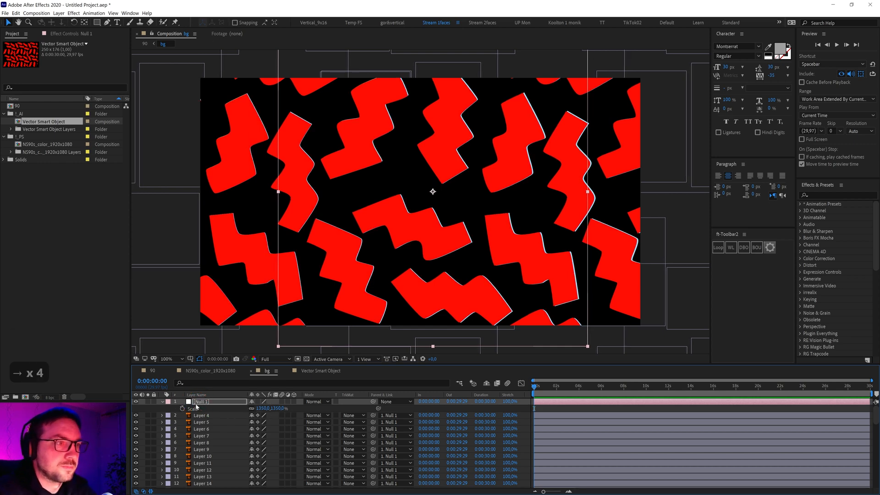
pyautogui.press('Left')
pyautogui.press('Right')
pyautogui.press('Left')
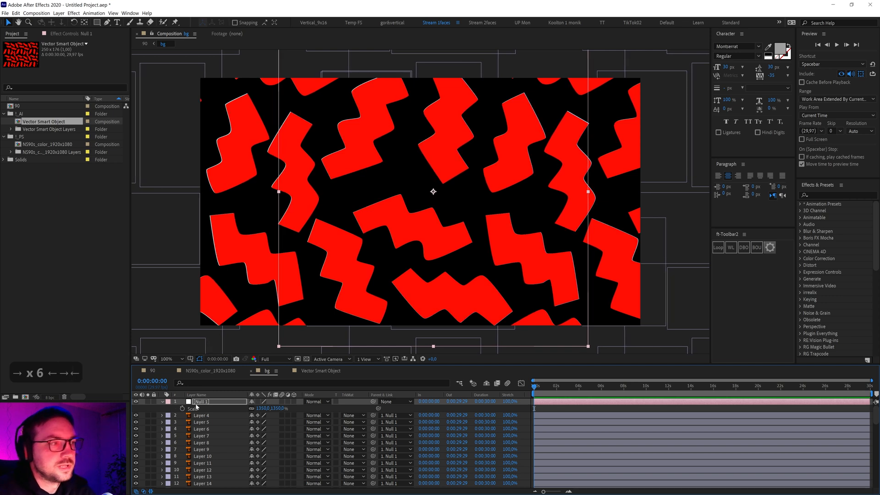
pyautogui.scroll(-1, 441, 251)
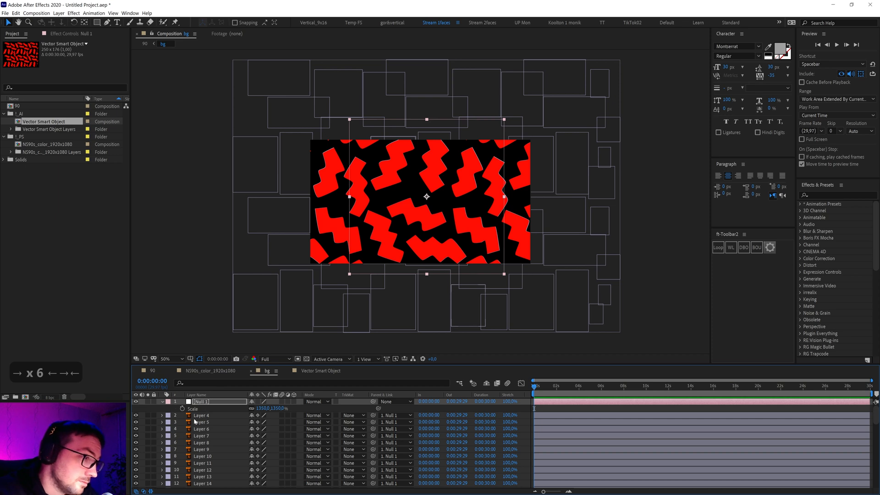
# Delete Null 1 from the bg composition, leaving the zigzag layers in place.
pyautogui.click(207, 414)
pyautogui.click(199, 403)
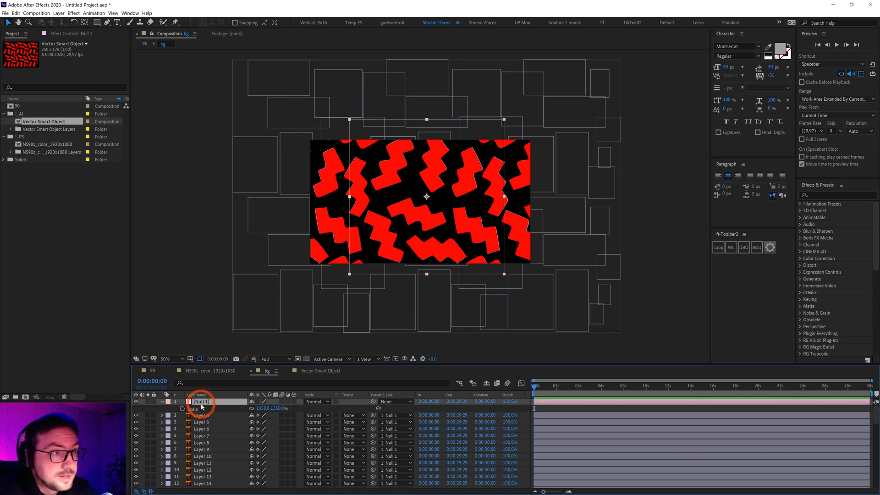
pyautogui.press('Delete')
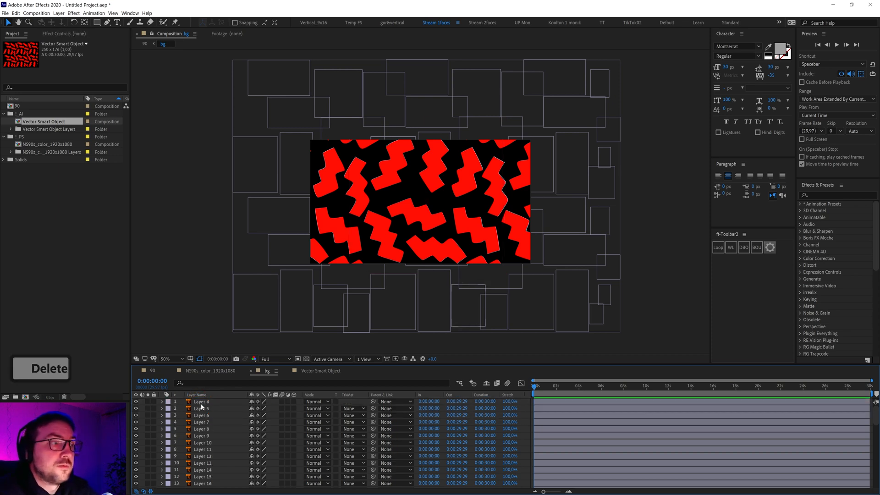
# Pre-compose all zigzag layers together with the Vector Smart Object layer into a new composition named mmmmm, leaving Color Fill 1 out.
pyautogui.scroll(-10, 211, 476)
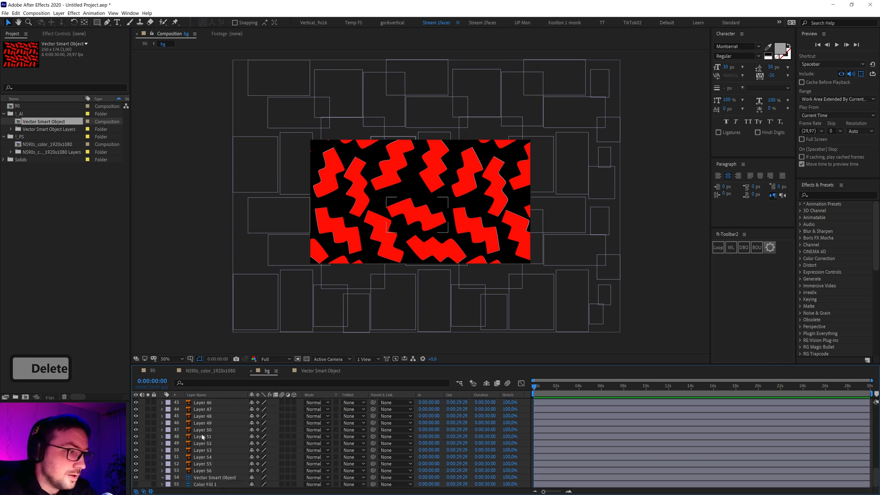
pyautogui.click(207, 485)
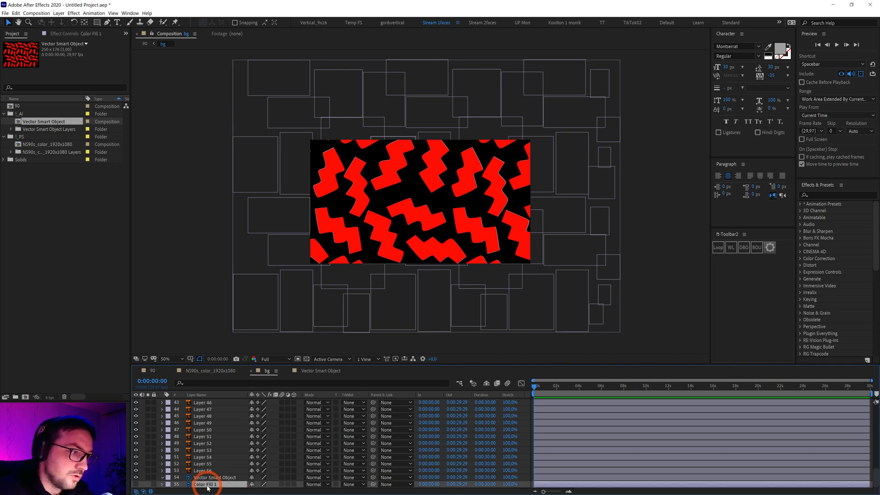
pyautogui.click(206, 478)
pyautogui.scroll(7, 212, 479)
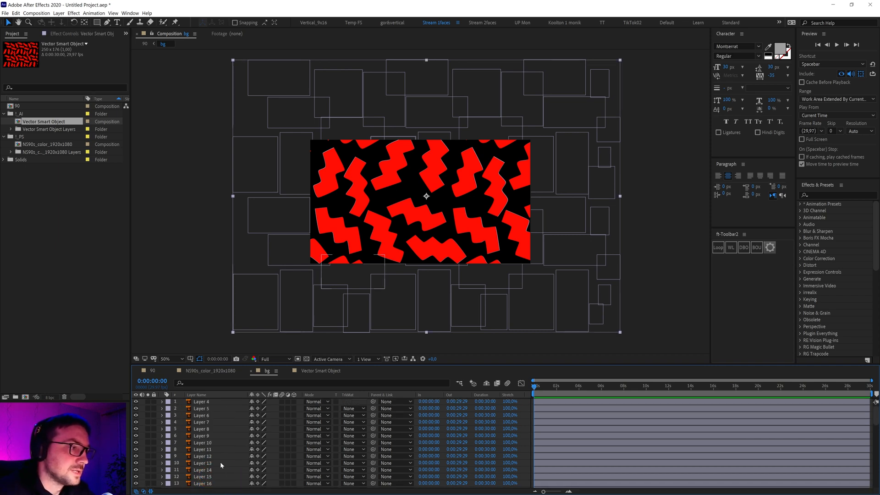
pyautogui.keyDown('shift'); pyautogui.click(212, 429); pyautogui.keyUp('shift')
pyautogui.scroll(-5, 211, 442)
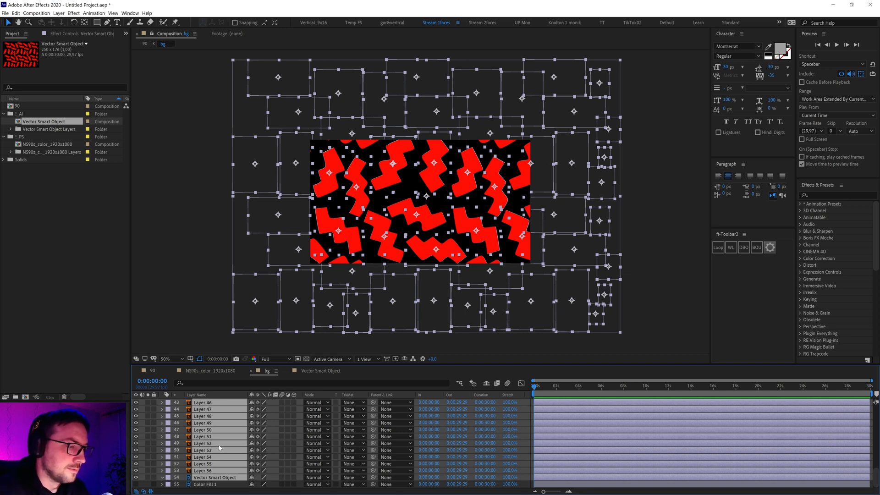
pyautogui.hotkey('ctrl', 'shift', 'c')
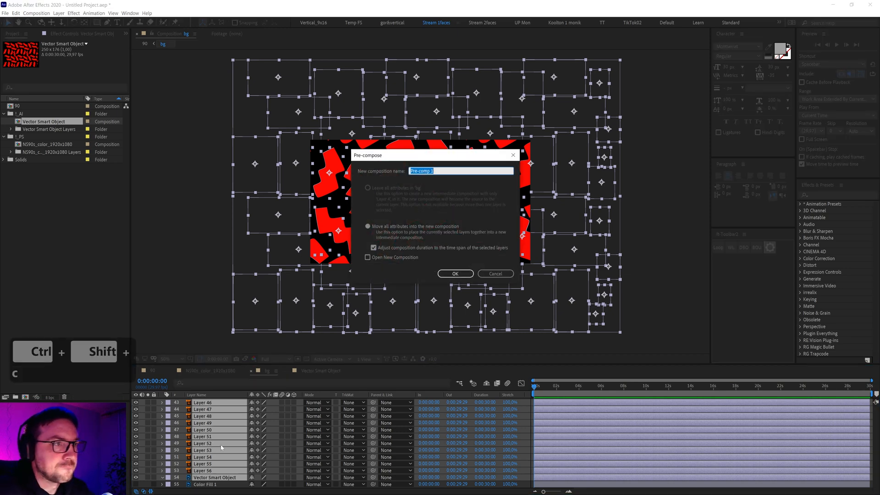
pyautogui.click(243, 175)
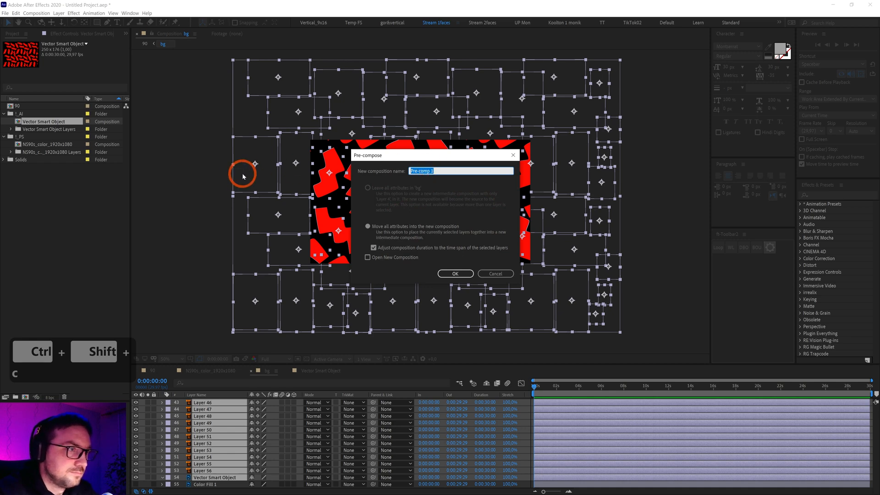
pyautogui.write('mmmmm')
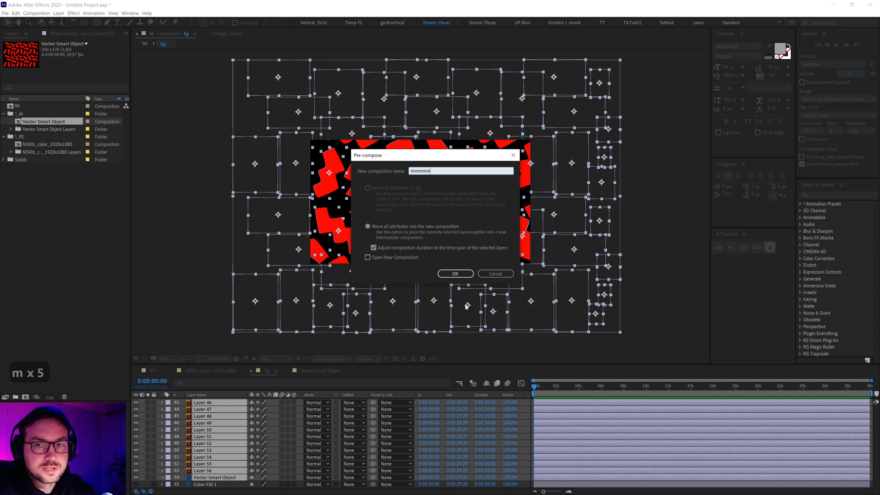
pyautogui.click(456, 273)
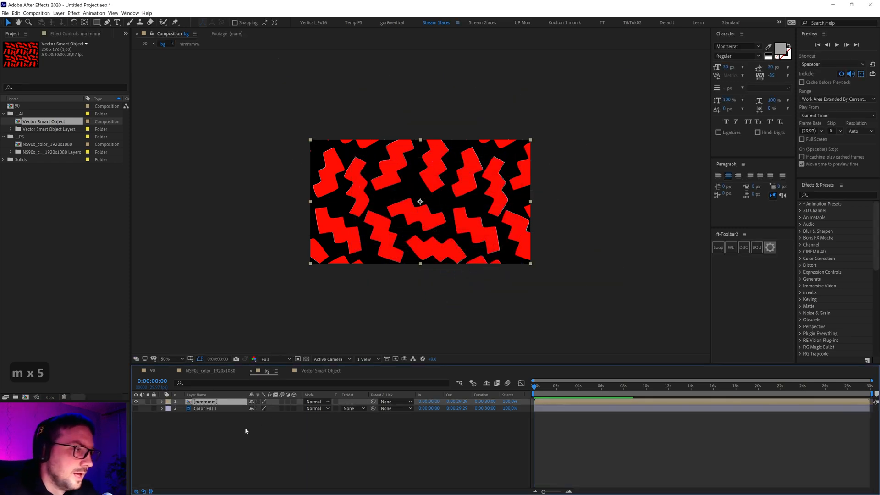
# Check the blue Color Fill 1 background with and without the mmmmm pre-comp, restoring both layers' original visibility.
pyautogui.click(165, 418)
pyautogui.click(136, 409)
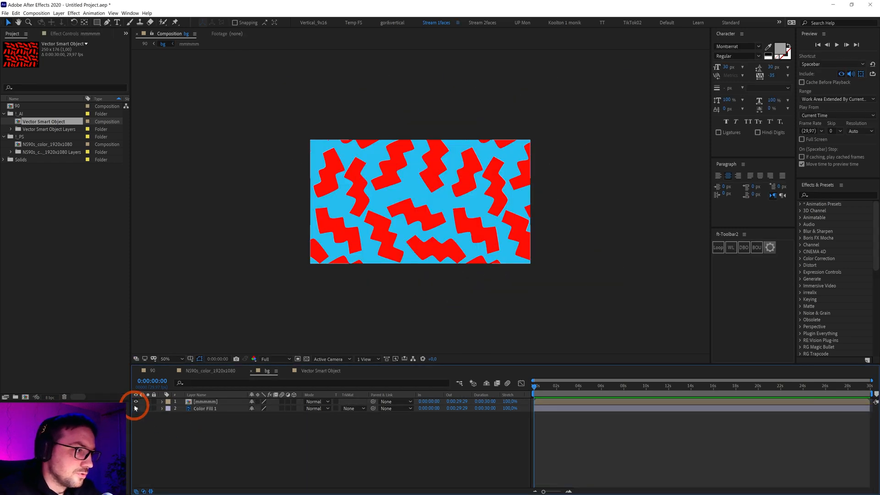
pyautogui.click(136, 401)
pyautogui.click(205, 409)
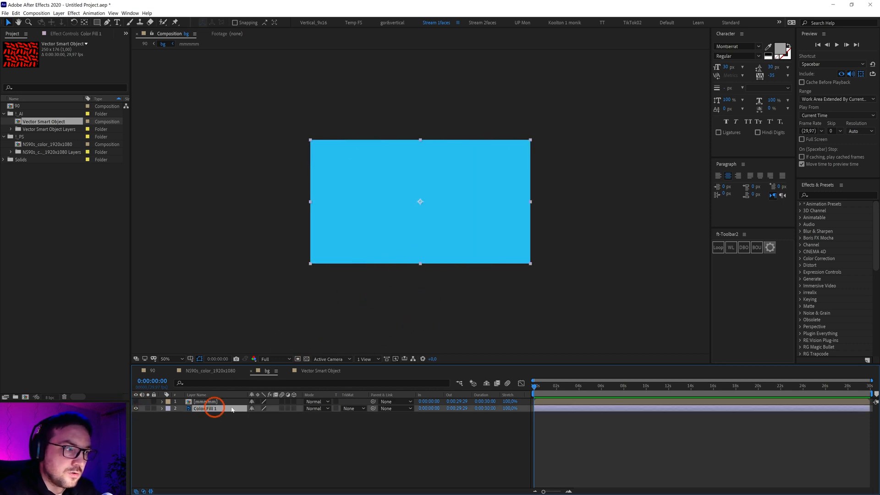
pyautogui.click(136, 401)
pyautogui.click(135, 408)
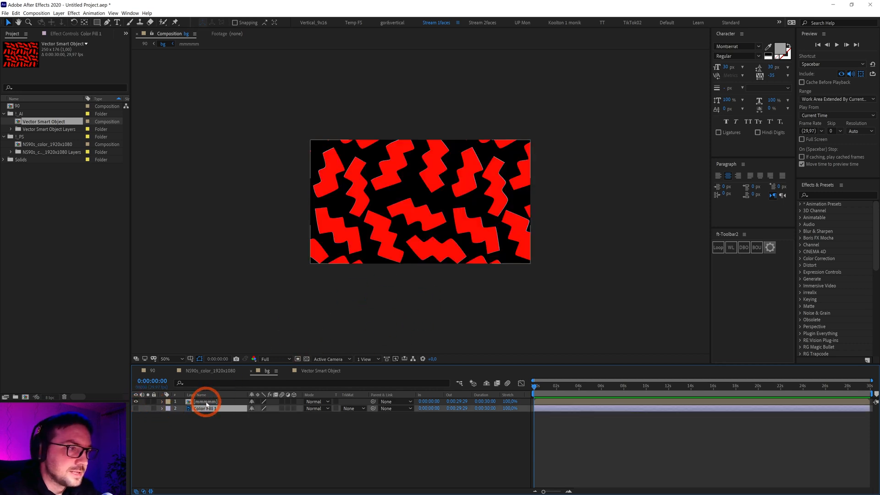
# Open the mmmmm pre-comp, solo the flat Vector Smart Object pattern at the end of the stack, and cut that layer out.
pyautogui.doubleClick(206, 402)
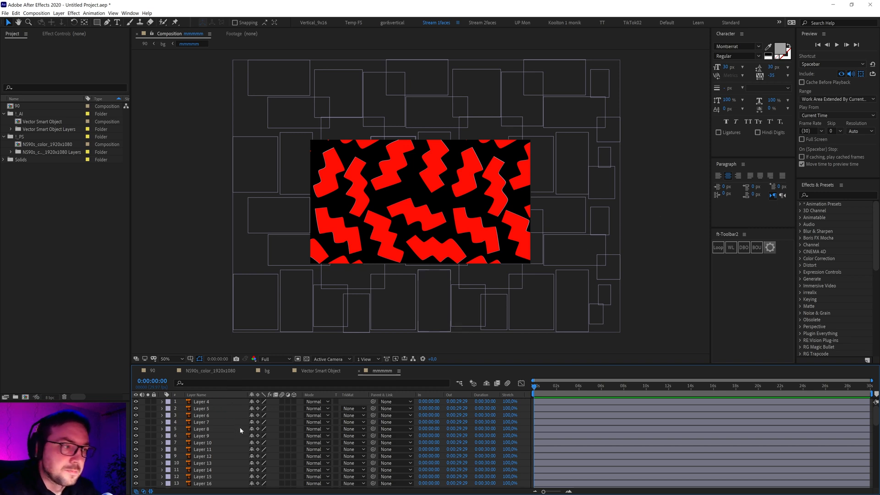
pyautogui.scroll(-10, 225, 445)
pyautogui.scroll(10, 224, 454)
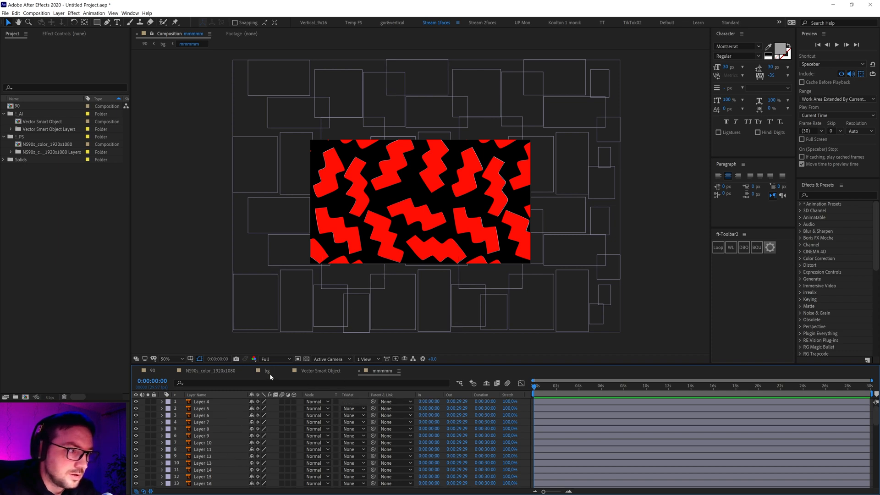
pyautogui.scroll(-10, 210, 414)
pyautogui.click(145, 485)
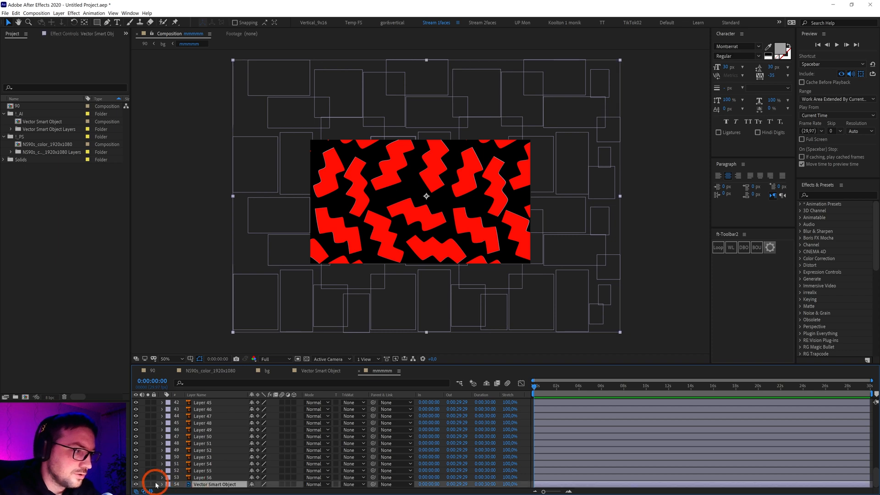
pyautogui.click(147, 485)
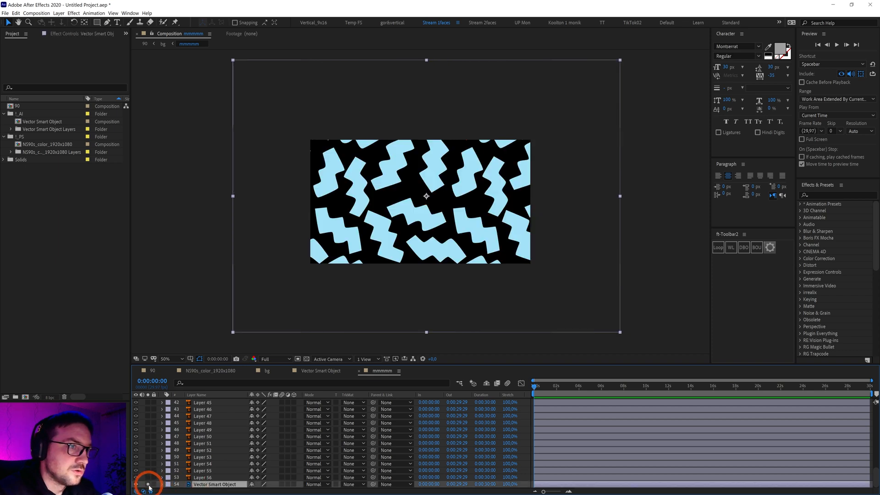
pyautogui.click(210, 486)
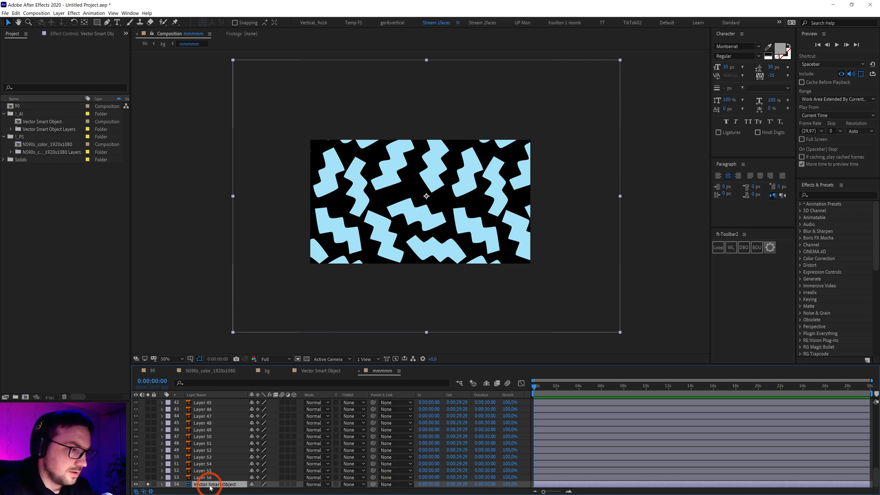
pyautogui.hotkey('ctrl', 'x')
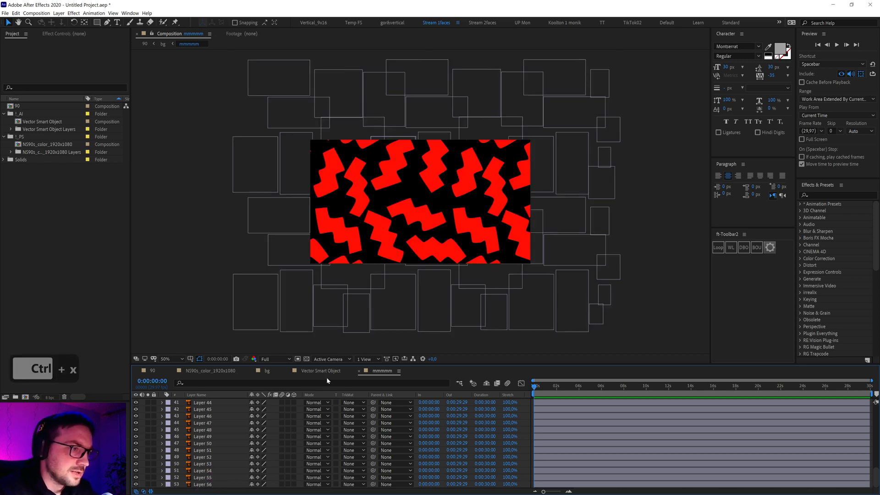
# Close the Vector Smart Object composition and paste the cut layer into bg between mmmmm and Color Fill 1, with its solo off.
pyautogui.click(325, 374)
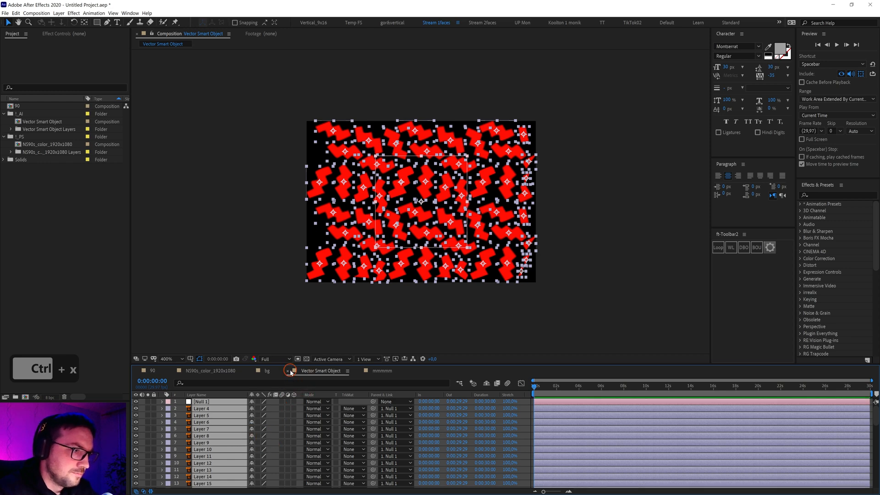
pyautogui.click(288, 371)
pyautogui.click(271, 375)
pyautogui.click(233, 439)
pyautogui.hotkey('ctrl', 'v')
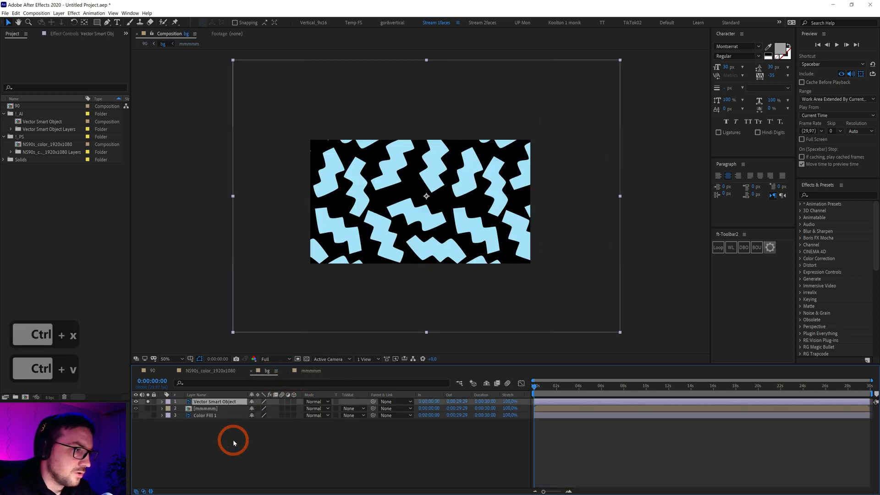
pyautogui.moveTo(206, 403); pyautogui.dragTo(204, 422)
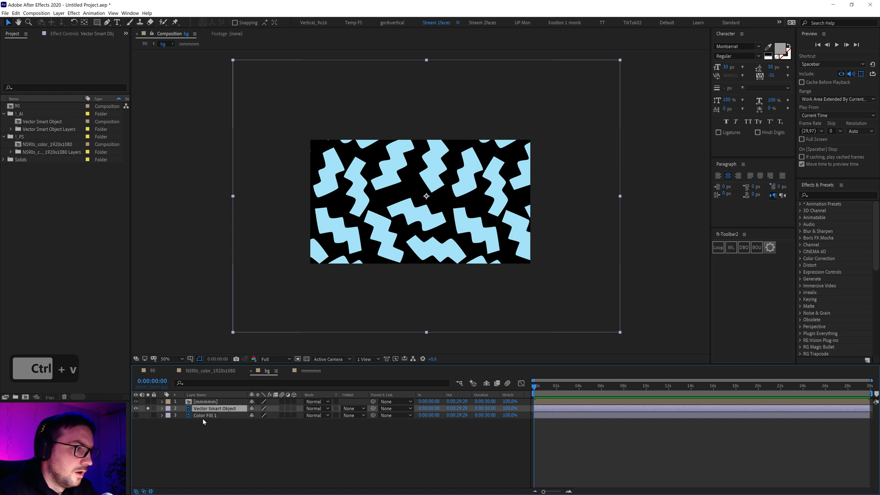
pyautogui.click(147, 408)
# Apply the Fill effect to the mmmmm pre-comp layer in bg.
pyautogui.click(199, 403)
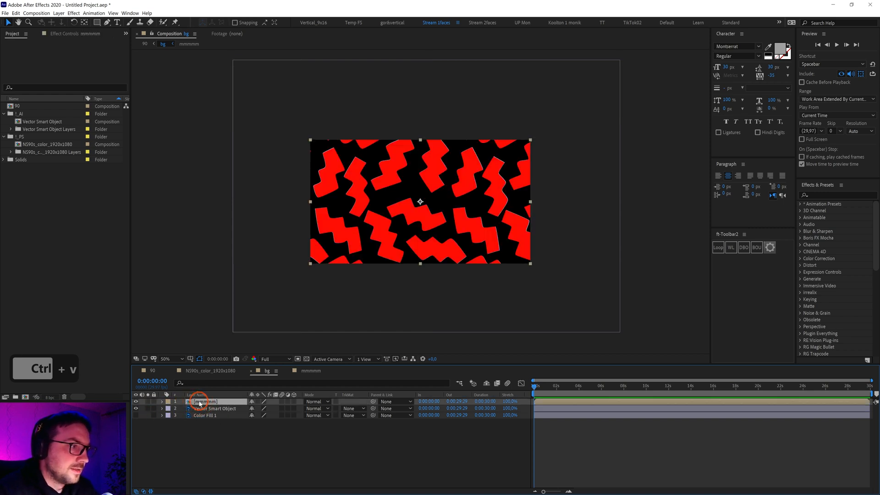
pyautogui.click(821, 195)
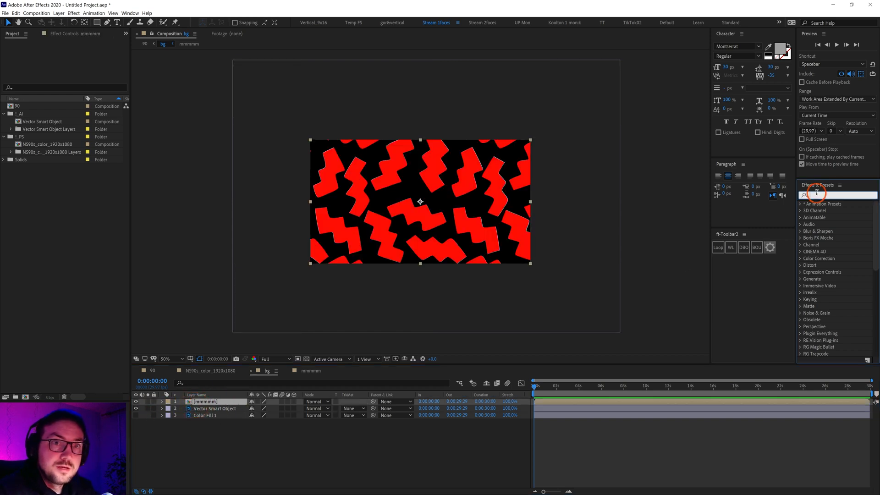
pyautogui.write('fill')
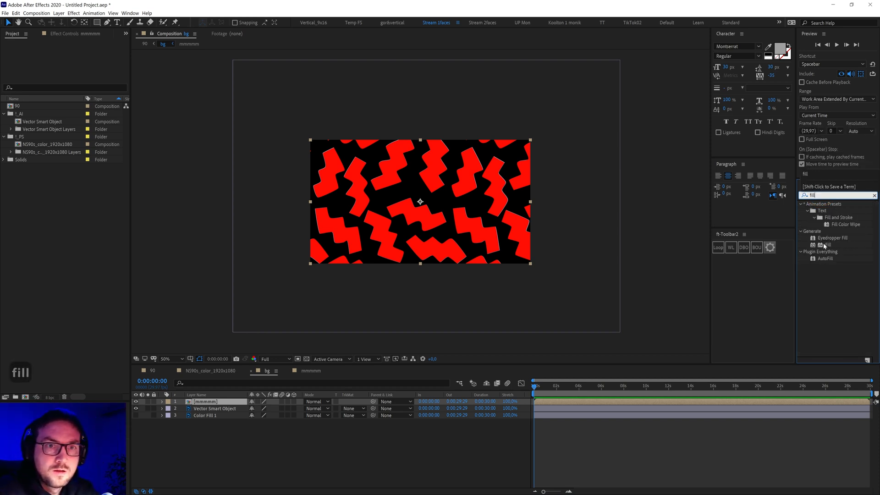
pyautogui.moveTo(824, 246); pyautogui.dragTo(202, 402)
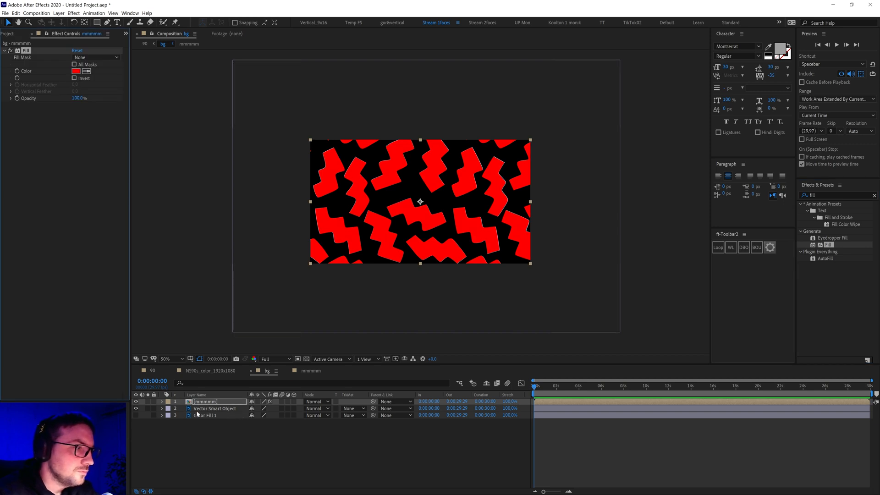
# Shift the flat pattern out from behind the red zigzags and sample its light blue as the Fill color of mmmmm.
pyautogui.click(210, 409)
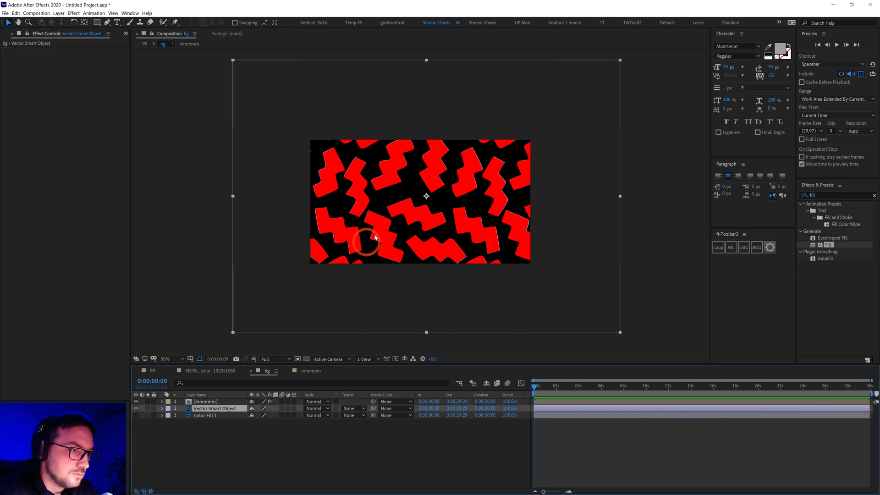
pyautogui.moveTo(429, 198); pyautogui.dragTo(419, 196)
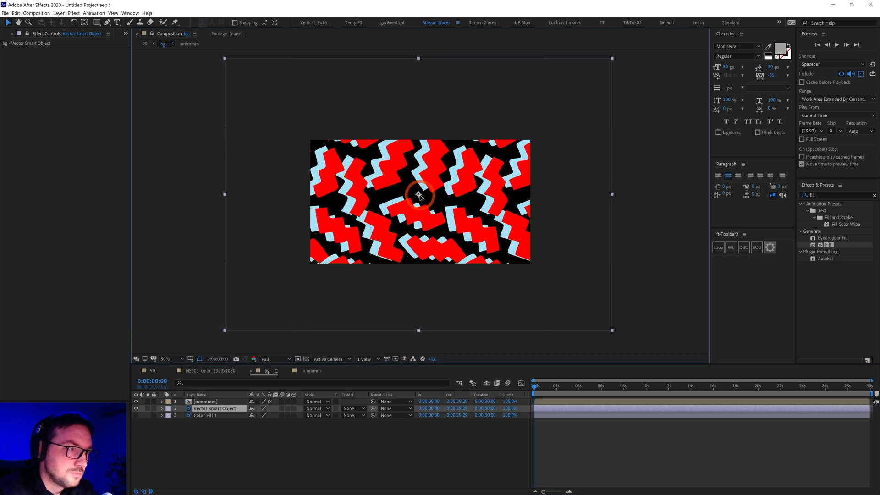
pyautogui.click(195, 402)
pyautogui.click(87, 71)
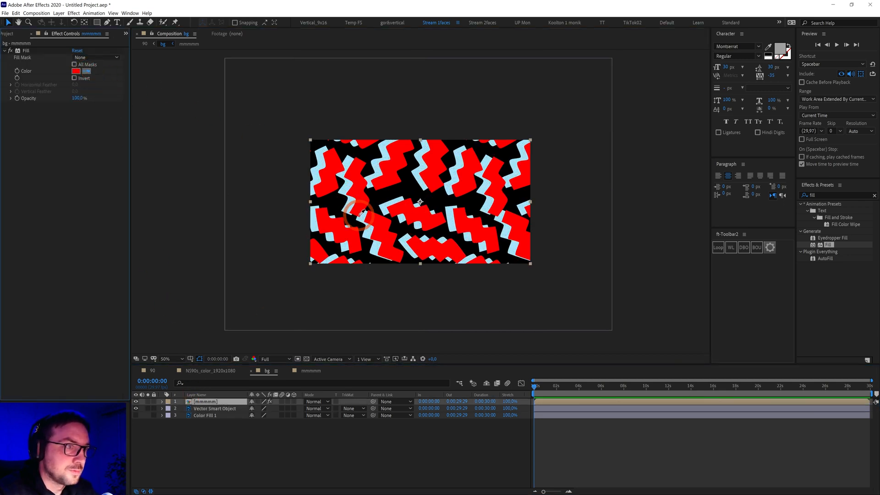
pyautogui.click(351, 223)
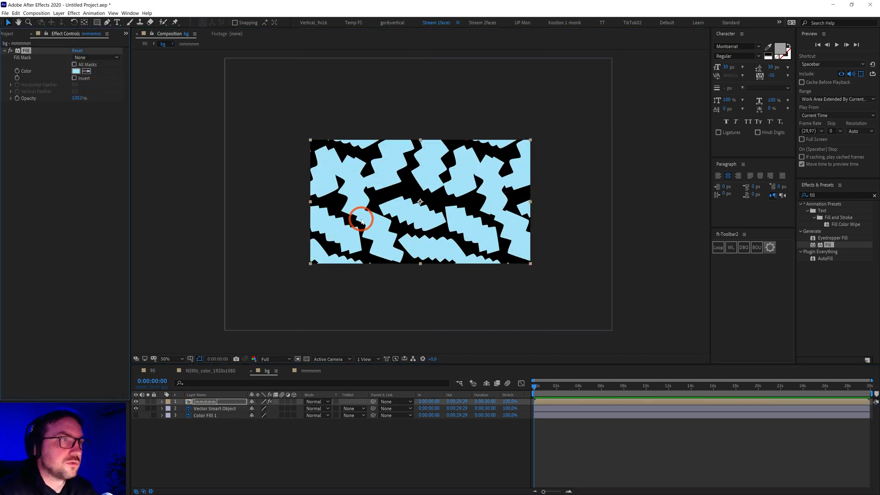
# Hide the flat Vector Smart Object layer to check the recolored zigzags, and delete it from bg.
pyautogui.click(207, 409)
pyautogui.click(136, 409)
pyautogui.click(180, 414)
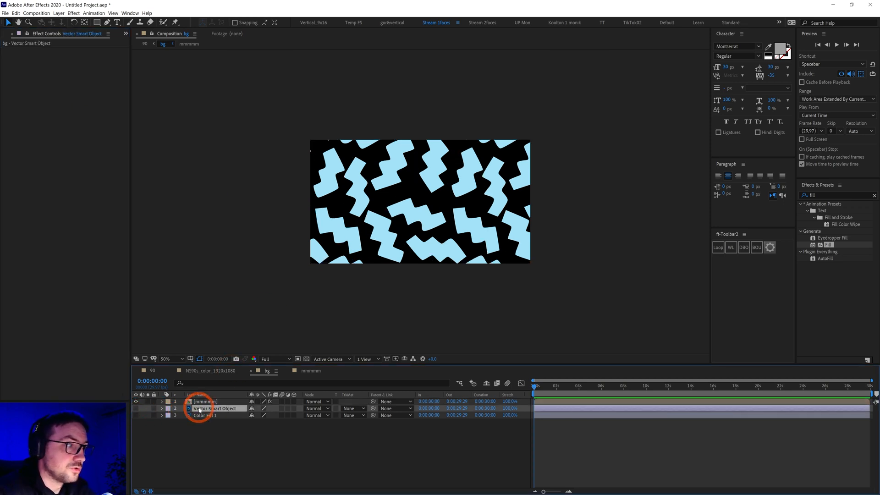
pyautogui.press('Delete')
# Compare the Fill-recolored mmmmm layer in bg with the red zigzag layers inside the pre-comp, ending in the pre-comp.
pyautogui.click(200, 403)
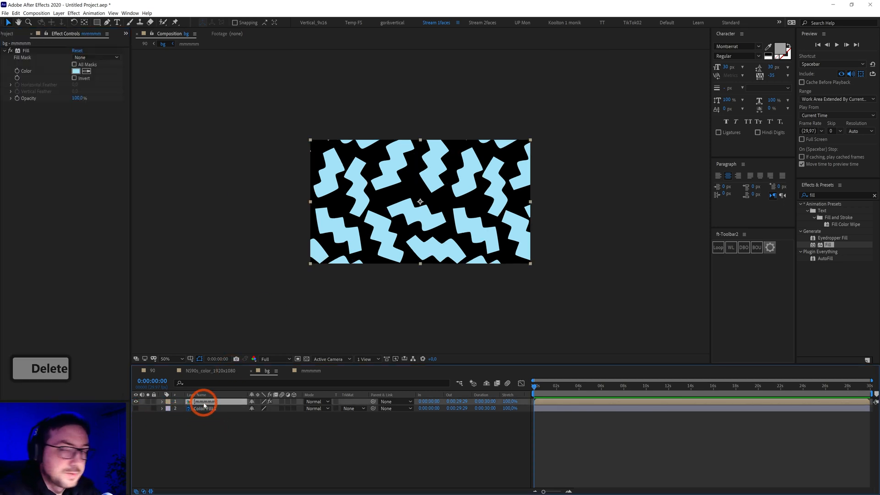
pyautogui.click(26, 50)
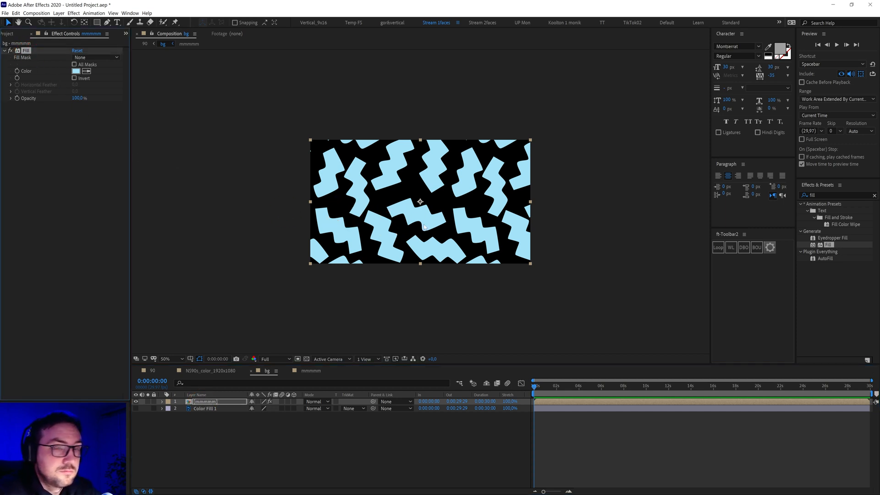
pyautogui.doubleClick(206, 404)
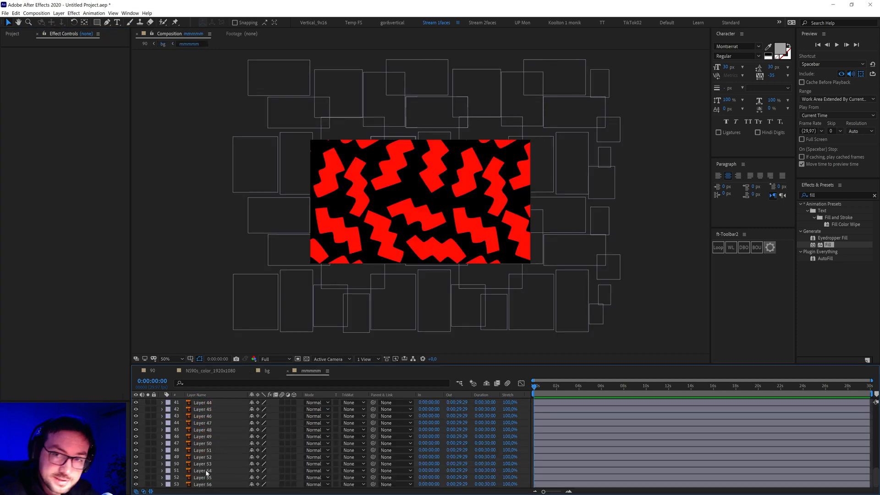
pyautogui.click(266, 371)
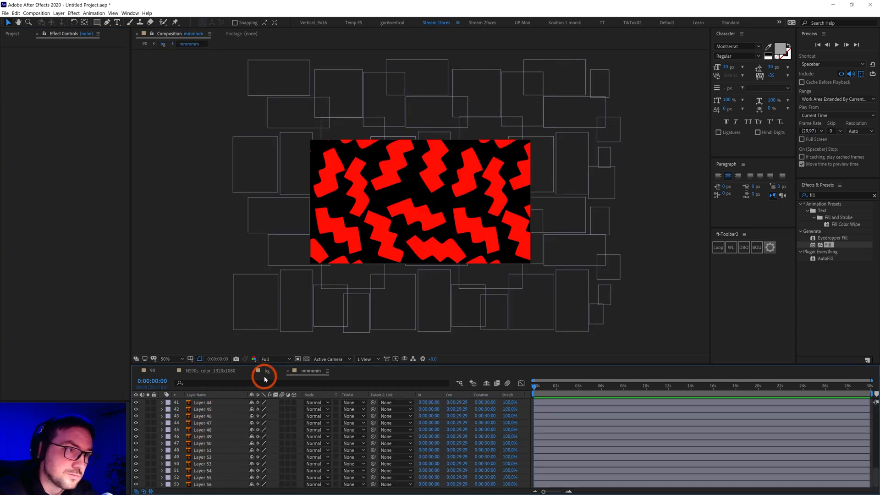
pyautogui.click(417, 204)
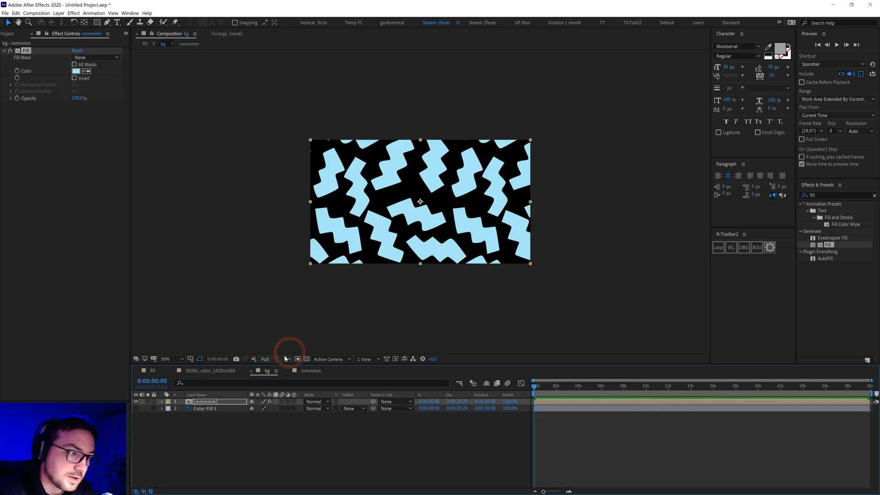
pyautogui.click(311, 372)
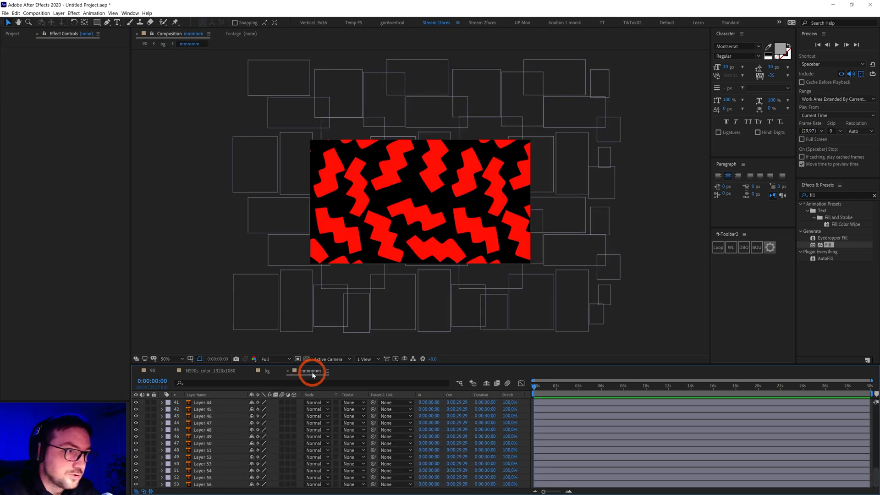
# Try moving some of the zigzag layers that lie outside the frame's right edge in the mmmmm pre-comp.
pyautogui.click(617, 290)
pyautogui.click(647, 172)
pyautogui.click(614, 135)
pyautogui.click(612, 164)
pyautogui.click(606, 161)
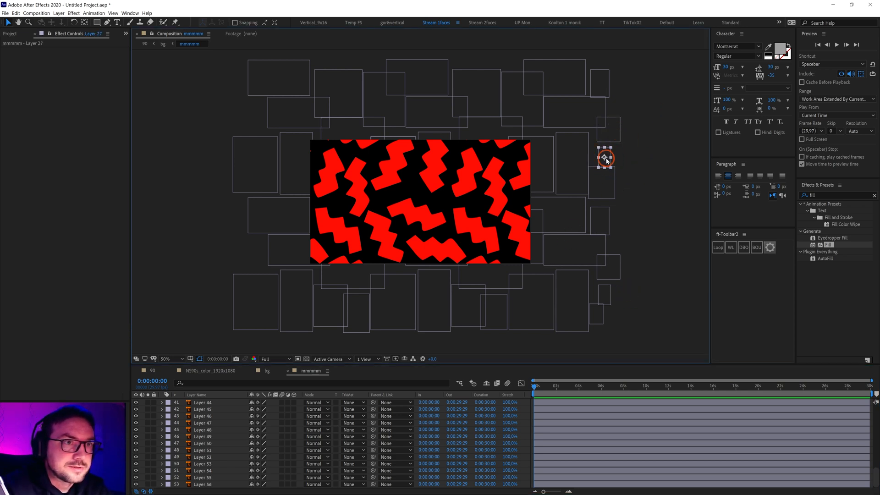
pyautogui.moveTo(603, 158)
pyautogui.mouseDown()
pyautogui.moveTo(576, 166)
pyautogui.moveTo(513, 159)
pyautogui.moveTo(630, 160)
pyautogui.moveTo(568, 151)
pyautogui.moveTo(510, 161)
pyautogui.moveTo(592, 146)
pyautogui.mouseUp()
pyautogui.click(612, 134)
pyautogui.moveTo(539, 132); pyautogui.dragTo(574, 120)
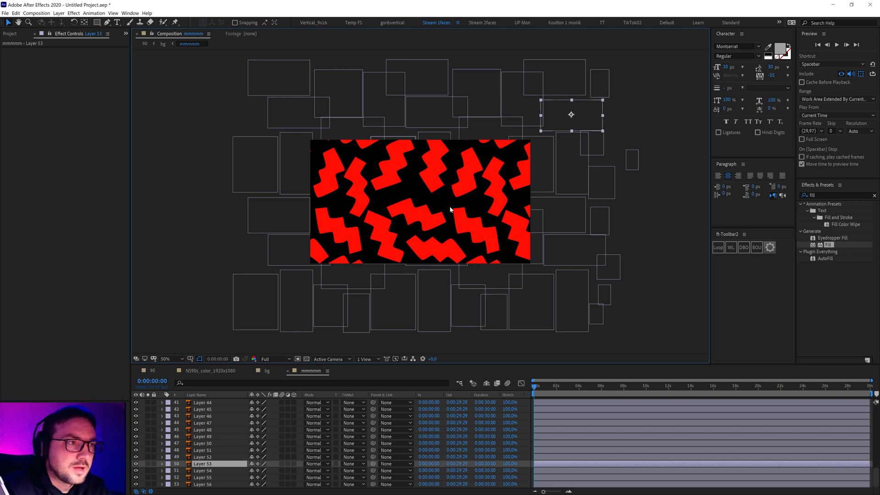
pyautogui.press('Return')
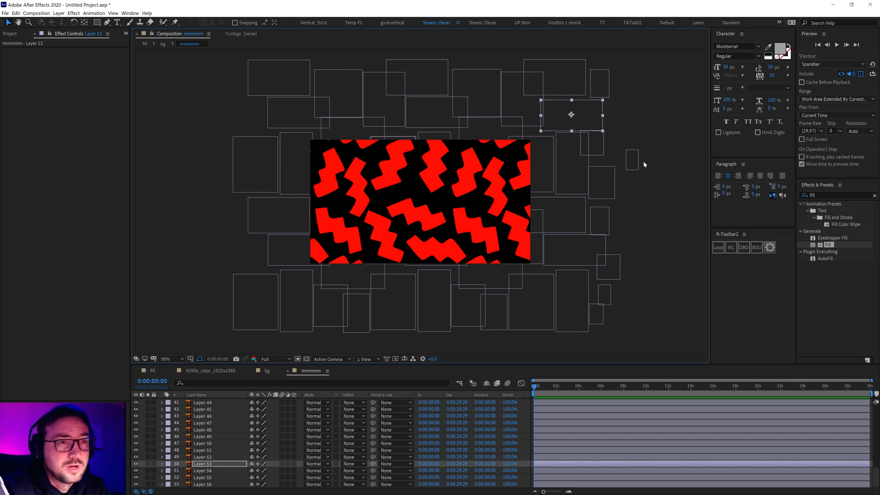
# Delete the zigzag layers that lie completely outside the frame on its right and above it.
pyautogui.moveTo(654, 186); pyautogui.dragTo(625, 144)
pyautogui.press('Delete')
pyautogui.moveTo(640, 202); pyautogui.dragTo(240, 46)
pyautogui.press('Delete')
pyautogui.press('Delete')
pyautogui.press('Delete')
pyautogui.press('Delete')
# Delete the remaining zigzag layers that lie fully off the frame on its left, below it and on its right.
pyautogui.moveTo(174, 120); pyautogui.dragTo(254, 220)
pyautogui.press('Delete')
pyautogui.moveTo(212, 301); pyautogui.dragTo(579, 229)
pyautogui.press('Delete')
pyautogui.click(322, 321)
pyautogui.press('Delete')
pyautogui.press('Delete')
pyautogui.press('Delete')
pyautogui.press('Delete')
pyautogui.press('Delete')
pyautogui.click(573, 185)
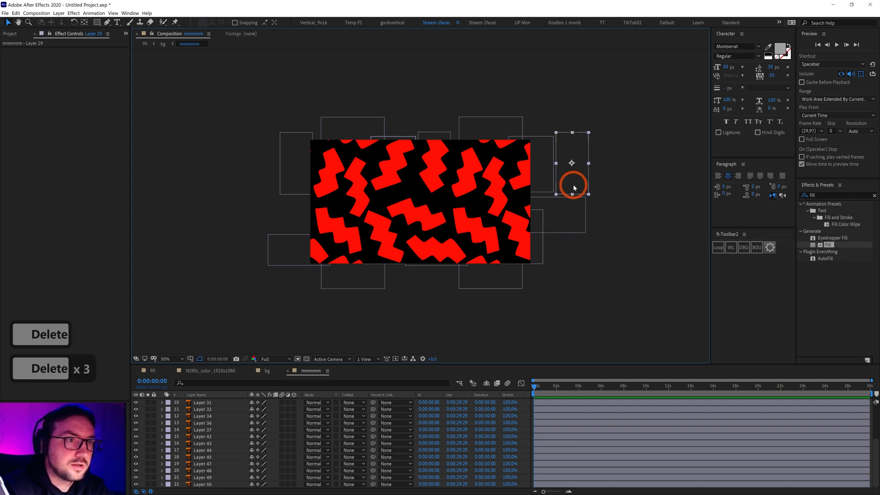
pyautogui.press('Delete')
# Check the remaining zigzag layers whose bounding boxes cross the frame's lower edge.
pyautogui.click(438, 285)
pyautogui.click(500, 281)
pyautogui.click(315, 266)
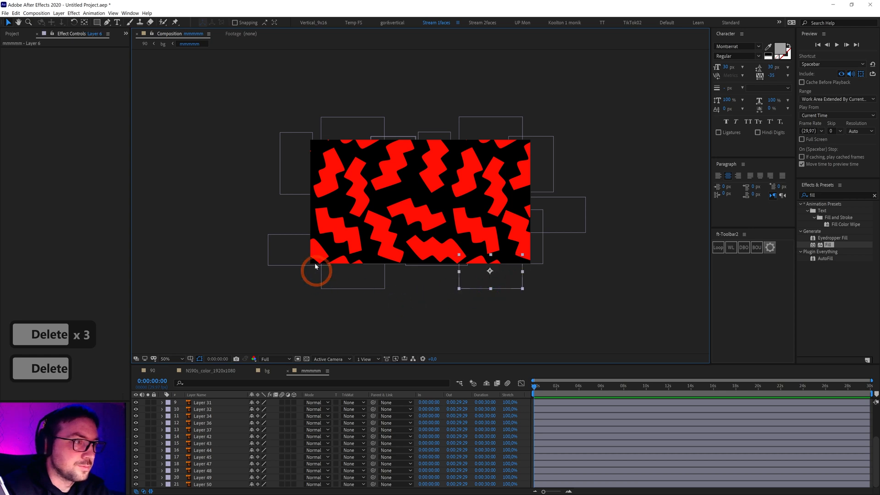
pyautogui.click(595, 278)
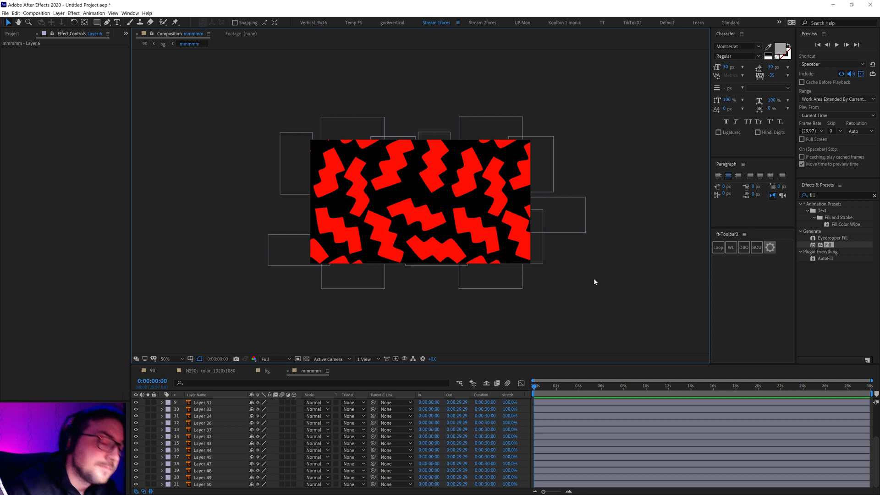
pyautogui.moveTo(553, 389); pyautogui.dragTo(370, 428)
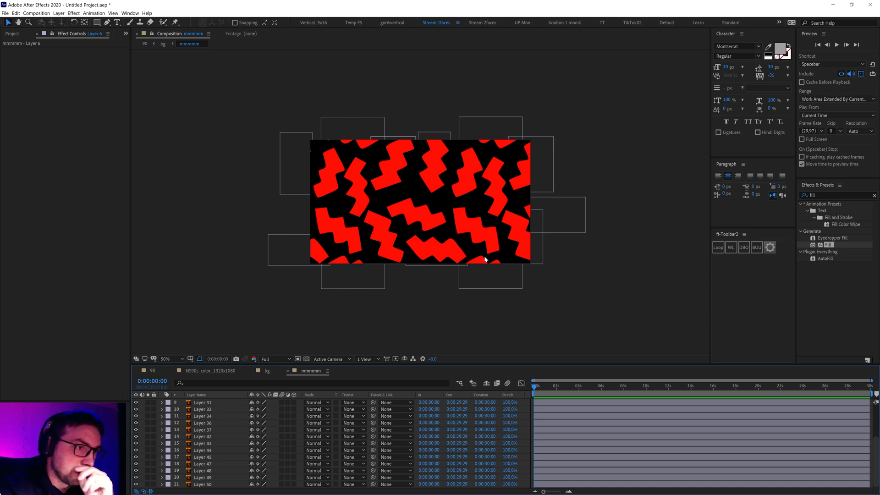
# Select the central zigzag, Layer 50, at 100% view, and show its Scale property in an enlarged timeline.
pyautogui.press('/')
pyautogui.click(402, 240)
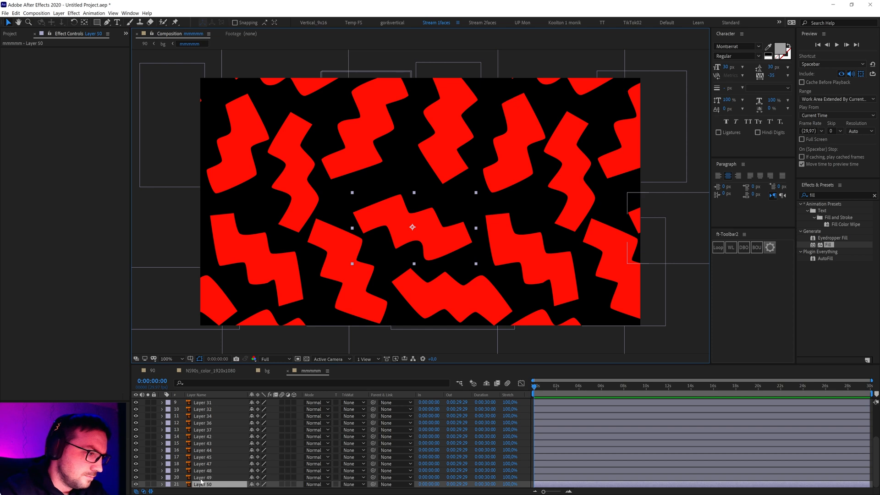
pyautogui.moveTo(280, 365); pyautogui.dragTo(283, 337)
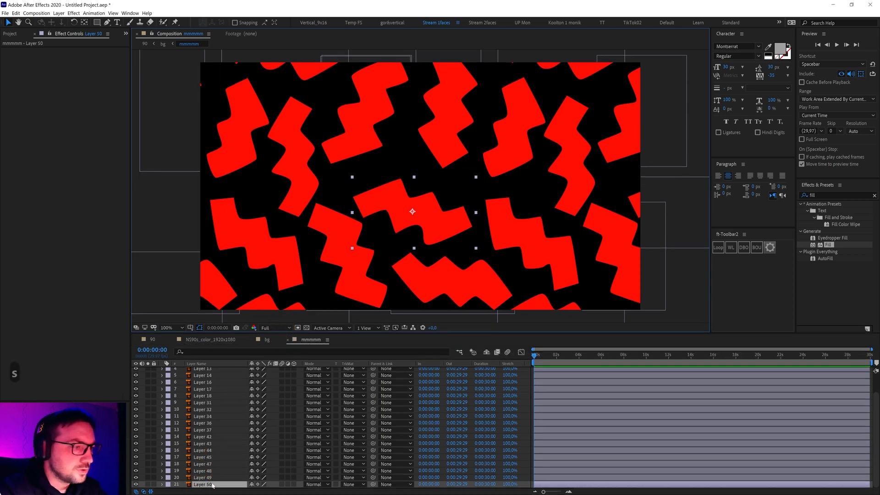
pyautogui.press('s')
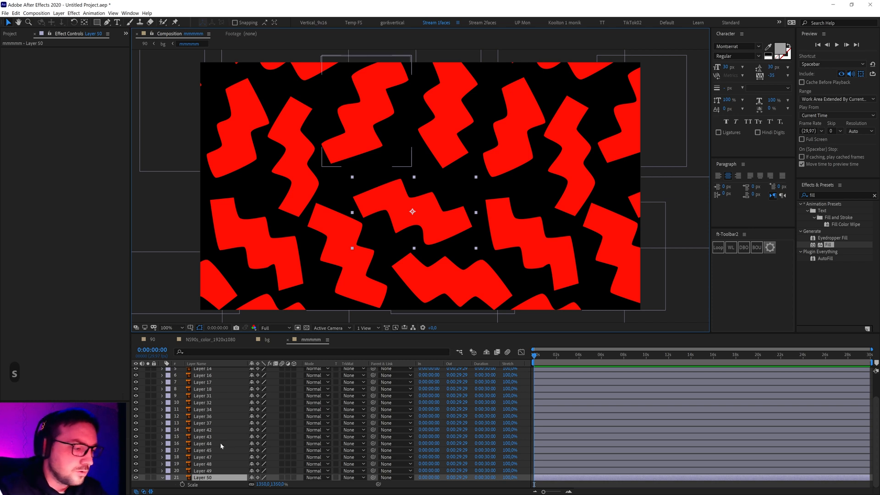
# Step through the timeline in ten-frame jumps and single frames in both directions, and return to the first frame.
pyautogui.hotkey('shift', 'pagedown')
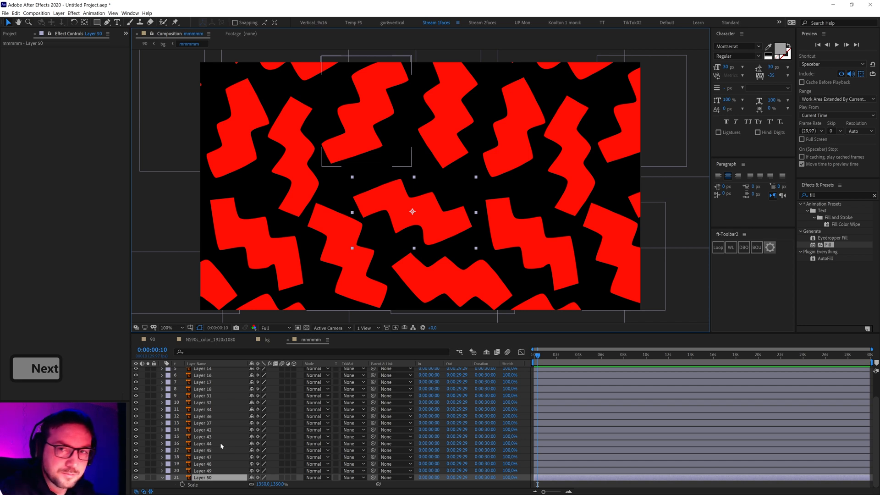
pyautogui.press('pagedown')
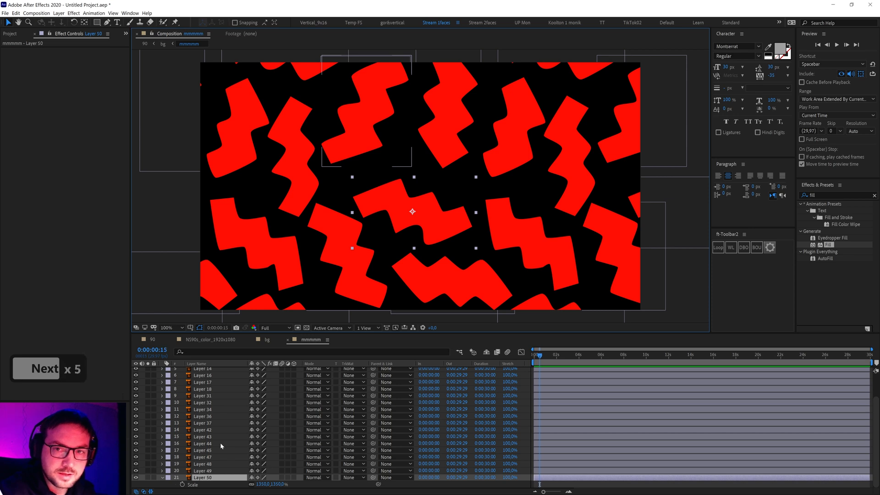
pyautogui.press('pageup')
pyautogui.press('pageup')
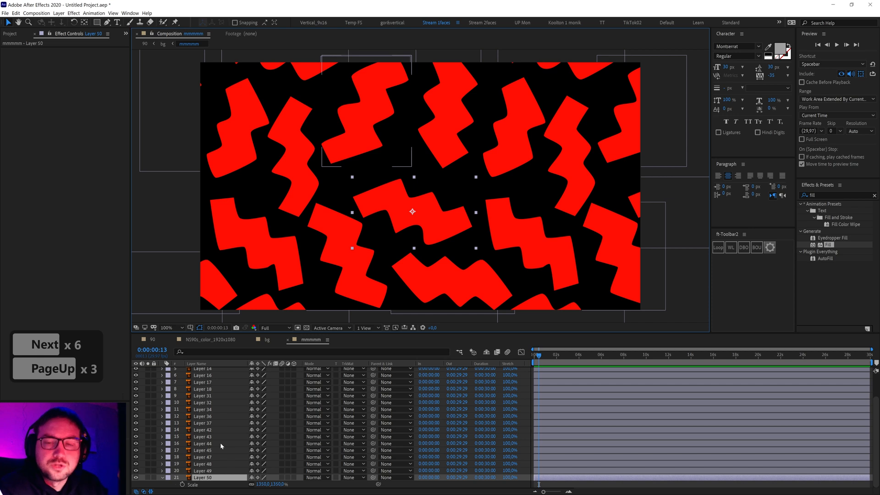
pyautogui.press('pageup')
pyautogui.press('pageup')
pyautogui.press('pagedown')
pyautogui.press('pagedown')
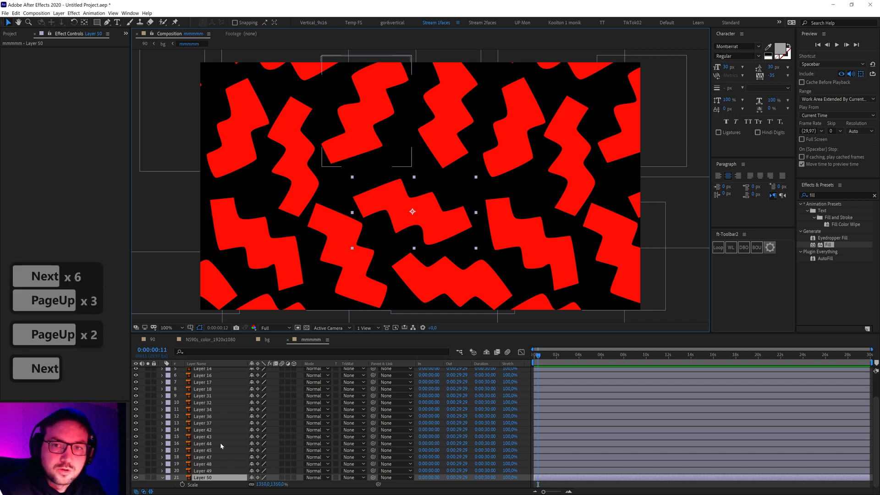
pyautogui.press('pagedown')
pyautogui.press('pagedown')
pyautogui.press('pagedown')
pyautogui.press('pagedown')
pyautogui.press('pagedown')
pyautogui.press('pagedown')
pyautogui.press('pagedown')
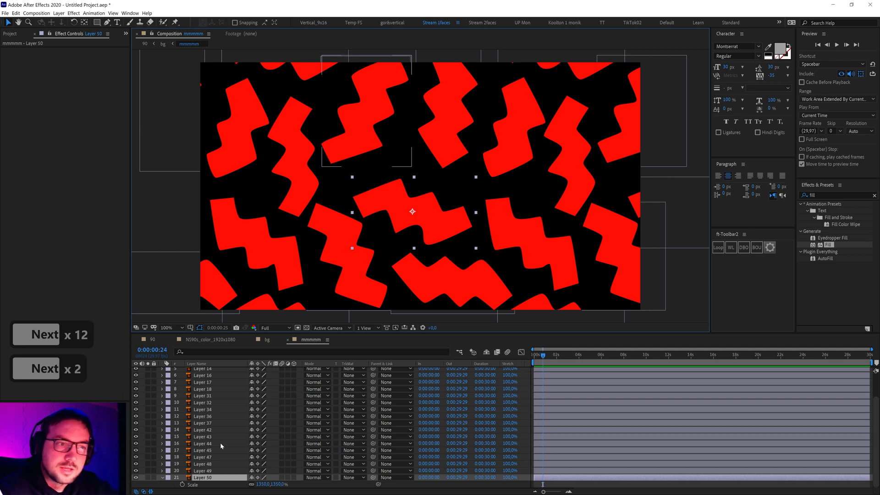
pyautogui.press('pagedown')
pyautogui.press('pagedown')
pyautogui.press('pagedown')
pyautogui.press('pagedown')
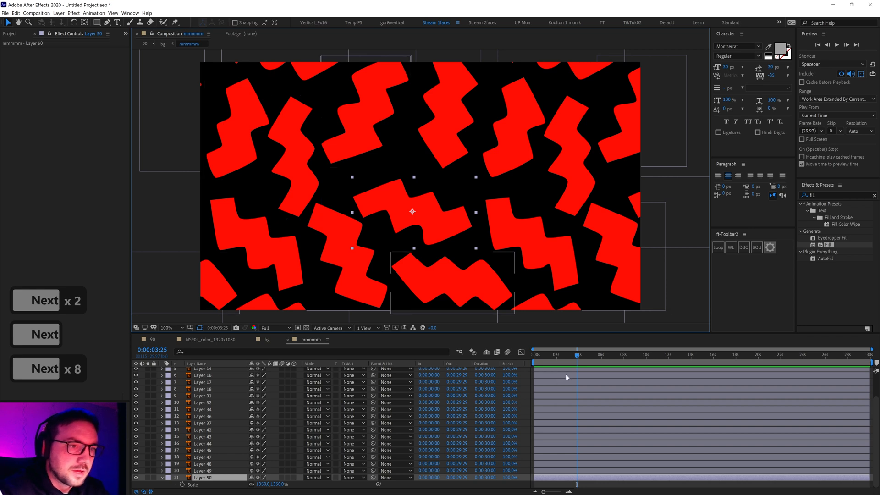
pyautogui.moveTo(564, 359); pyautogui.dragTo(440, 370)
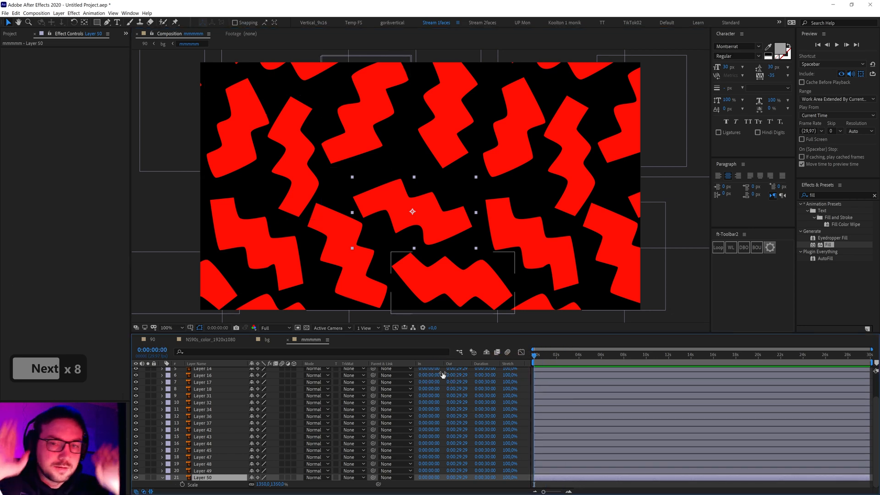
# Keyframe Layer 50's existing Scale at 0:00:00:10, set Scale to 0% at 0:00:00:00, and scrub through the growth.
pyautogui.hotkey('shift', 'pagedown')
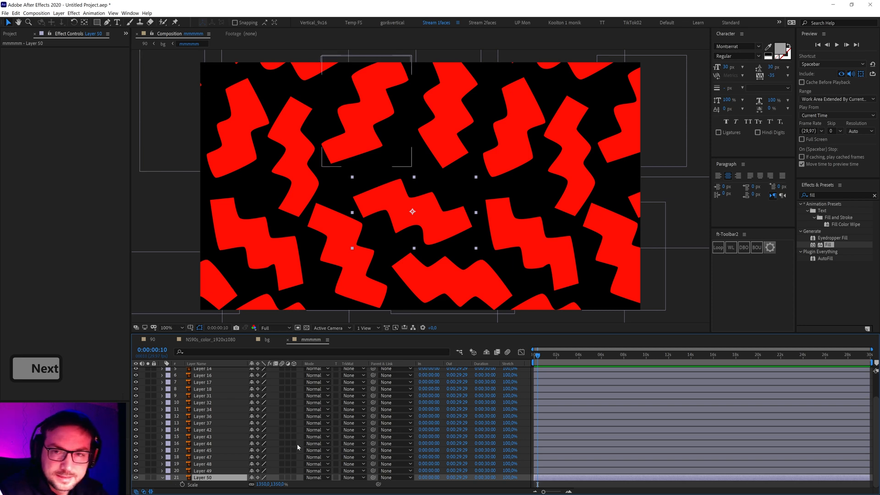
pyautogui.click(183, 484)
pyautogui.click(252, 490)
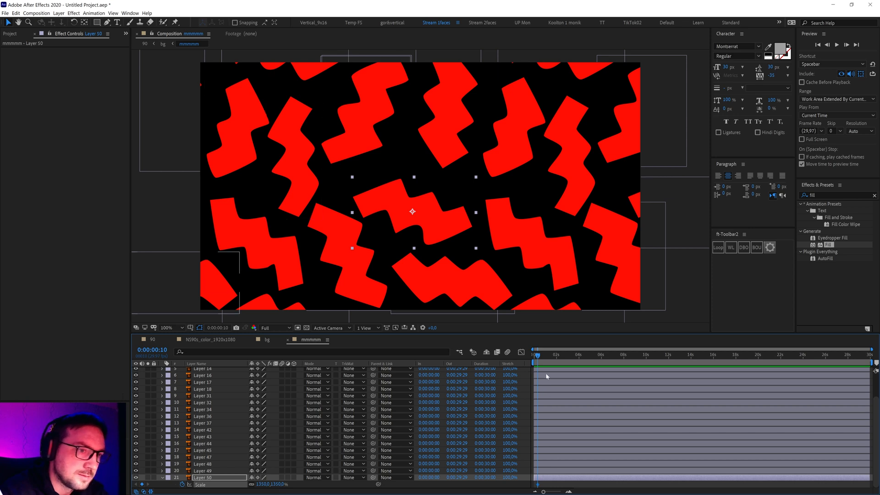
pyautogui.moveTo(539, 360); pyautogui.dragTo(456, 374)
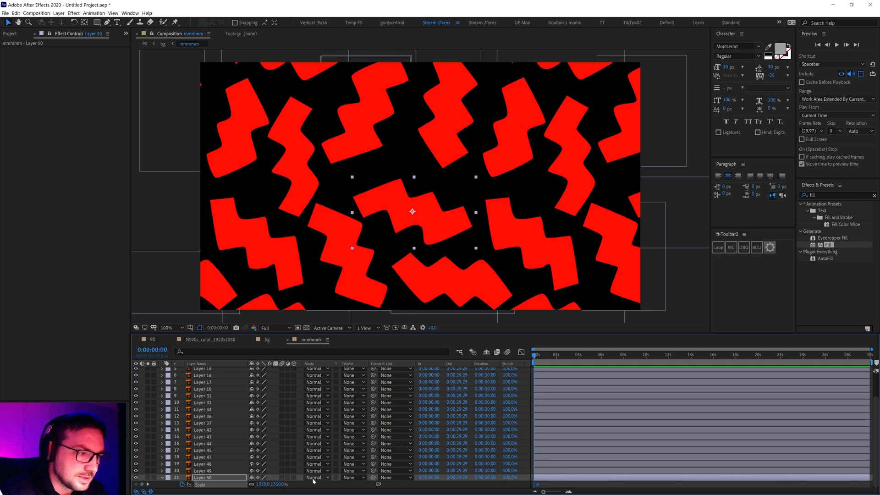
pyautogui.click(278, 485)
pyautogui.write('0')
pyautogui.press('Return')
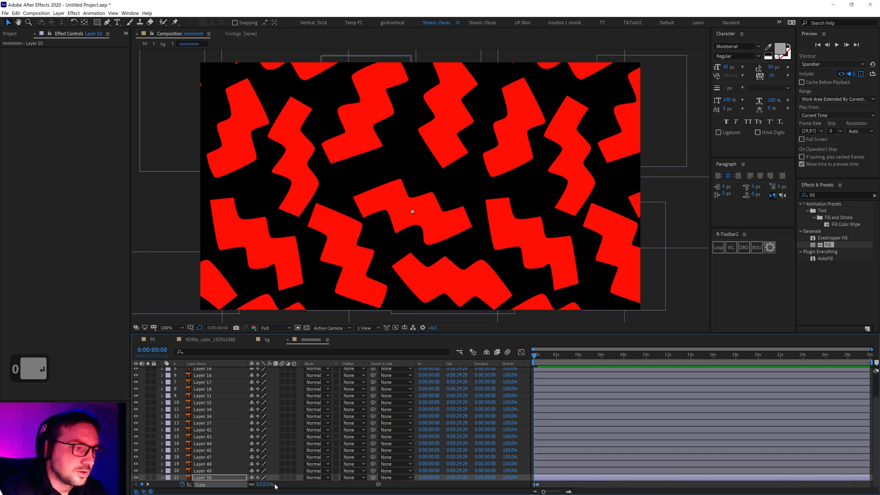
pyautogui.moveTo(536, 360); pyautogui.dragTo(584, 363)
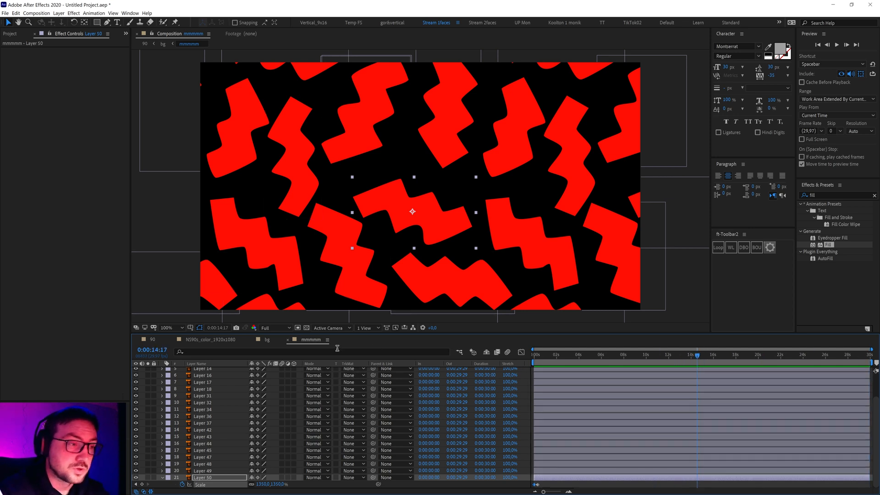
# Set the duration of the mmmmm composition to 10 seconds.
pyautogui.hotkey('ctrl', 'k')
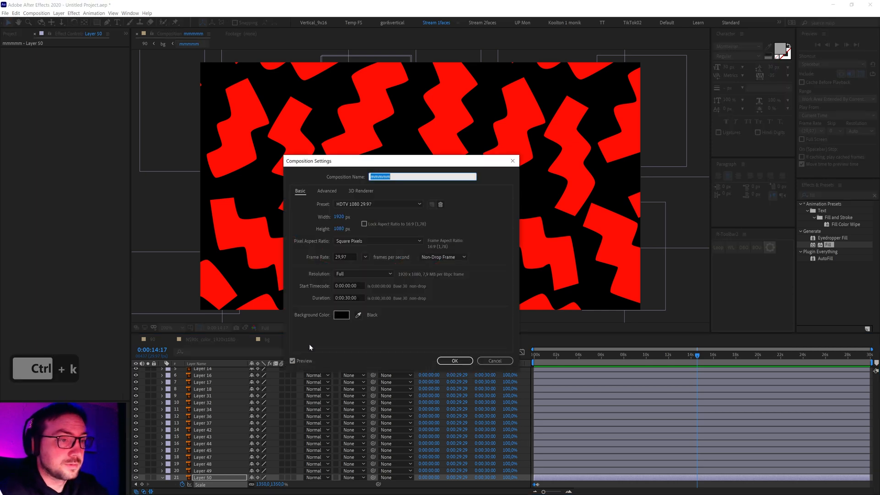
pyautogui.click(348, 298)
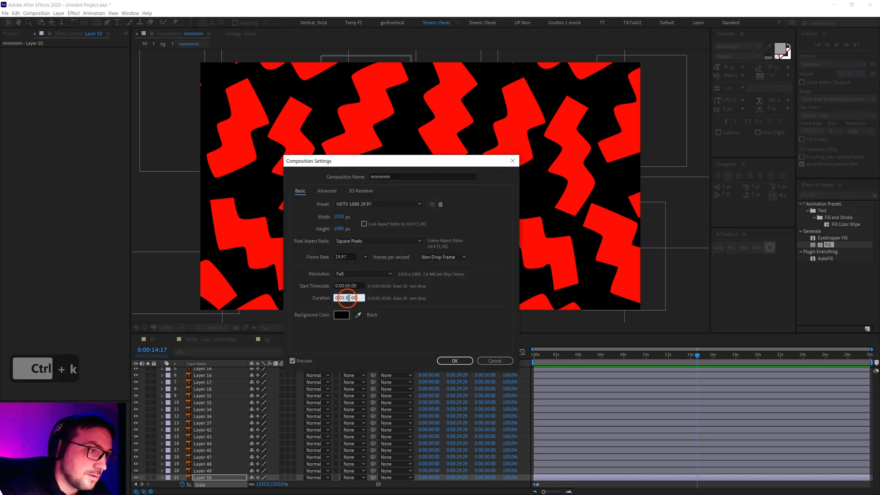
pyautogui.press('Right')
pyautogui.press('BackSpace')
pyautogui.press('BackSpace')
pyautogui.write('10')
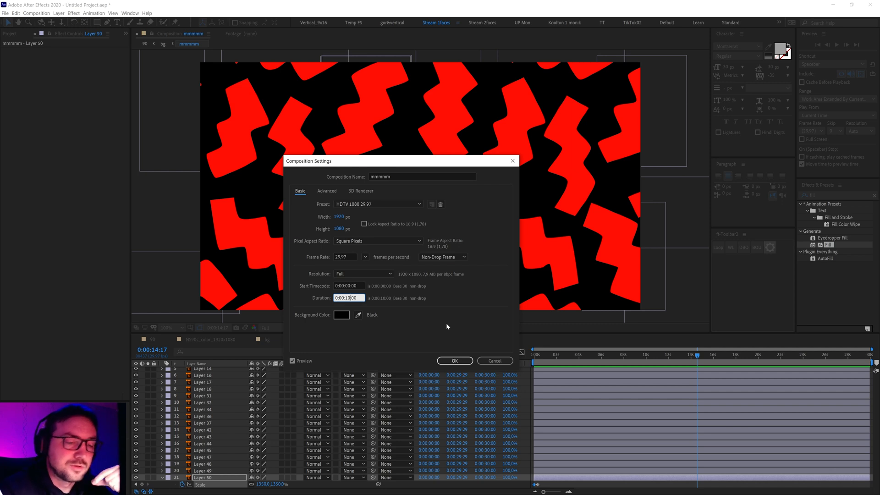
pyautogui.click(455, 360)
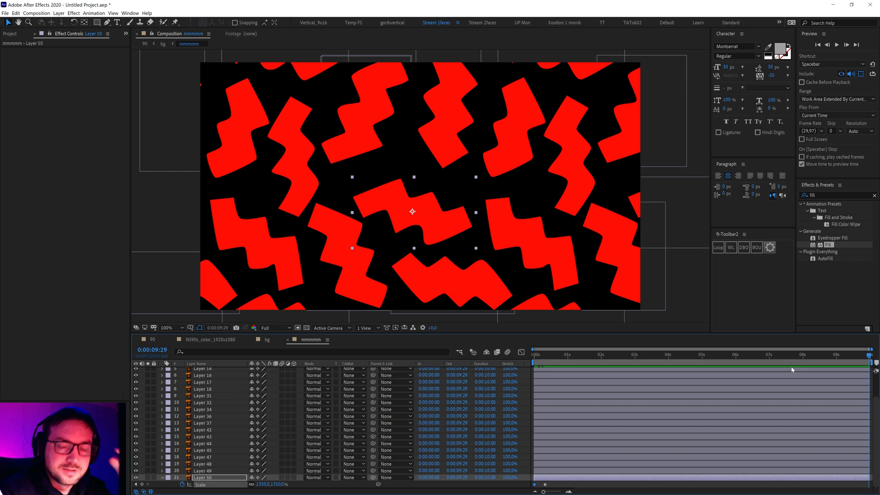
# Scrub the shortened timeline and play Layer 50's scale-up from the start.
pyautogui.moveTo(809, 363); pyautogui.dragTo(833, 368)
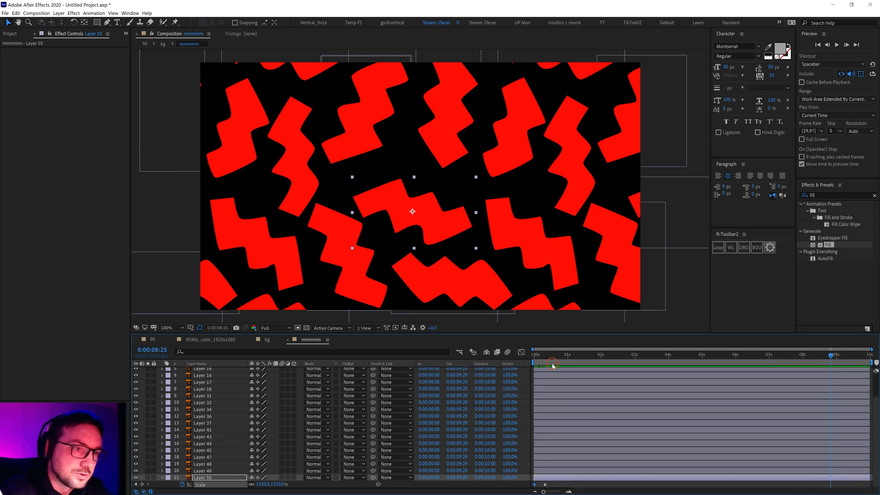
pyautogui.click(535, 364)
pyautogui.press('space')
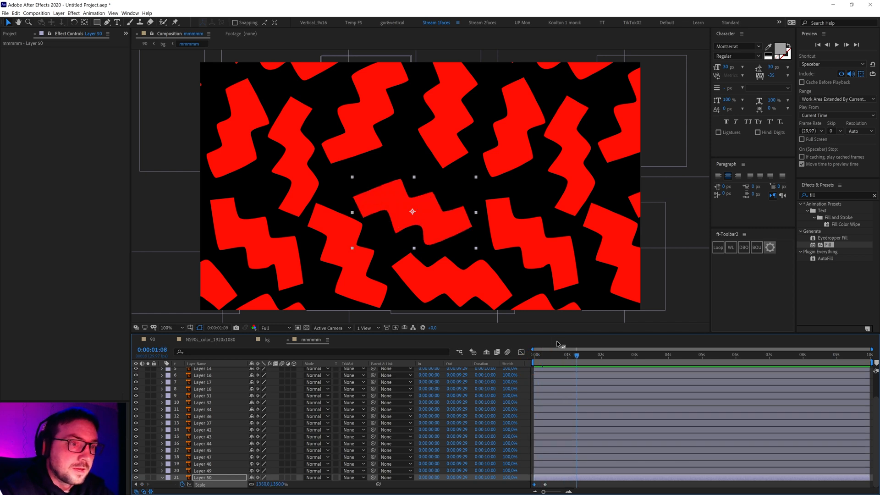
# Enlarge the timeline further and select both Scale keyframes of Layer 50.
pyautogui.moveTo(542, 333); pyautogui.dragTo(545, 315)
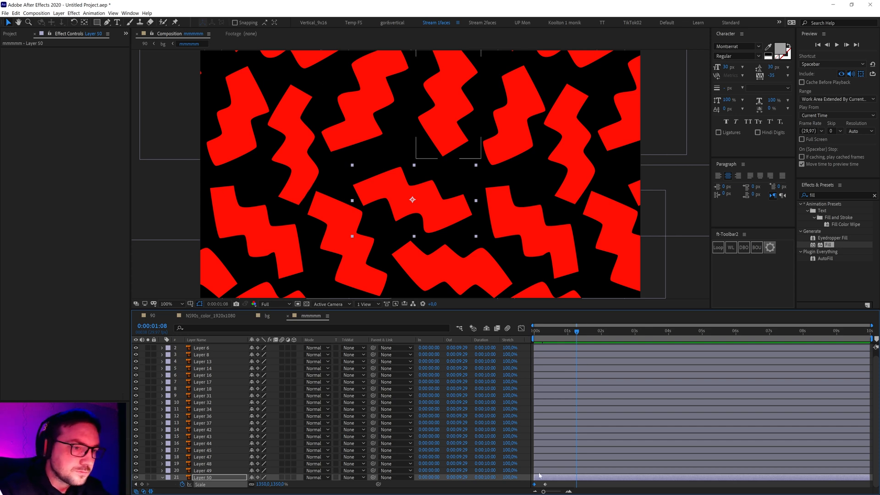
pyautogui.moveTo(525, 481); pyautogui.dragTo(564, 491)
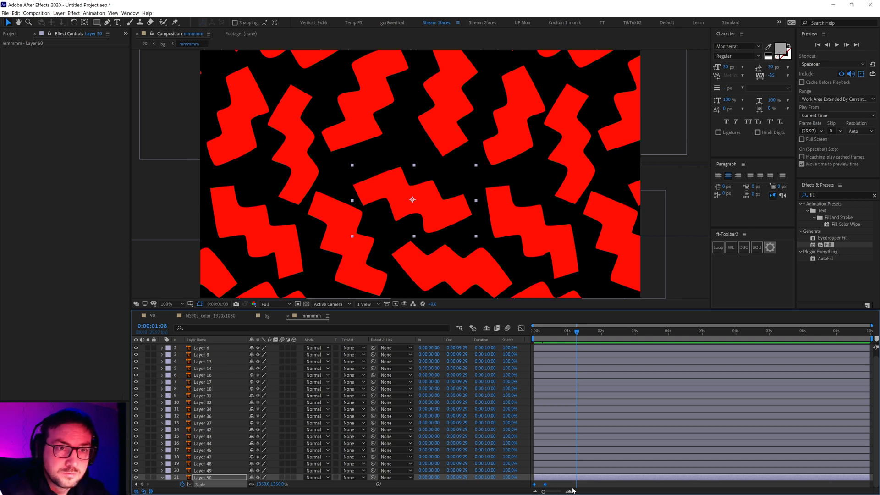
pyautogui.click(738, 276)
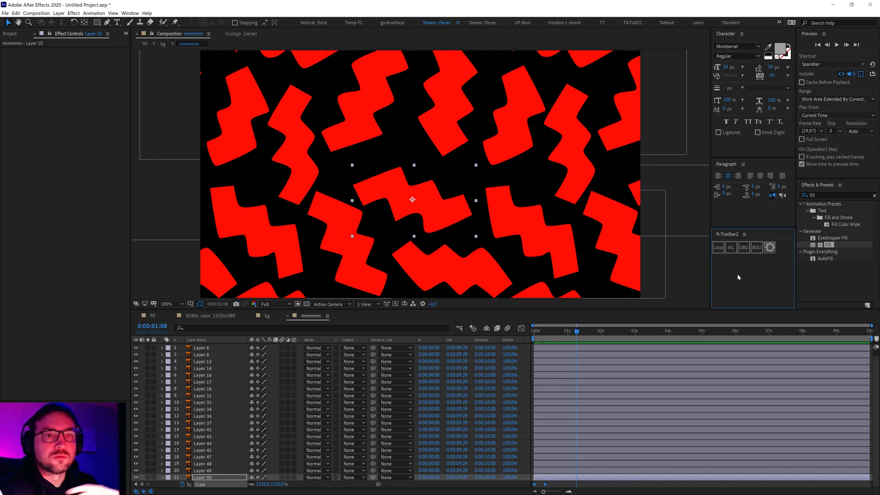
pyautogui.hotkey('ctrl', 'q')
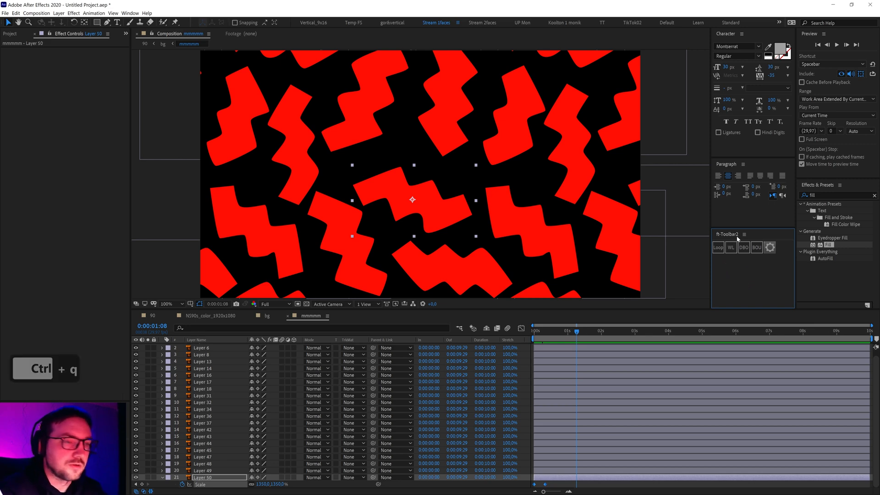
pyautogui.moveTo(540, 72); pyautogui.dragTo(879, 422)
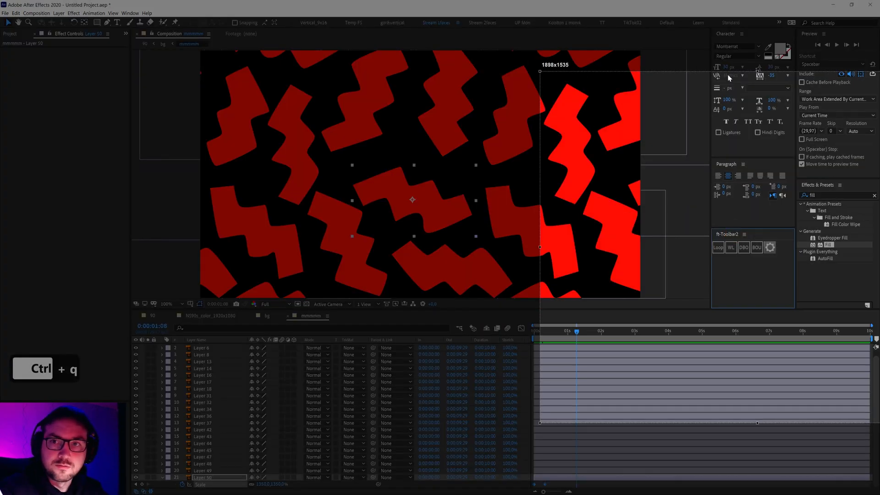
pyautogui.moveTo(598, 310); pyautogui.dragTo(632, 204)
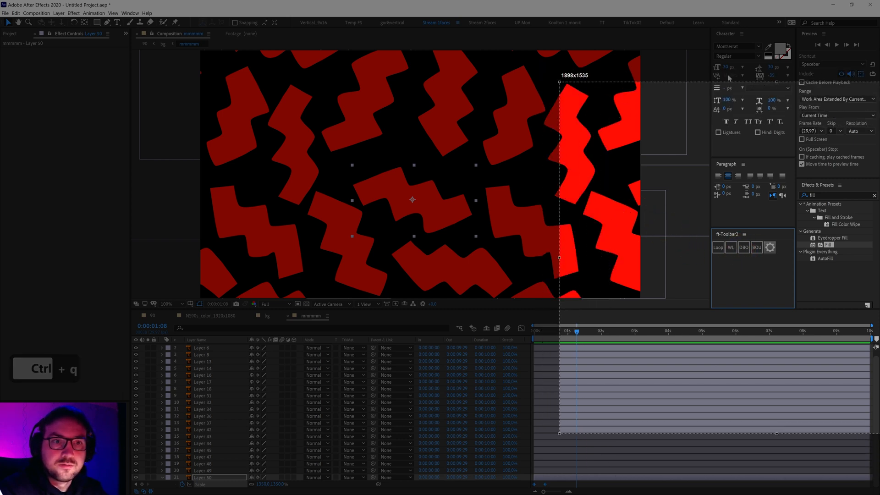
pyautogui.moveTo(651, 168)
pyautogui.mouseDown()
pyautogui.moveTo(711, 236)
pyautogui.moveTo(763, 246)
pyautogui.moveTo(710, 237)
pyautogui.moveTo(759, 245)
pyautogui.moveTo(730, 249)
pyautogui.moveTo(721, 232)
pyautogui.mouseUp()
pyautogui.press('Escape')
pyautogui.press('Escape')
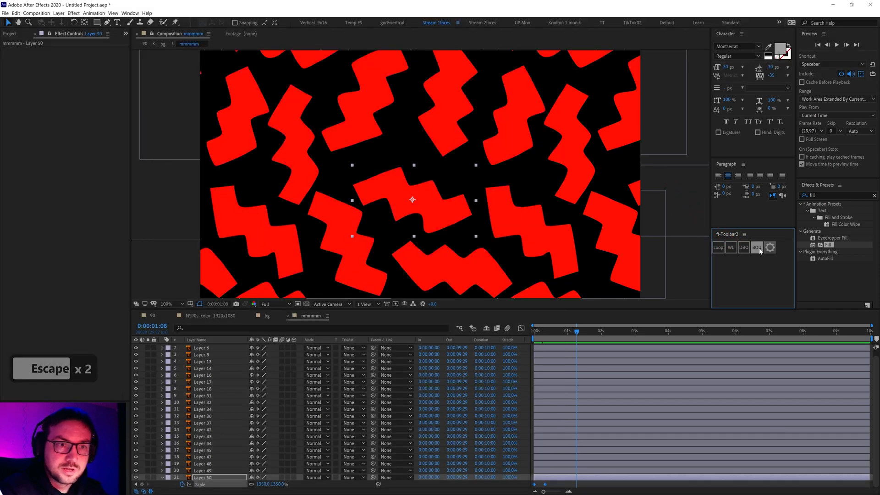
# Apply the BOU bounce expression to Layer 50's selected Scale keyframes, preview it, and end the work area at about 0:00:01:14.
pyautogui.click(757, 248)
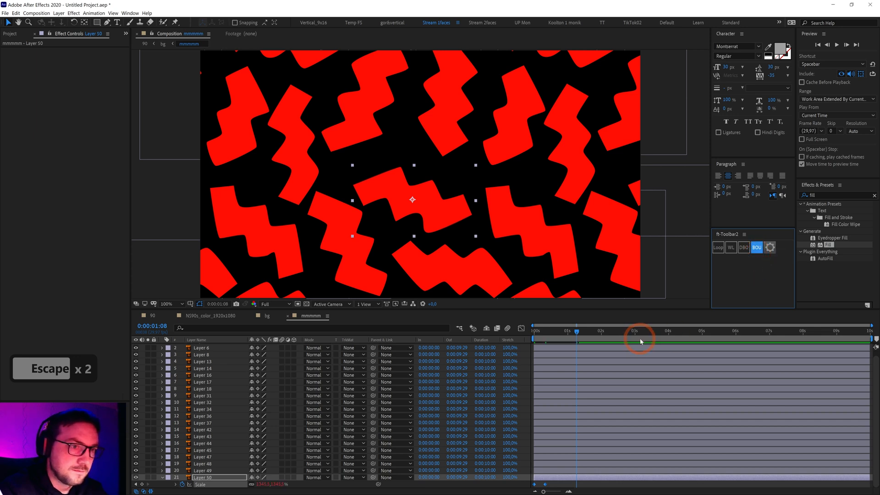
pyautogui.moveTo(556, 335); pyautogui.dragTo(536, 335)
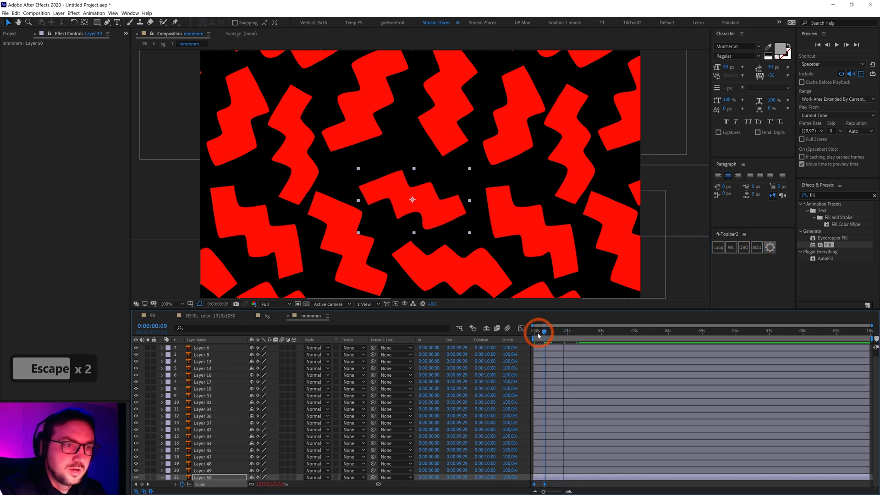
pyautogui.press('space')
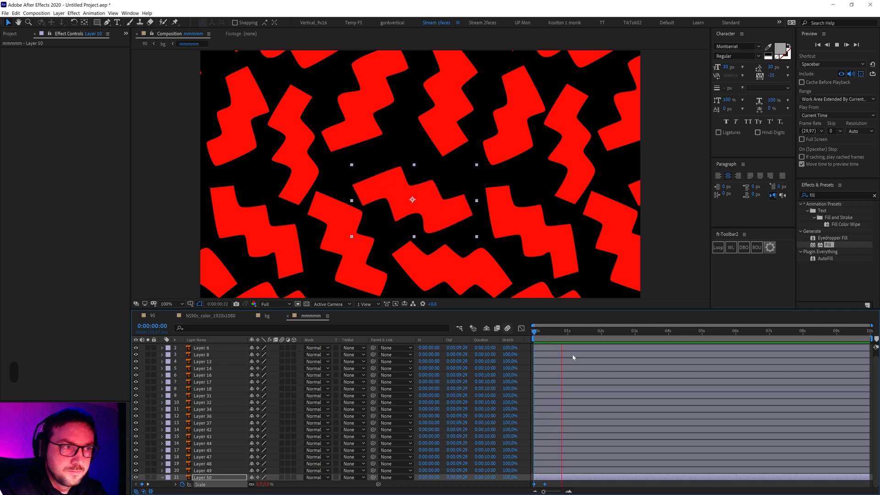
pyautogui.click(514, 356)
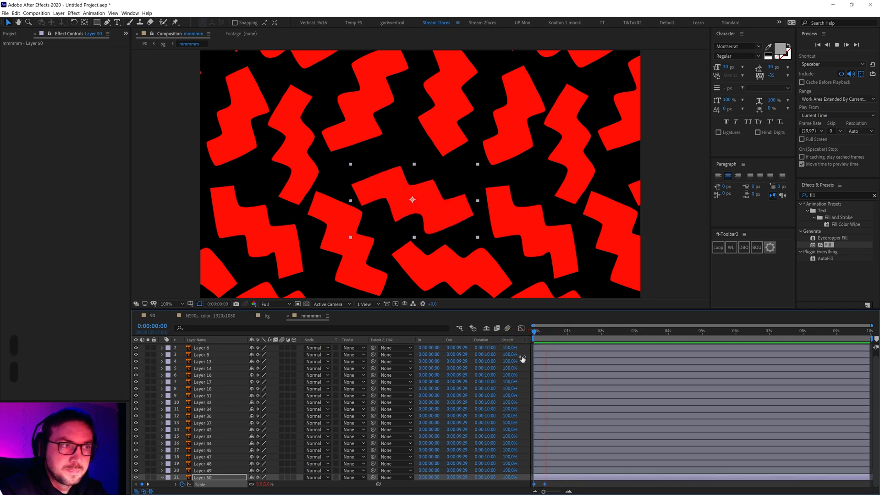
pyautogui.click(583, 333)
pyautogui.press('n')
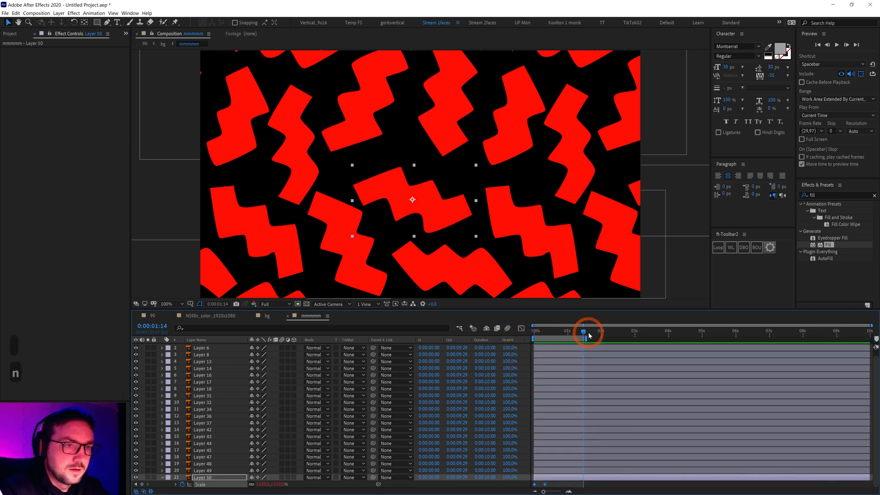
# Open Layer 50's Scale expression text for inspection and scrub through the damped bounce.
pyautogui.click(175, 485)
pyautogui.click(564, 485)
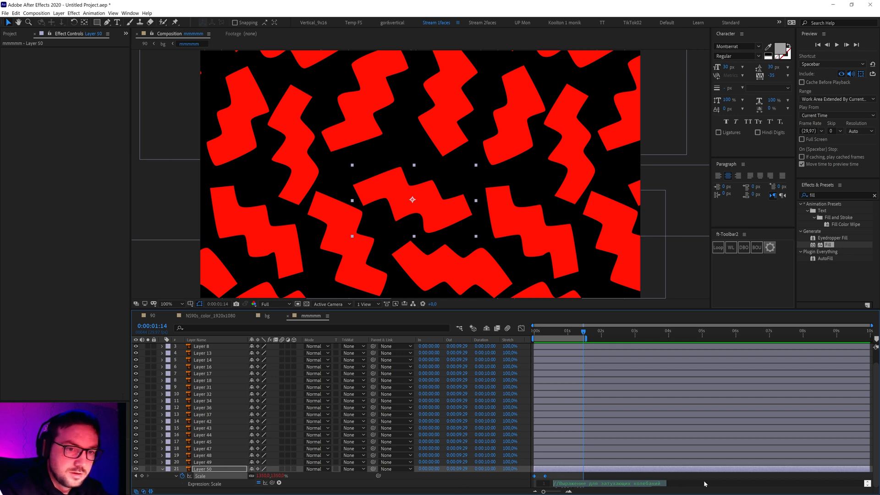
pyautogui.click(656, 484)
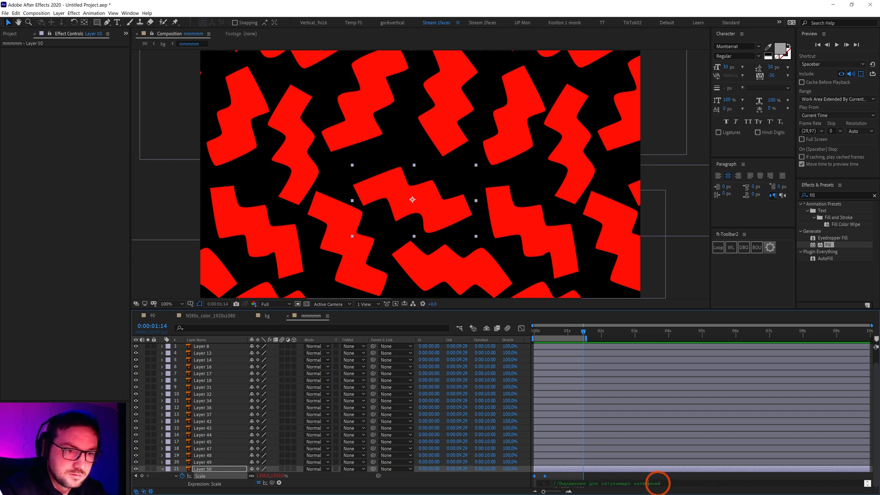
pyautogui.hotkey('ctrl', 'v')
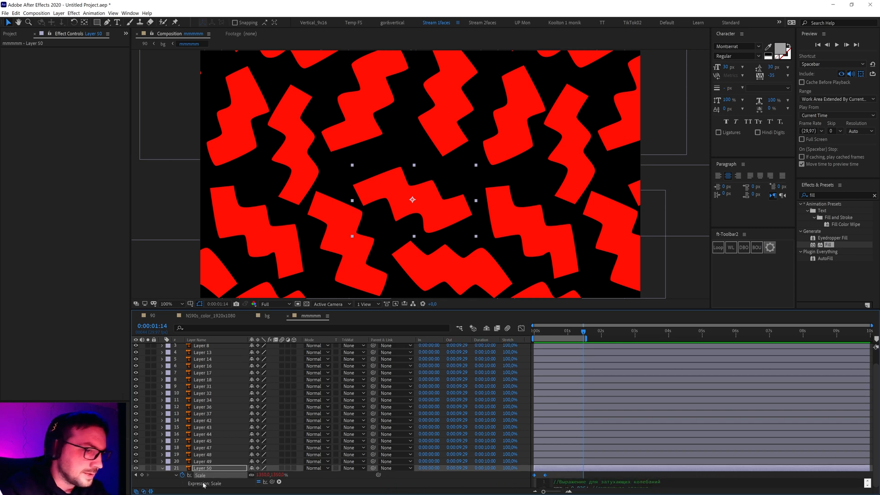
pyautogui.moveTo(540, 335); pyautogui.dragTo(566, 388)
# Copy Layer 50's two Scale keyframes with their expression and paste them onto Layers 5 through 49 at 0:00:00:00.
pyautogui.moveTo(553, 479); pyautogui.dragTo(521, 479)
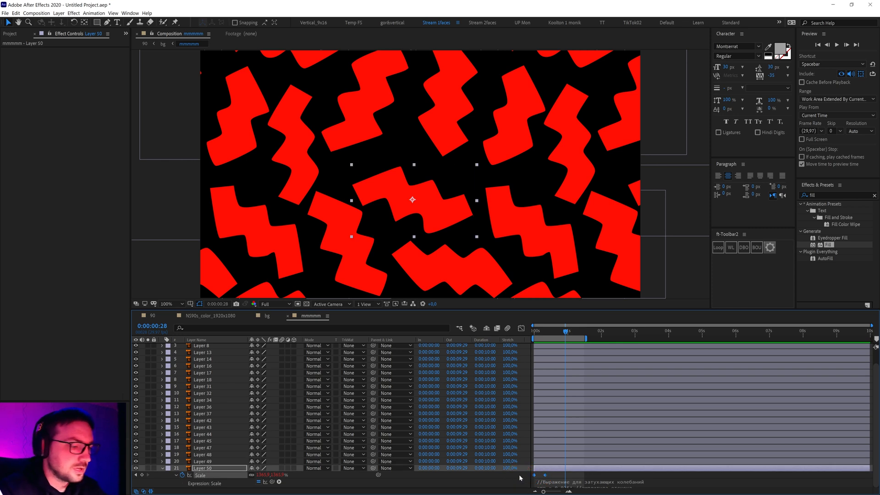
pyautogui.hotkey('ctrl', 'c')
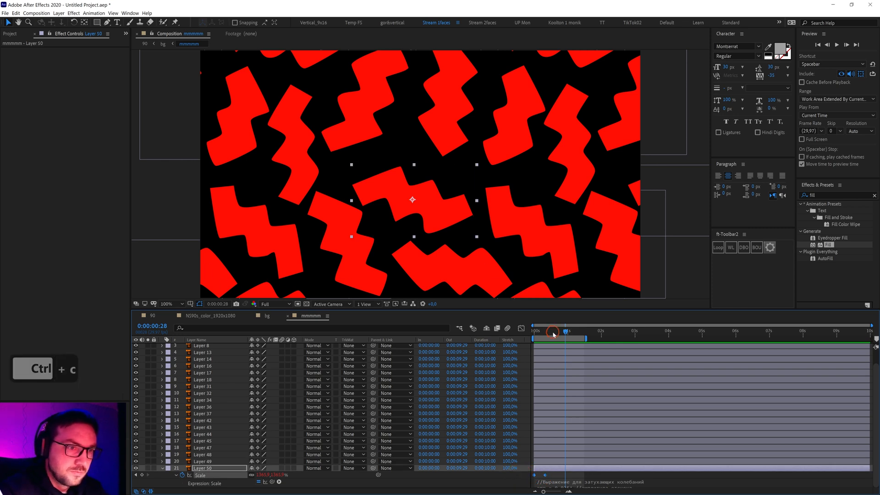
pyautogui.moveTo(554, 335); pyautogui.dragTo(527, 338)
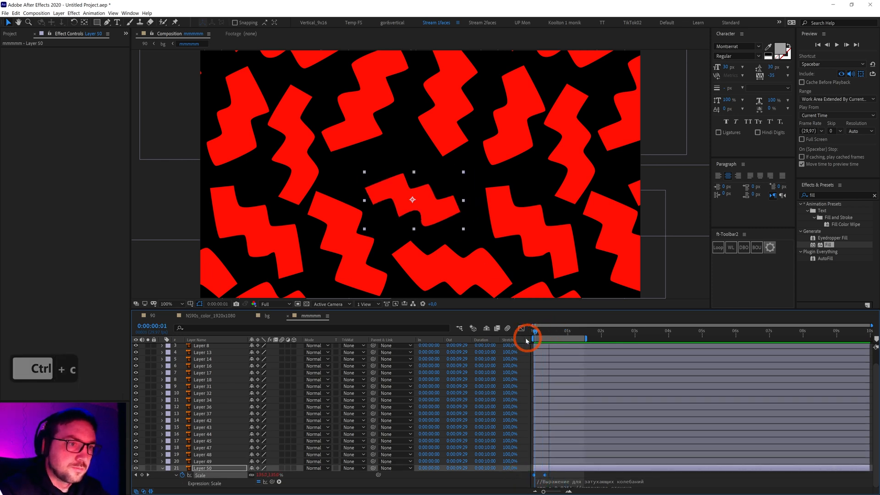
pyautogui.click(202, 465)
pyautogui.scroll(1, 213, 402)
pyautogui.keyDown('shift'); pyautogui.click(199, 347); pyautogui.keyUp('shift')
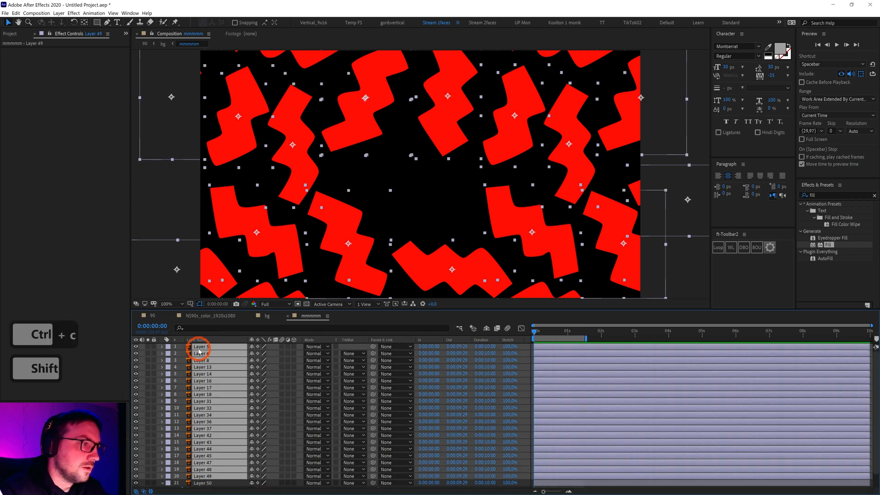
pyautogui.hotkey('ctrl', 'v')
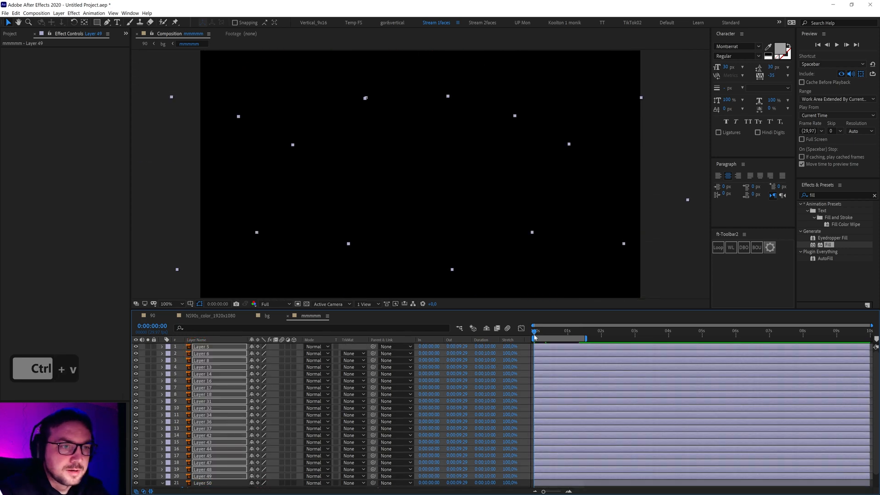
# Preview the bouncing scale-up of all the zigzag layers and park the playhead at 0:00:00:15.
pyautogui.moveTo(537, 335); pyautogui.dragTo(565, 341)
pyautogui.press('0')
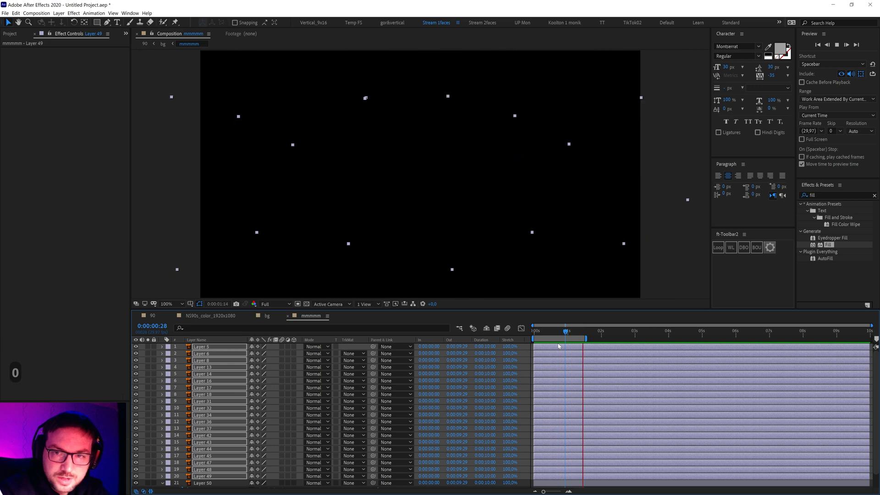
pyautogui.press('0')
pyautogui.click(552, 332)
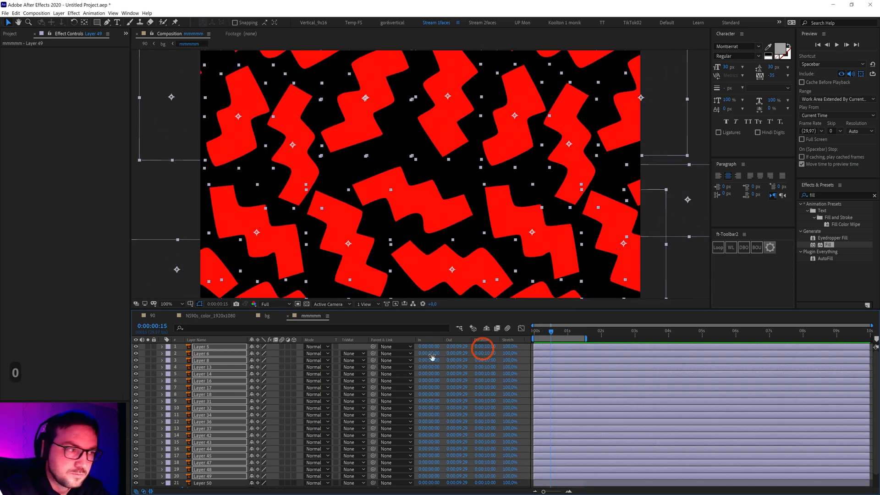
# Reveal the Scale expression of Layer 6 in the timeline.
pyautogui.click(201, 353)
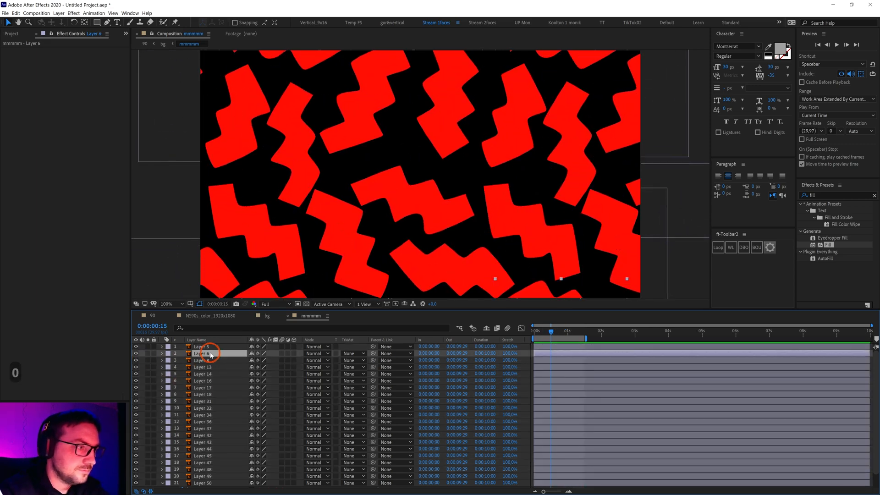
pyautogui.press('e')
pyautogui.press('e')
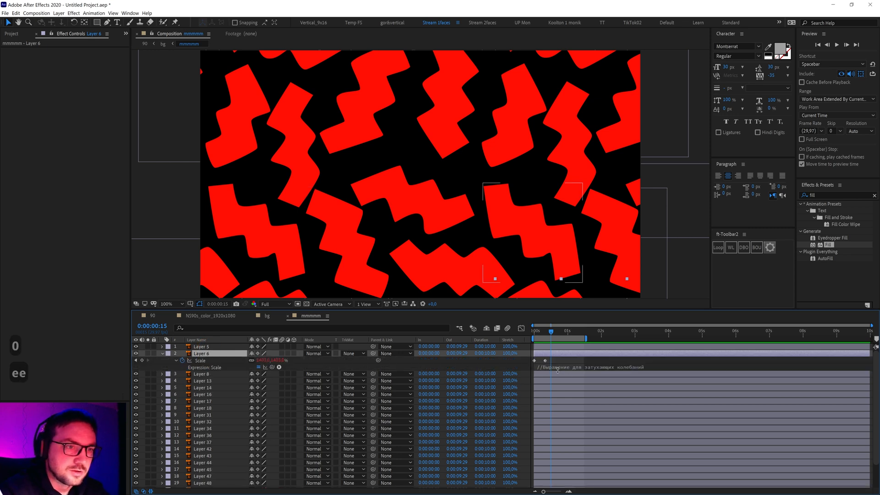
# Enlarge the expression field of Layer 6's Scale and examine the complete damped-oscillation expression.
pyautogui.moveTo(562, 372); pyautogui.dragTo(575, 490)
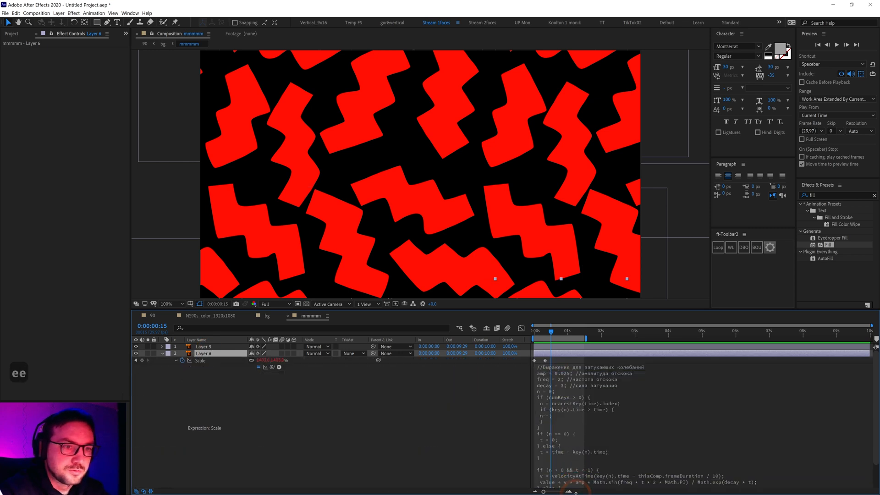
pyautogui.click(589, 442)
pyautogui.moveTo(580, 328); pyautogui.dragTo(569, 232)
pyautogui.click(574, 426)
pyautogui.click(587, 421)
pyautogui.moveTo(580, 435); pyautogui.dragTo(531, 283)
pyautogui.click(627, 427)
pyautogui.click(582, 428)
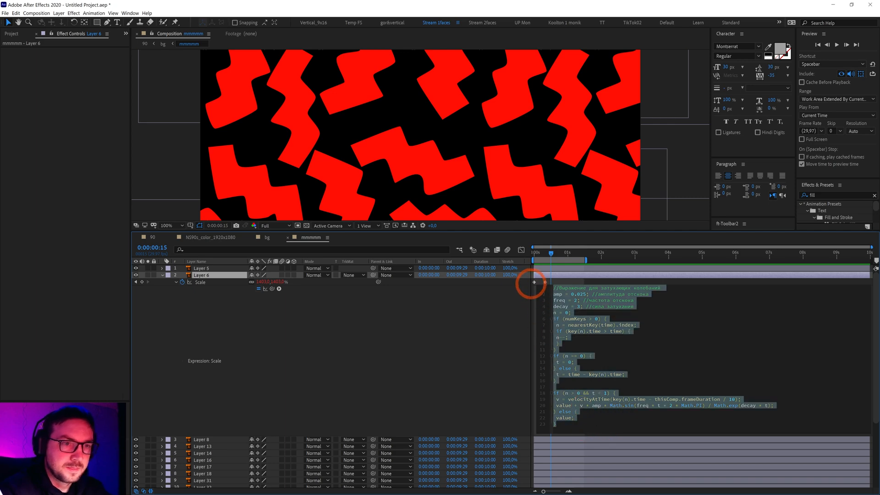
# Collapse the revealed Scale properties of Layer 6 and Layer 50.
pyautogui.click(198, 299)
pyautogui.click(176, 282)
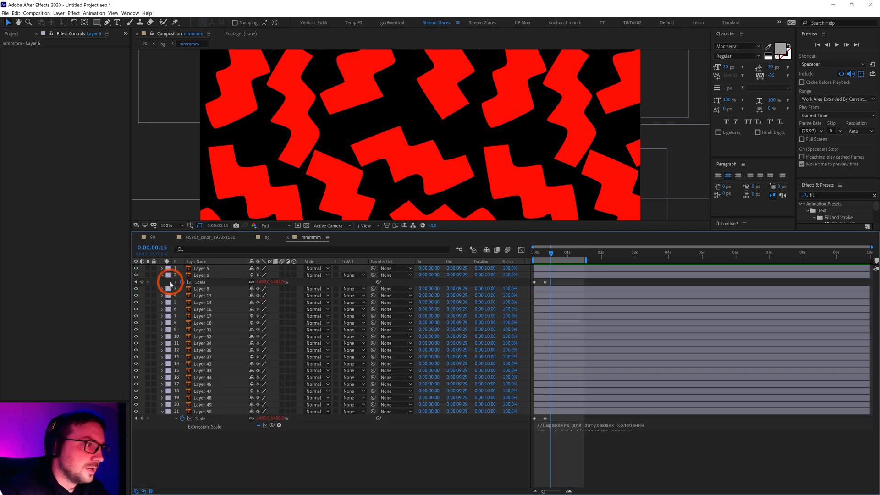
pyautogui.click(163, 275)
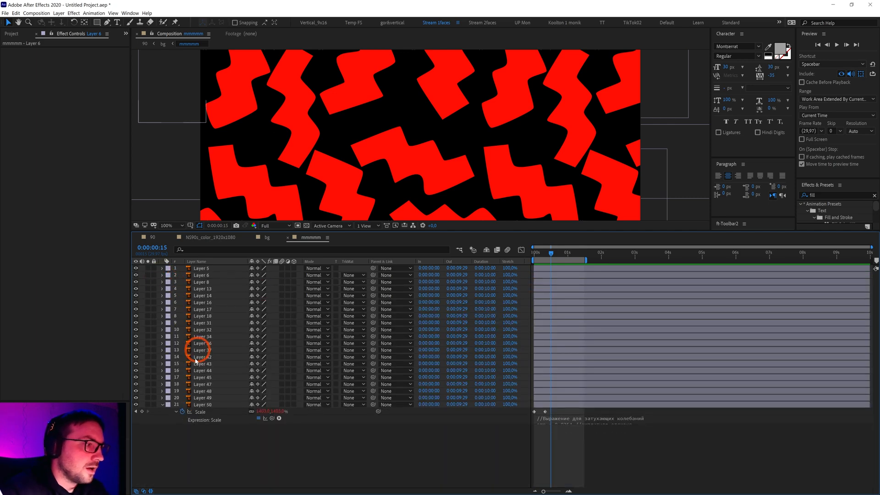
pyautogui.click(162, 405)
# Copy Layer 5's two opening Scale keyframes and paste them at 0:00:06:00.
pyautogui.click(552, 270)
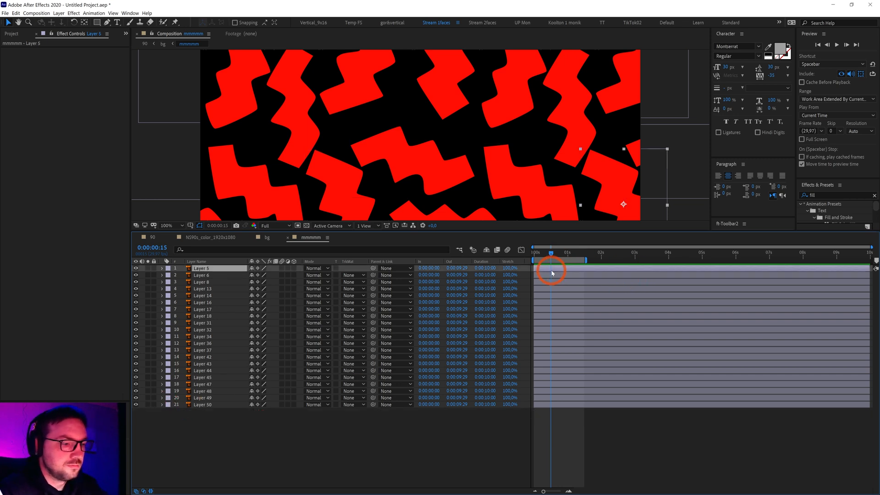
pyautogui.press('u')
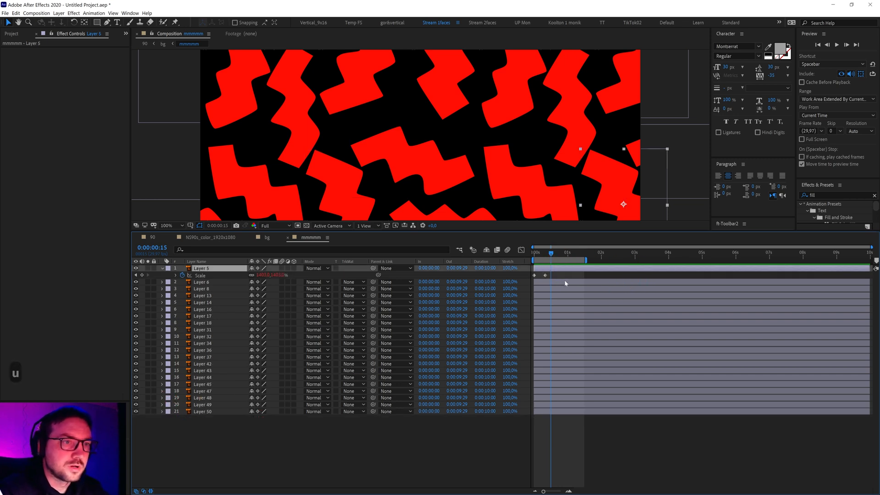
pyautogui.moveTo(557, 278); pyautogui.dragTo(516, 284)
pyautogui.hotkey('ctrl', 'c')
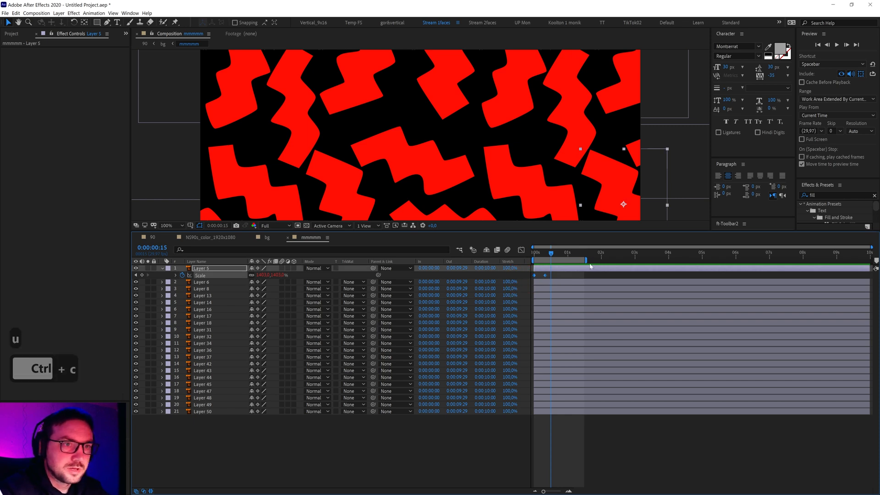
pyautogui.moveTo(825, 257); pyautogui.dragTo(733, 262)
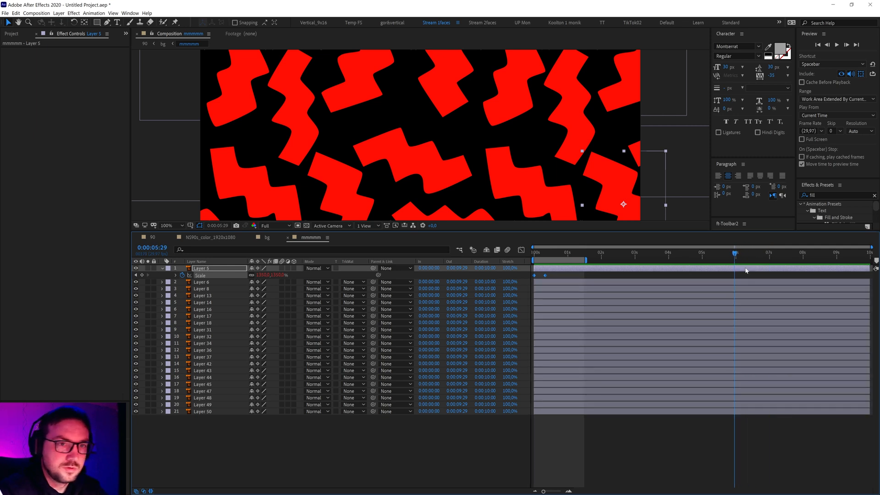
pyautogui.press('pagedown')
pyautogui.hotkey('ctrl', 'v')
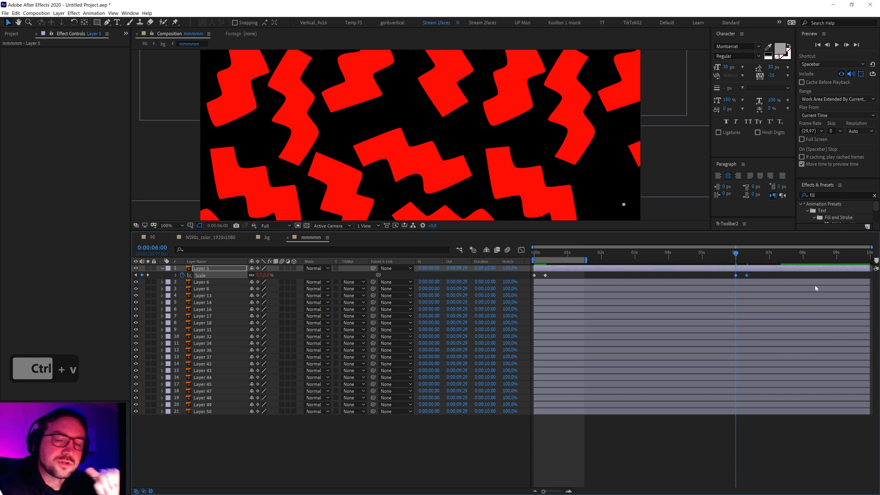
# Time-reverse the pasted pair of Scale keyframes on Layer 5 so the shape shrinks away at the end.
pyautogui.rightClick(748, 276)
pyautogui.moveTo(779, 357)
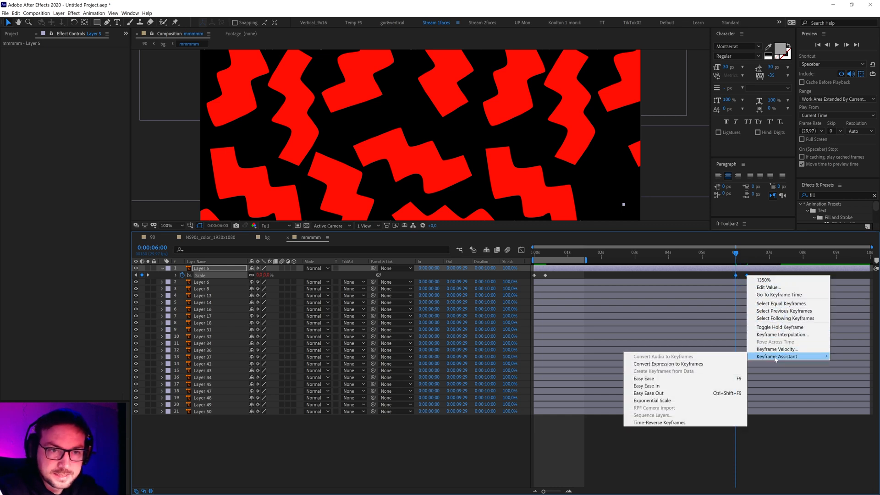
pyautogui.click(674, 422)
pyautogui.click(736, 276)
# Trim Layer 5's out point to its last Scale keyframe at 0:00:06:10.
pyautogui.moveTo(736, 255); pyautogui.dragTo(750, 275)
pyautogui.click(750, 269)
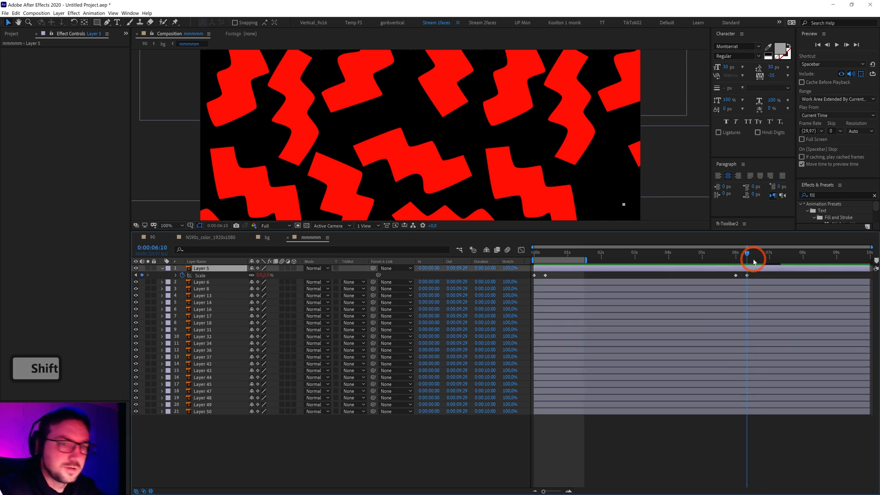
pyautogui.hotkey('alt', ']')
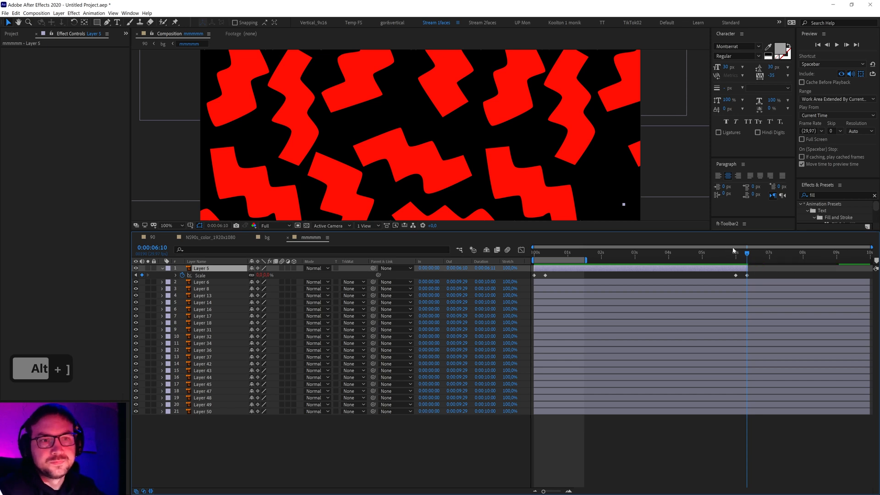
pyautogui.click(753, 259)
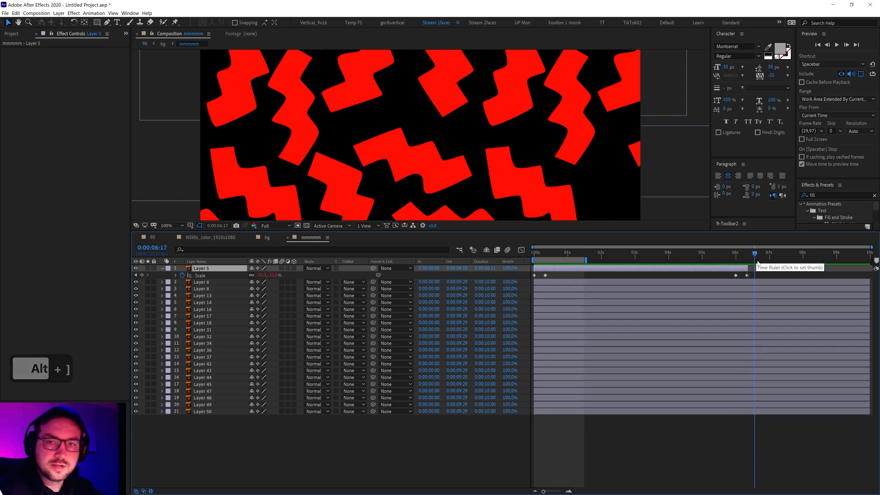
# Copy Layer 5's reversed closing Scale keyframes and paste them at 0:00:06:00 onto all layers from Layer 6 to Layer 50.
pyautogui.moveTo(729, 258); pyautogui.dragTo(738, 280)
pyautogui.keyDown('shift'); pyautogui.click(736, 275); pyautogui.keyUp('shift')
pyautogui.keyDown('shift'); pyautogui.click(747, 276); pyautogui.keyUp('shift')
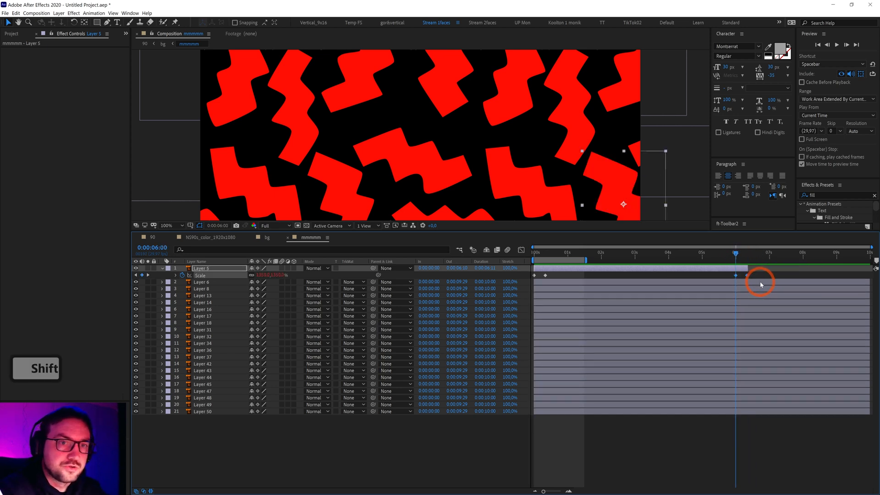
pyautogui.hotkey('ctrl', 'c')
pyautogui.click(747, 281)
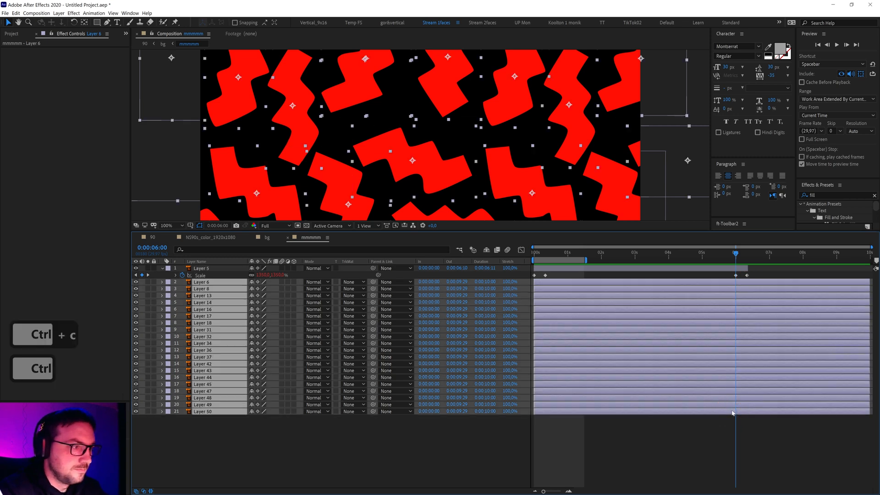
pyautogui.hotkey('ctrl', 'v')
# Trim the out points of all layers from Layer 6 to Layer 50 to 0:00:06:10.
pyautogui.moveTo(742, 257); pyautogui.dragTo(748, 265)
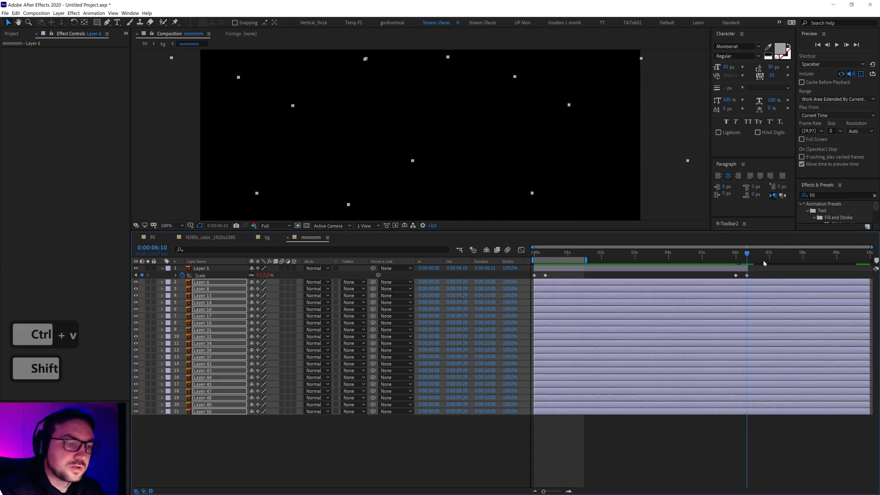
pyautogui.hotkey('alt', ']')
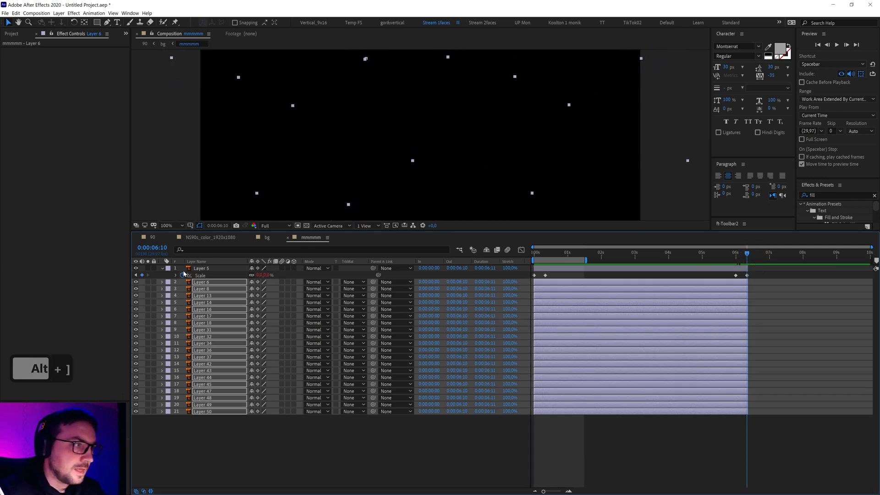
pyautogui.click(603, 256)
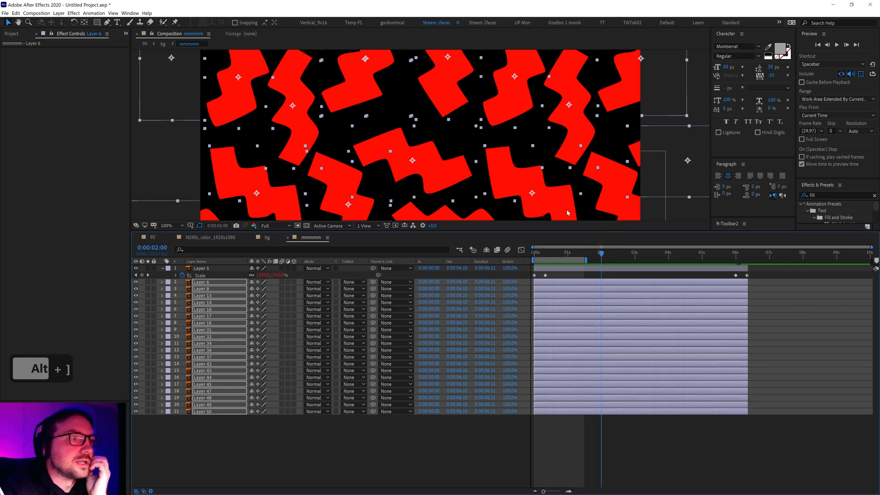
# Enlarge the composition view and extend the work area's end to just past 7 seconds.
pyautogui.moveTo(553, 231); pyautogui.dragTo(555, 256)
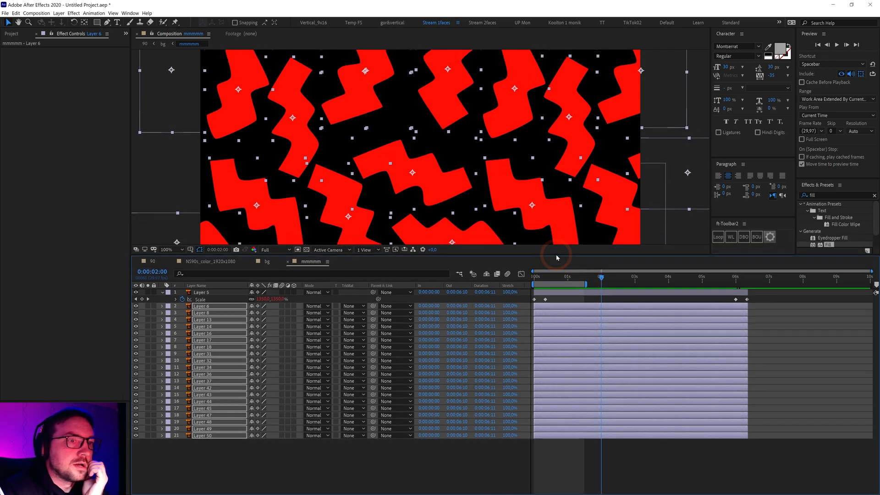
pyautogui.moveTo(649, 286); pyautogui.dragTo(775, 287)
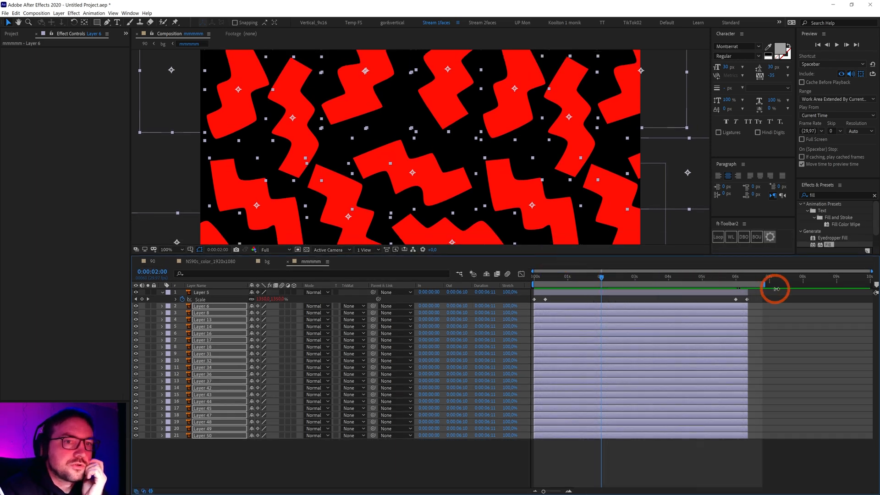
pyautogui.click(220, 368)
# Reveal Layer 5's Rotation property, try a different angle and undo that rotation.
pyautogui.click(200, 294)
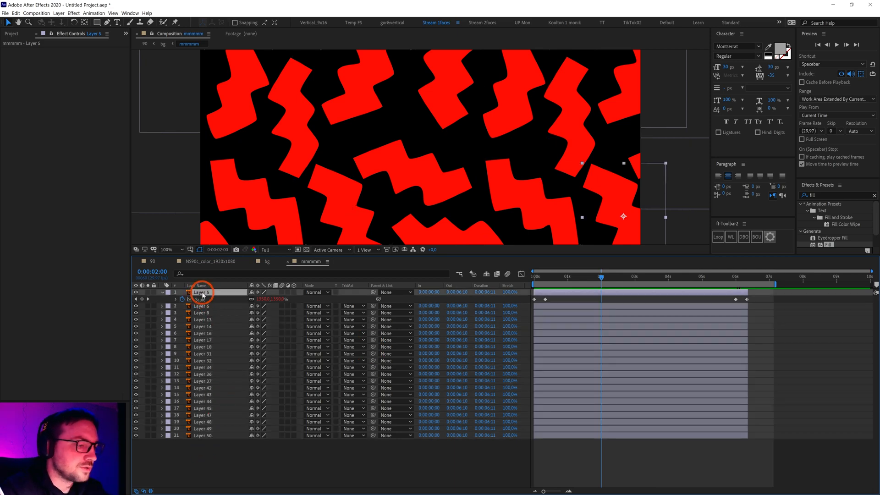
pyautogui.press('r')
pyautogui.moveTo(262, 300); pyautogui.dragTo(287, 307)
pyautogui.hotkey('ctrl', 'z')
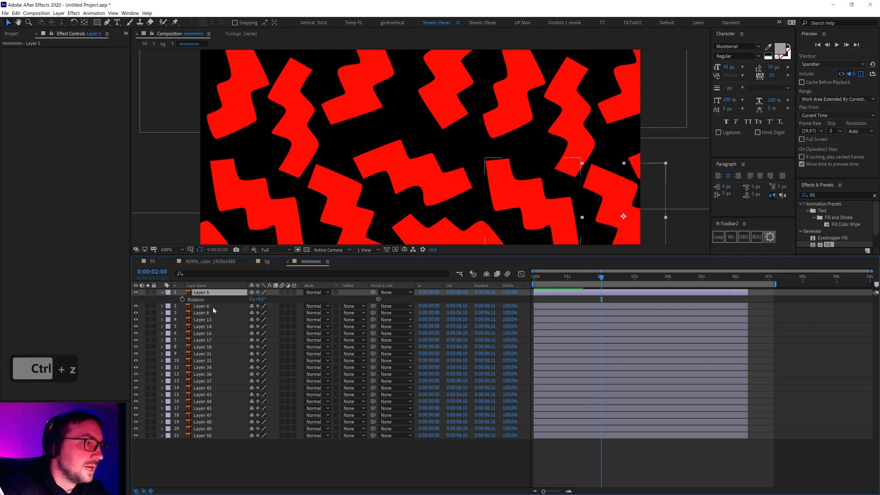
# Add the expression wiggle(1,50) to Layer 5's Rotation.
pyautogui.press('alt')
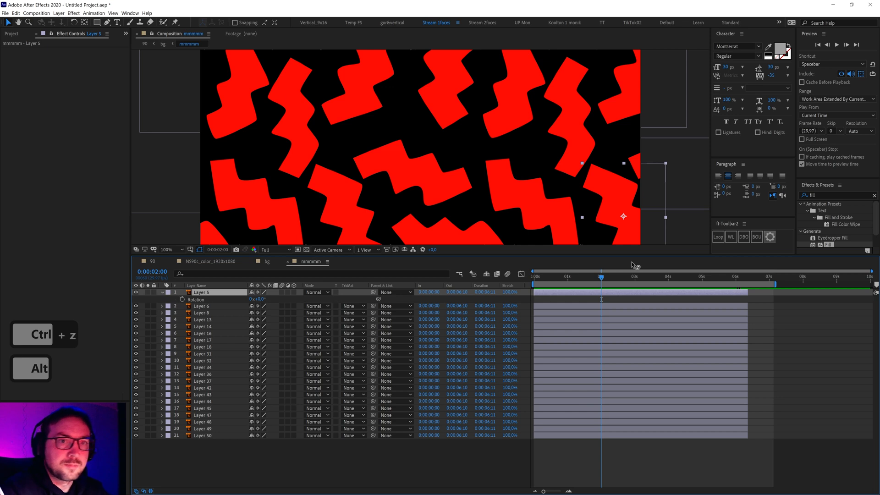
pyautogui.keyDown('alt'); pyautogui.click(183, 300); pyautogui.keyUp('alt')
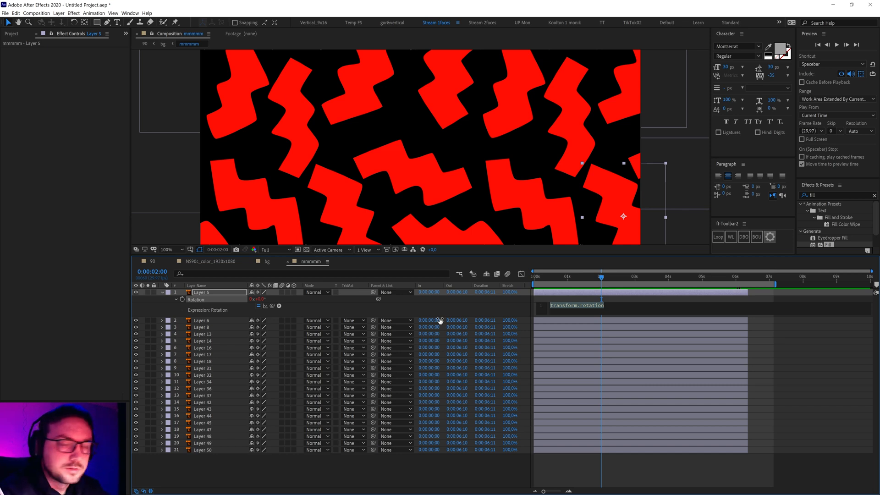
pyautogui.write('wigg')
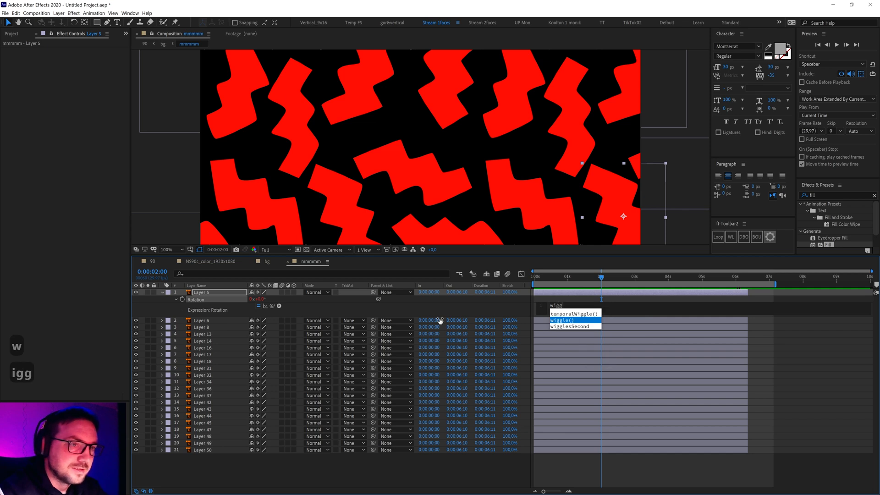
pyautogui.press('Return')
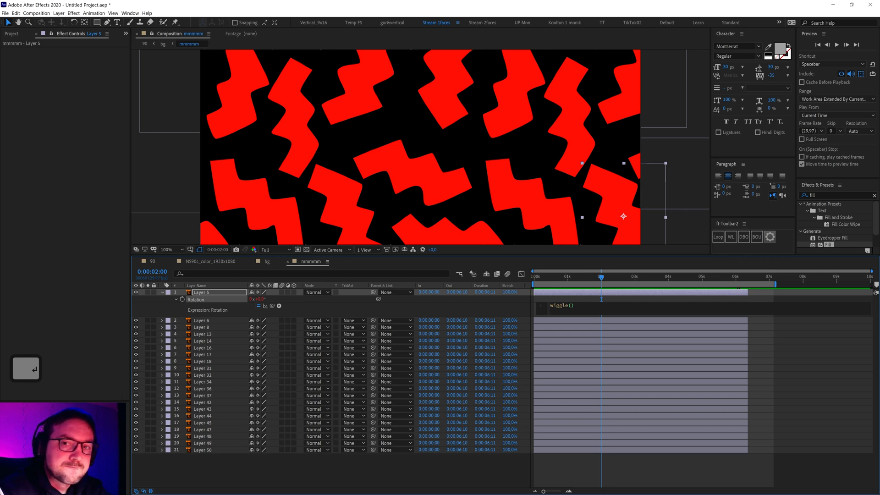
pyautogui.write('1,50')
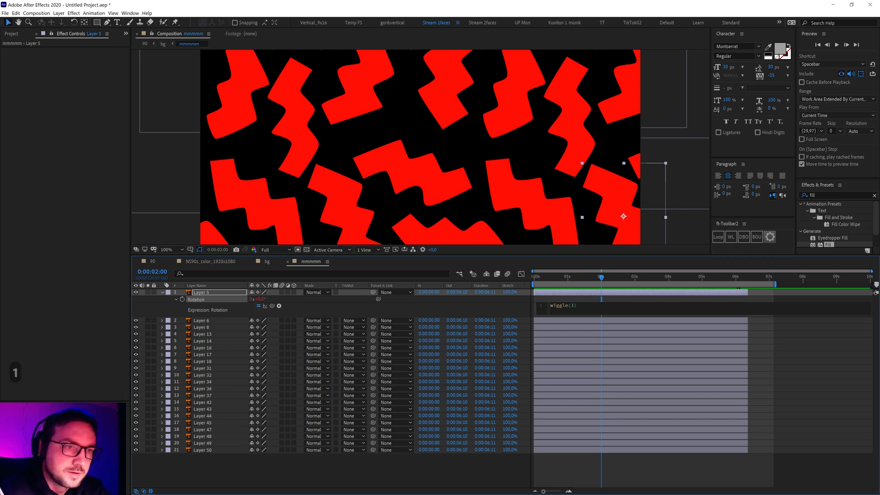
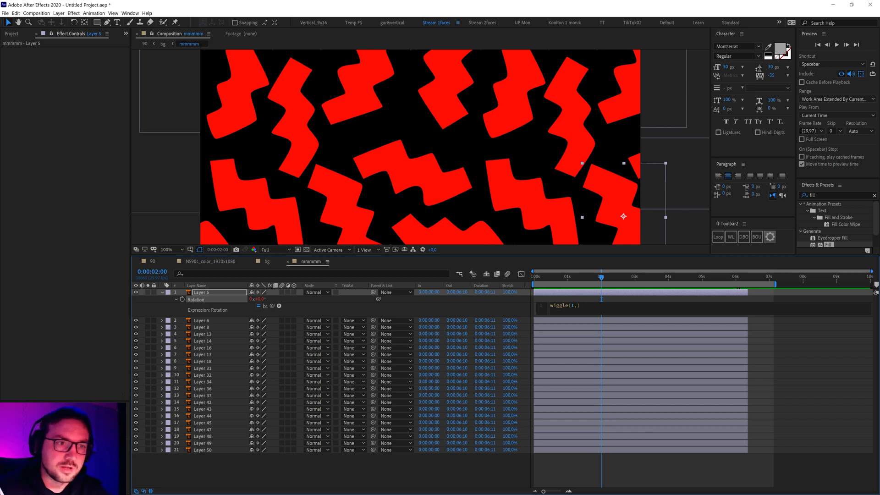
pyautogui.write('50')
pyautogui.click(560, 350)
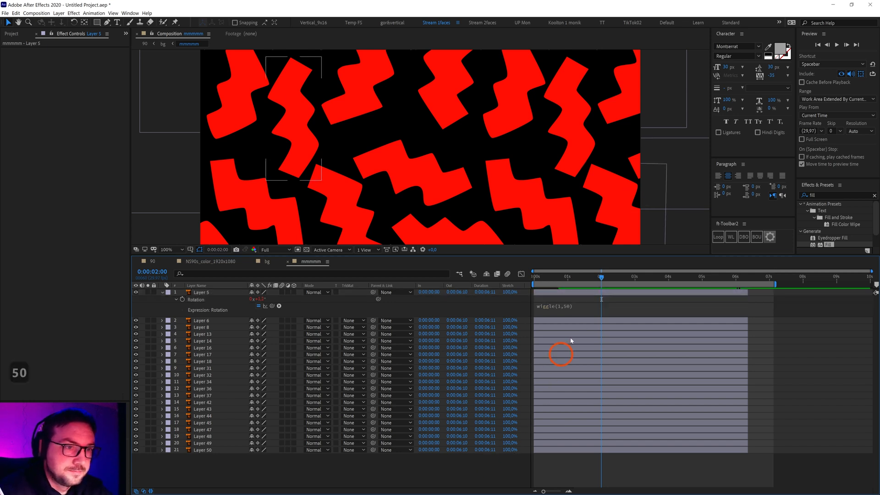
# Scrub and preview the animation to check Layer 5's wiggling rotation.
pyautogui.moveTo(534, 277); pyautogui.dragTo(596, 278)
pyautogui.click(627, 229)
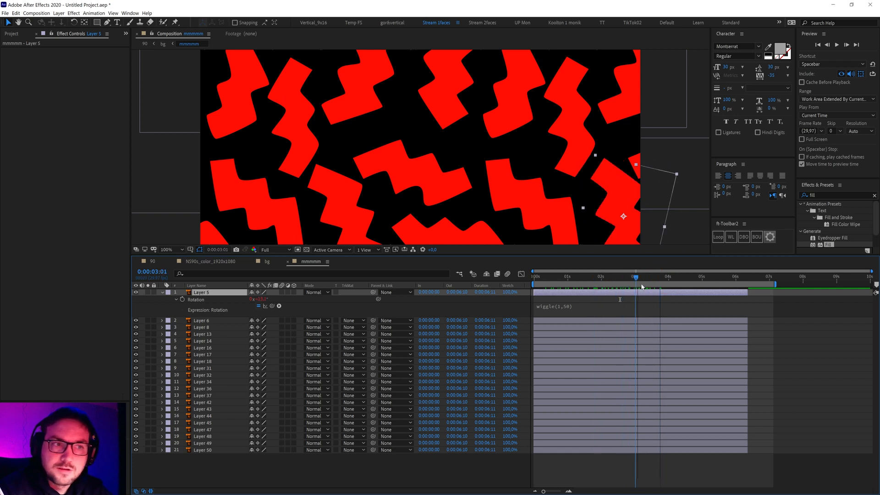
pyautogui.press('KP_0')
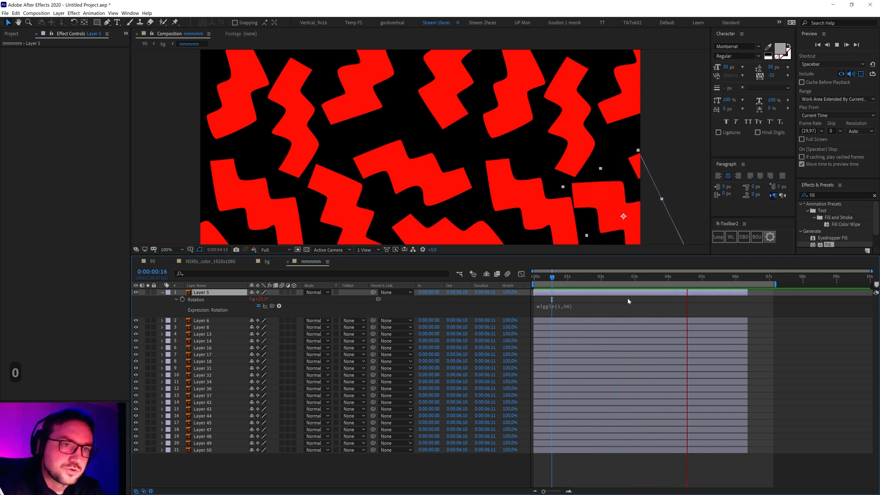
# Reduce the wiggle amplitude in Layer 5's Rotation expression to wiggle(1,20) and preview the result.
pyautogui.click(572, 306)
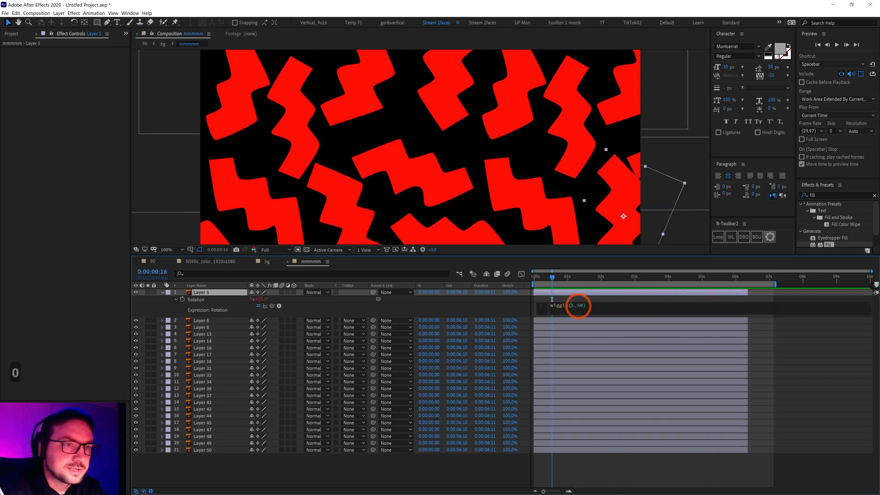
pyautogui.press('Right')
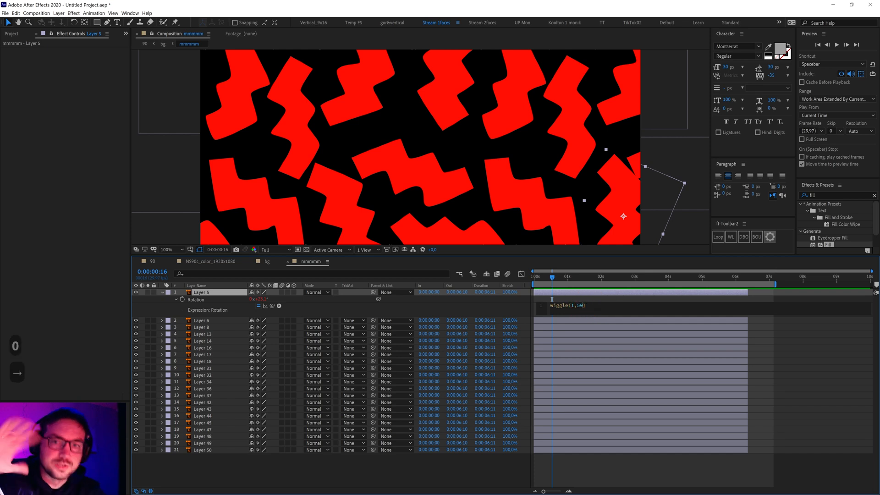
pyautogui.press('BackSpace')
pyautogui.press('BackSpace')
pyautogui.write('20')
pyautogui.click(454, 463)
pyautogui.press('KP_0')
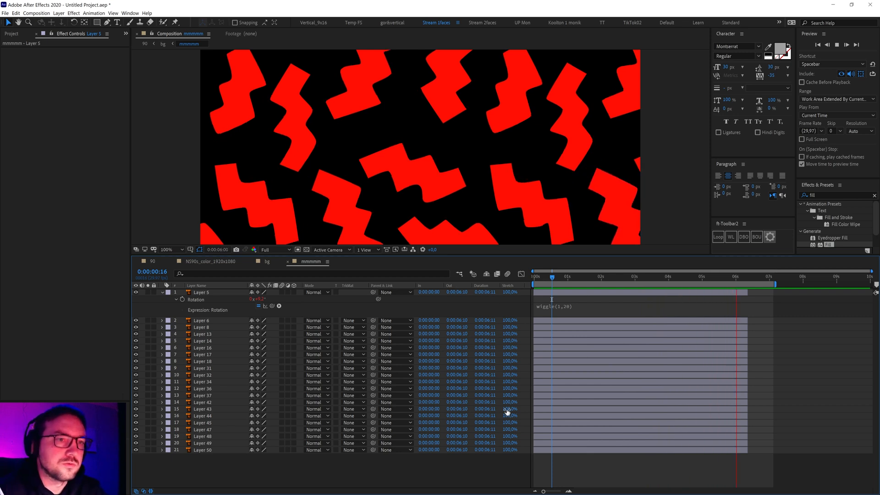
pyautogui.click(599, 278)
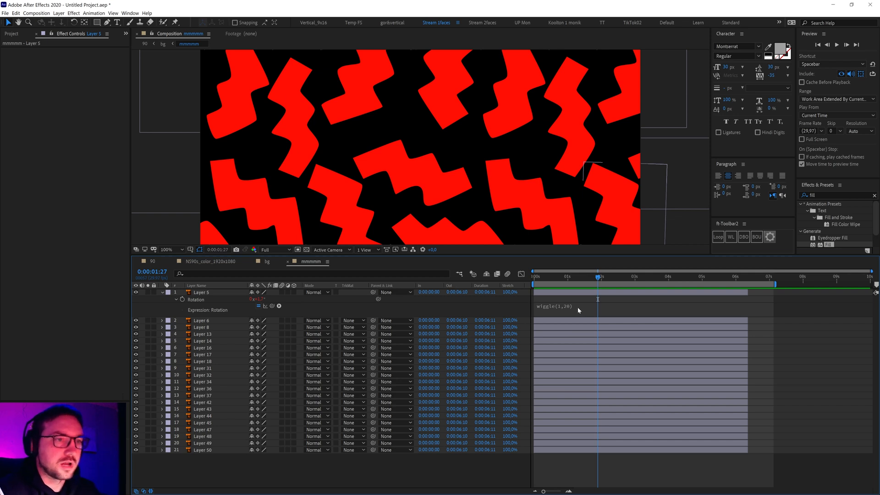
# Copy only the expression from Layer 5's Rotation and paste it onto all the other layers, Layer 6 through Layer 50.
pyautogui.click(196, 299)
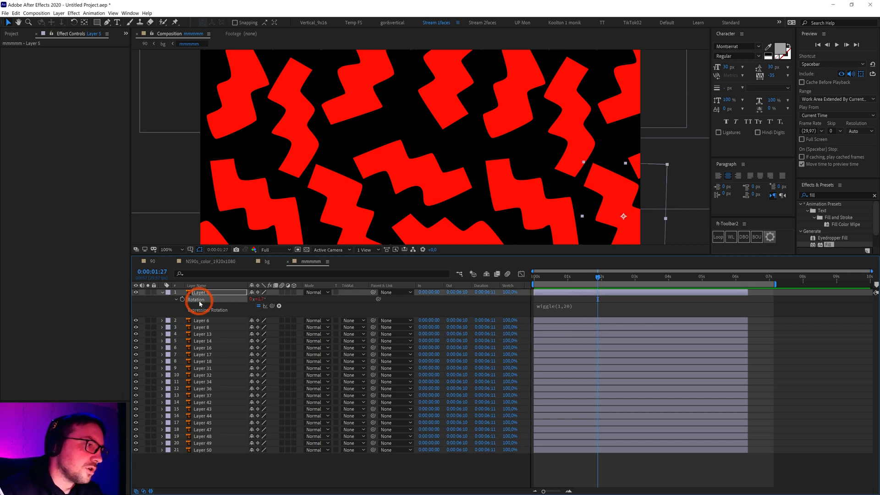
pyautogui.rightClick(195, 299)
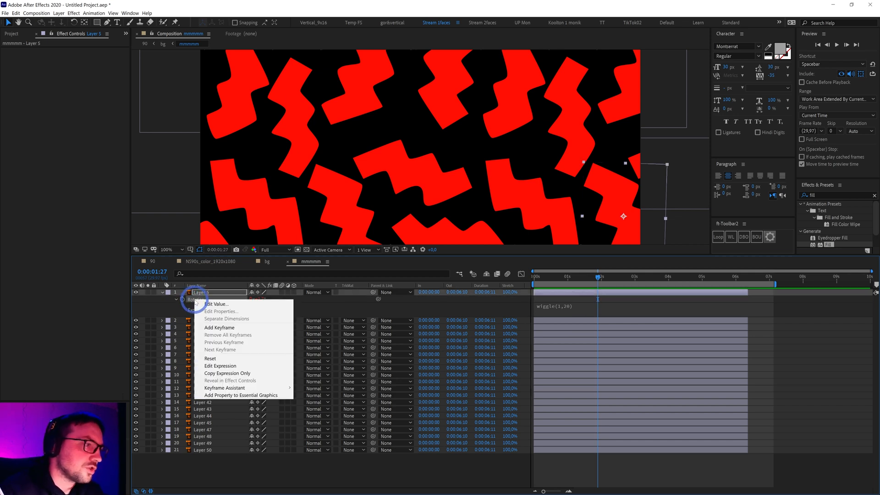
pyautogui.click(230, 375)
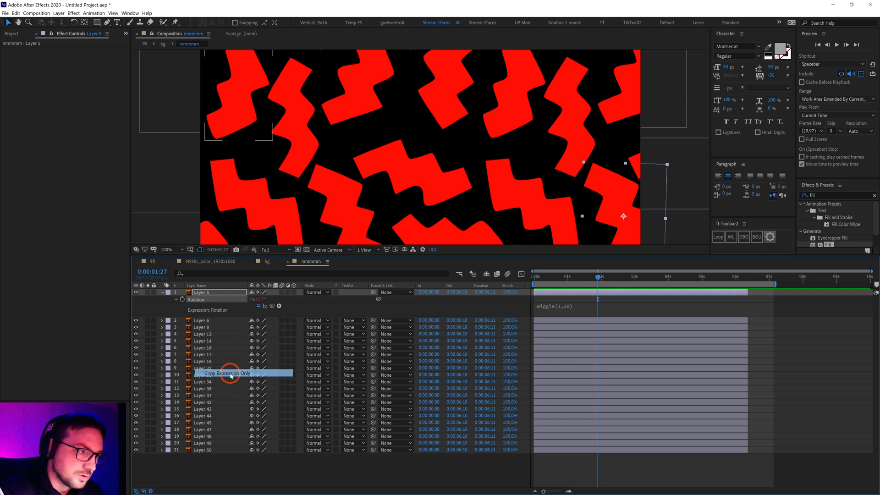
pyautogui.click(205, 321)
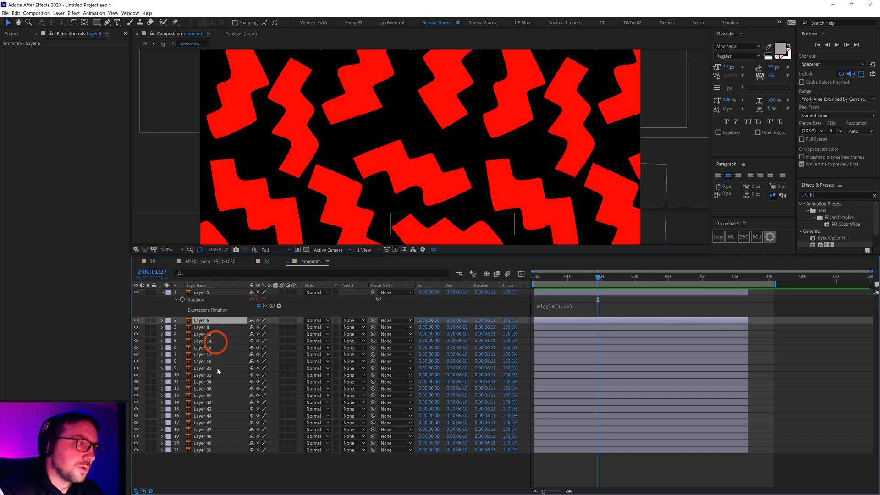
pyautogui.keyDown('shift'); pyautogui.click(209, 450); pyautogui.keyUp('shift')
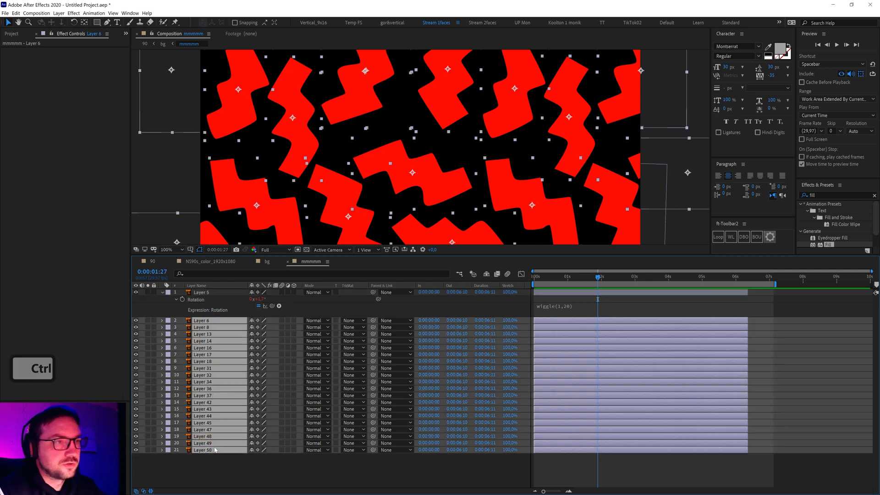
pyautogui.hotkey('ctrl', 'v')
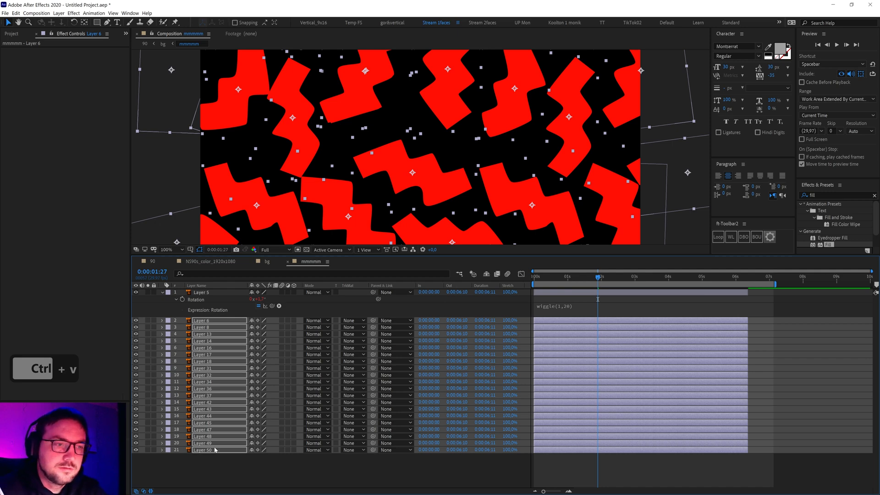
# Preview the wiggling rotation on all layers, collapse Layer 5's properties and scrub through the scale-in from the start of the composition.
pyautogui.click(571, 277)
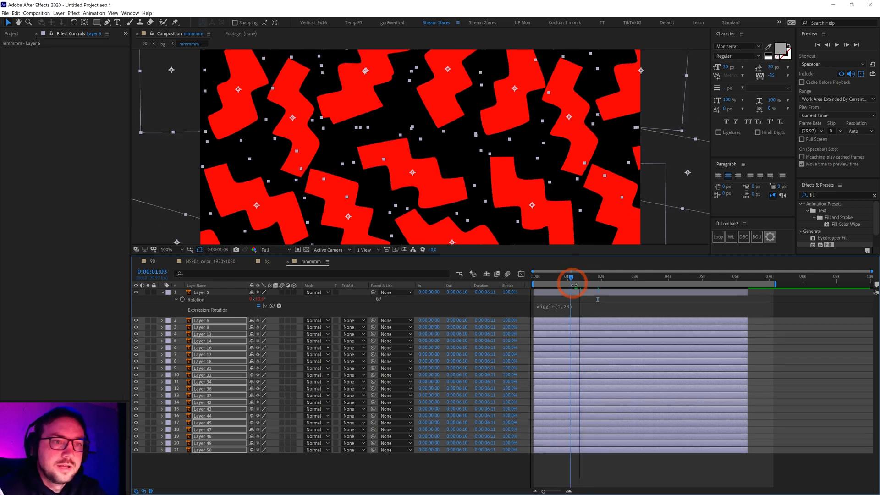
pyautogui.press('0')
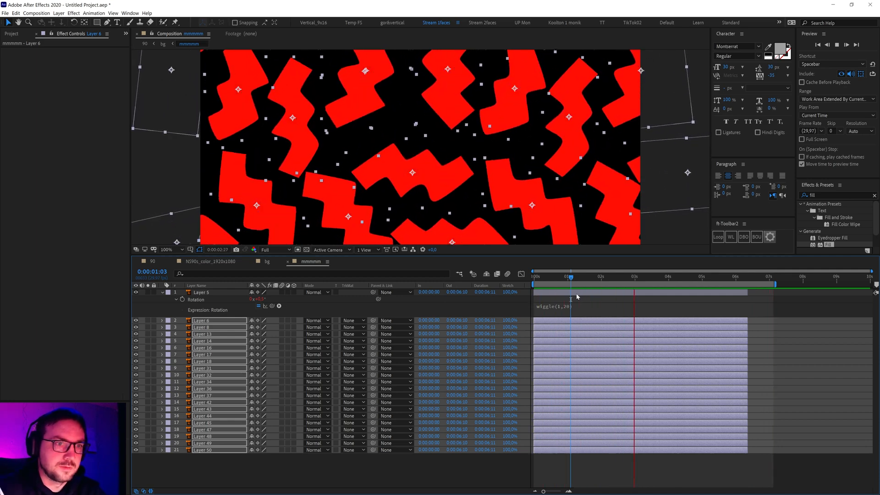
pyautogui.press('space')
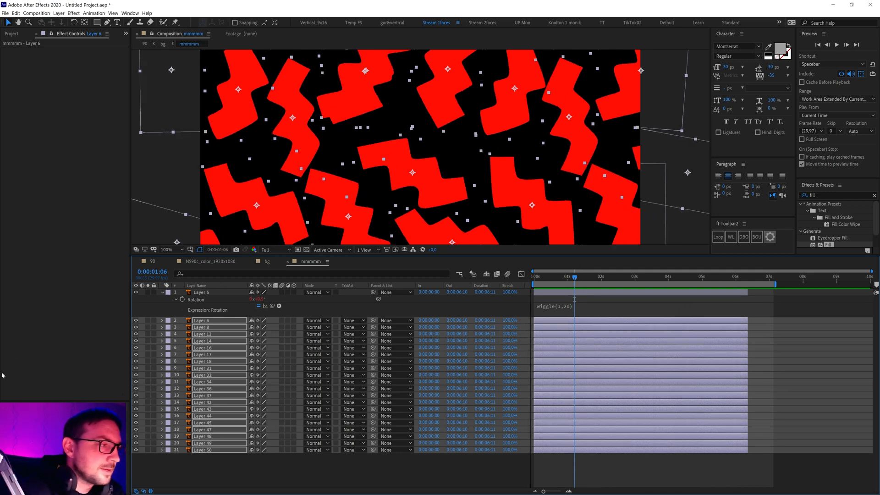
pyautogui.click(163, 292)
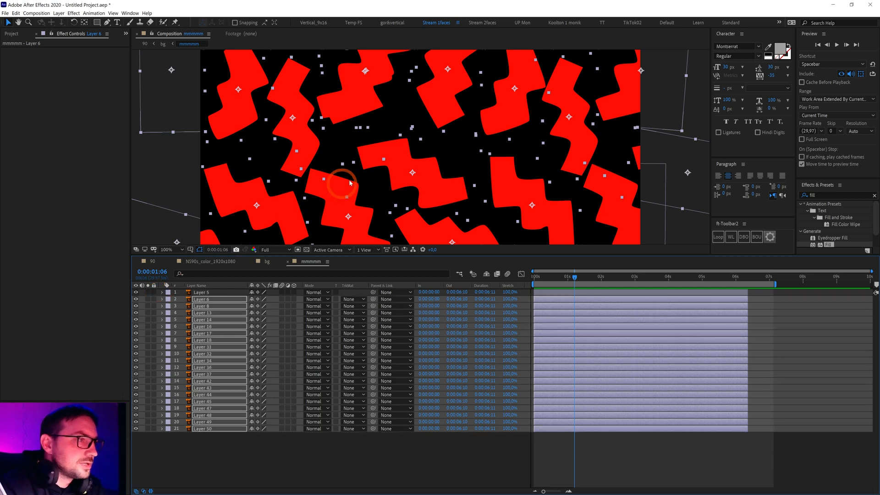
pyautogui.press(',')
pyautogui.press(',')
pyautogui.moveTo(550, 281); pyautogui.dragTo(533, 281)
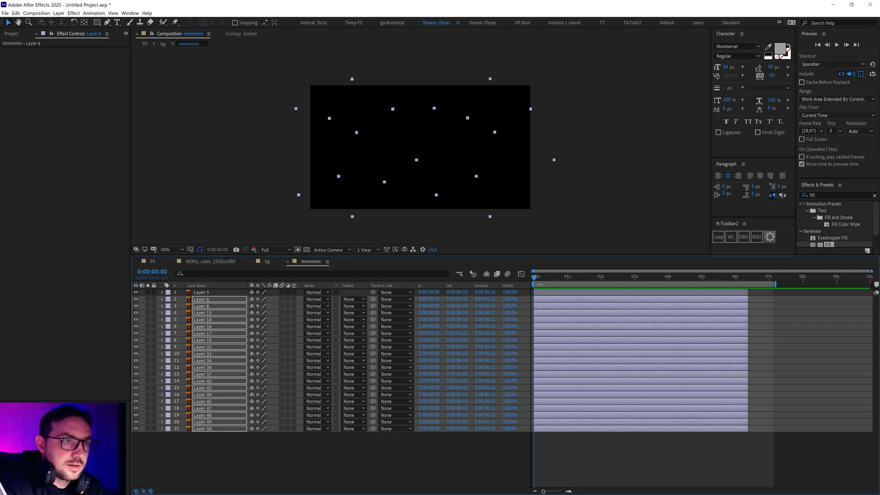
pyautogui.moveTo(535, 278); pyautogui.dragTo(617, 352)
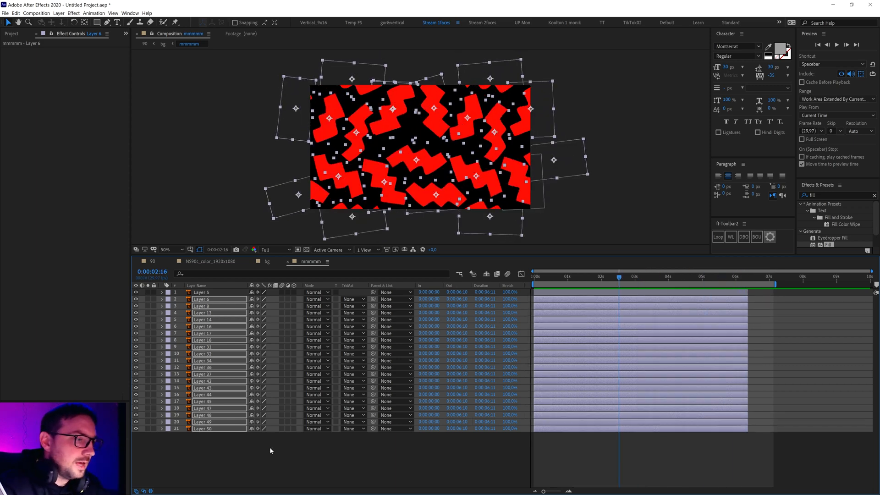
# Shift the shapes along the composition's right edge, Layers 5, 6, 45, 47 and 49, 5 frames later in the timeline.
pyautogui.click(602, 216)
pyautogui.click(563, 279)
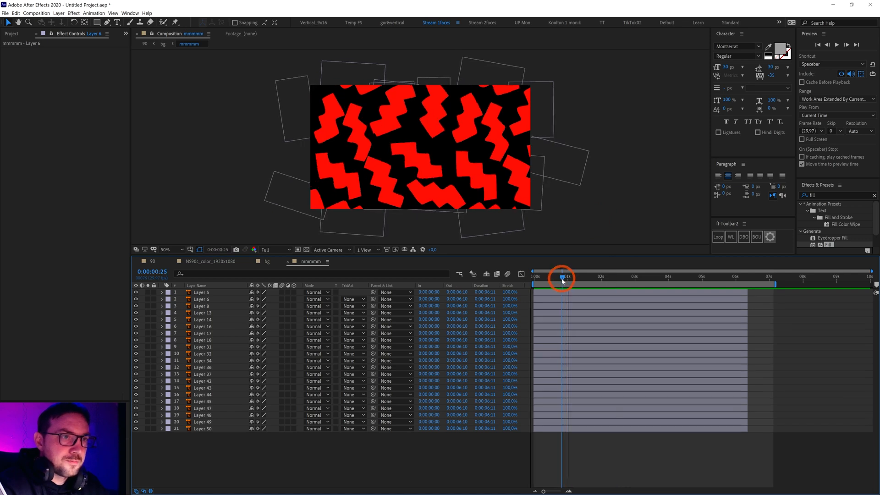
pyautogui.moveTo(612, 221); pyautogui.dragTo(521, 68)
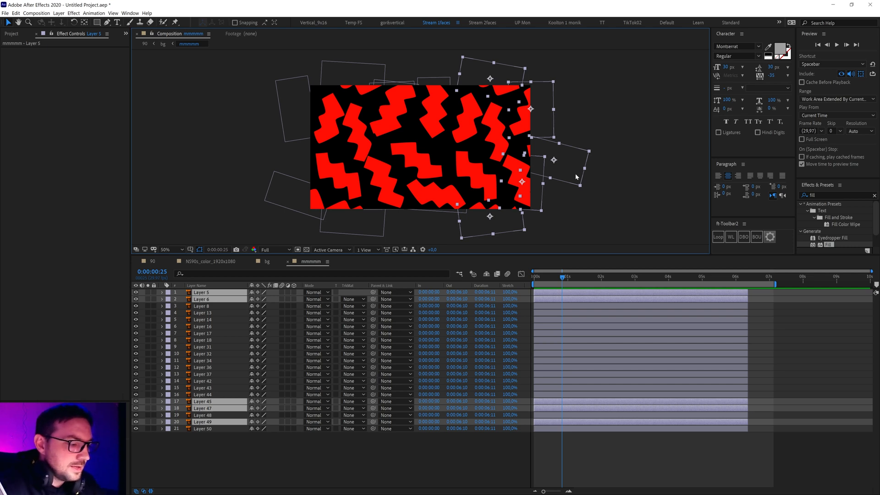
pyautogui.press('alt')
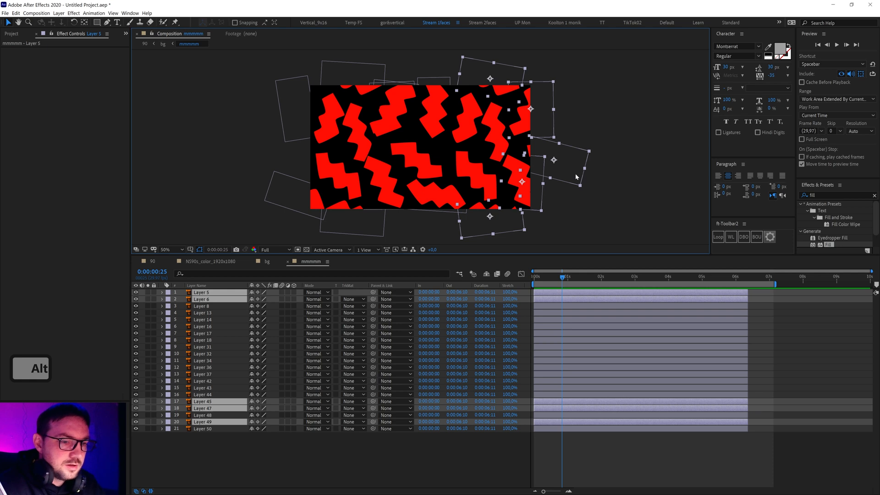
pyautogui.hotkey('alt', 'pagedown')
pyautogui.hotkey('alt', 'pagedown')
pyautogui.hotkey('alt', 'pagedown')
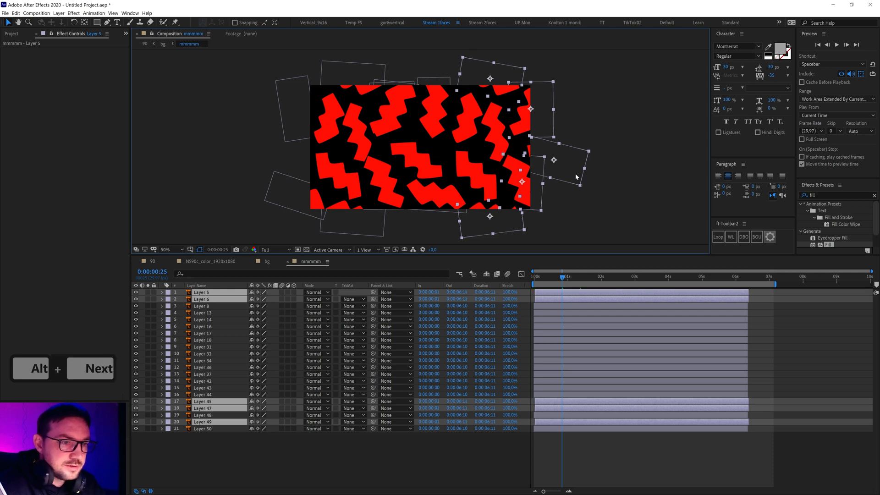
pyautogui.hotkey('alt', 'pagedown')
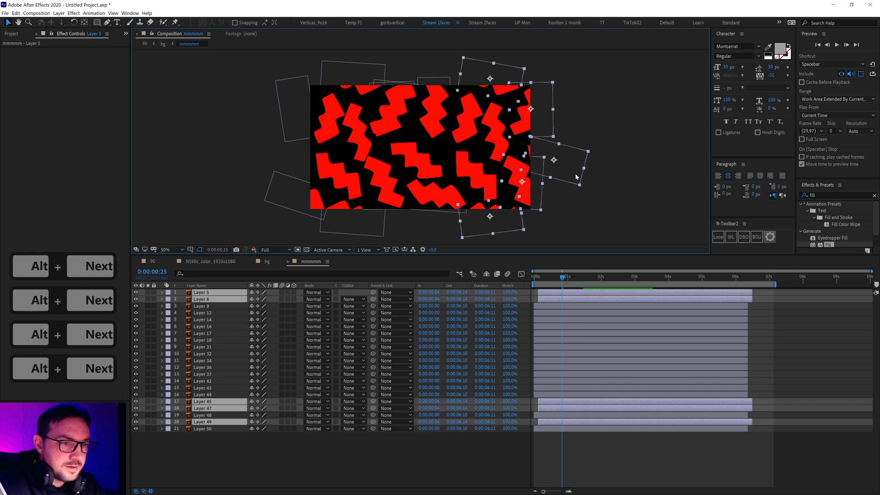
pyautogui.hotkey('alt', 'pagedown')
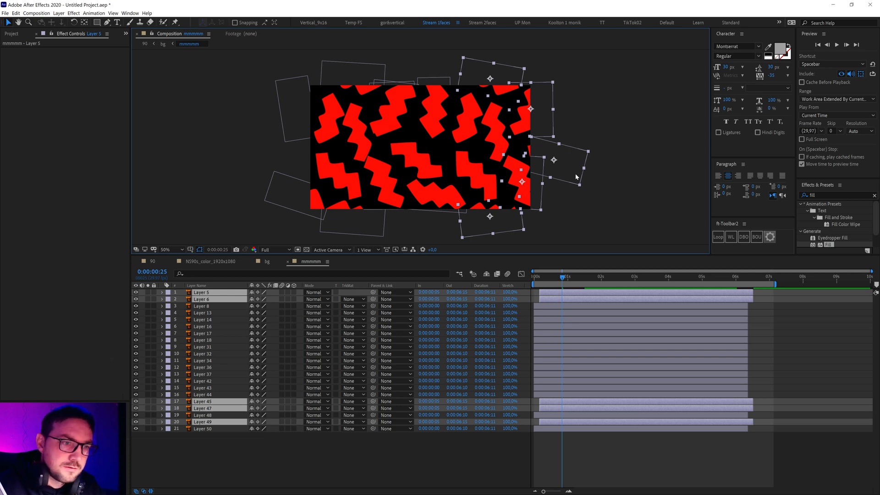
# Extend the selection to the neighbouring shapes, Layers 8, 42 and 43, and shift all the selected layers another 5 frames later.
pyautogui.moveTo(617, 232); pyautogui.dragTo(473, 57)
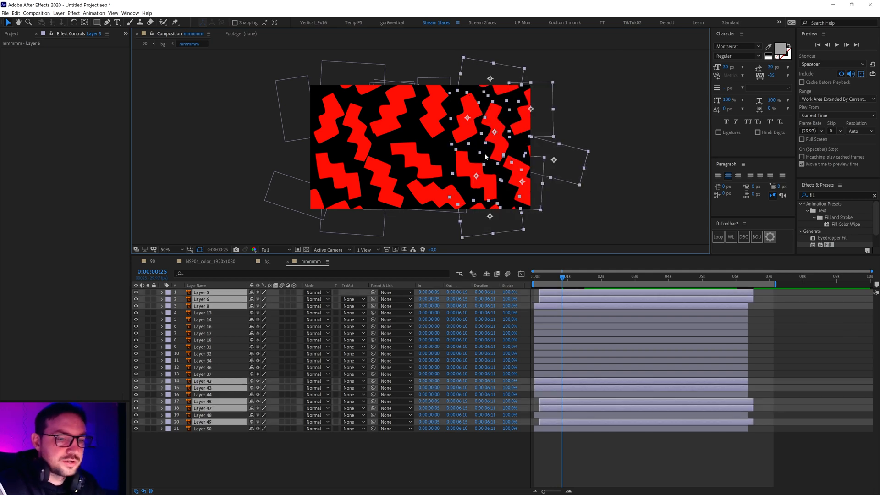
pyautogui.press('alt')
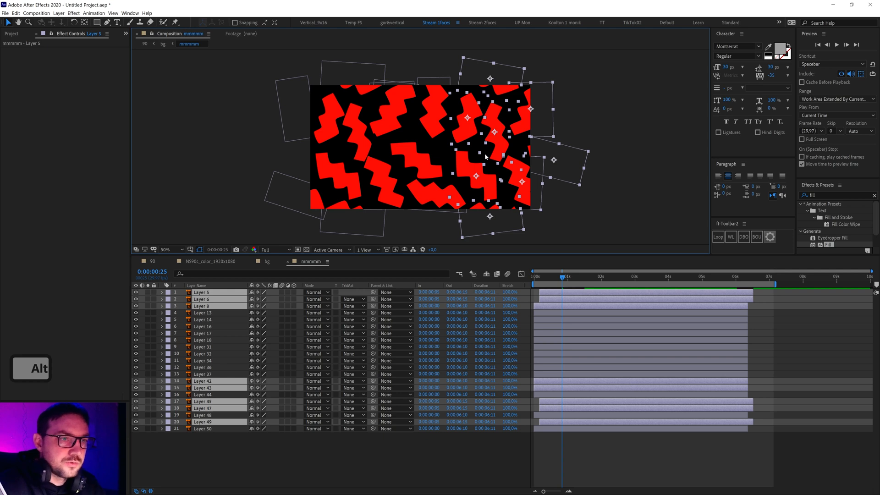
pyautogui.hotkey('alt', 'pagedown')
pyautogui.hotkey('alt', 'pagedown')
pyautogui.hotkey('alt', 'pagedown')
pyautogui.hotkey('alt', 'pagedown')
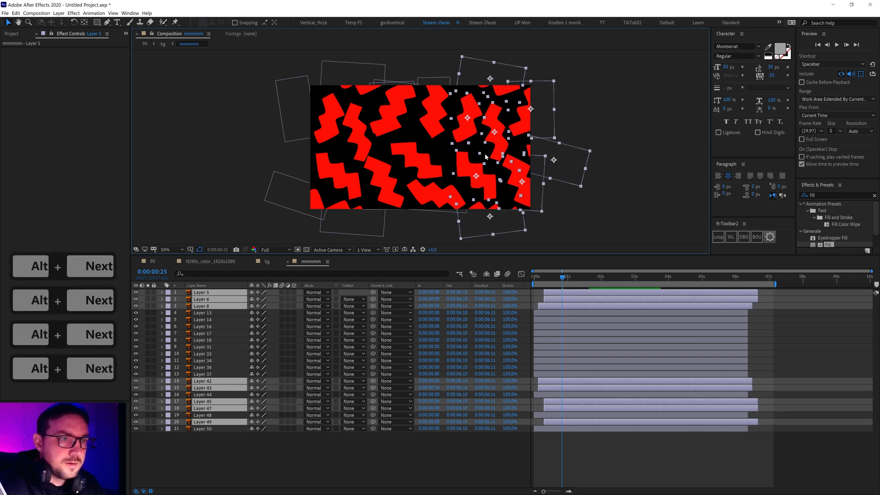
pyautogui.hotkey('alt', 'pagedown')
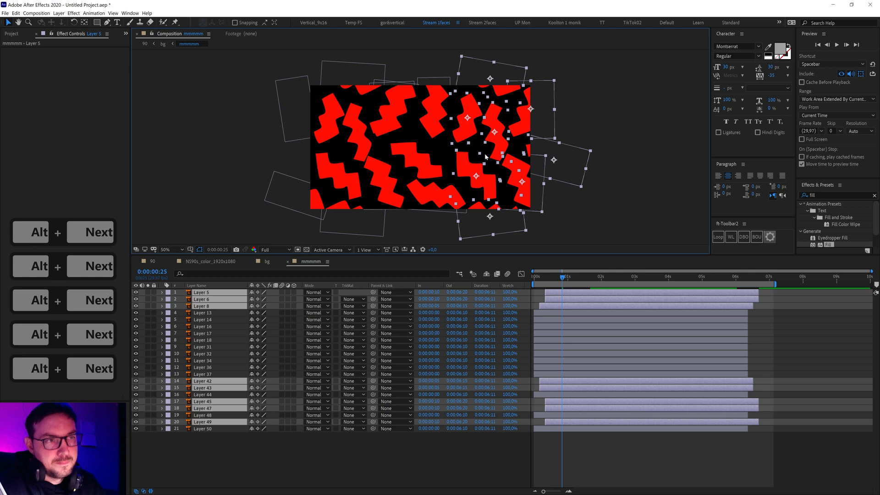
# Delete the duplicate zigzag Layer 34 stacked in the upper middle of the composition.
pyautogui.moveTo(612, 225); pyautogui.dragTo(412, 54)
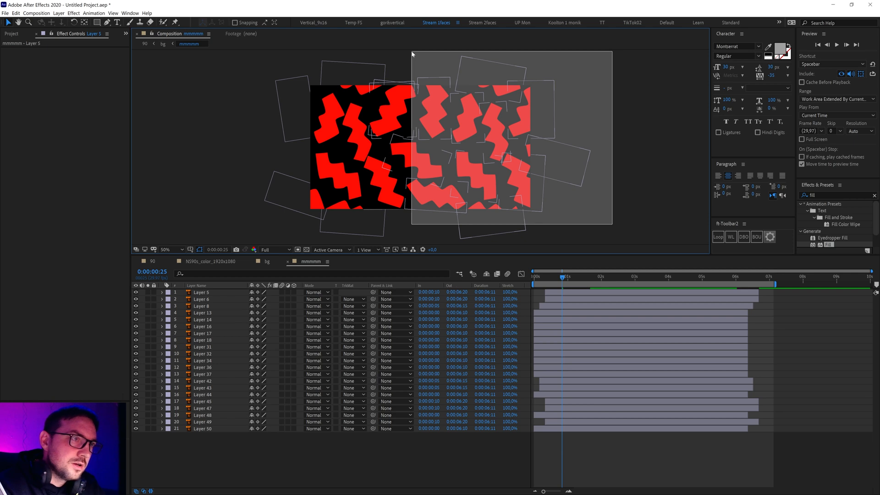
pyautogui.moveTo(412, 54); pyautogui.dragTo(412, 53)
pyautogui.click(433, 121)
pyautogui.click(385, 121)
pyautogui.moveTo(389, 122)
pyautogui.mouseDown()
pyautogui.moveTo(403, 139)
pyautogui.moveTo(383, 110)
pyautogui.moveTo(403, 153)
pyautogui.moveTo(386, 119)
pyautogui.moveTo(396, 140)
pyautogui.moveTo(412, 144)
pyautogui.moveTo(402, 115)
pyautogui.mouseUp()
pyautogui.press('Delete')
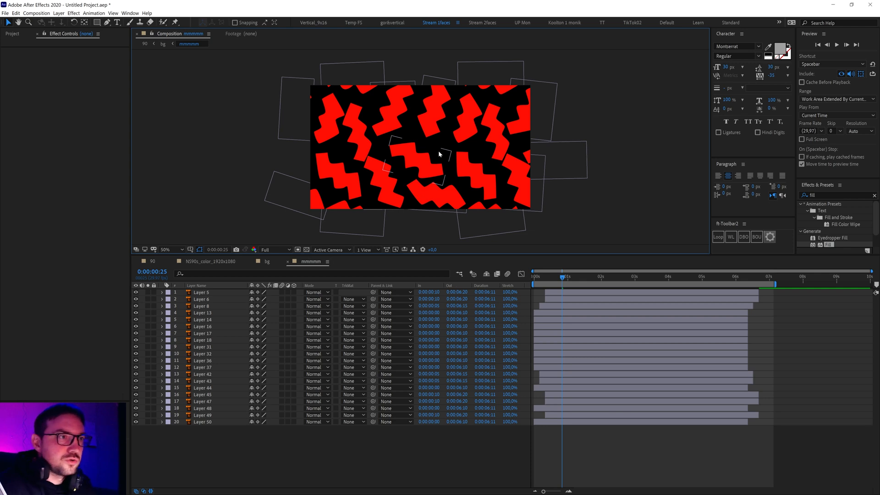
# Check for stacked duplicates by deleting Layers 50, 48, 44 and 18 one at a time and undoing each deletion.
pyautogui.click(439, 154)
pyautogui.press('Delete')
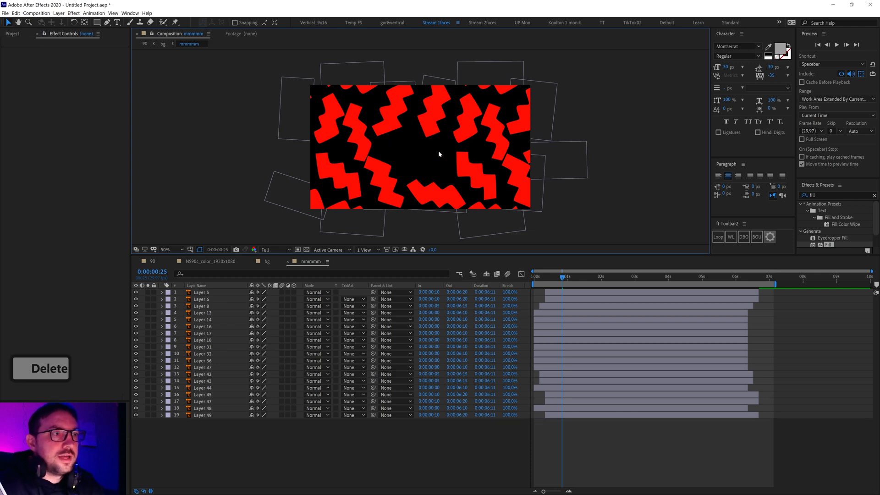
pyautogui.hotkey('ctrl', 'z')
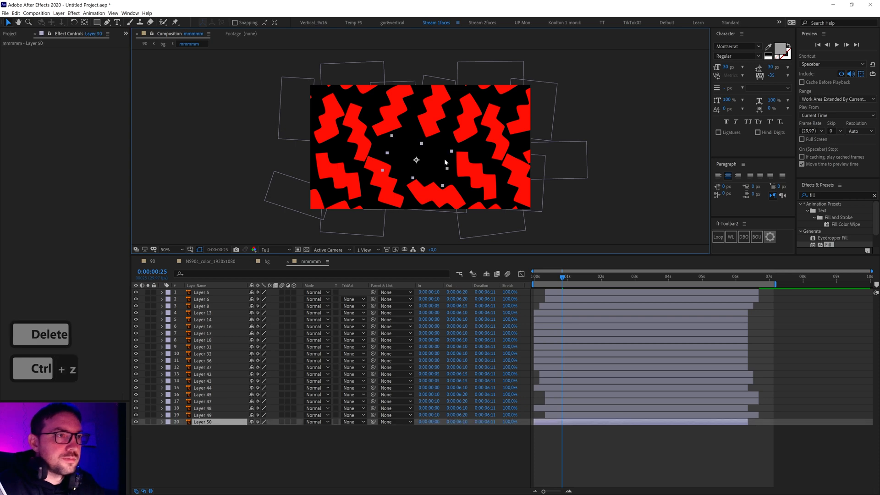
pyautogui.click(585, 277)
pyautogui.click(441, 127)
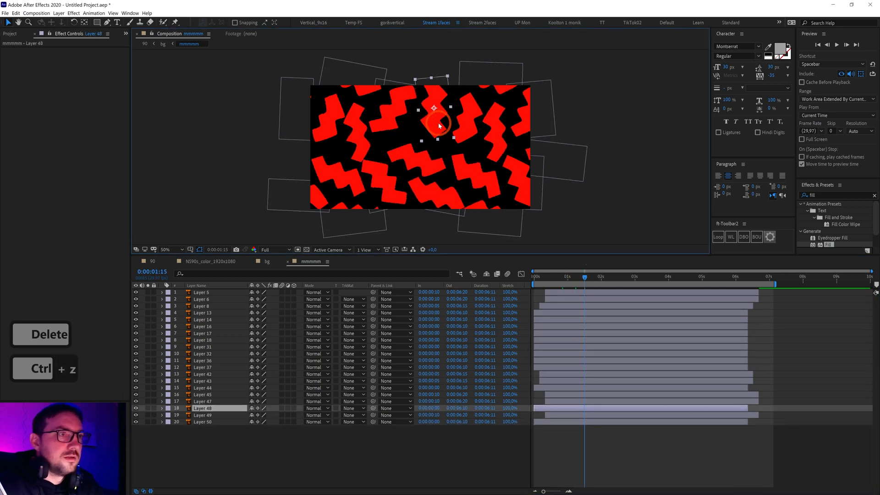
pyautogui.press('Delete')
pyautogui.hotkey('ctrl', 'z')
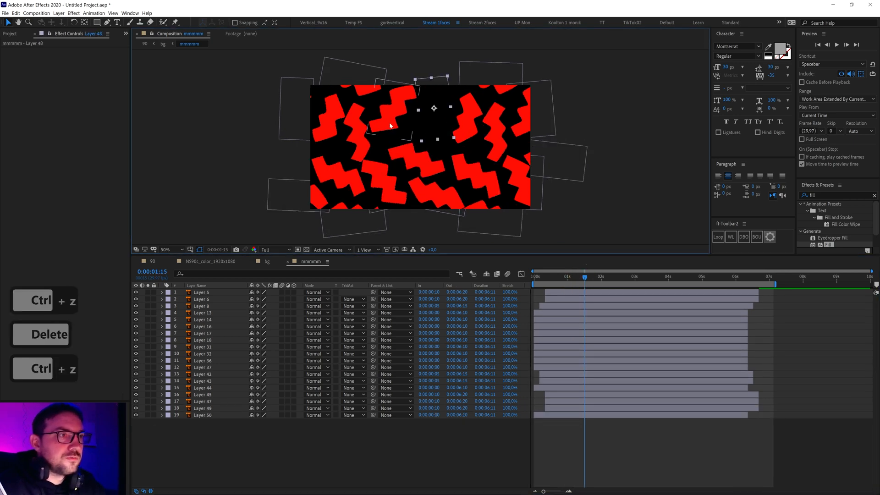
pyautogui.click(392, 124)
pyautogui.press('Delete')
pyautogui.hotkey('ctrl', 'z')
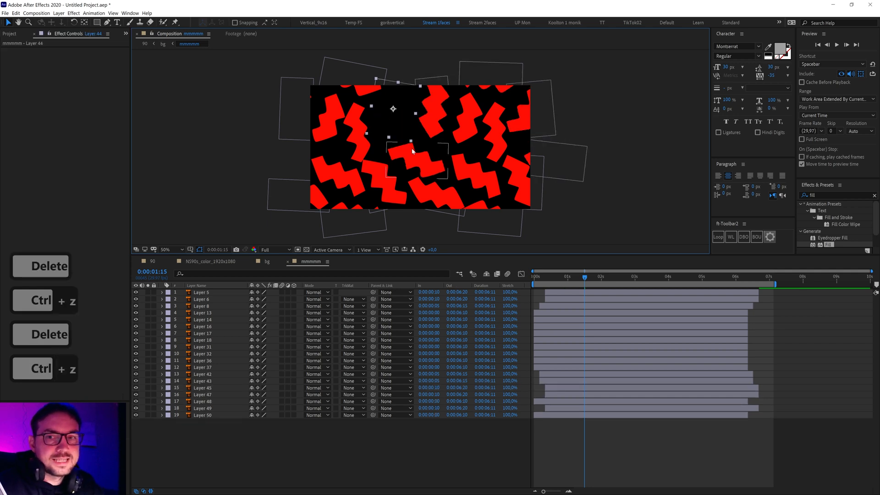
pyautogui.click(346, 184)
pyautogui.press('Delete')
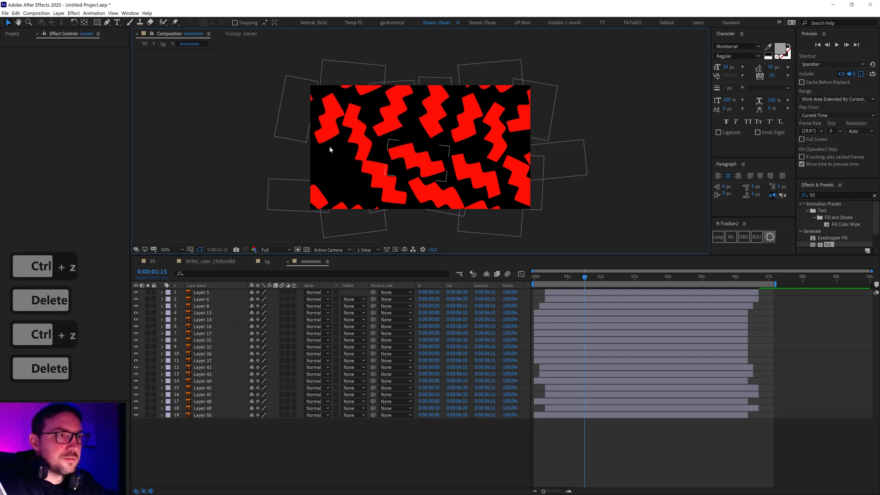
pyautogui.hotkey('ctrl', 'z')
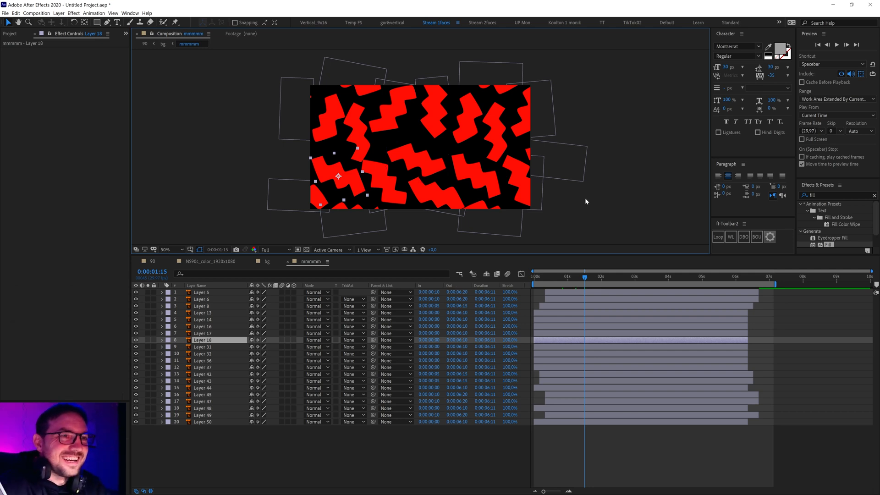
# Select the shapes in the composition's right half, including Layers 16, 48 and 50, and shift them all 5 frames later.
pyautogui.moveTo(610, 223); pyautogui.dragTo(419, 70)
pyautogui.hotkey('alt', 'pagedown')
pyautogui.hotkey('alt', 'pagedown')
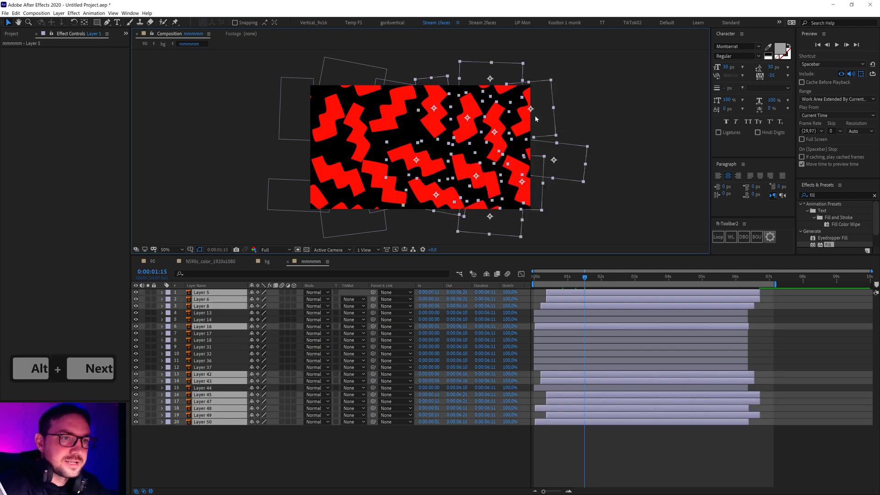
pyautogui.hotkey('alt', 'pagedown')
pyautogui.hotkey('alt', 'pagedown')
pyautogui.hotkey('alt', 'pagedown')
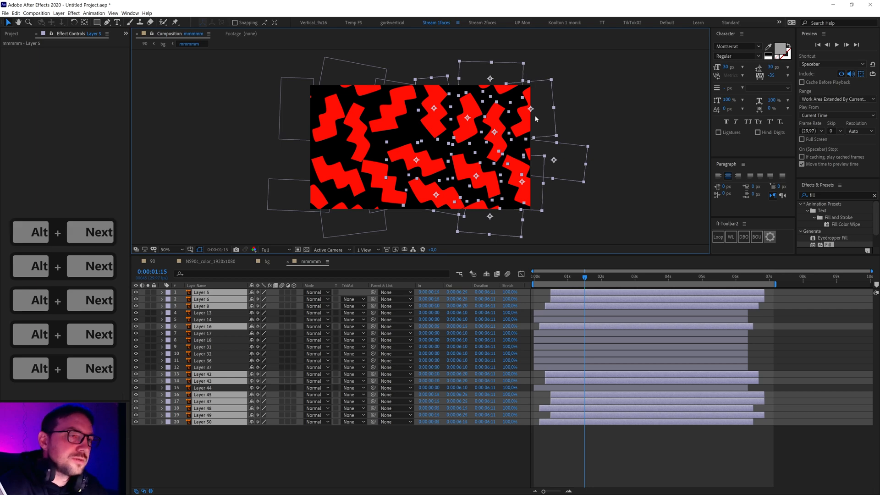
# Select every shape except Layers 17, 32 and 37 at the composition's left edge and shift them 5 frames later.
pyautogui.moveTo(600, 233); pyautogui.dragTo(257, 45)
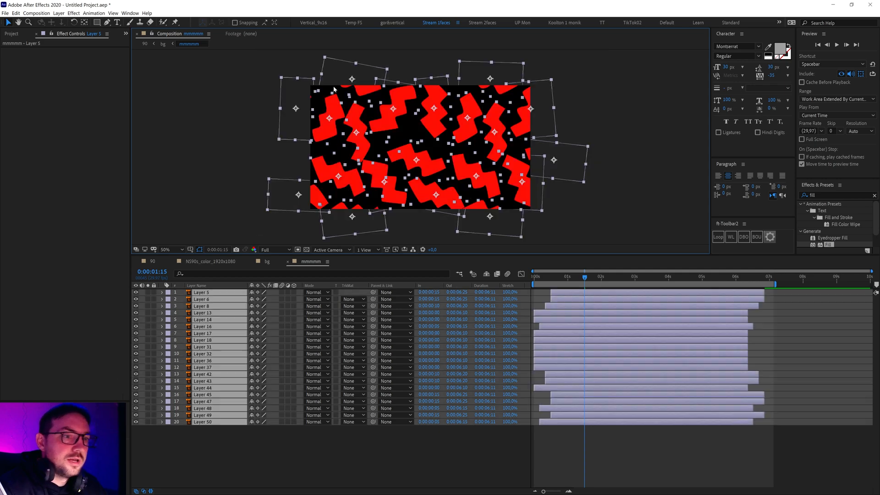
pyautogui.moveTo(582, 235); pyautogui.dragTo(356, 65)
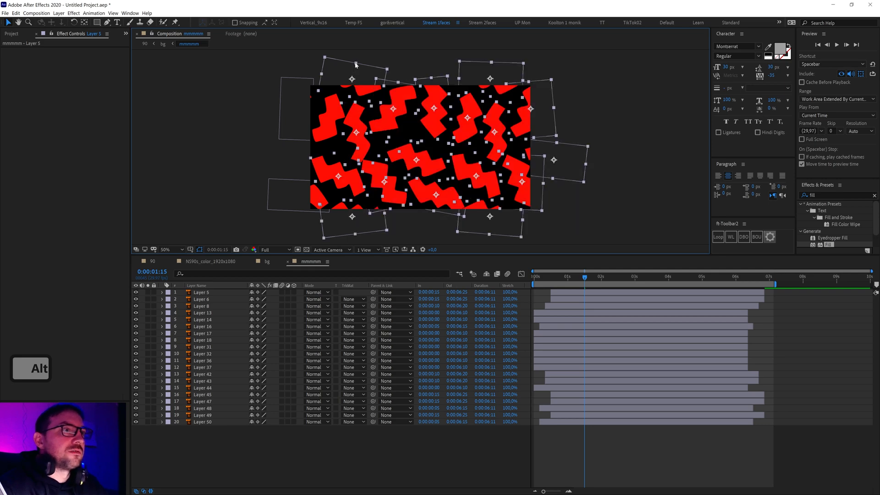
pyautogui.hotkey('alt', 'pagedown')
pyautogui.hotkey('alt', 'pagedown')
pyautogui.hotkey('alt', 'pagedown')
pyautogui.hotkey('alt', 'pagedown')
pyautogui.hotkey('alt', 'pagedown')
pyautogui.hotkey('alt', 'pagedown')
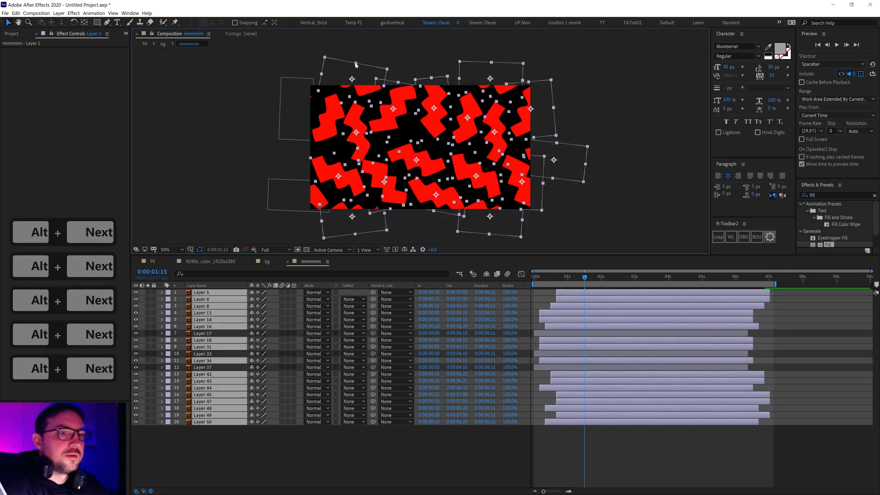
# Check the earliest-starting Layers 37, 32 and 17, and preview the staggered zigzag animation through to its end.
pyautogui.moveTo(620, 238); pyautogui.dragTo(261, 32)
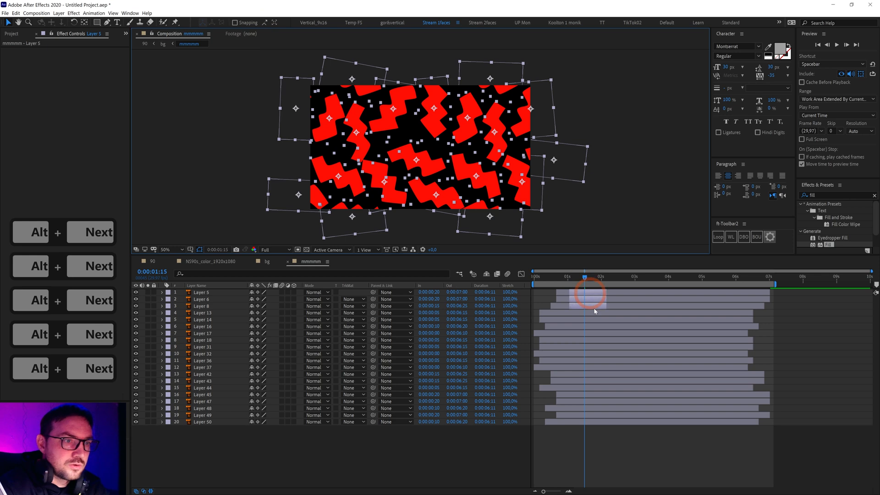
pyautogui.click(538, 379)
pyautogui.click(537, 367)
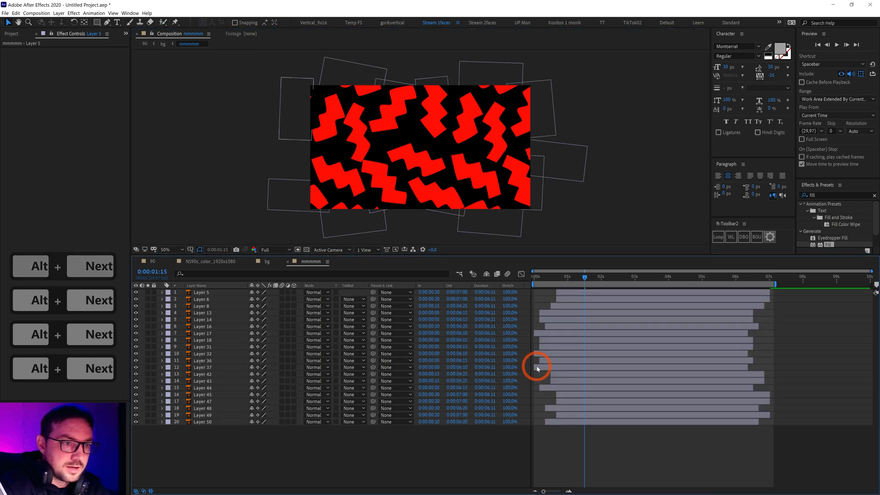
pyautogui.click(537, 355)
pyautogui.click(538, 334)
pyautogui.moveTo(558, 282); pyautogui.dragTo(499, 312)
pyautogui.press('KP_0')
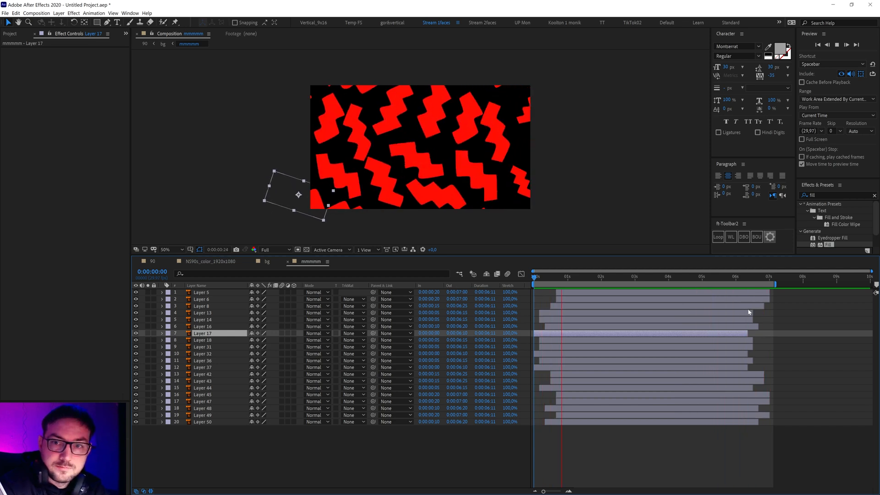
pyautogui.press('0')
pyautogui.moveTo(763, 279); pyautogui.dragTo(769, 281)
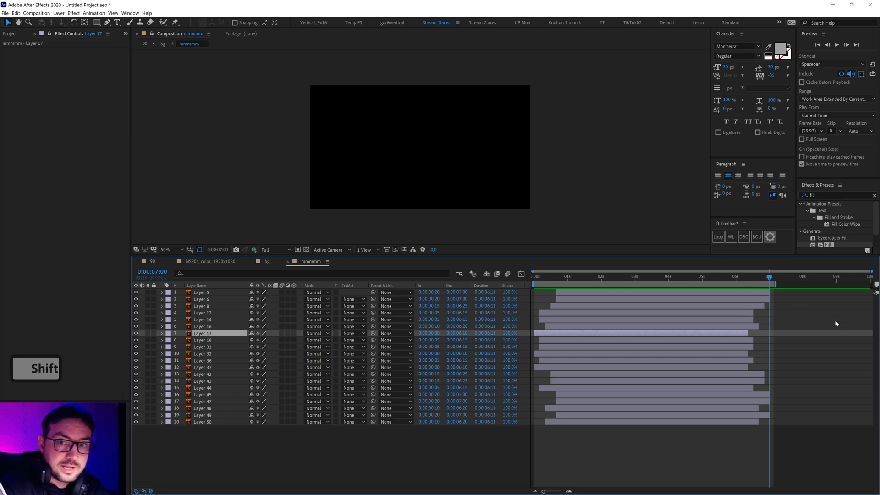
pyautogui.click(735, 278)
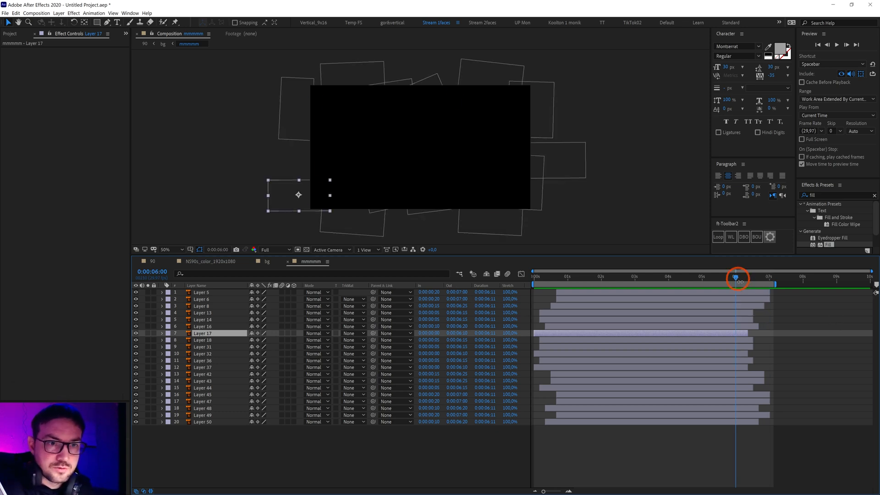
pyautogui.click(761, 278)
pyautogui.moveTo(761, 279); pyautogui.dragTo(611, 344)
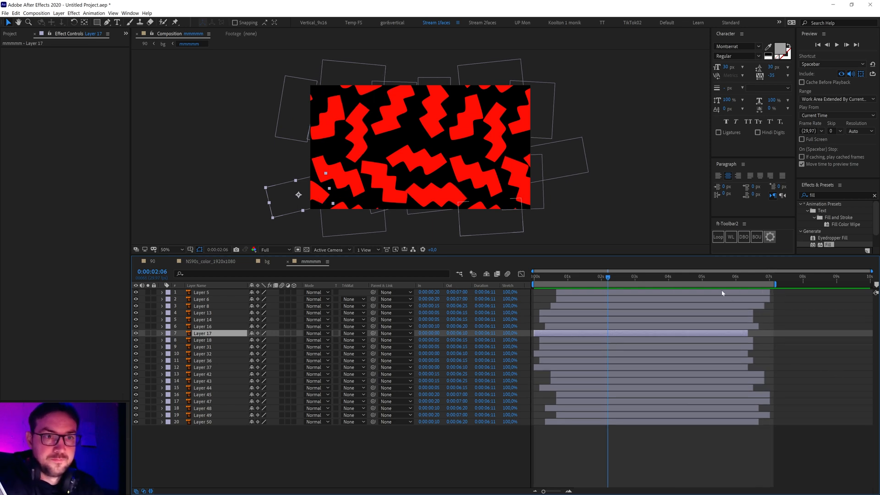
# Set the work area end at 0:00:07:00 and trim the zigzag composition to it.
pyautogui.moveTo(761, 277); pyautogui.dragTo(769, 297)
pyautogui.press('n')
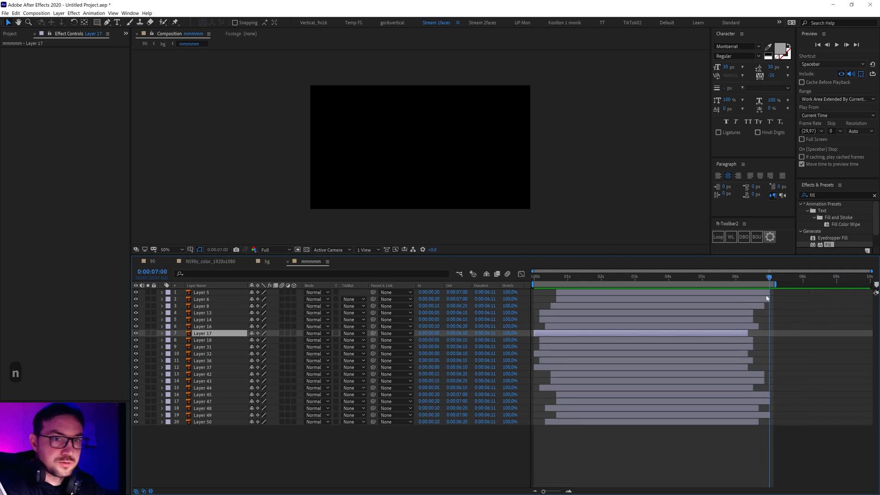
pyautogui.rightClick(653, 284)
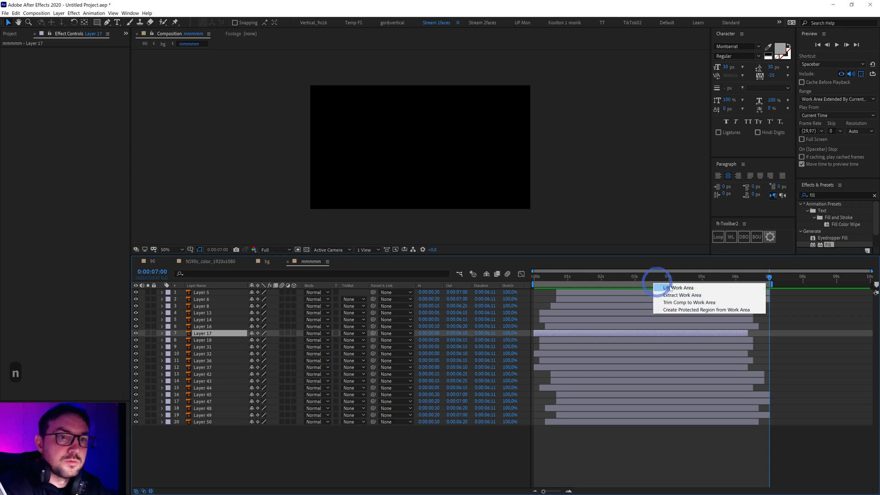
pyautogui.click(682, 303)
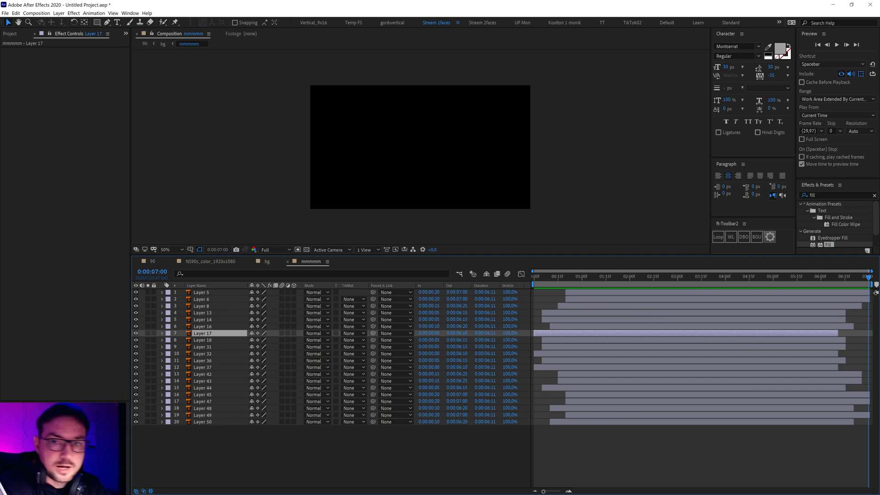
pyautogui.moveTo(858, 284)
pyautogui.mouseDown()
pyautogui.moveTo(497, 299)
pyautogui.moveTo(872, 291)
pyautogui.mouseUp()
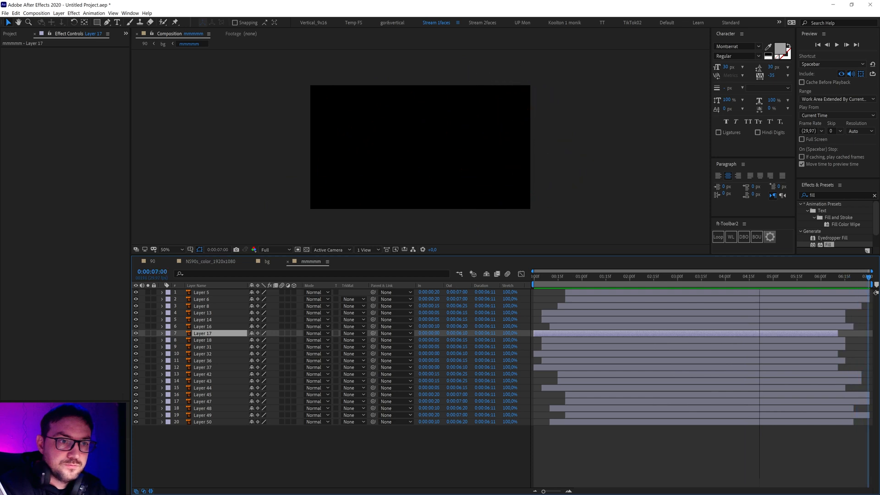
# Close the zigzag composition, show the Color Fill 1 layer in the bg composition and preview the background from the start.
pyautogui.click(287, 261)
pyautogui.moveTo(613, 278); pyautogui.dragTo(526, 282)
pyautogui.press('space')
pyautogui.click(135, 299)
pyautogui.click(408, 307)
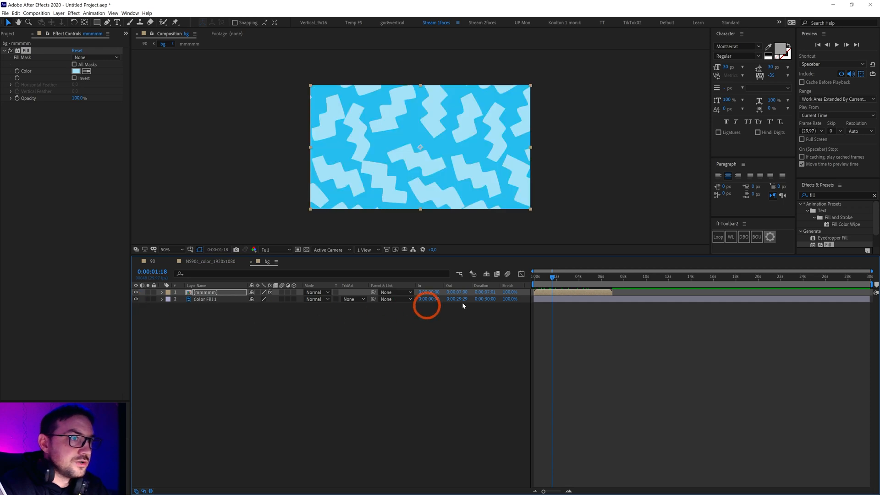
pyautogui.moveTo(551, 279); pyautogui.dragTo(522, 286)
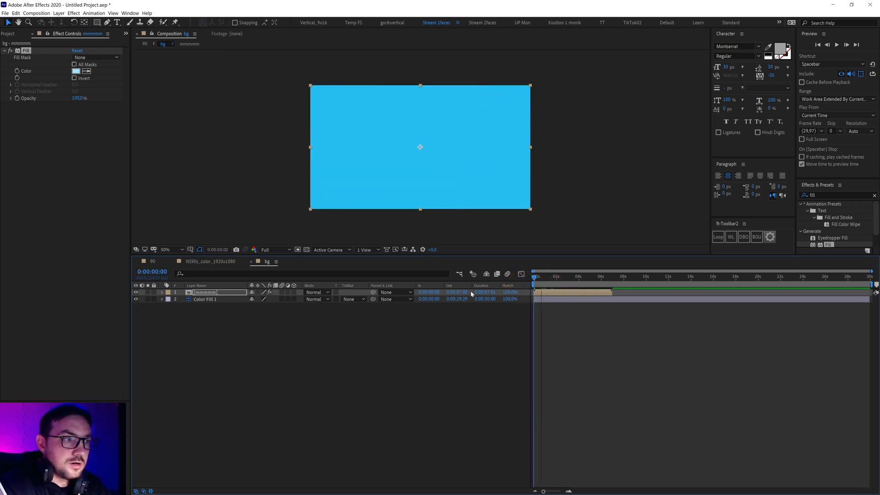
# Fade in the Color Fill 1 layer with Opacity keyframes of 0% at 0:00:00:00 and 99% at 0:00:00:10.
pyautogui.click(205, 302)
pyautogui.press('t')
pyautogui.moveTo(254, 306); pyautogui.dragTo(40, 298)
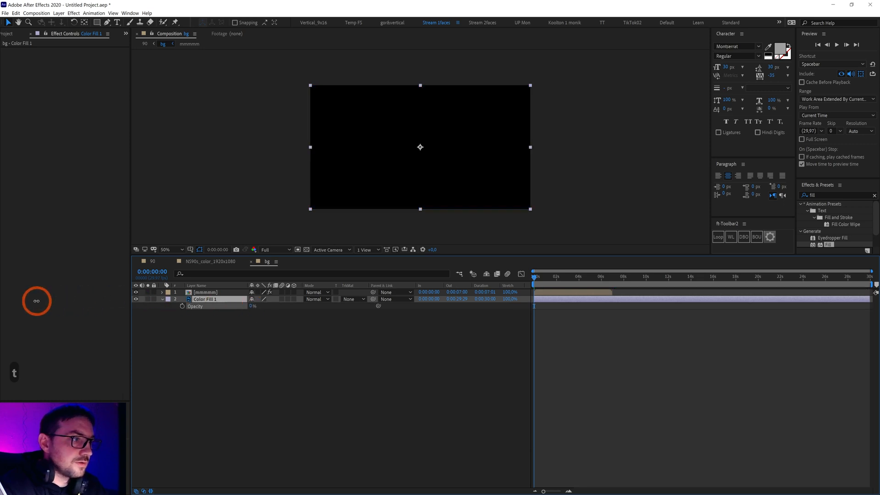
pyautogui.click(182, 307)
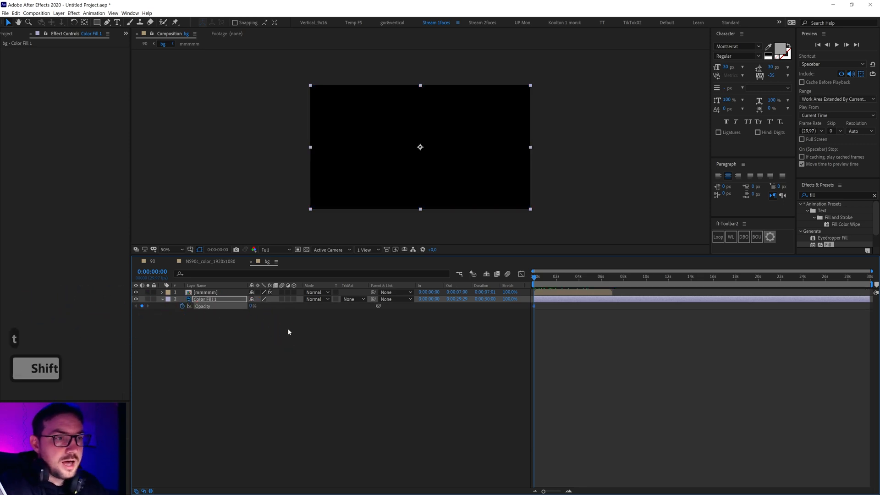
pyautogui.hotkey('shift', 'pagedown')
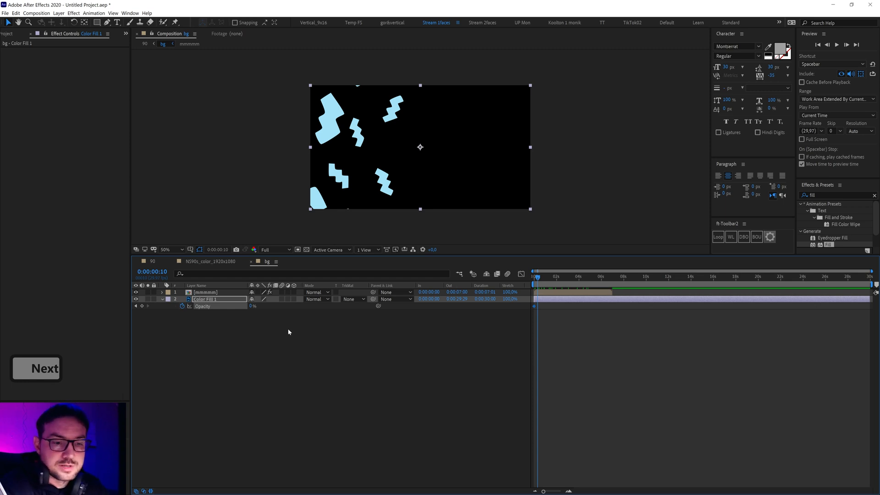
pyautogui.moveTo(253, 305); pyautogui.dragTo(438, 321)
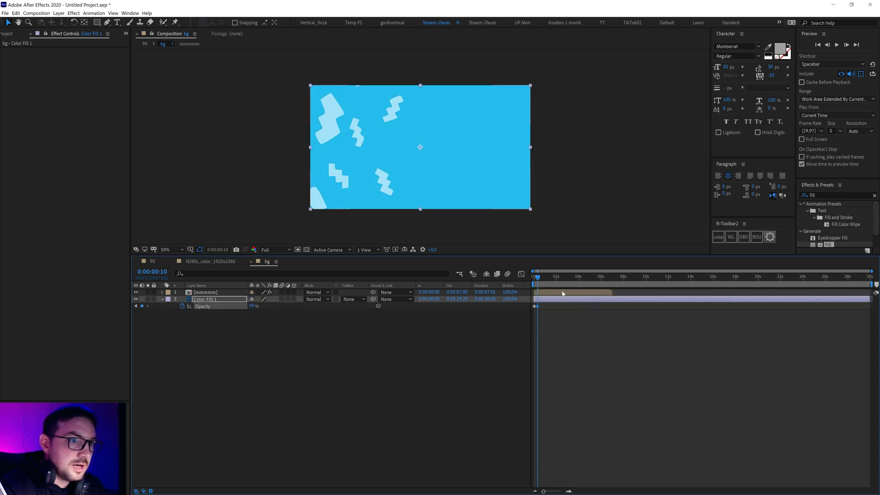
# Move Color Fill 1 to start at 0:00:01:02 and create a fade-out by pasting its Opacity keyframes at 0:00:05:20 and time-reversing them.
pyautogui.moveTo(538, 279); pyautogui.dragTo(524, 319)
pyautogui.hotkey('ctrl', 'c')
pyautogui.hotkey('ctrl', 'v')
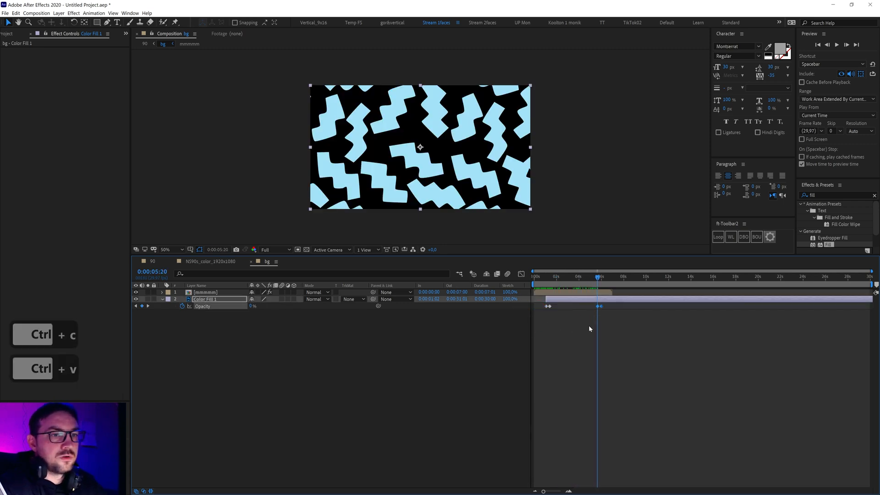
pyautogui.rightClick(598, 308)
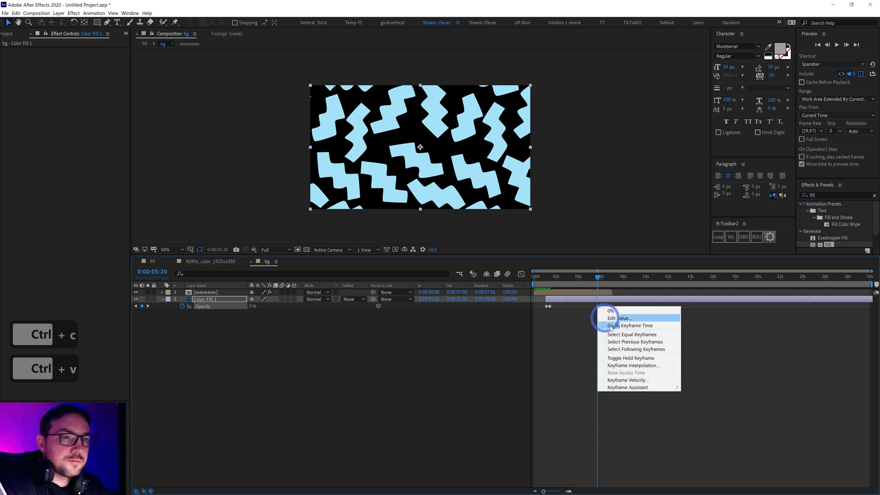
pyautogui.moveTo(634, 387)
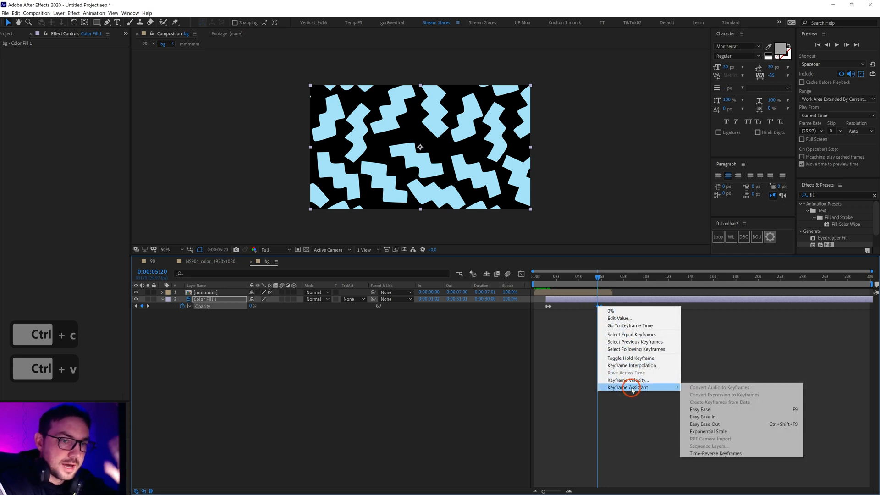
pyautogui.click(725, 453)
# Trim the end of the Color Fill 1 layer to 0:00:06:11, at the last fade-out keyframe.
pyautogui.moveTo(597, 281); pyautogui.dragTo(614, 299)
pyautogui.click(619, 293)
pyautogui.hotkey('alt', ']')
# End the bg composition's work area at 0:00:07:00 and trim the composition to it.
pyautogui.moveTo(874, 284); pyautogui.dragTo(708, 312)
pyautogui.press('n')
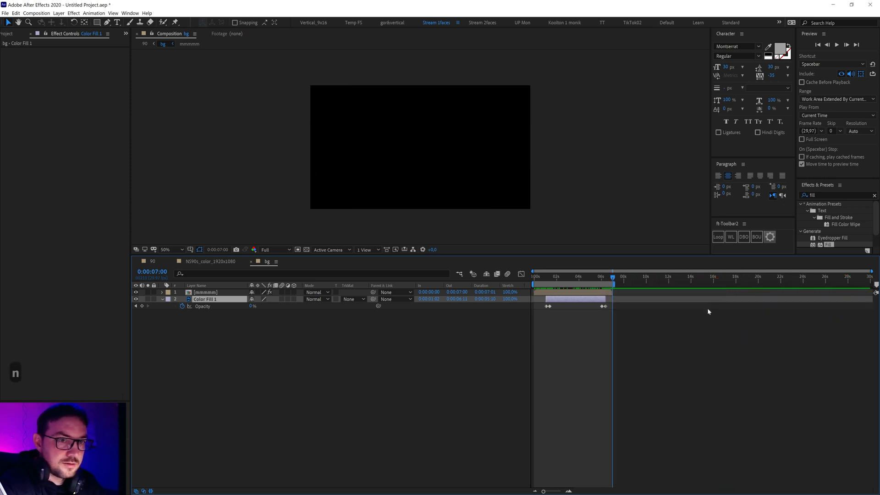
pyautogui.rightClick(558, 285)
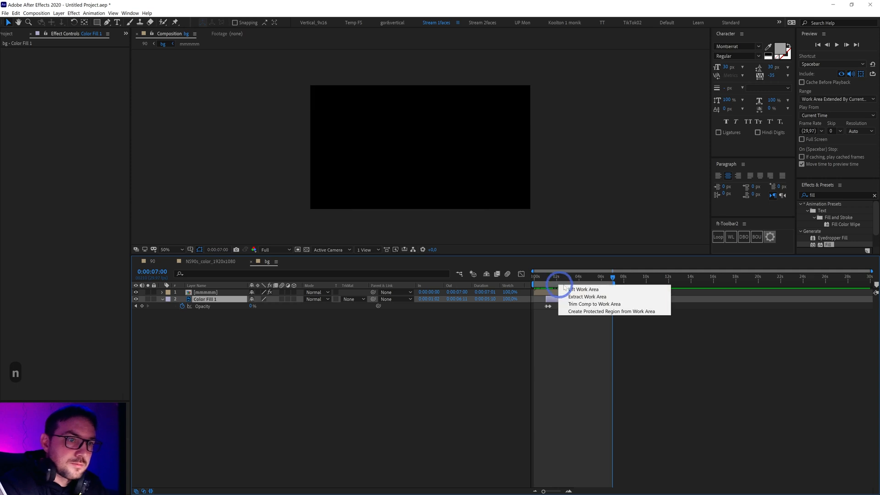
pyautogui.click(589, 304)
# Preview the bg composition from the start to check the zigzags against the fading blue fill.
pyautogui.moveTo(859, 280); pyautogui.dragTo(490, 289)
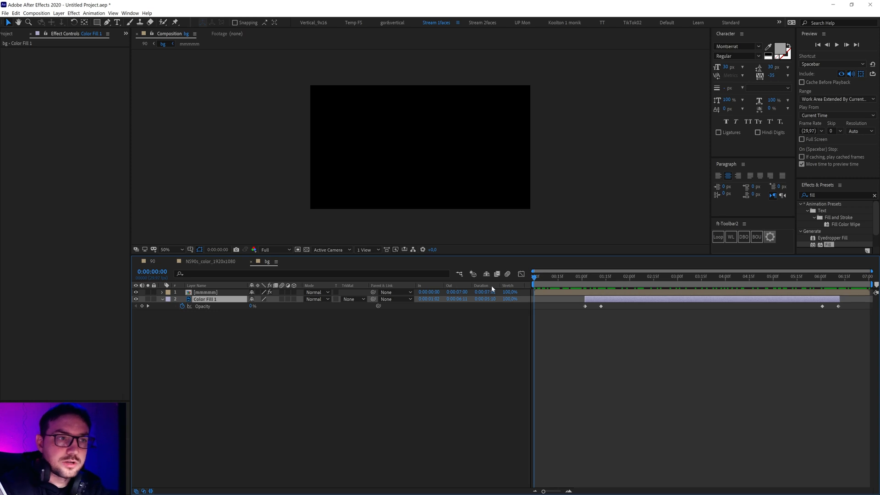
pyautogui.press('KP_0')
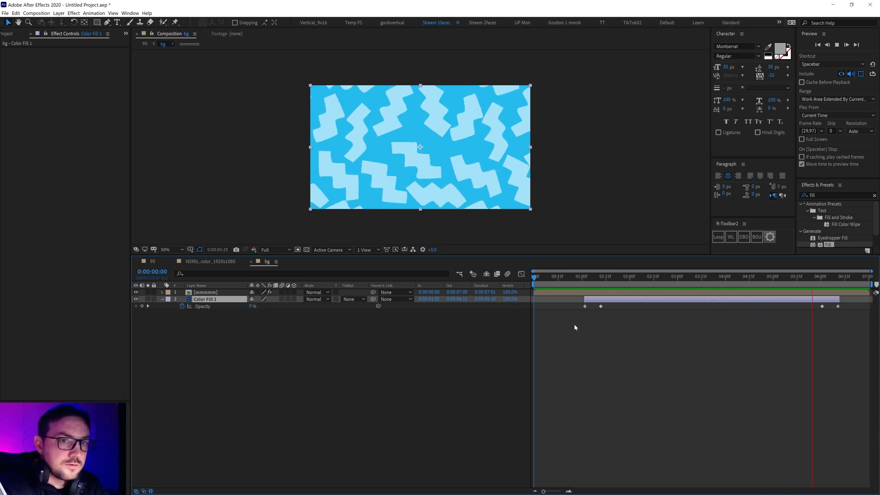
pyautogui.press('0')
pyautogui.click(435, 347)
pyautogui.moveTo(572, 278); pyautogui.dragTo(662, 279)
pyautogui.click(433, 317)
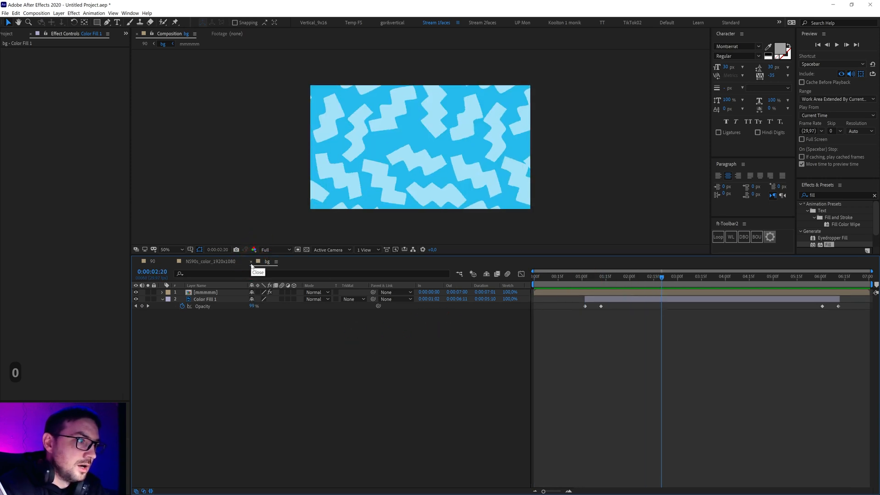
# Close the bg and NS90s_color_1920x1080 compositions and return to the 90 composition.
pyautogui.click(251, 263)
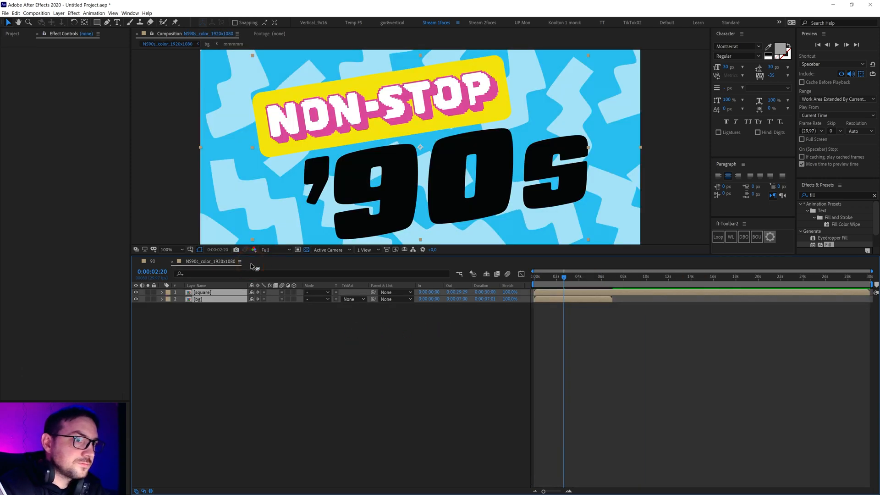
pyautogui.click(152, 263)
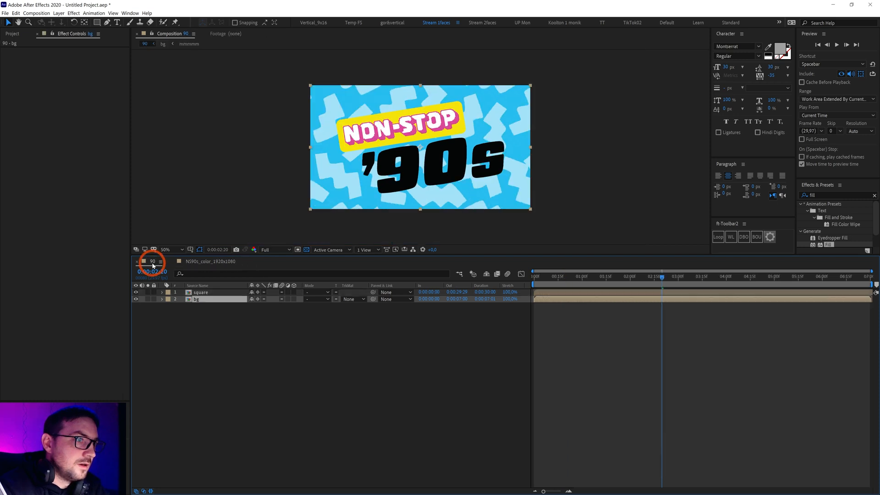
pyautogui.click(203, 263)
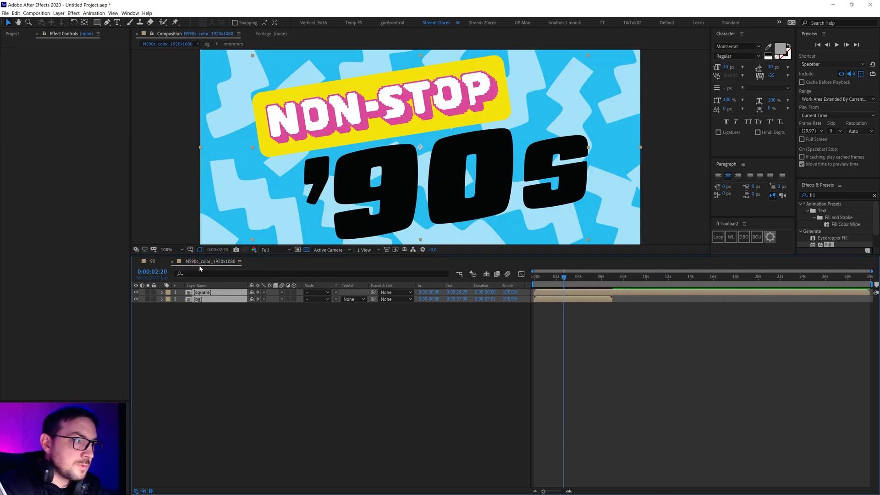
pyautogui.click(173, 263)
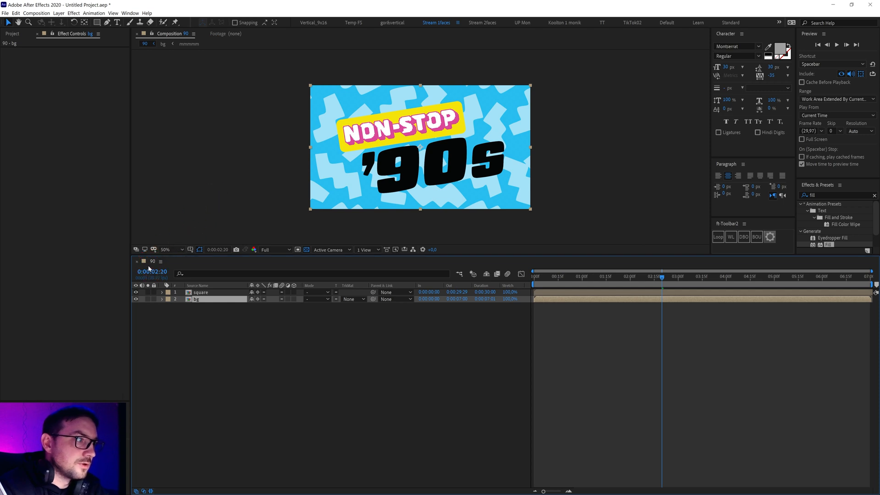
# Preview the 90 composition from the start with the animated background behind the title.
pyautogui.moveTo(662, 277); pyautogui.dragTo(516, 280)
pyautogui.press('KP_0')
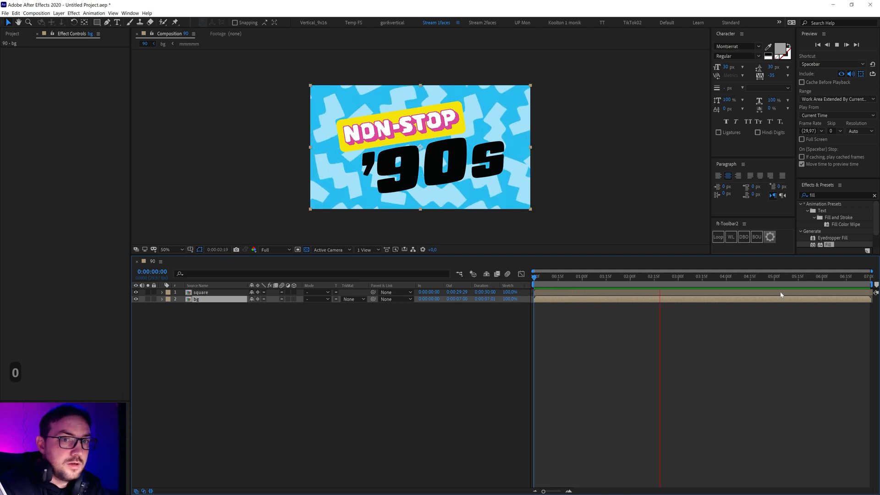
pyautogui.press('KP_0')
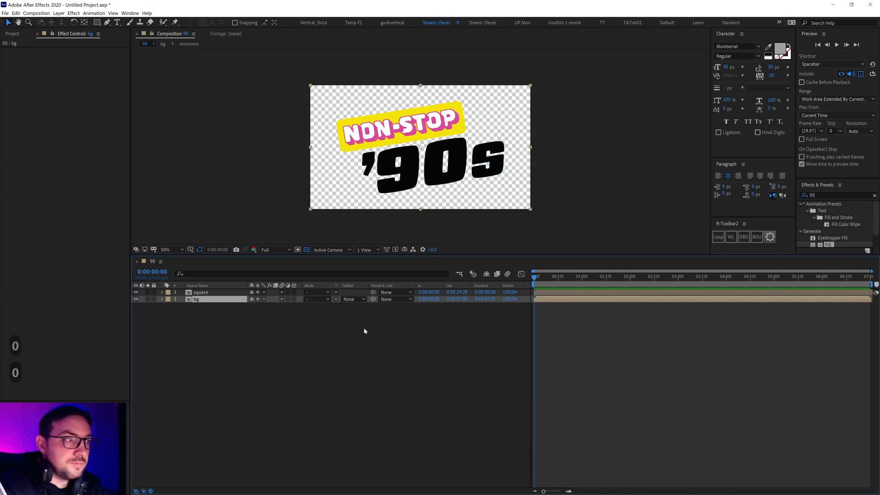
# Open the square composition and hide the 90's copy and non-stop layers to isolate the yellow Vector Smart Object rectangle.
pyautogui.doubleClick(206, 293)
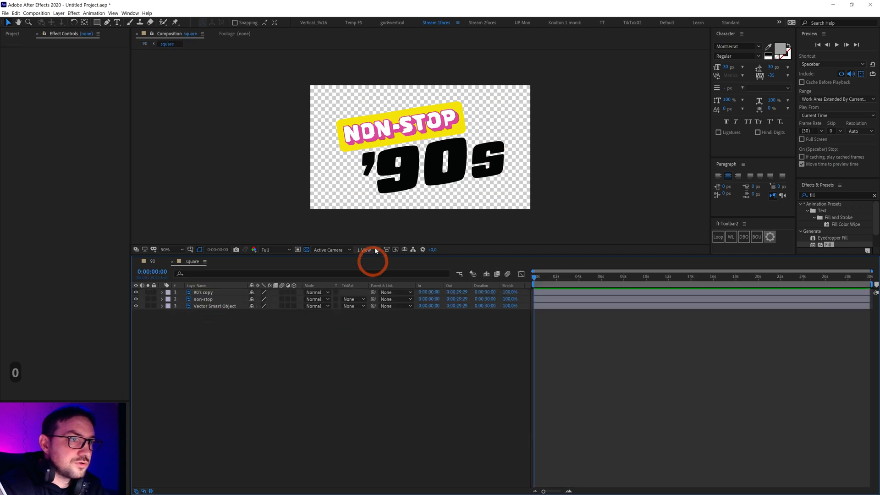
pyautogui.click(136, 300)
pyautogui.click(198, 305)
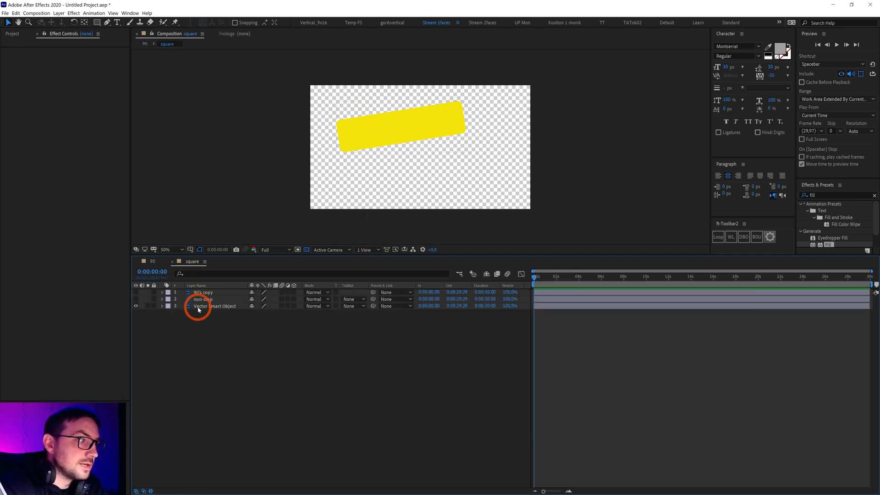
# Show only the 90's copy layer, keeping the non-stop and Vector Smart Object layers hidden.
pyautogui.click(136, 299)
pyautogui.click(136, 305)
pyautogui.click(136, 305)
pyautogui.click(136, 292)
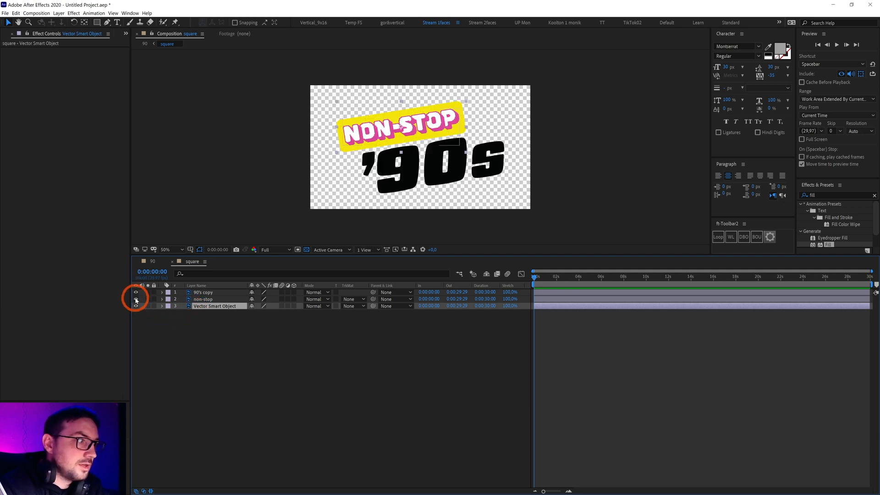
pyautogui.moveTo(135, 299); pyautogui.dragTo(134, 318)
pyautogui.click(203, 293)
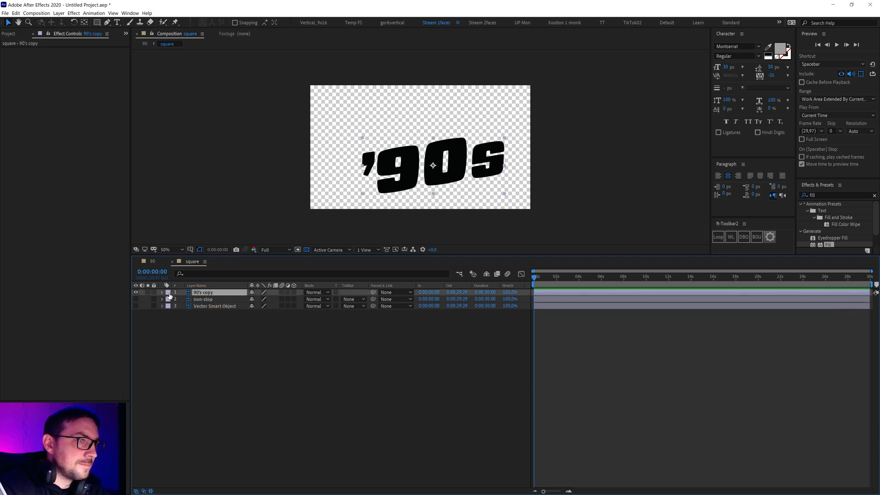
pyautogui.scroll(2, 413, 183)
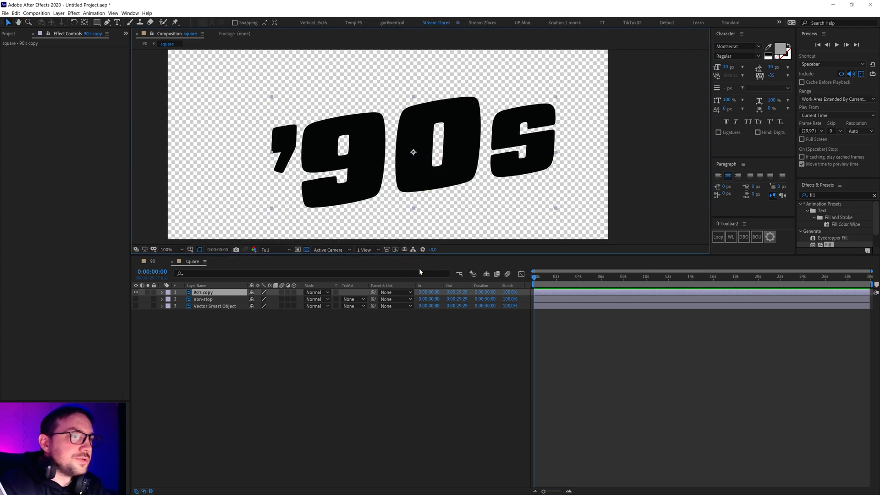
# Change the label color of the 90's copy layer to yellow.
pyautogui.click(169, 294)
pyautogui.click(197, 325)
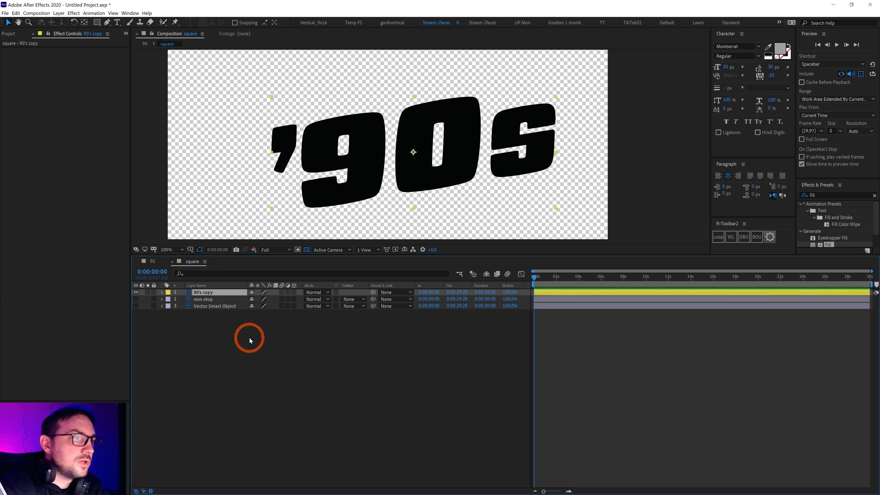
pyautogui.click(288, 151)
pyautogui.click(309, 159)
pyautogui.click(404, 170)
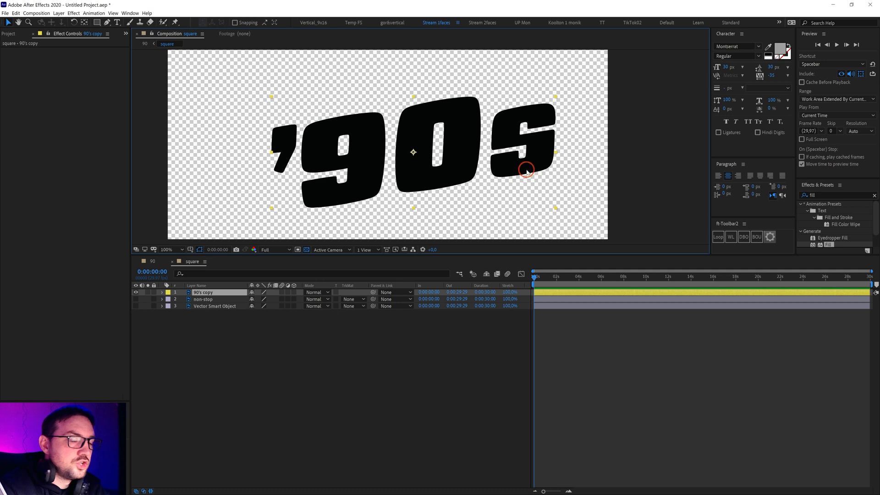
# Duplicate the 90's copy layer three times so each of the four characters has its own layer.
pyautogui.click(209, 292)
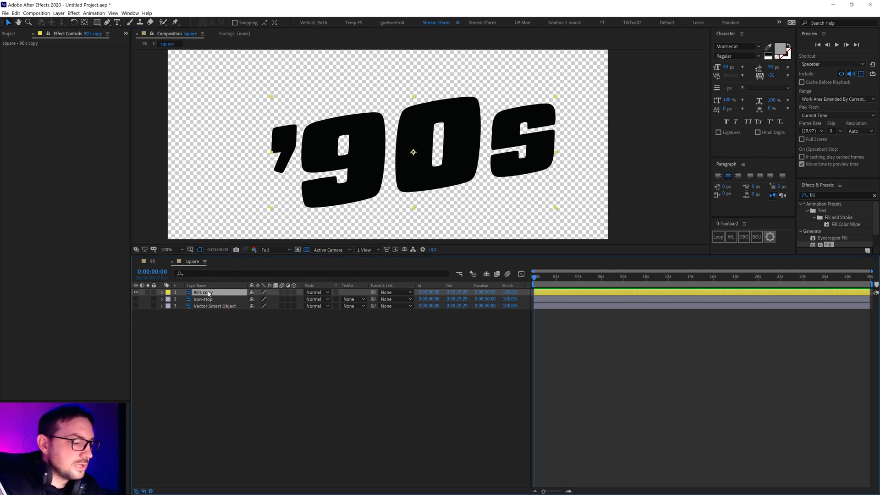
pyautogui.press('ctrl')
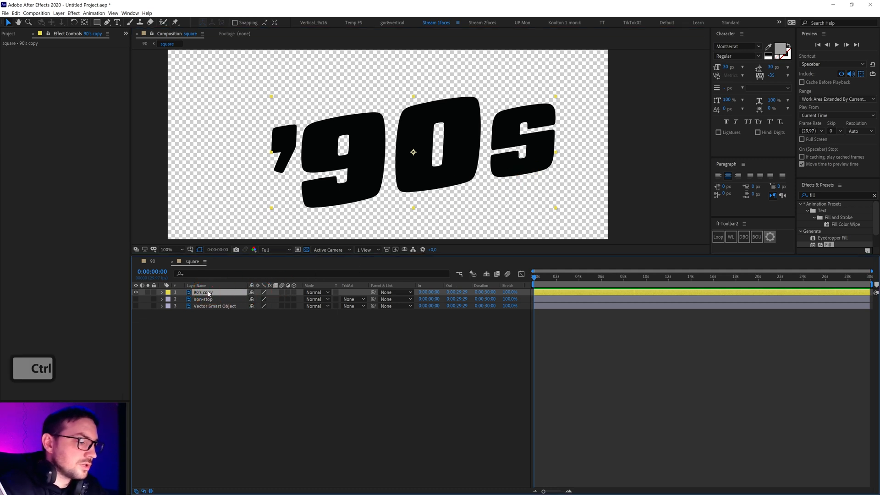
pyautogui.hotkey('ctrl', 'd')
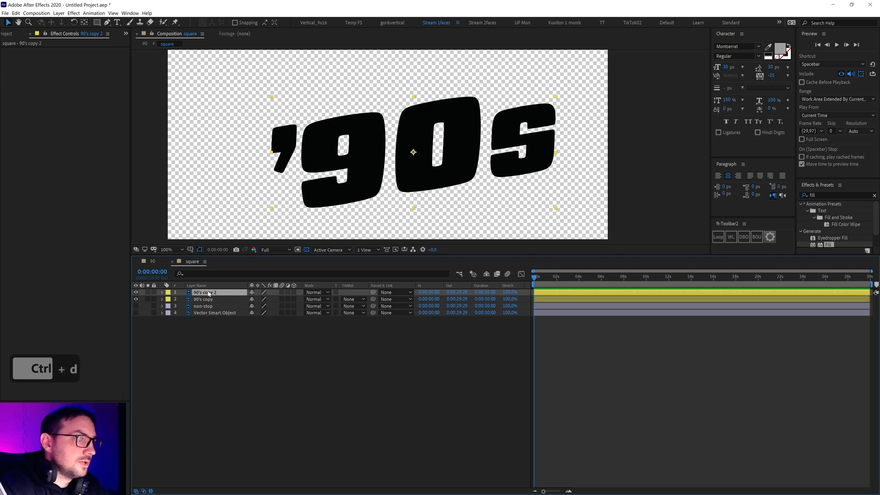
pyautogui.hotkey('ctrl', 'd')
pyautogui.hotkey('ctrl', 'd')
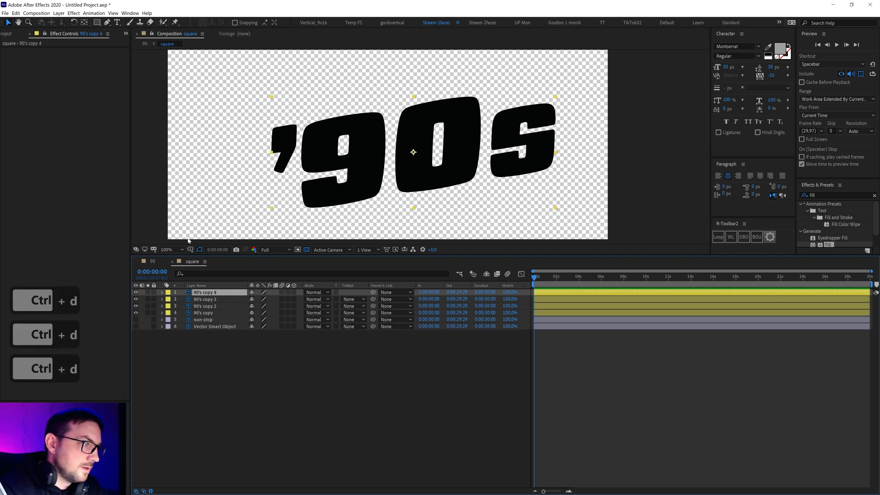
# Draw rectangular masks around one character per layer: apostrophe on 90's copy 4, 9 on copy 3, 0 on copy 2, s on 90's copy.
pyautogui.click(97, 22)
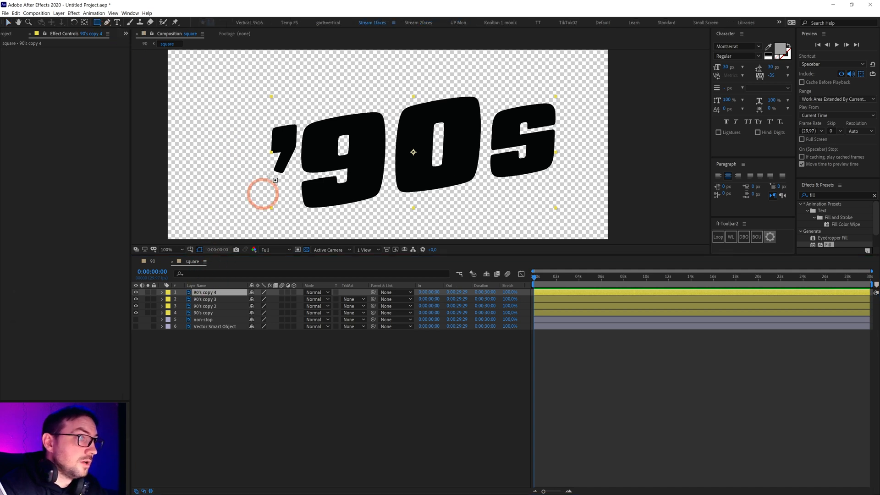
pyautogui.click(201, 294)
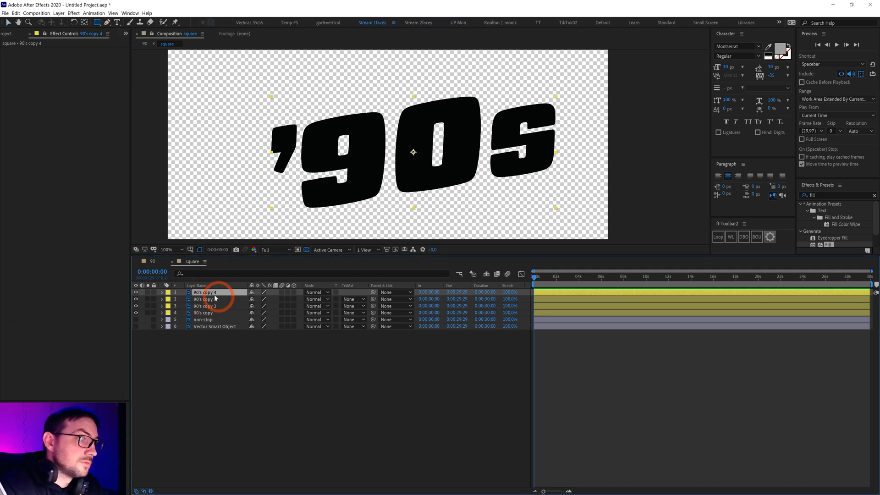
pyautogui.moveTo(259, 104); pyautogui.dragTo(298, 183)
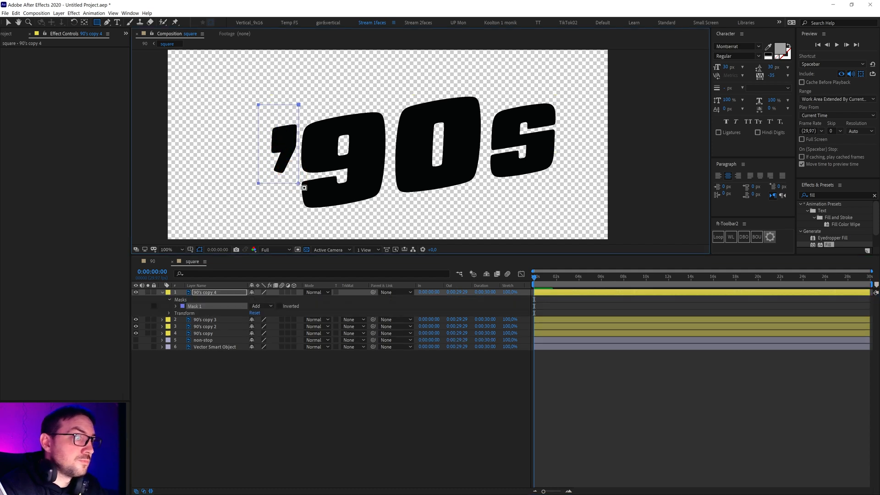
pyautogui.click(202, 321)
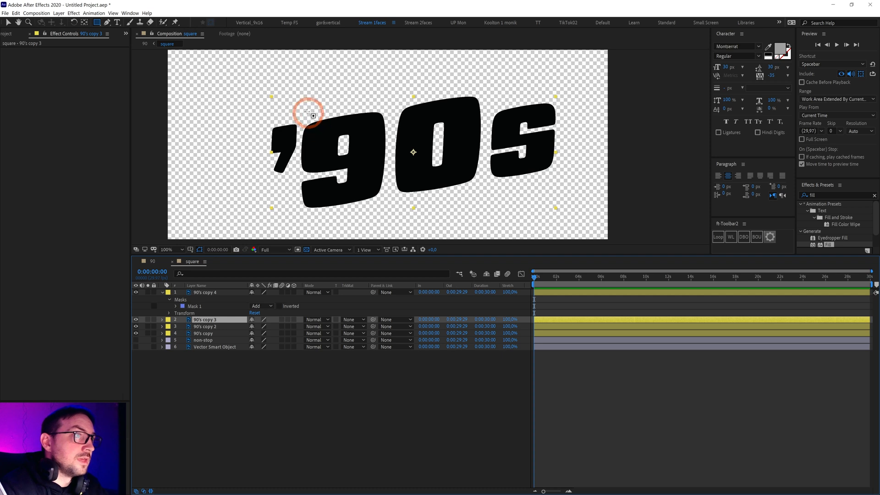
pyautogui.moveTo(299, 102); pyautogui.dragTo(388, 217)
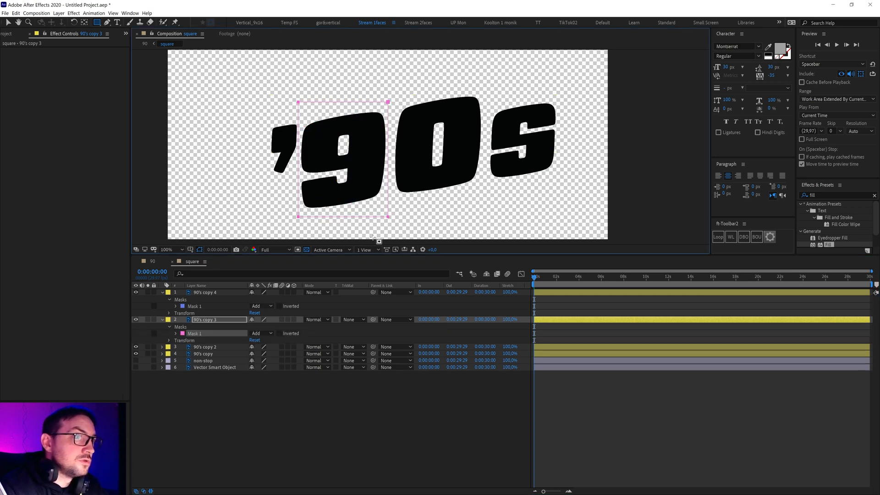
pyautogui.click(201, 349)
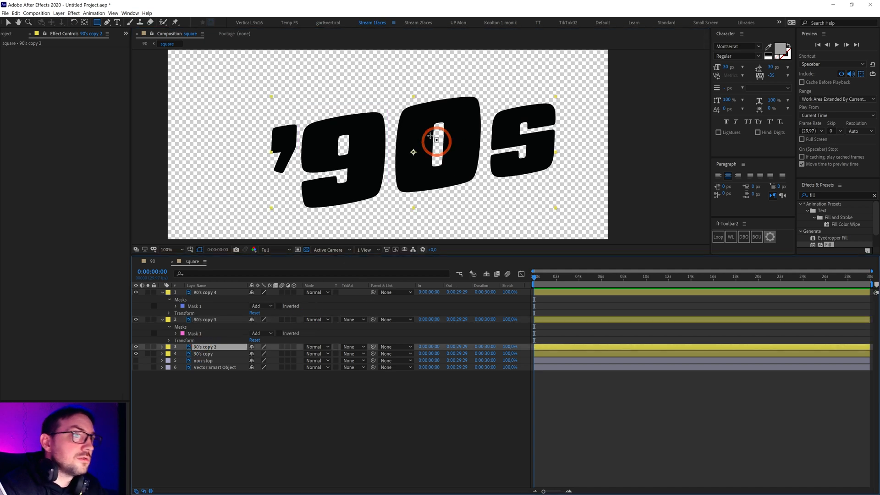
pyautogui.moveTo(387, 74); pyautogui.dragTo(487, 208)
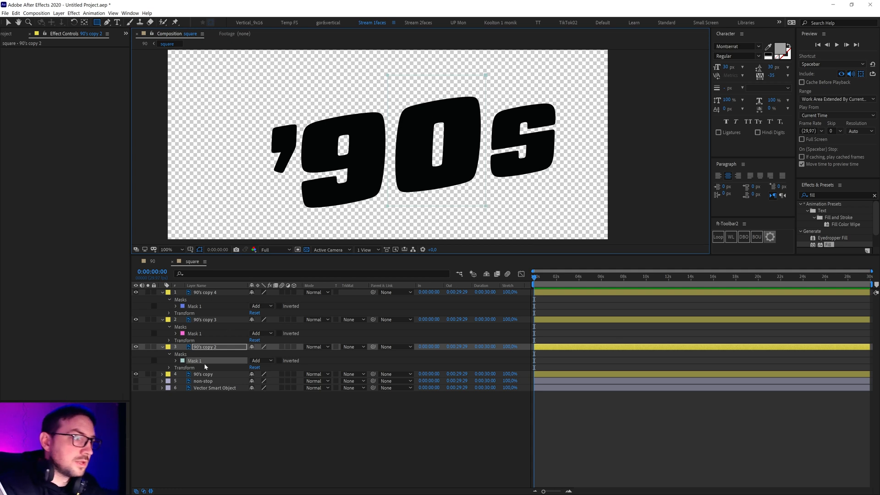
pyautogui.click(198, 375)
pyautogui.moveTo(487, 92); pyautogui.dragTo(563, 194)
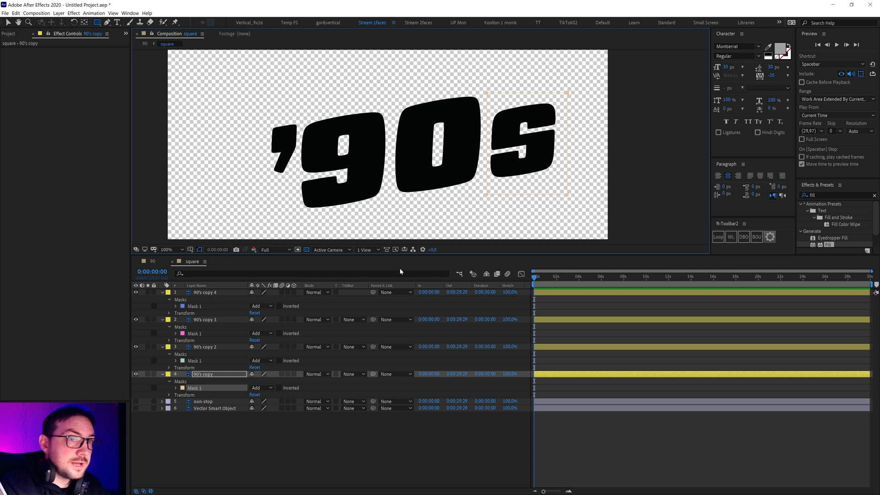
# Collapse the mask and transform properties of the four 90's layers and return to the Selection tool.
pyautogui.click(162, 292)
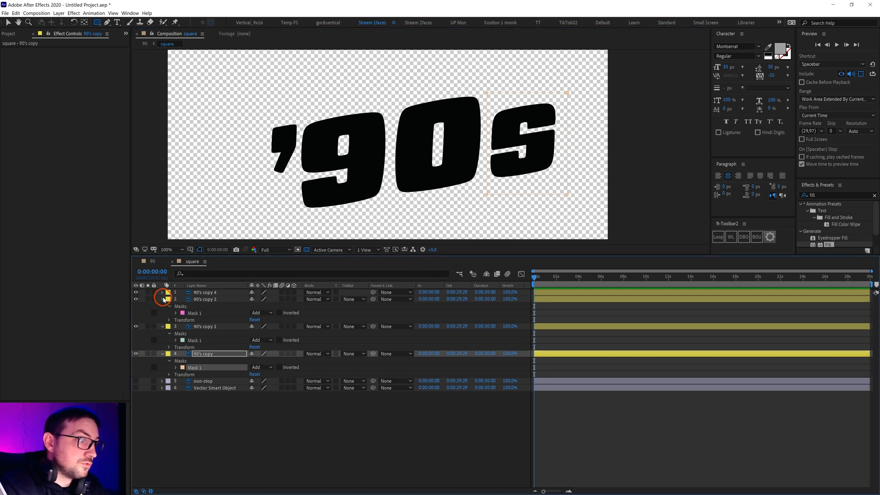
pyautogui.click(162, 299)
pyautogui.click(163, 306)
pyautogui.click(163, 312)
pyautogui.click(177, 362)
pyautogui.press('v')
# Try moving the apostrophe, 9, 0 and s separately to test the masks, undoing each move.
pyautogui.click(203, 293)
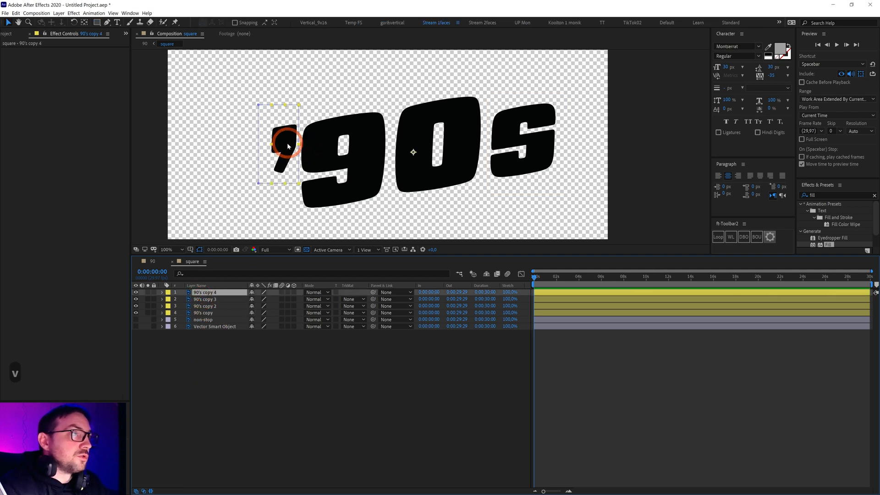
pyautogui.moveTo(284, 137); pyautogui.dragTo(240, 141)
pyautogui.hotkey('ctrl', 'z')
pyautogui.moveTo(367, 165); pyautogui.dragTo(360, 242)
pyautogui.hotkey('ctrl', 'z')
pyautogui.moveTo(463, 161); pyautogui.dragTo(477, 136)
pyautogui.hotkey('ctrl', 'z')
pyautogui.moveTo(534, 156); pyautogui.dragTo(606, 178)
pyautogui.hotkey('ctrl', 'z')
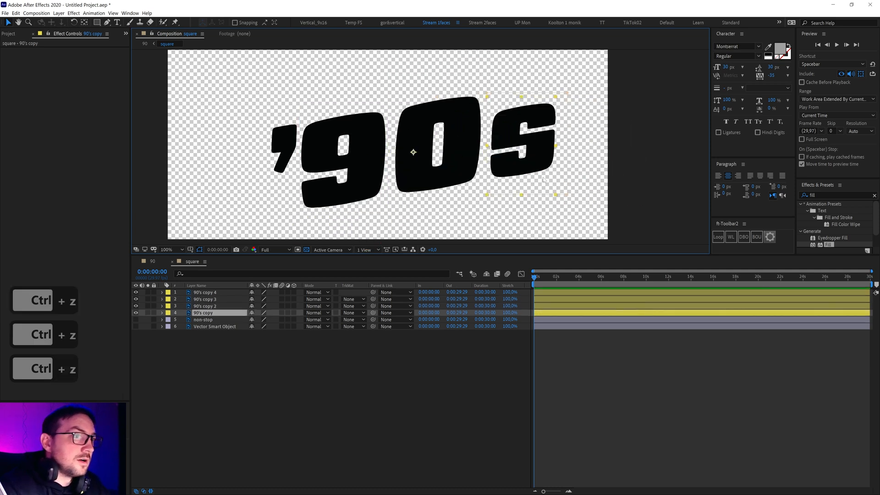
pyautogui.click(437, 167)
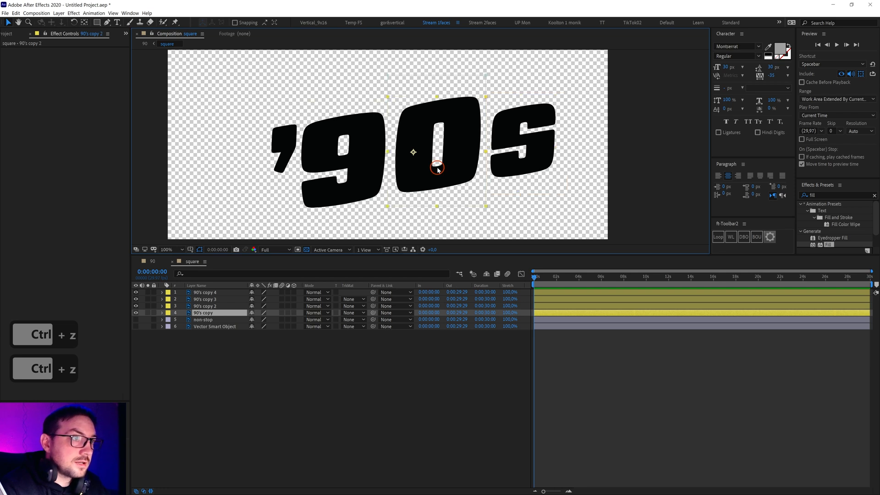
pyautogui.click(362, 176)
pyautogui.click(285, 149)
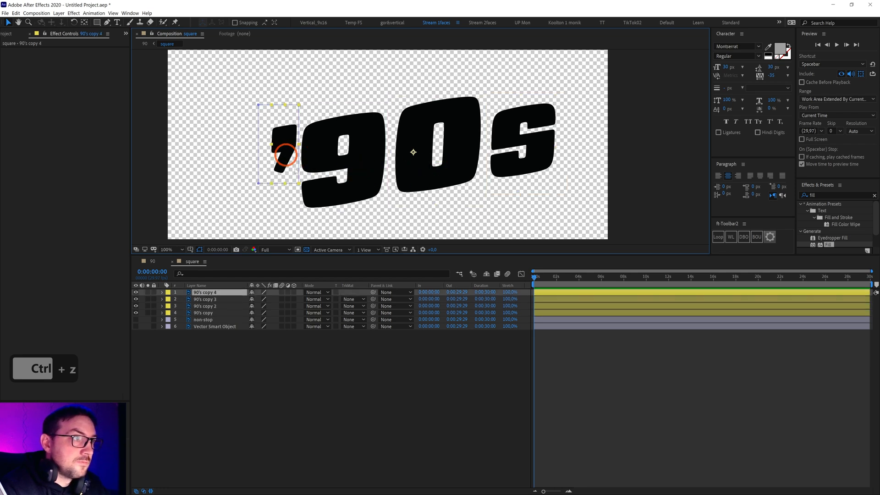
# Turn off the transparency grid and set the square composition's background color to light gray B4B4B4.
pyautogui.click(307, 250)
pyautogui.click(307, 250)
pyautogui.click(307, 251)
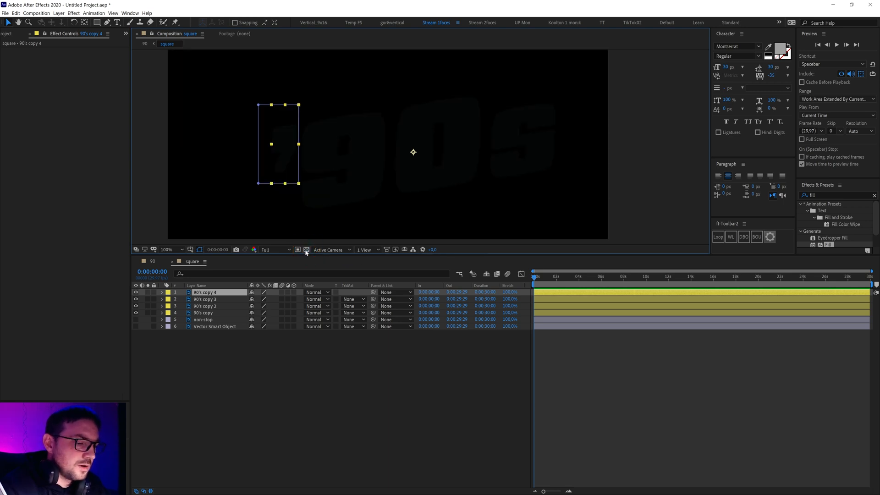
pyautogui.hotkey('ctrl', 'k')
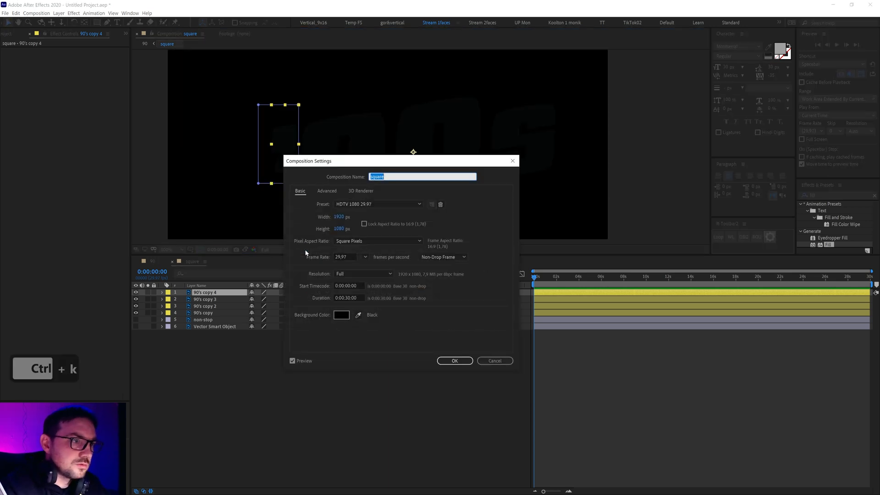
pyautogui.moveTo(400, 164); pyautogui.dragTo(524, 151)
pyautogui.click(467, 303)
pyautogui.moveTo(278, 285); pyautogui.dragTo(171, 274)
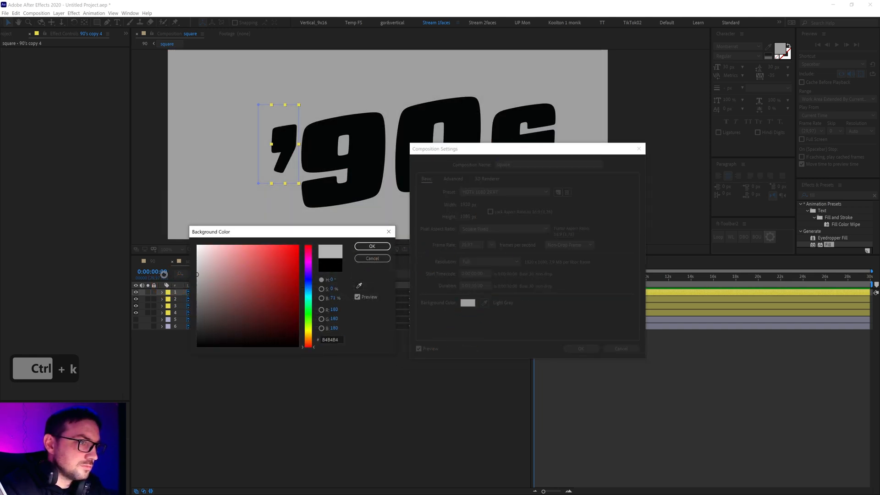
pyautogui.click(375, 250)
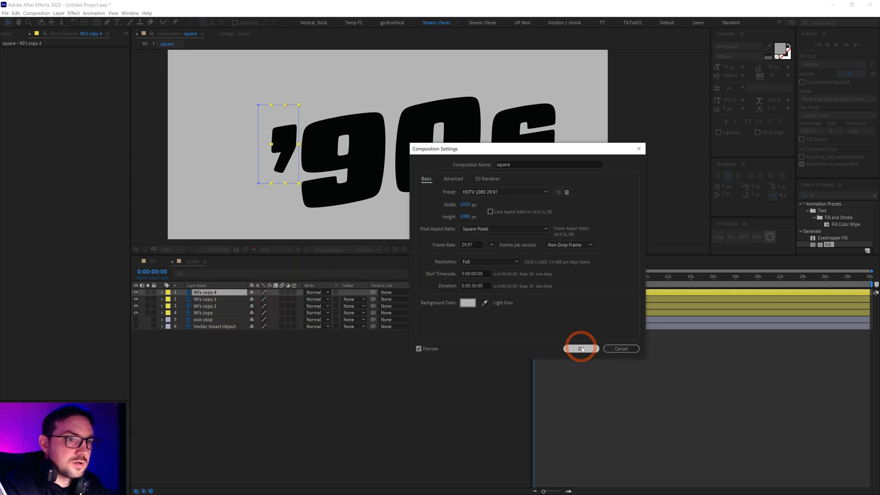
pyautogui.click(581, 349)
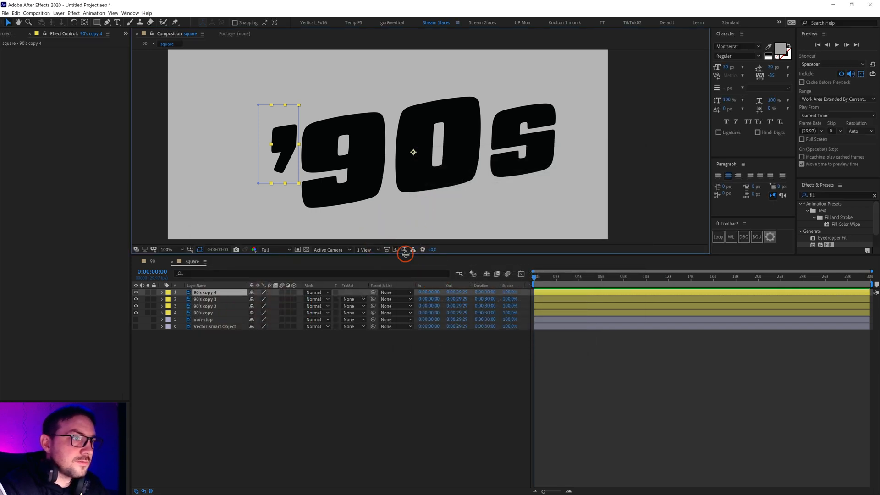
# Enlarge the composition view and center the anchor points of all four 90's character layers on their visible content.
pyautogui.moveTo(405, 253); pyautogui.dragTo(416, 306)
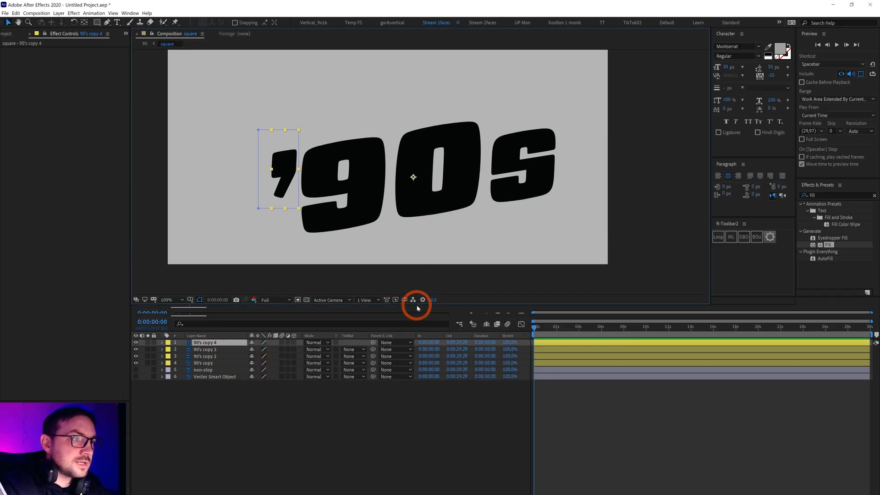
pyautogui.keyDown('shift'); pyautogui.click(196, 364); pyautogui.keyUp('shift')
pyautogui.click(284, 345)
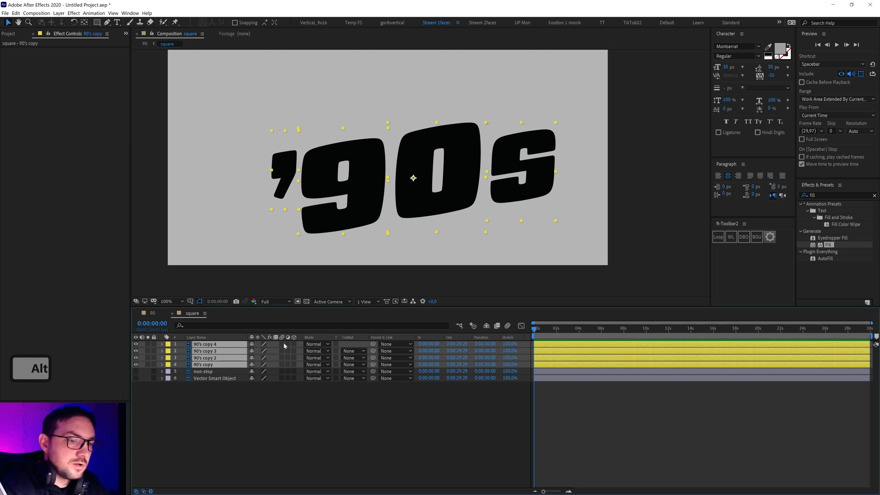
pyautogui.hotkey('ctrl', 'alt', 'Home')
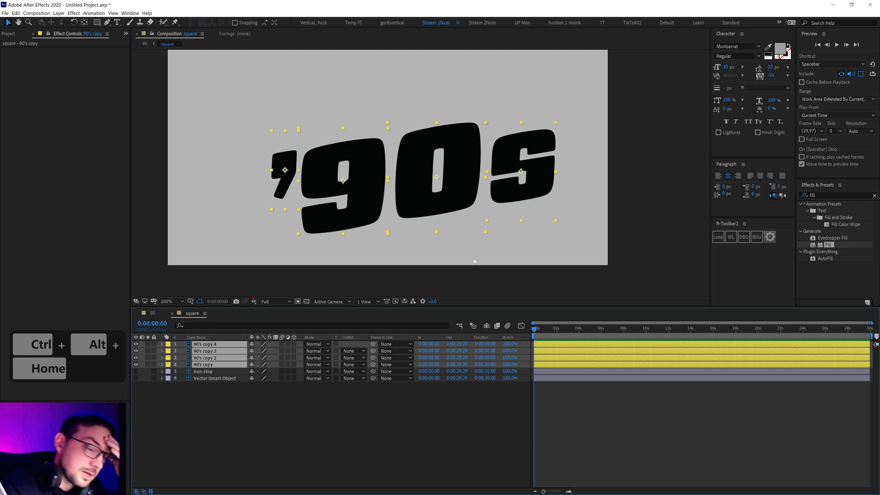
pyautogui.click(257, 415)
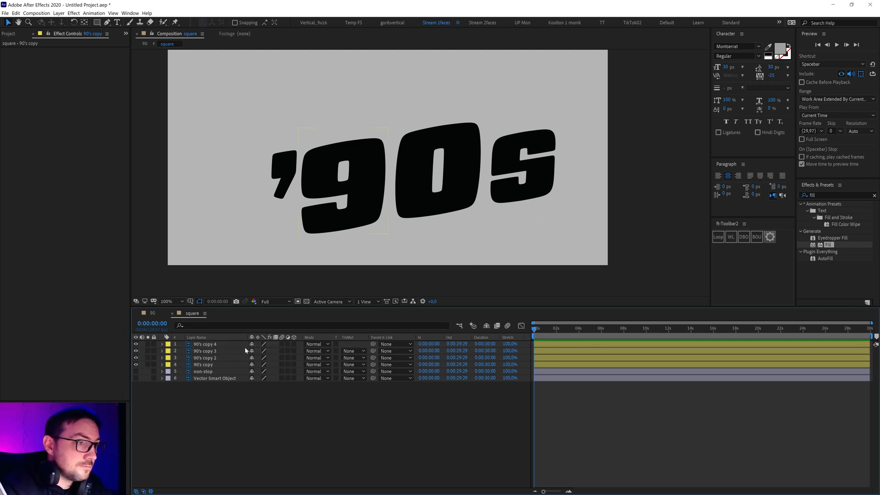
# End the work area at 0:00:07:27, trim the square composition to it and return to the first frame.
pyautogui.click(216, 344)
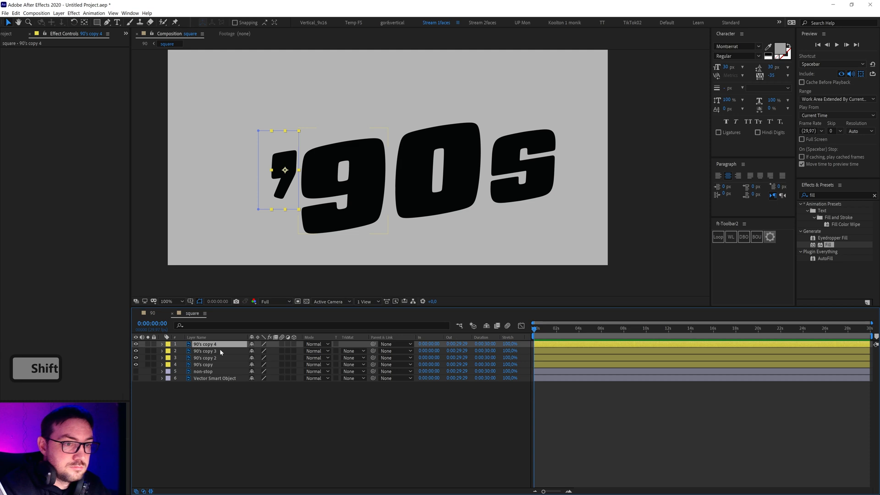
pyautogui.hotkey('shift', 'pagedown')
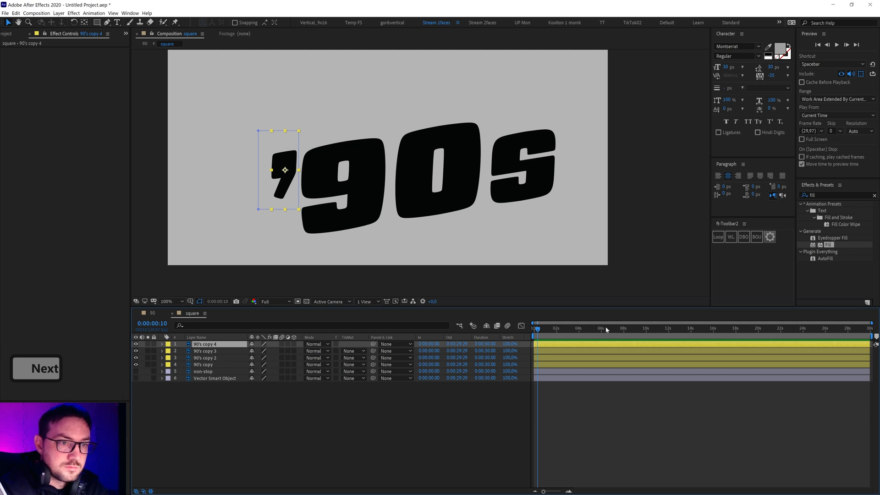
pyautogui.click(623, 330)
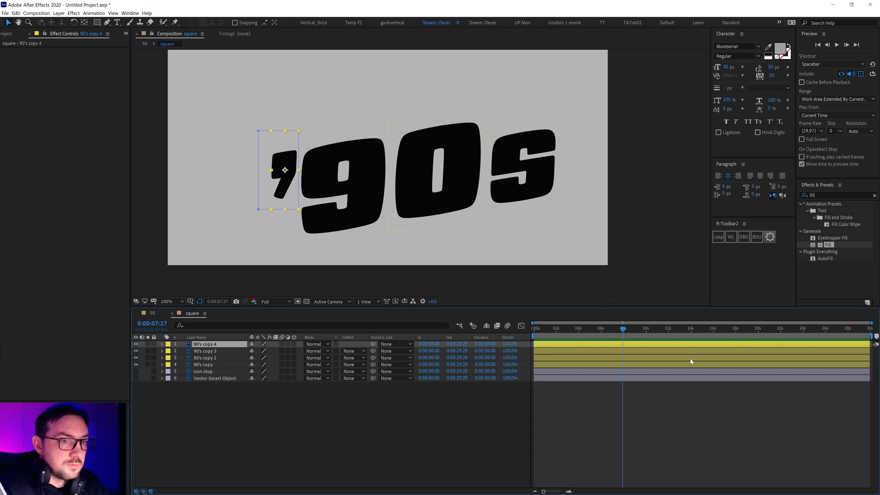
pyautogui.press('n')
pyautogui.rightClick(624, 336)
pyautogui.click(662, 356)
pyautogui.moveTo(851, 334); pyautogui.dragTo(424, 345)
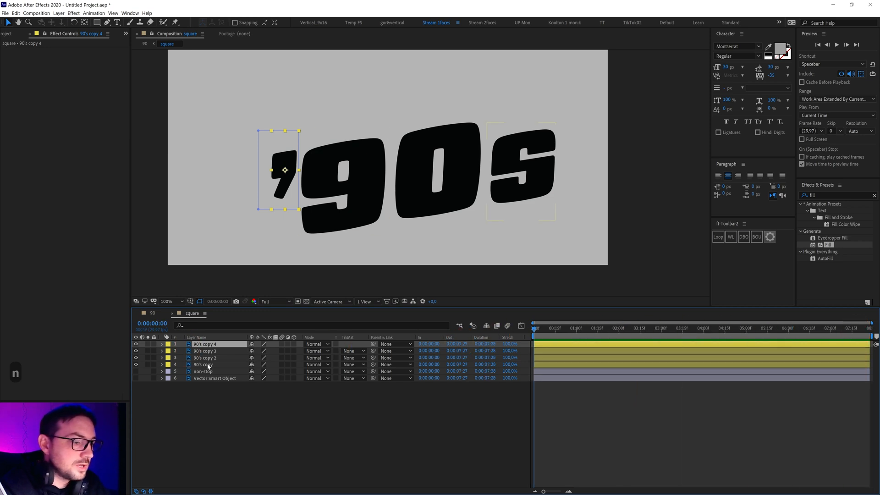
# Animate the apostrophe layer's scale from 0% on the first frame to 100% at 0:00:00:10.
pyautogui.press('s')
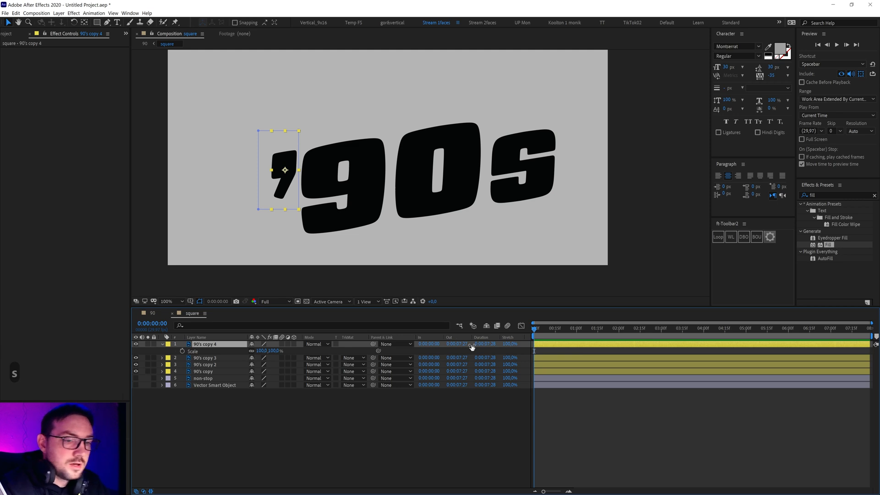
pyautogui.hotkey('shift', 'pagedown')
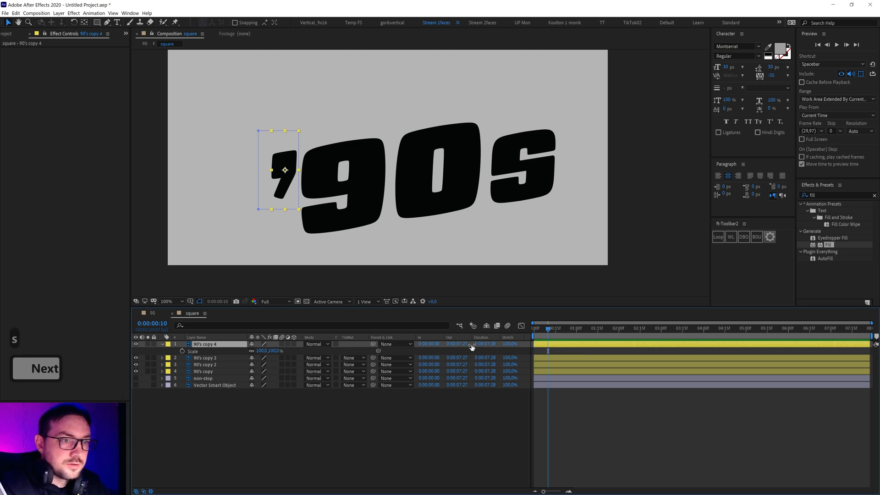
pyautogui.click(183, 351)
pyautogui.press('Home')
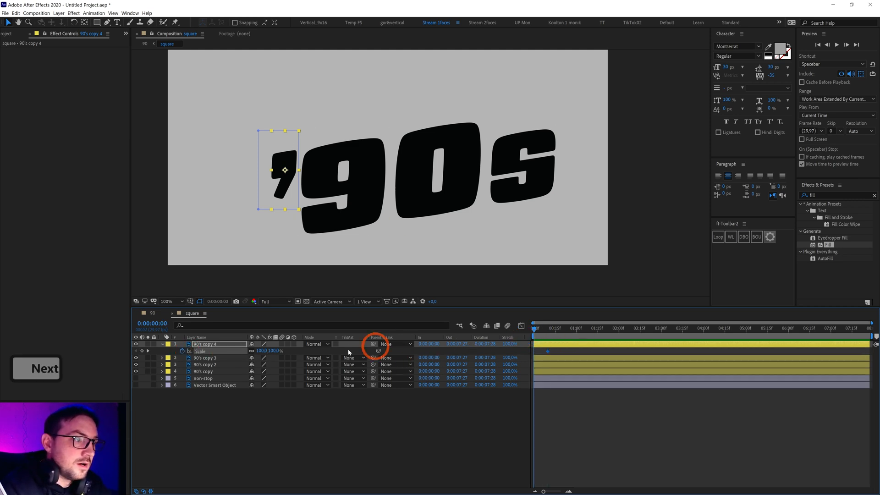
pyautogui.click(275, 351)
pyautogui.write('0')
pyautogui.press('Return')
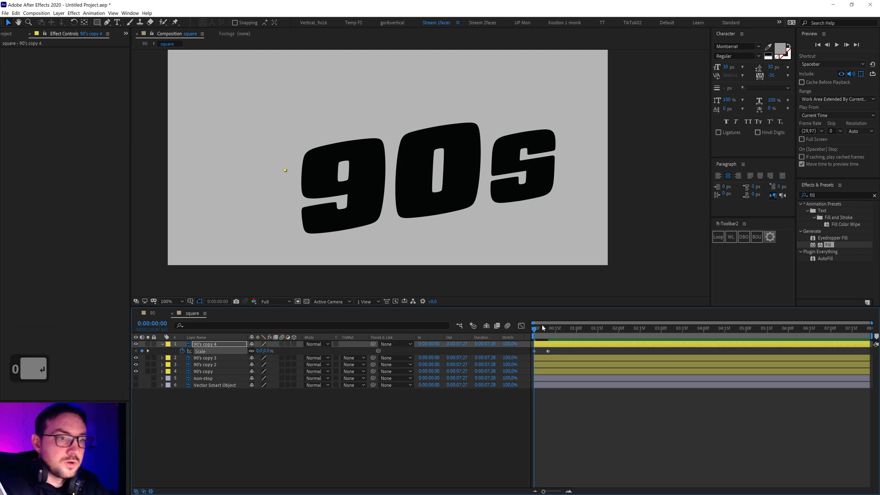
pyautogui.moveTo(540, 329); pyautogui.dragTo(501, 356)
# Apply the saved DropBounce expression to the apostrophe layer's Scale property.
pyautogui.click(757, 237)
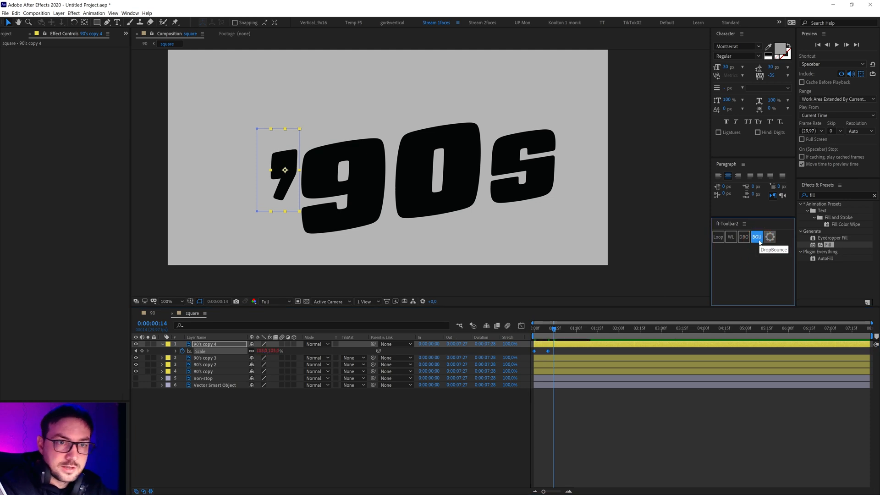
pyautogui.hotkey('ctrl', 'z')
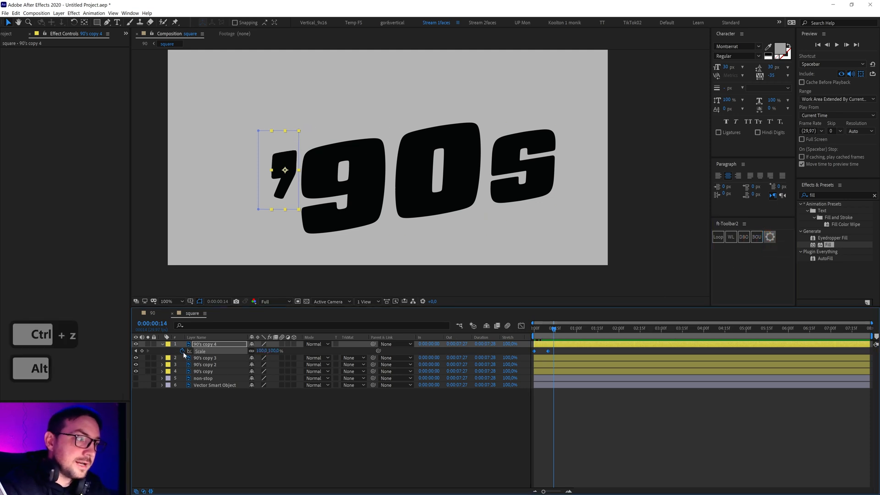
pyautogui.keyDown('alt'); pyautogui.click(183, 351); pyautogui.keyUp('alt')
pyautogui.click(525, 385)
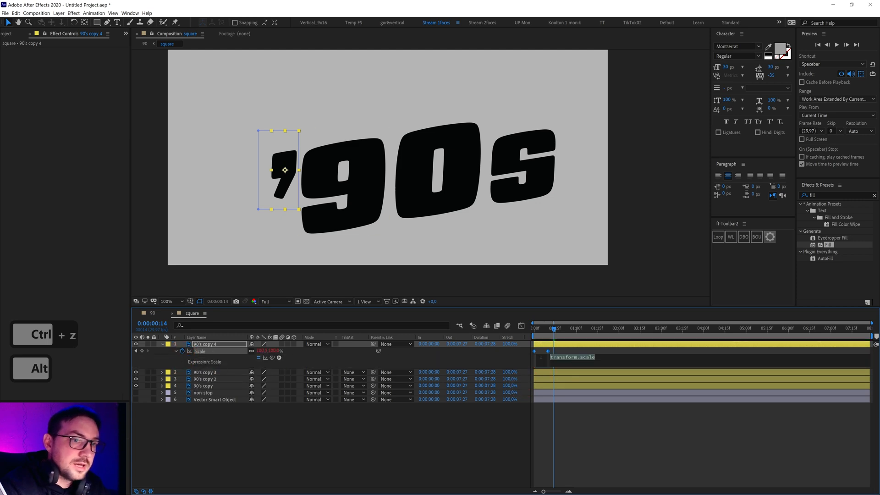
pyautogui.moveTo(598, 359)
pyautogui.mouseDown()
pyautogui.moveTo(507, 357)
pyautogui.moveTo(537, 366)
pyautogui.mouseUp()
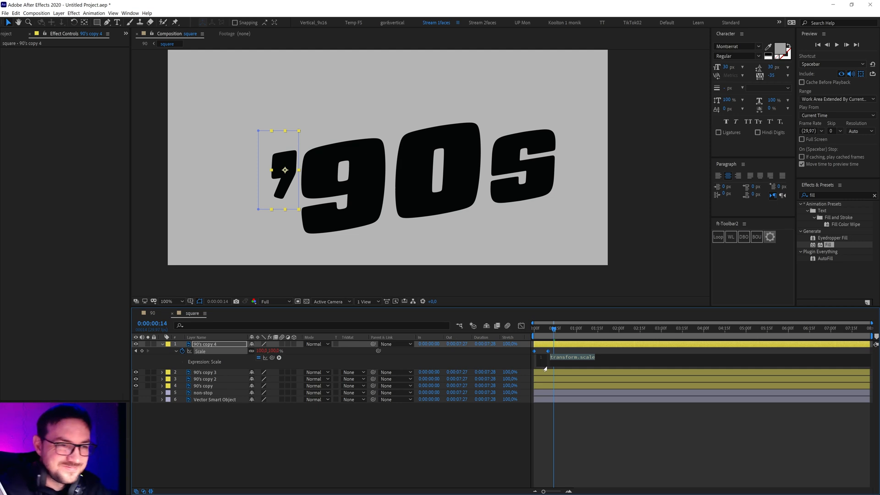
pyautogui.click(197, 352)
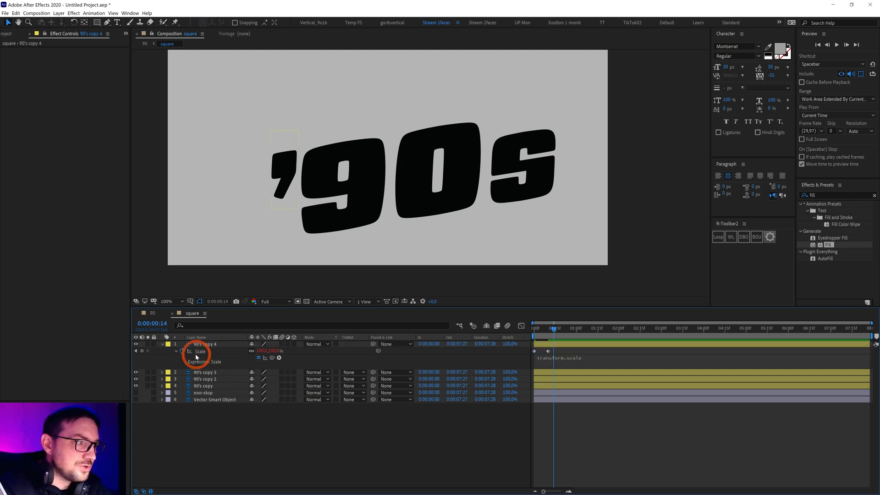
pyautogui.click(757, 237)
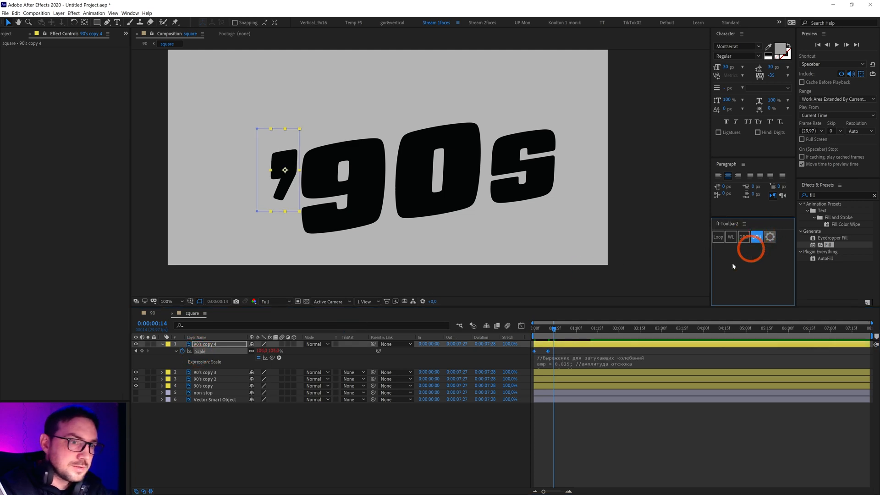
# Examine the amplitude, frequency and decay settings in the bounce expression and preview the apostrophe's scale animation.
pyautogui.moveTo(557, 331); pyautogui.dragTo(576, 375)
pyautogui.click(592, 363)
pyautogui.click(595, 381)
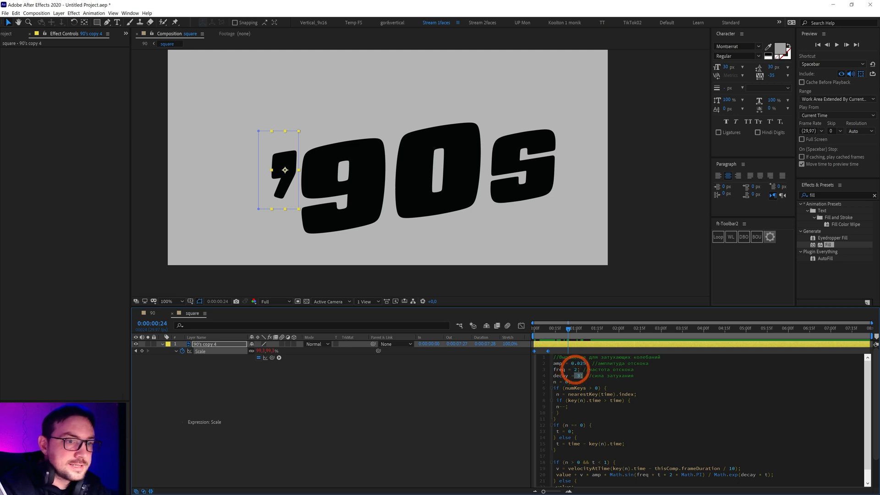
pyautogui.moveTo(563, 330); pyautogui.dragTo(523, 341)
pyautogui.press('space')
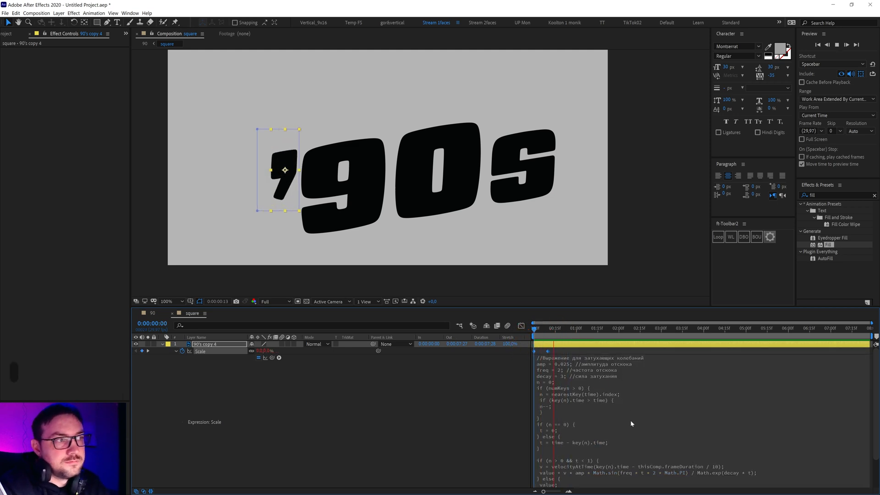
pyautogui.press('space')
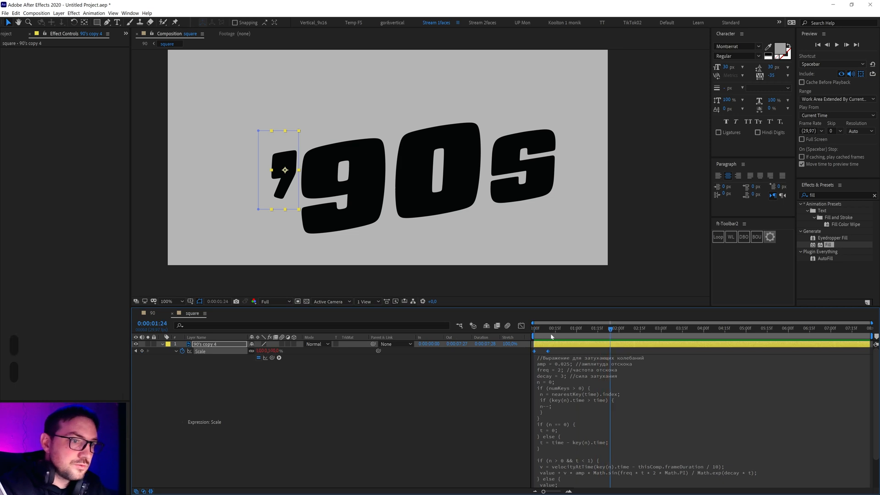
pyautogui.click(552, 337)
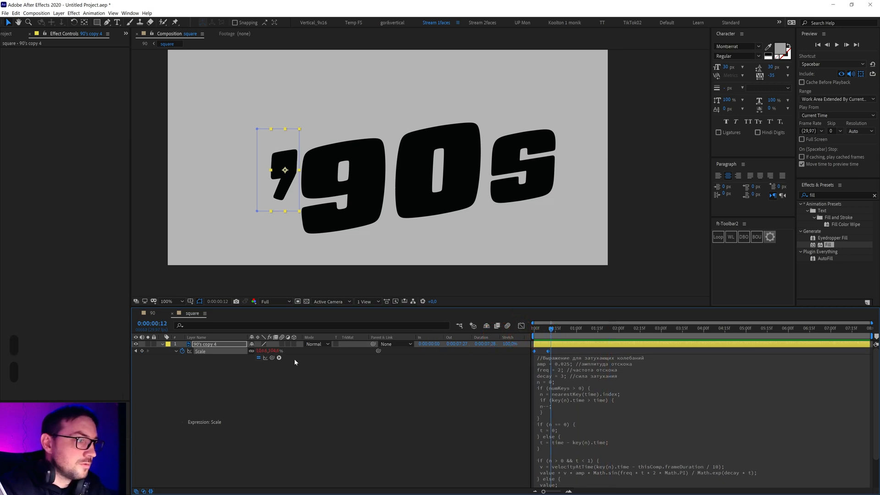
# Copy the apostrophe's bouncing Scale keyframes to the 9, 0 and s layers, starting on the first frame.
pyautogui.press('u')
pyautogui.press('u')
pyautogui.moveTo(556, 351); pyautogui.dragTo(212, 368)
pyautogui.hotkey('ctrl', 'c')
pyautogui.click(201, 359)
pyautogui.keyDown('shift'); pyautogui.click(199, 365); pyautogui.keyUp('shift')
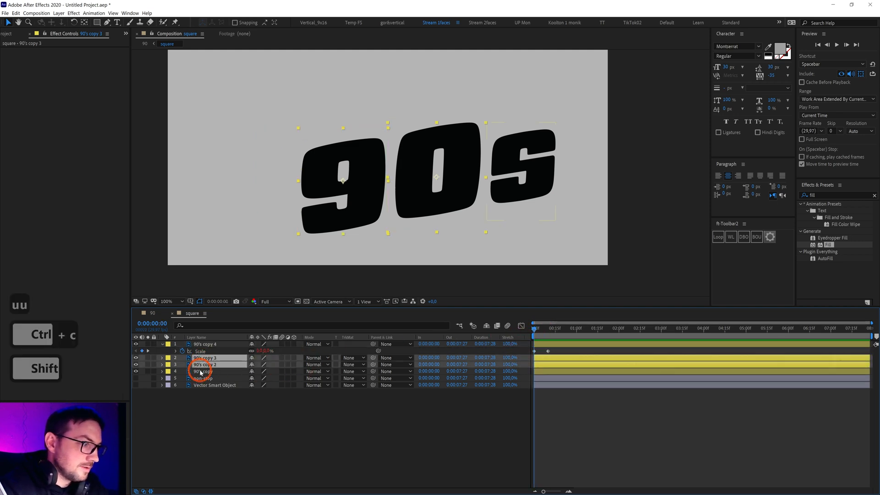
pyautogui.keyDown('shift'); pyautogui.click(201, 371); pyautogui.keyUp('shift')
pyautogui.hotkey('ctrl', 'v')
pyautogui.moveTo(539, 330); pyautogui.dragTo(575, 338)
# Show the NON-STOP text and its yellow plate, and paste the same scale animation onto the plate layer at the first frame.
pyautogui.moveTo(136, 379); pyautogui.dragTo(137, 385)
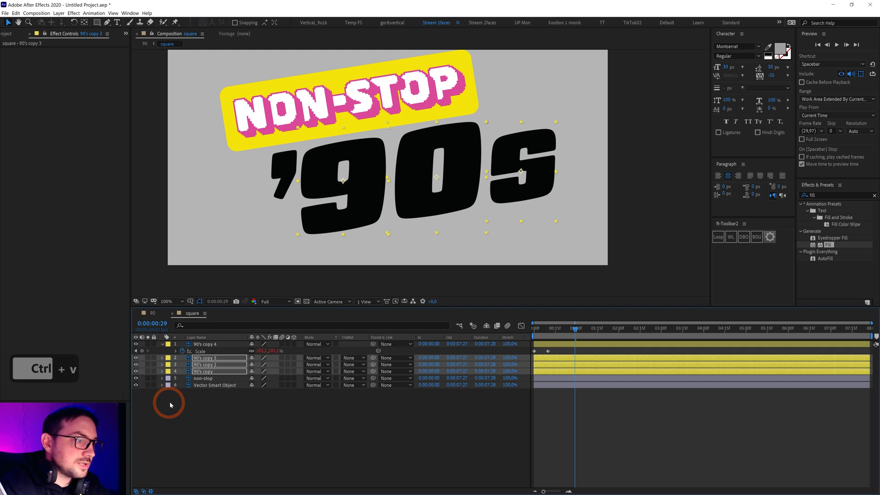
pyautogui.click(210, 386)
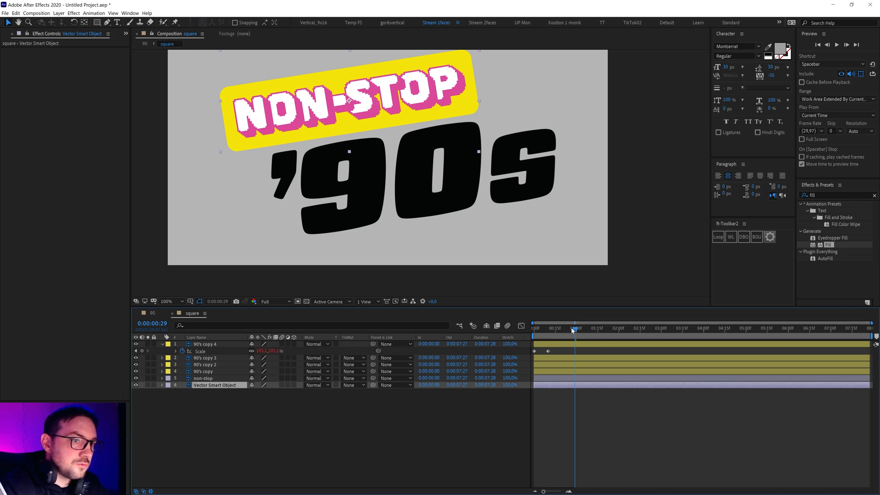
pyautogui.press('Home')
pyautogui.hotkey('ctrl', 'v')
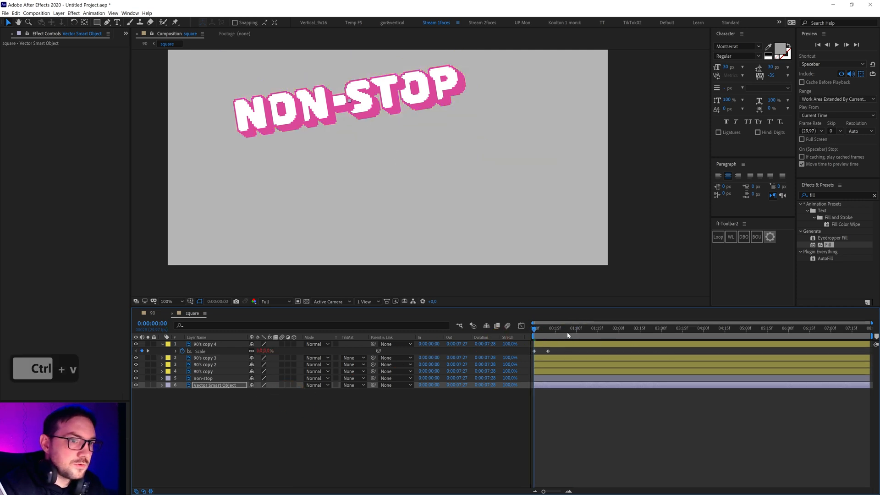
pyautogui.moveTo(536, 333); pyautogui.dragTo(739, 346)
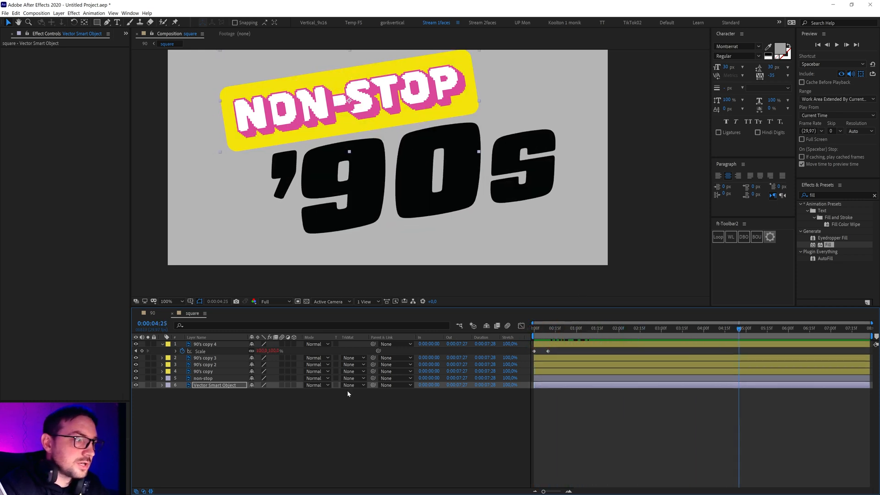
# Hide the In, Out, Duration and Stretch columns and parent the non-stop layer to the Vector Smart Object plate.
pyautogui.click(203, 378)
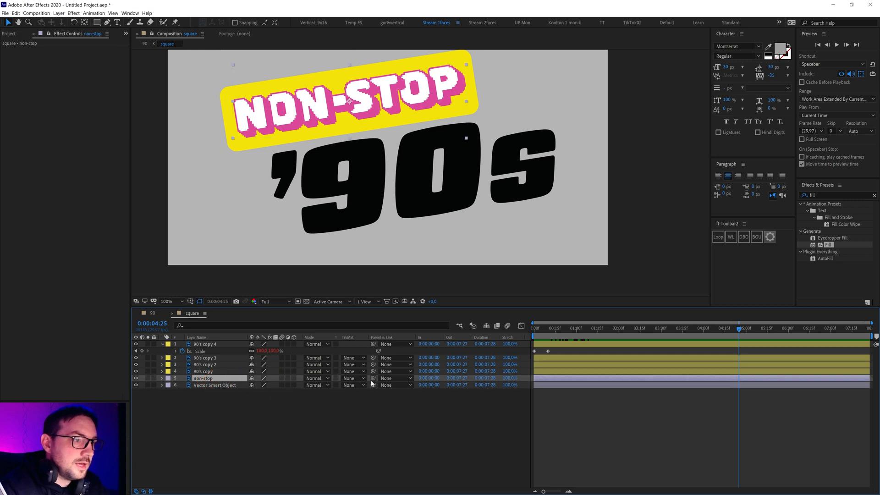
pyautogui.click(152, 492)
pyautogui.click(144, 491)
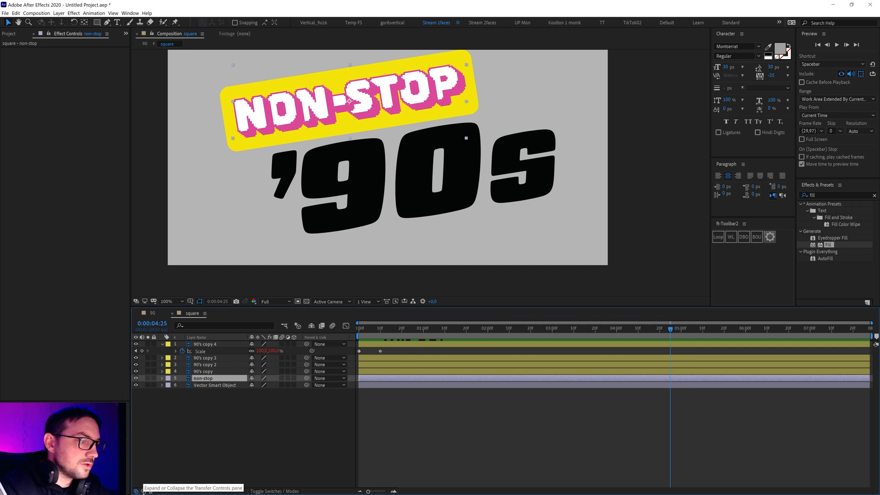
pyautogui.click(142, 492)
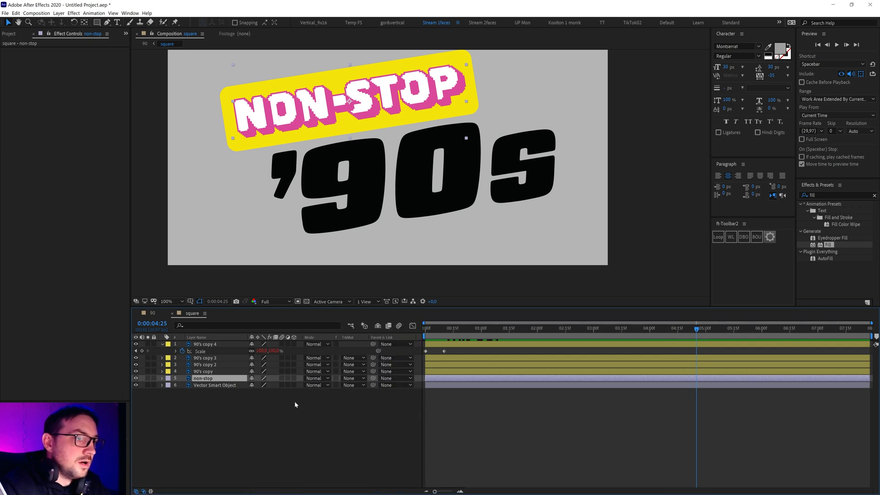
pyautogui.moveTo(374, 378); pyautogui.dragTo(209, 388)
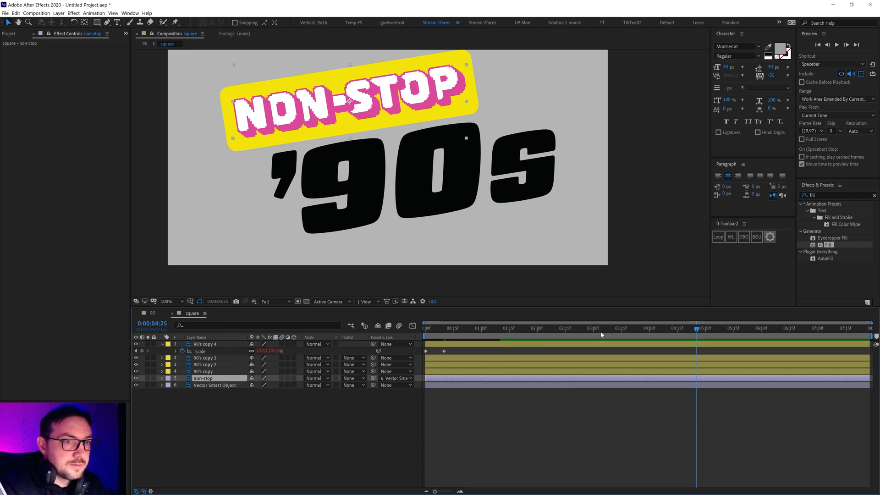
pyautogui.moveTo(507, 334); pyautogui.dragTo(433, 351)
pyautogui.press('space')
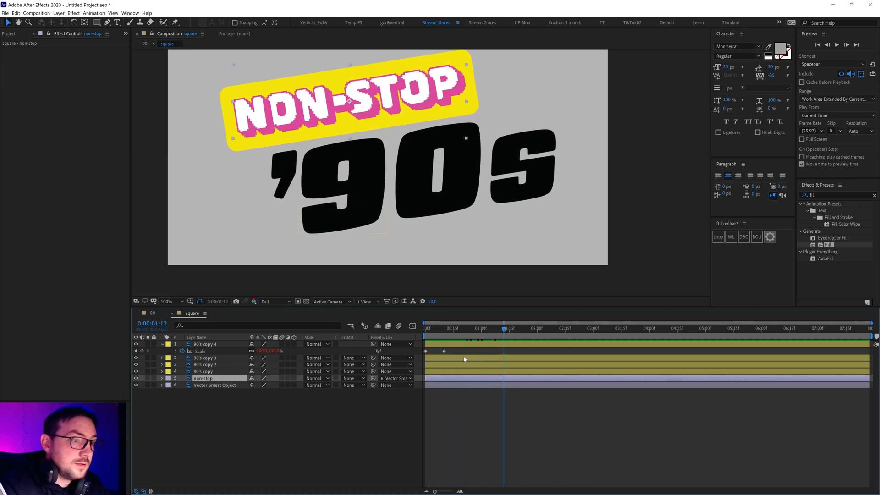
# Delay the 9, 0 and s layers by five frames relative to the apostrophe.
pyautogui.click(441, 358)
pyautogui.keyDown('shift'); pyautogui.click(440, 370); pyautogui.keyUp('shift')
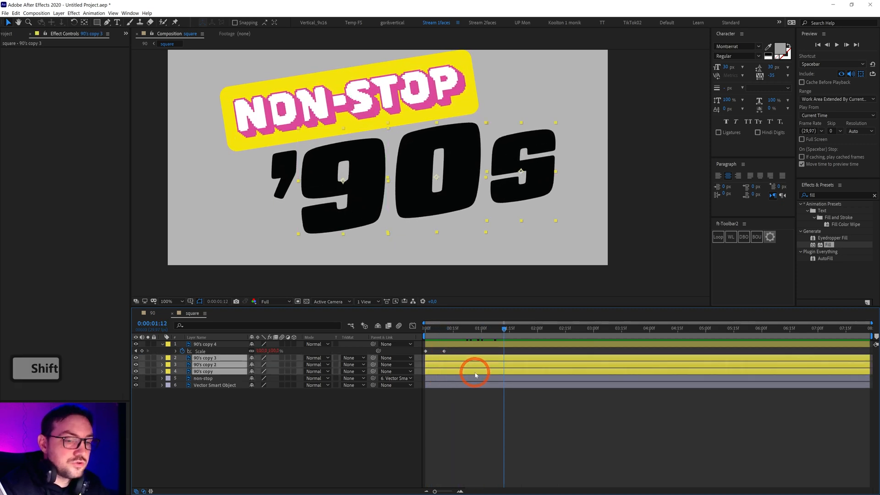
pyautogui.hotkey('alt', 'pagedown')
pyautogui.hotkey('alt', 'pagedown')
pyautogui.hotkey('alt', 'pagedown')
pyautogui.hotkey('alt', 'pagedown')
pyautogui.hotkey('alt', 'pagedown')
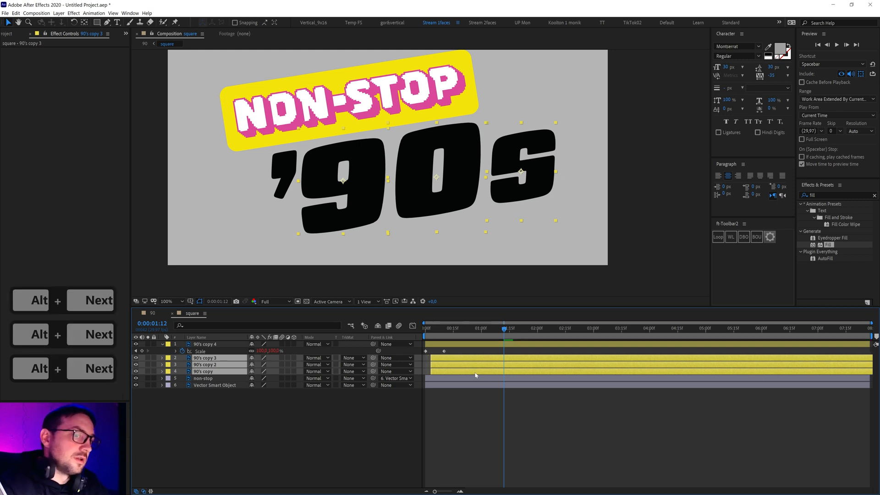
pyautogui.press('ctrl')
pyautogui.moveTo(443, 329)
pyautogui.mouseDown()
pyautogui.moveTo(433, 331)
pyautogui.moveTo(452, 332)
pyautogui.mouseUp()
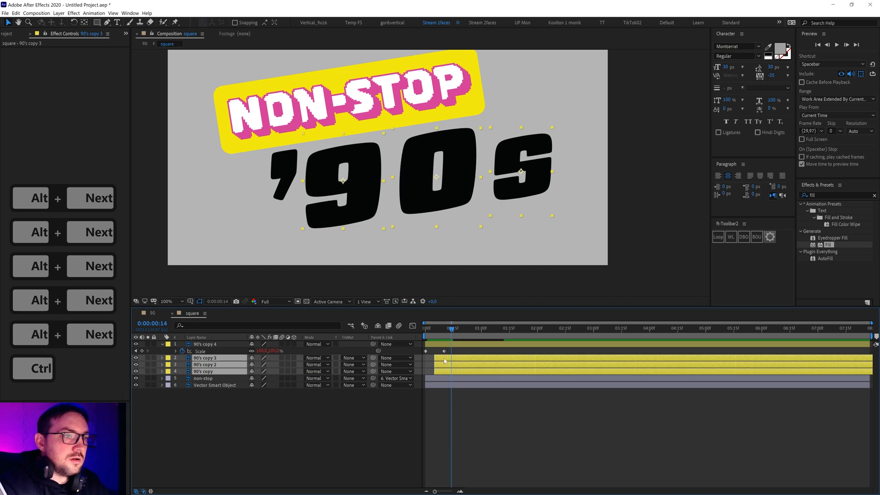
# Delay the 0 and s layers by another five frames.
pyautogui.keyDown('ctrl'); pyautogui.click(552, 360); pyautogui.keyUp('ctrl')
pyautogui.hotkey('alt', 'pagedown')
pyautogui.hotkey('alt', 'pagedown')
pyautogui.hotkey('alt', 'pagedown')
pyautogui.hotkey('alt', 'pagedown')
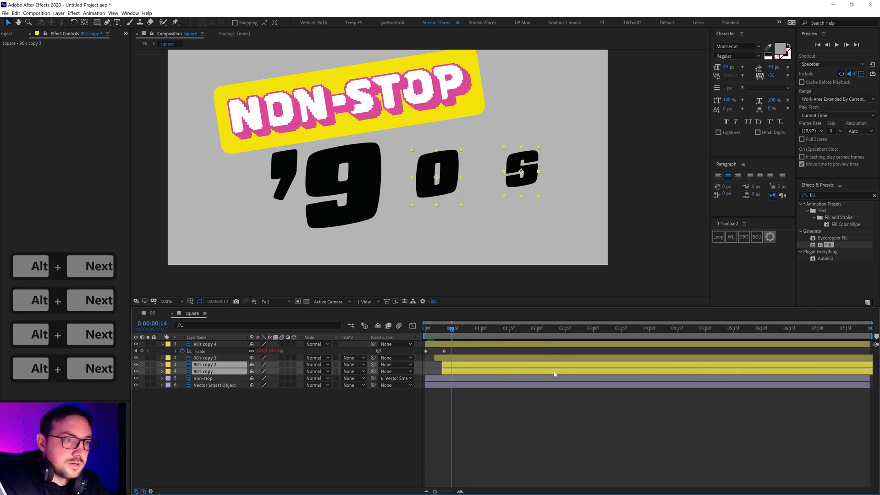
pyautogui.hotkey('alt', 'pagedown')
pyautogui.press('ctrl')
# Delay only the s layer by five more frames and scrub through the staggered entrance.
pyautogui.keyDown('ctrl'); pyautogui.click(454, 364); pyautogui.keyUp('ctrl')
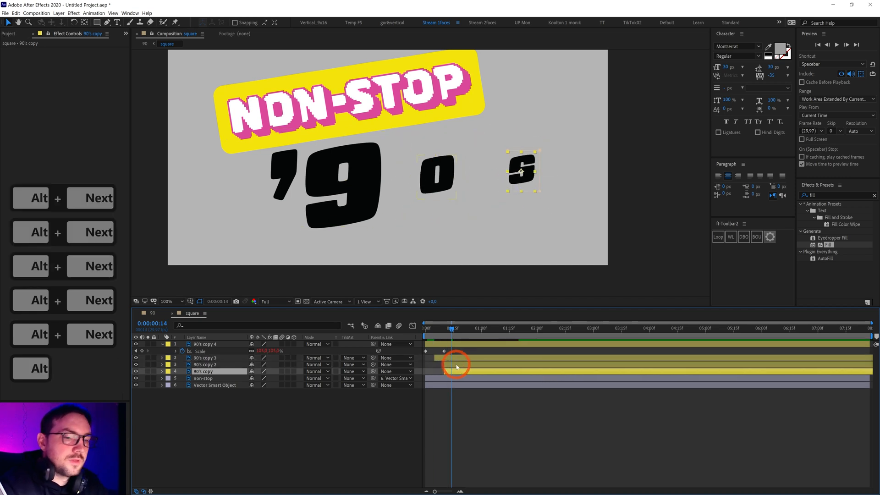
pyautogui.hotkey('alt', 'pagedown')
pyautogui.hotkey('alt', 'pagedown')
pyautogui.hotkey('alt', 'pagedown')
pyautogui.hotkey('alt', 'pagedown')
pyautogui.hotkey('alt', 'pagedown')
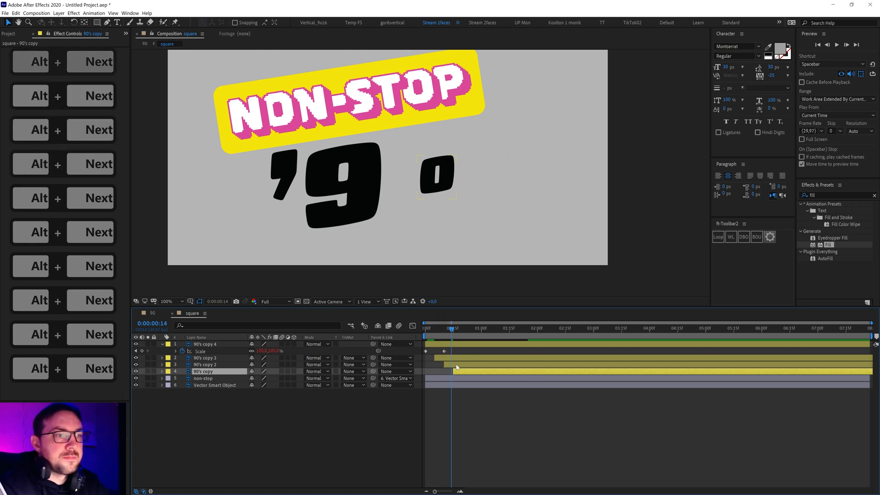
pyautogui.click(432, 331)
pyautogui.moveTo(432, 334); pyautogui.dragTo(497, 351)
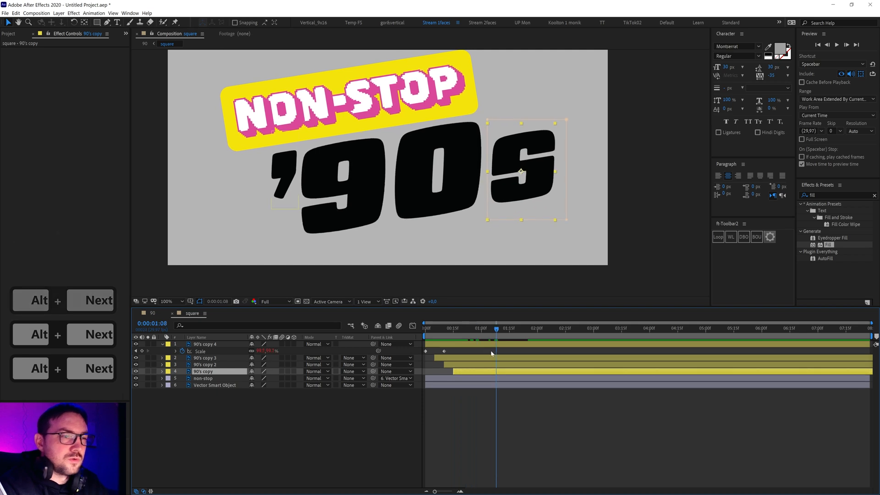
# Realign all four '90s character layers to start on the first frame.
pyautogui.keyDown('shift'); pyautogui.click(461, 349); pyautogui.keyUp('shift')
pyautogui.moveTo(452, 334); pyautogui.dragTo(328, 341)
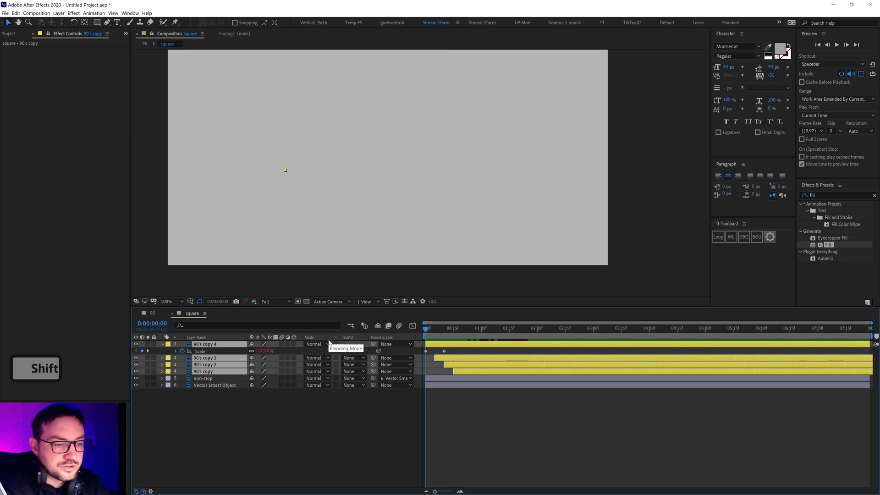
pyautogui.press('[')
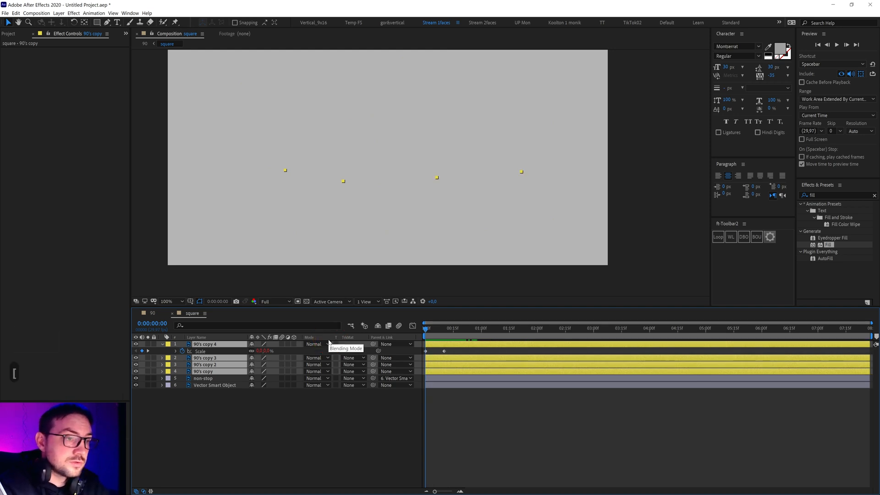
# Delay the 9, 0 and s layers by three frames relative to the apostrophe.
pyautogui.keyDown('ctrl'); pyautogui.click(440, 347); pyautogui.keyUp('ctrl')
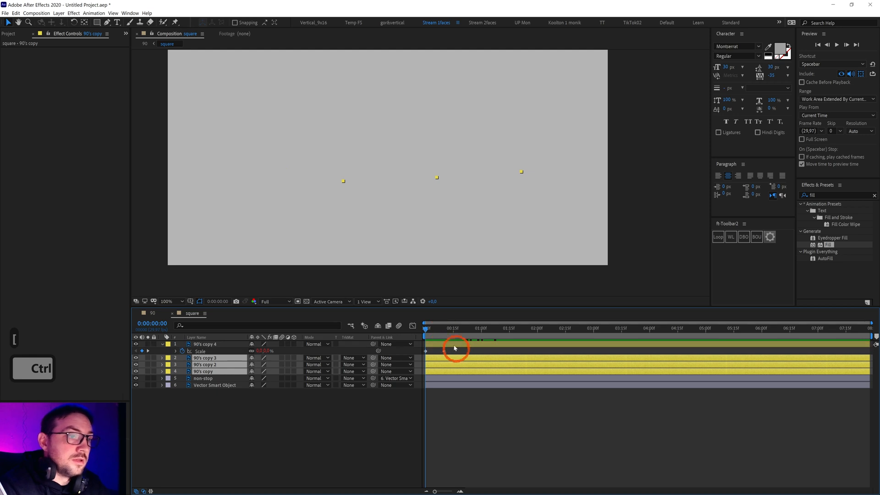
pyautogui.click(433, 335)
pyautogui.hotkey('alt', 'pagedown')
pyautogui.hotkey('alt', 'pagedown')
pyautogui.hotkey('alt', 'pagedown')
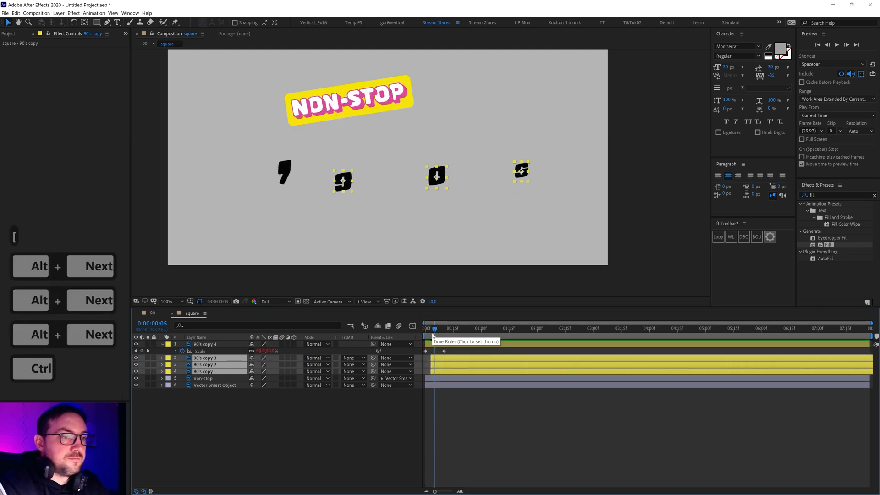
# Delay the 0 and s layers by three frames relative to the 9 layer.
pyautogui.keyDown('ctrl'); pyautogui.click(447, 359); pyautogui.keyUp('ctrl')
pyautogui.hotkey('alt', 'pagedown')
pyautogui.hotkey('alt', 'pagedown')
pyautogui.hotkey('alt', 'pagedown')
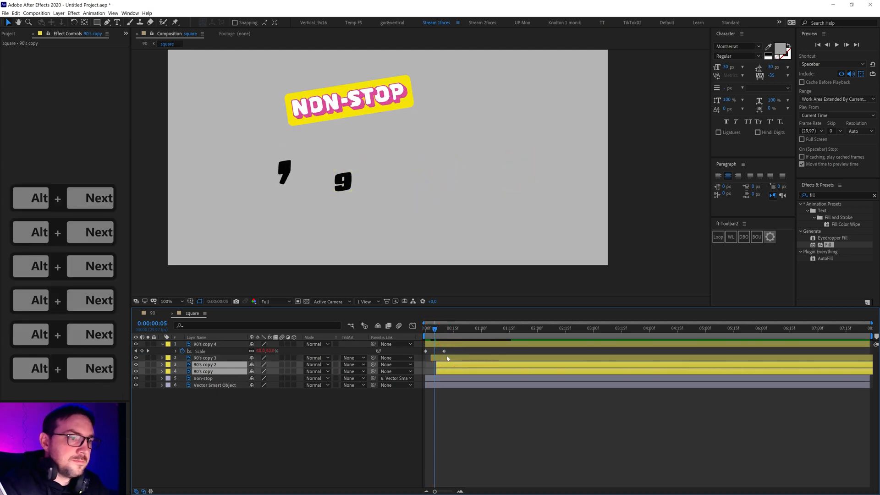
# Delay only the s layer by three more frames and play back the staggered character entrance.
pyautogui.click(449, 329)
pyautogui.keyDown('ctrl'); pyautogui.click(452, 365); pyautogui.keyUp('ctrl')
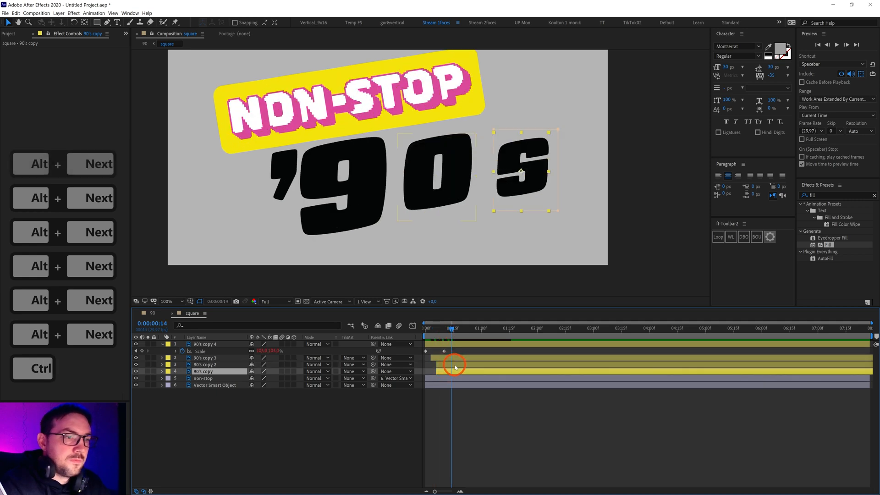
pyautogui.hotkey('alt', 'pagedown')
pyautogui.hotkey('alt', 'pagedown')
pyautogui.moveTo(448, 330)
pyautogui.mouseDown()
pyautogui.moveTo(430, 329)
pyautogui.moveTo(460, 342)
pyautogui.mouseUp()
pyautogui.press('space')
# Shift the non-stop and Vector Smart Object layers together to start at 0:00:00:18, and preview the composition.
pyautogui.click(448, 378)
pyautogui.keyDown('shift'); pyautogui.click(448, 385); pyautogui.keyUp('shift')
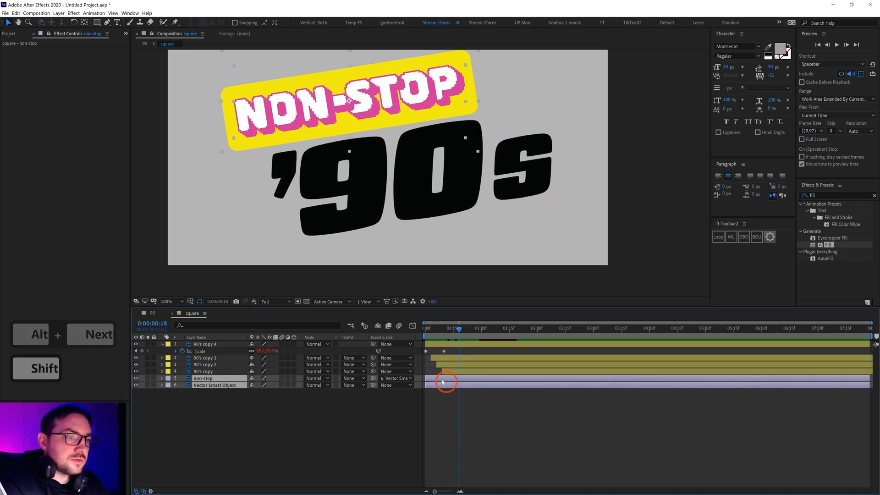
pyautogui.moveTo(449, 381); pyautogui.dragTo(473, 381)
pyautogui.moveTo(431, 334); pyautogui.dragTo(576, 355)
pyautogui.click(362, 422)
pyautogui.press('KP_0')
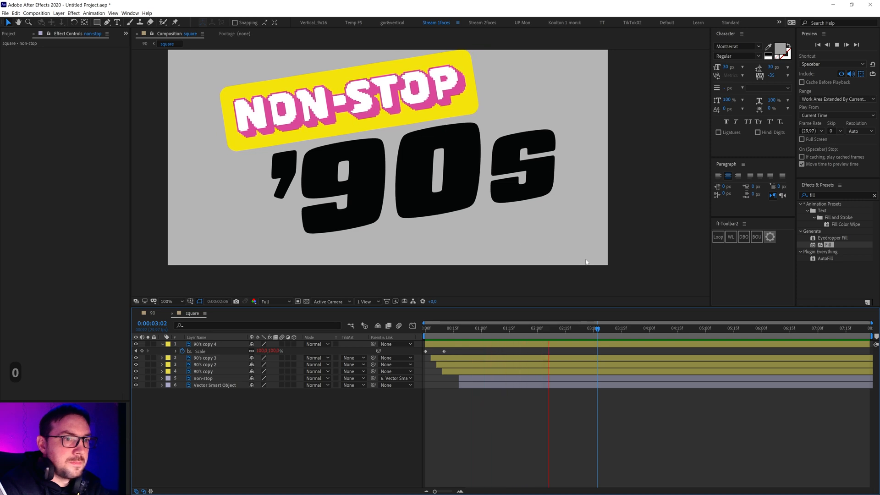
pyautogui.press('KP_0')
pyautogui.moveTo(692, 334); pyautogui.dragTo(877, 341)
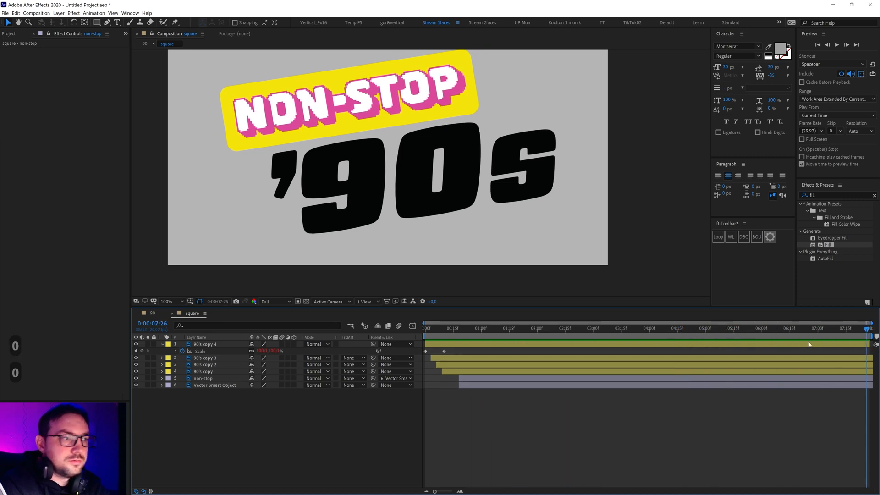
# In the 90 composition, offset the square layer to start at 0:00:00:10 and preview the animation.
pyautogui.click(172, 313)
pyautogui.moveTo(548, 342); pyautogui.dragTo(565, 350)
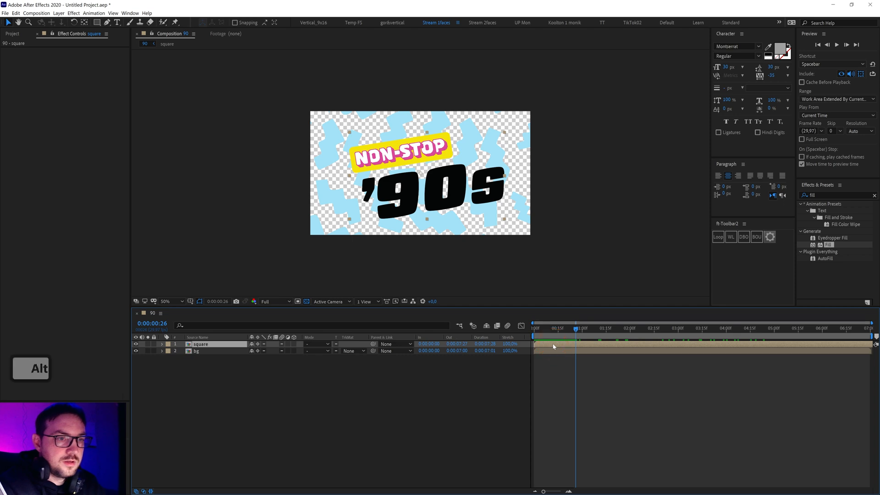
pyautogui.hotkey('alt', 'shift', 'pagedown')
pyautogui.hotkey('alt', 'shift', 'pagedown')
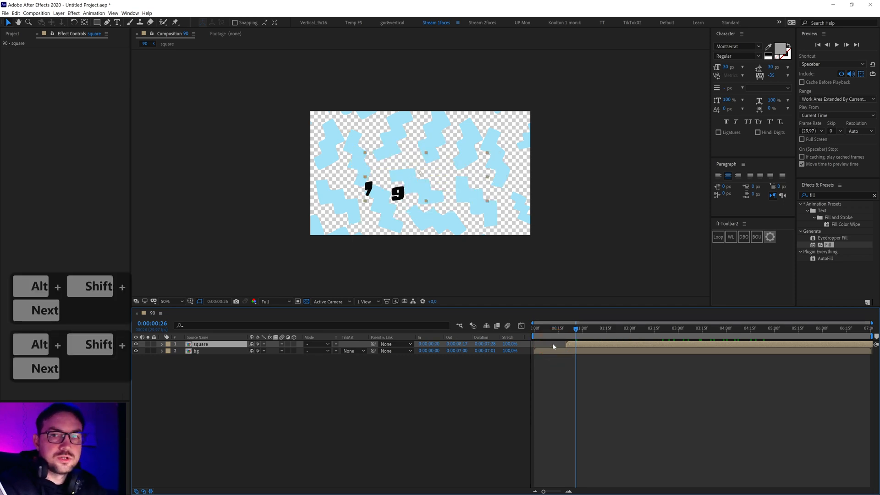
pyautogui.moveTo(545, 340); pyautogui.dragTo(610, 352)
pyautogui.hotkey('alt', 'shift', 'pageup')
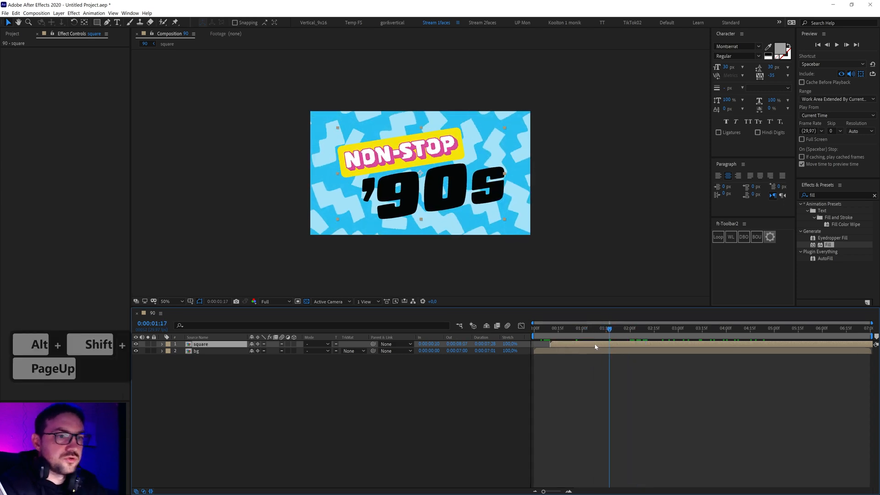
pyautogui.moveTo(569, 332); pyautogui.dragTo(487, 333)
pyautogui.press('KP_0')
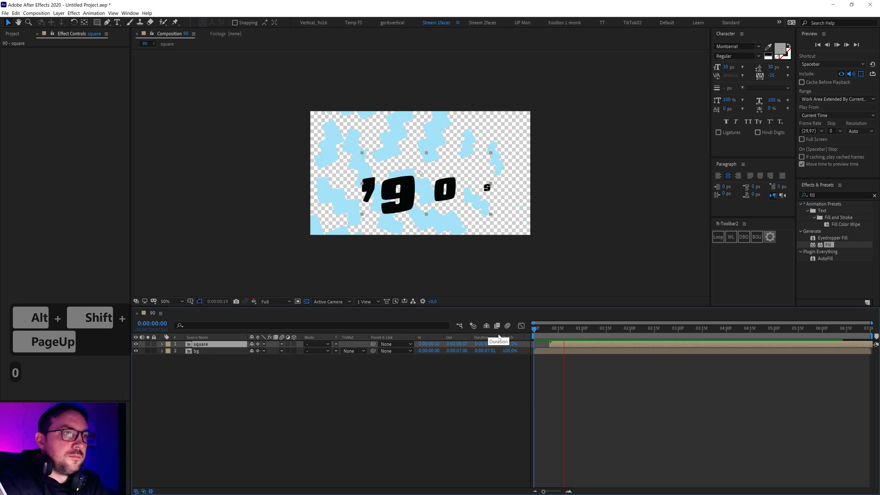
# Keyframe the square layer's Position at 0:00:05:09, and move the title off the frame's left side at 0:00:05:19.
pyautogui.click(833, 333)
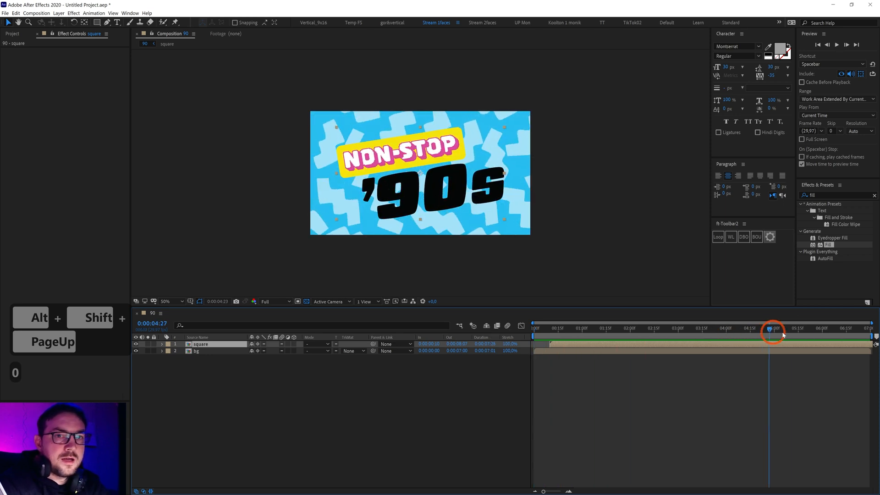
pyautogui.moveTo(834, 338); pyautogui.dragTo(789, 347)
pyautogui.press('p')
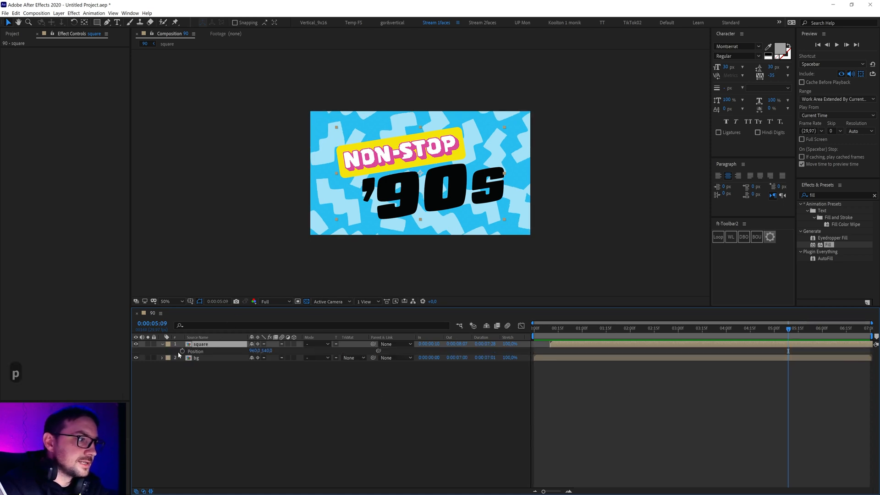
pyautogui.click(366, 378)
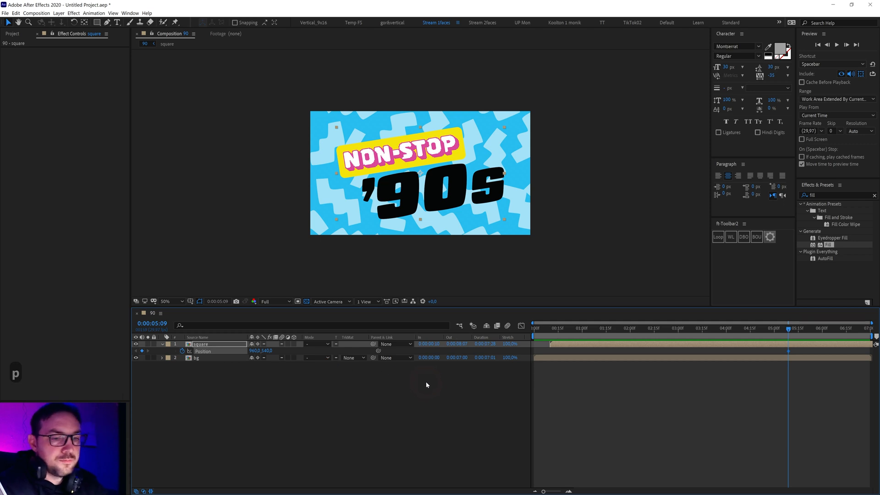
pyautogui.hotkey('shift', 'pagedown')
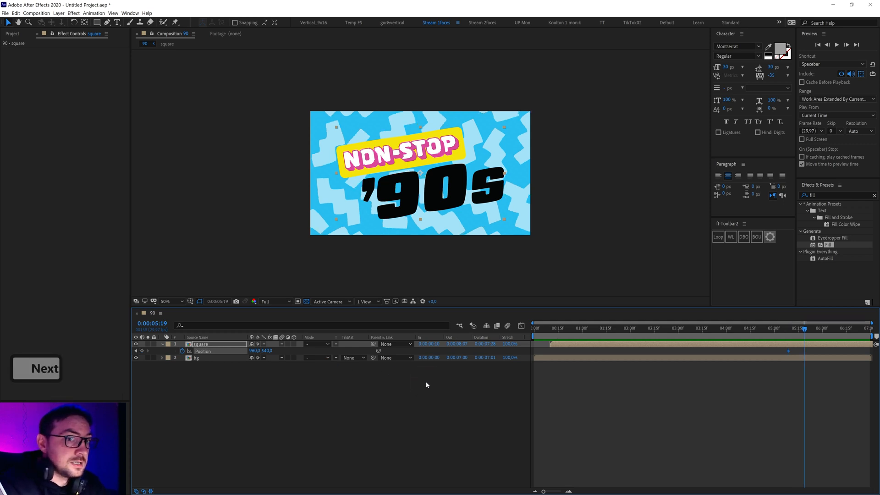
pyautogui.moveTo(408, 192); pyautogui.dragTo(201, 241)
# Adjust the end point of the title's exit path to about -910, 882 so the motion follows the lettering's slant.
pyautogui.click(784, 337)
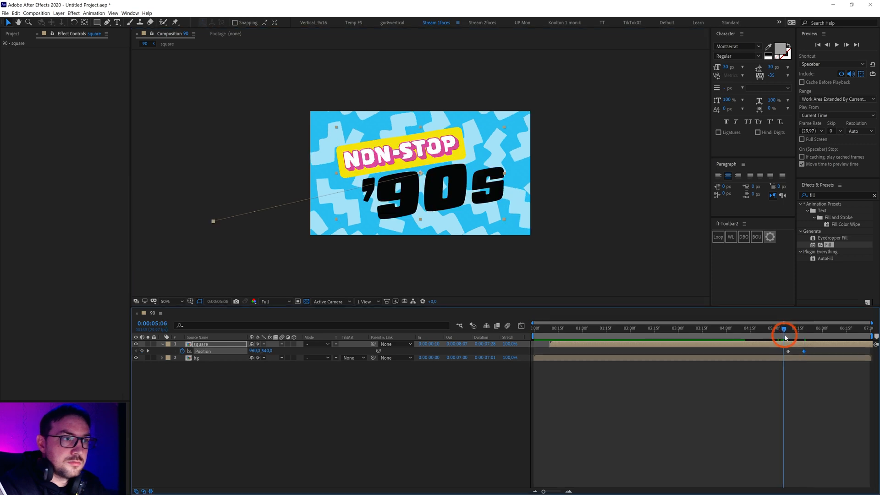
pyautogui.moveTo(786, 337); pyautogui.dragTo(794, 337)
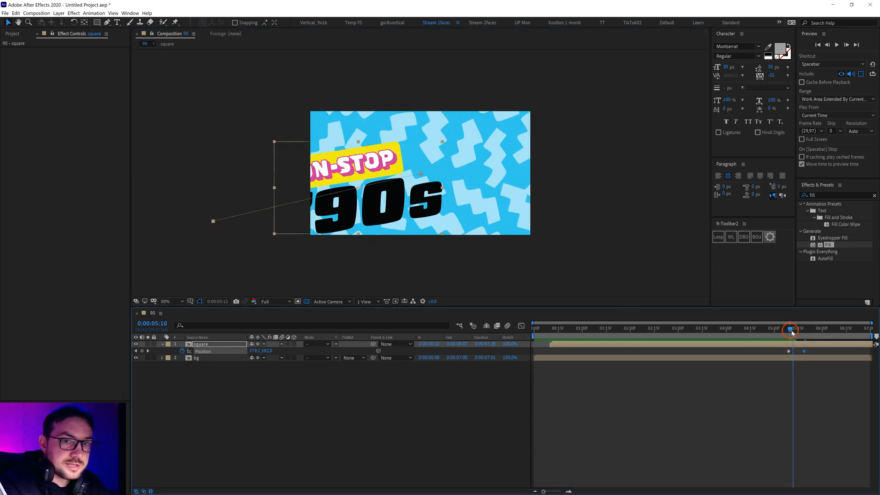
pyautogui.moveTo(792, 333); pyautogui.dragTo(793, 333)
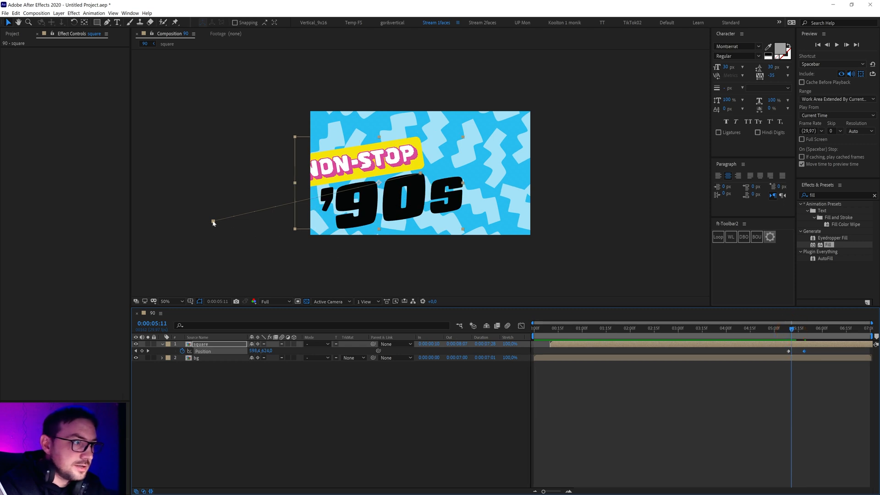
pyautogui.moveTo(213, 224)
pyautogui.mouseDown()
pyautogui.moveTo(197, 173)
pyautogui.moveTo(206, 214)
pyautogui.mouseUp()
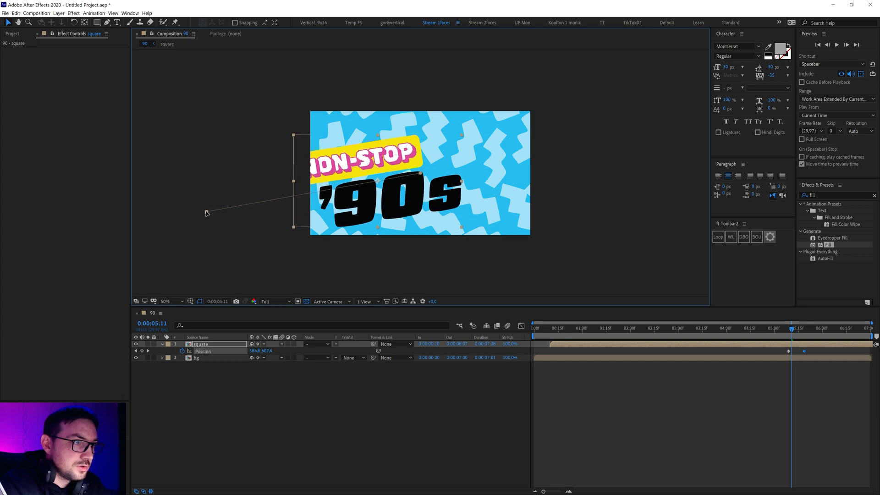
# Mark the slant above and below the '90s lettering with two red lines in a screen-capture overlay, and dismiss it.
pyautogui.hotkey('ctrl', 'q')
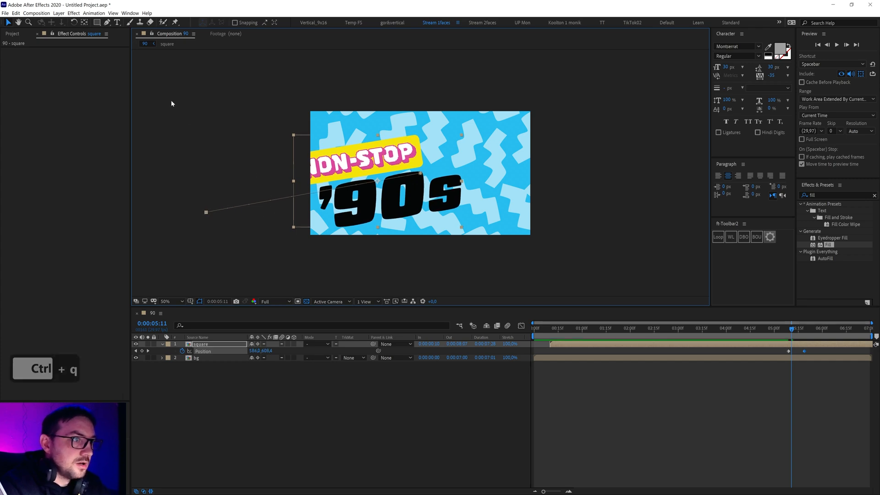
pyautogui.moveTo(118, 33); pyautogui.dragTo(835, 406)
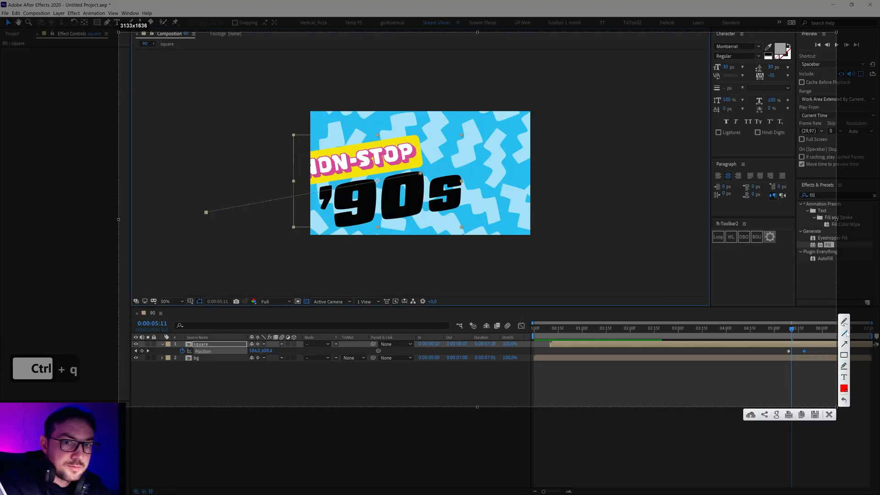
pyautogui.moveTo(320, 185); pyautogui.dragTo(339, 186)
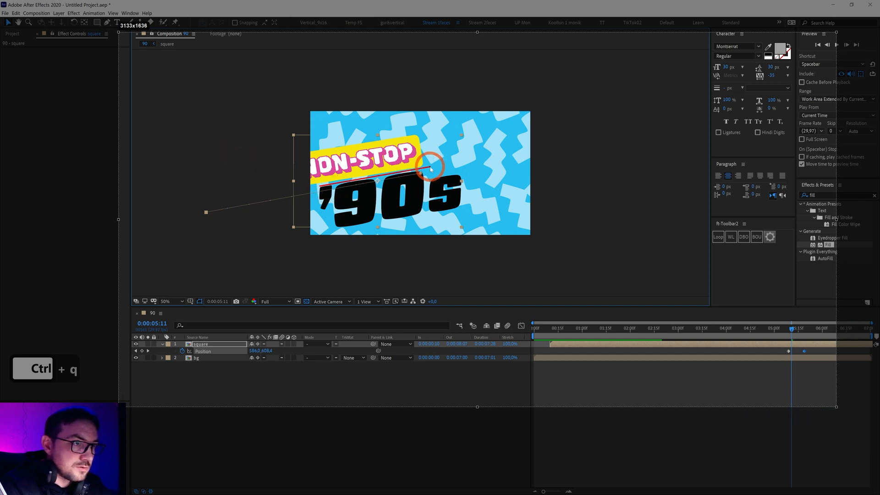
pyautogui.moveTo(430, 169); pyautogui.dragTo(430, 170)
pyautogui.moveTo(335, 228); pyautogui.dragTo(459, 213)
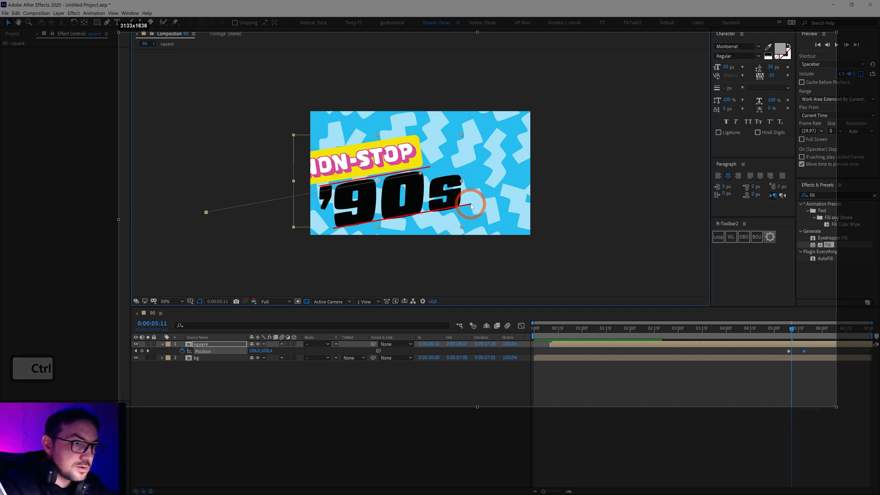
pyautogui.press('Escape')
pyautogui.press('Escape')
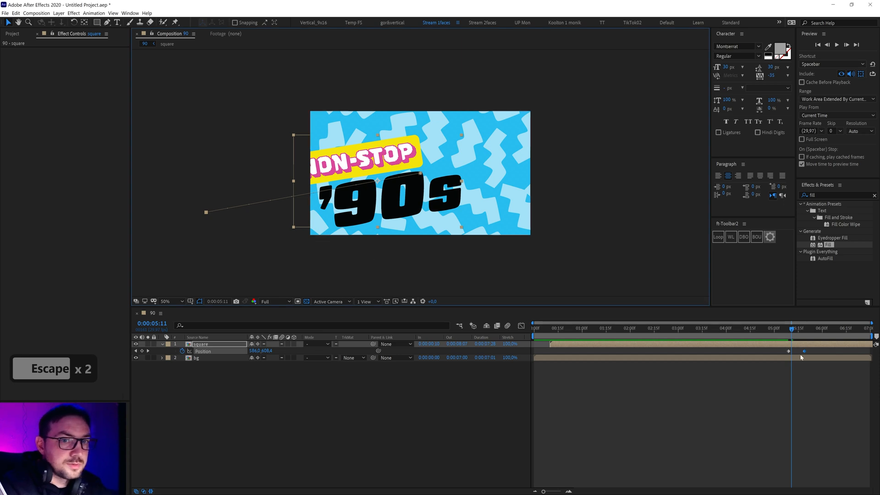
# Apply Easy Ease to both Position keyframes of the square layer and scrub through the exit.
pyautogui.moveTo(783, 331); pyautogui.dragTo(812, 332)
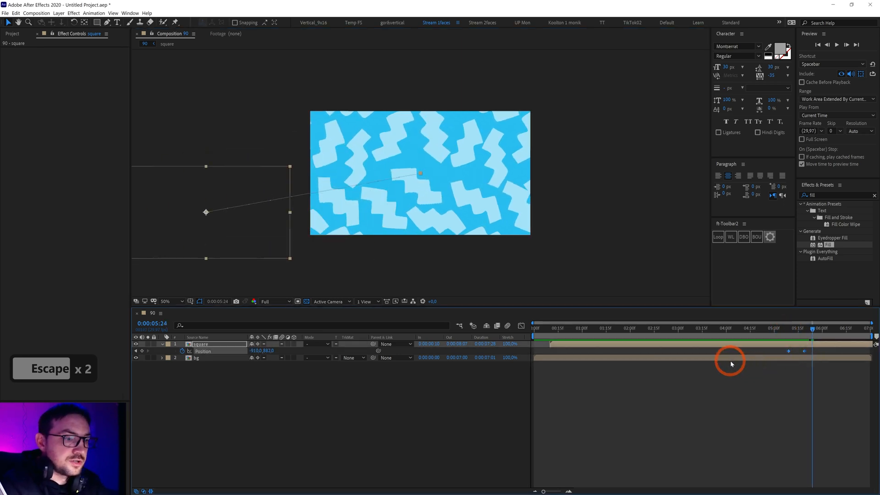
pyautogui.press('F9')
pyautogui.moveTo(798, 332); pyautogui.dragTo(801, 331)
# Examine the exit's Position curve in the graph editor, comparing the value graph with the speed graph.
pyautogui.click(521, 326)
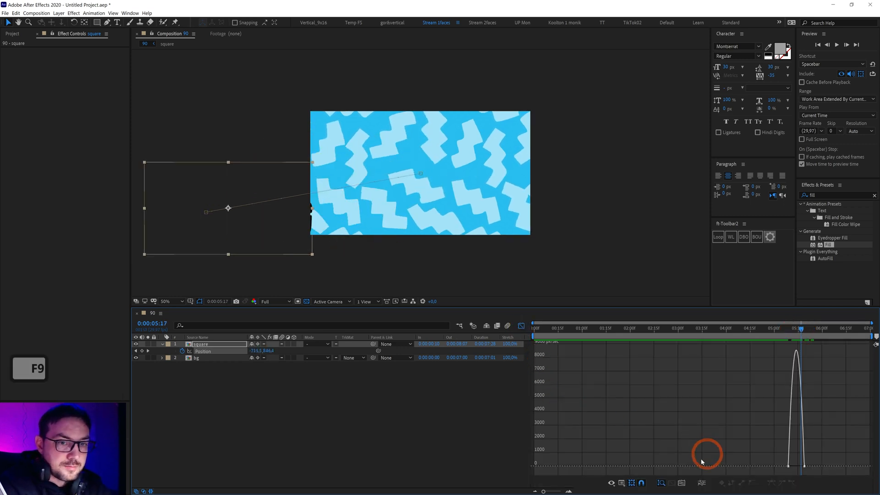
pyautogui.moveTo(530, 322); pyautogui.dragTo(748, 324)
pyautogui.click(632, 483)
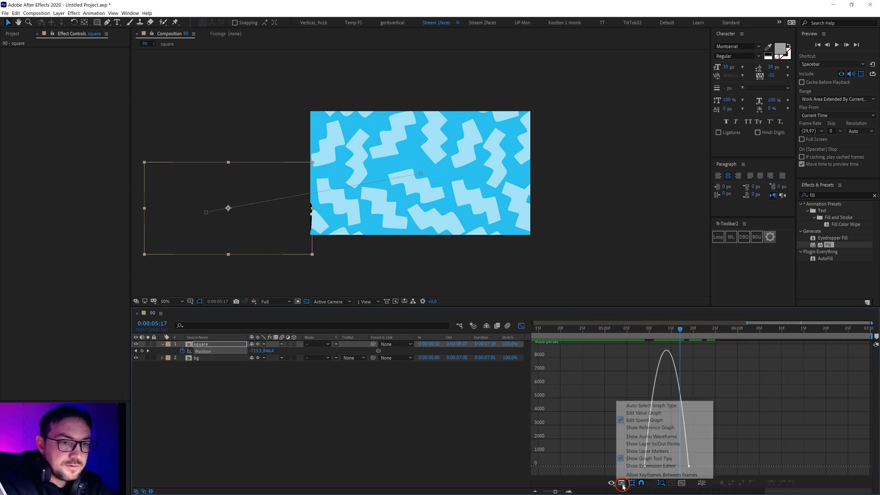
pyautogui.click(643, 414)
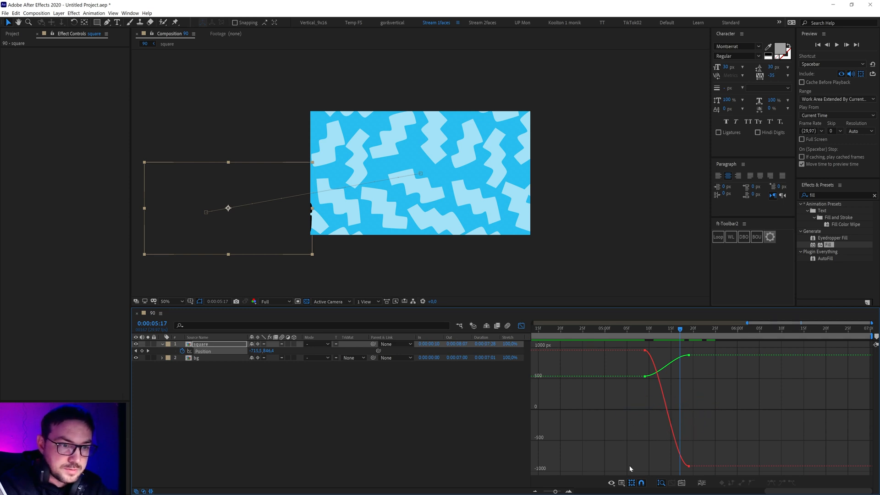
pyautogui.click(621, 483)
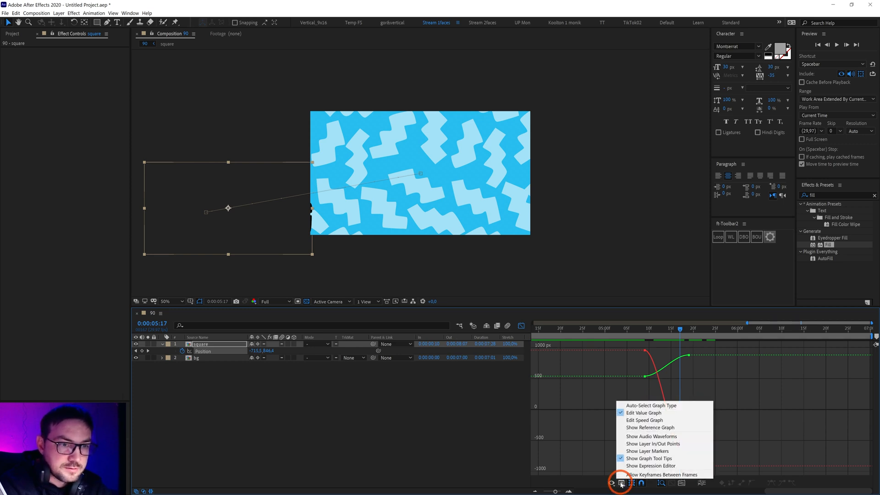
pyautogui.click(641, 421)
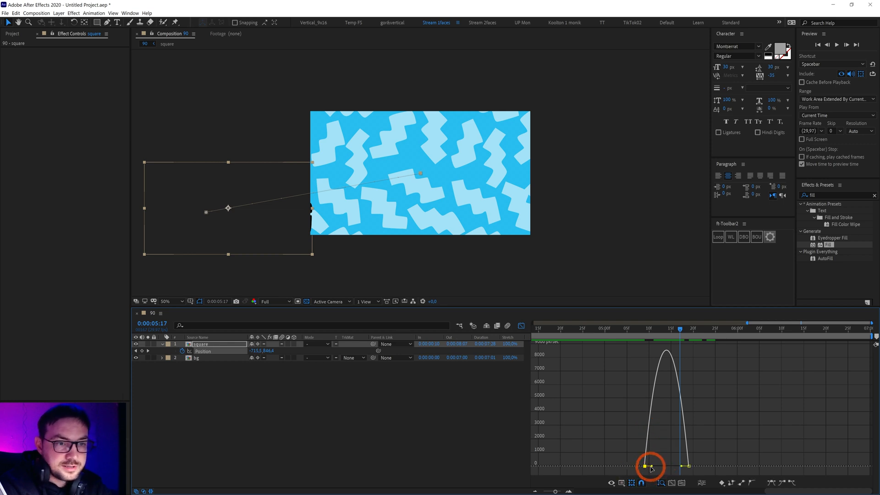
# Lengthen the first Position keyframe's outgoing influence so the exit speed peaks late, preview it, and return to the layer timeline.
pyautogui.moveTo(653, 467); pyautogui.dragTo(671, 467)
pyautogui.moveTo(641, 338); pyautogui.dragTo(605, 398)
pyautogui.press('space')
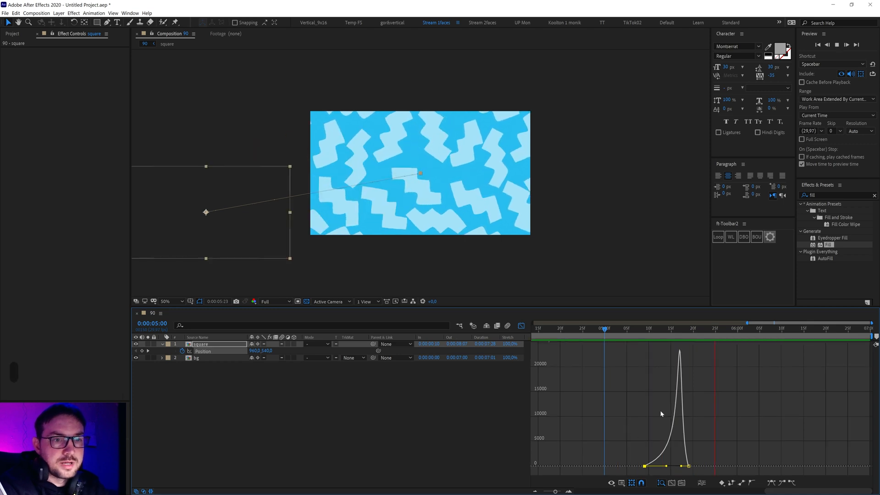
pyautogui.press('space')
pyautogui.click(522, 326)
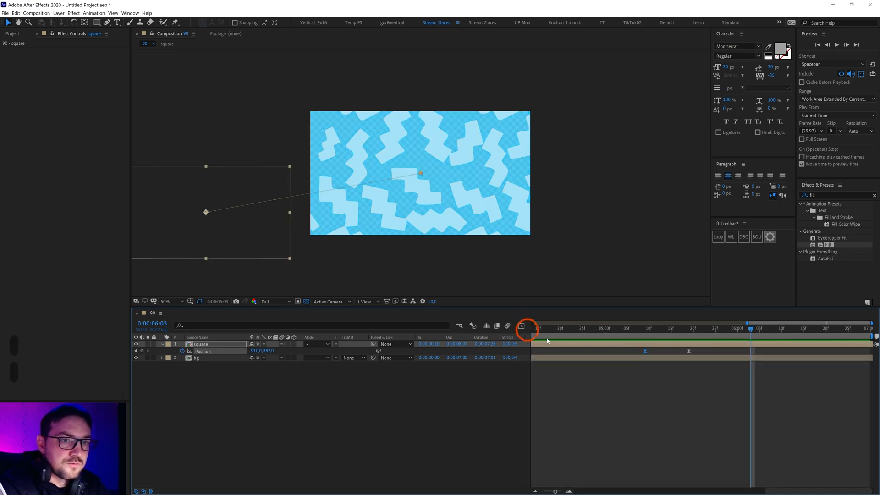
# Shift both Position keyframes so the exit ends at 0:00:06:05, trim the square layer's end there, and preview the composition.
pyautogui.keyDown('shift'); pyautogui.click(693, 332); pyautogui.keyUp('shift')
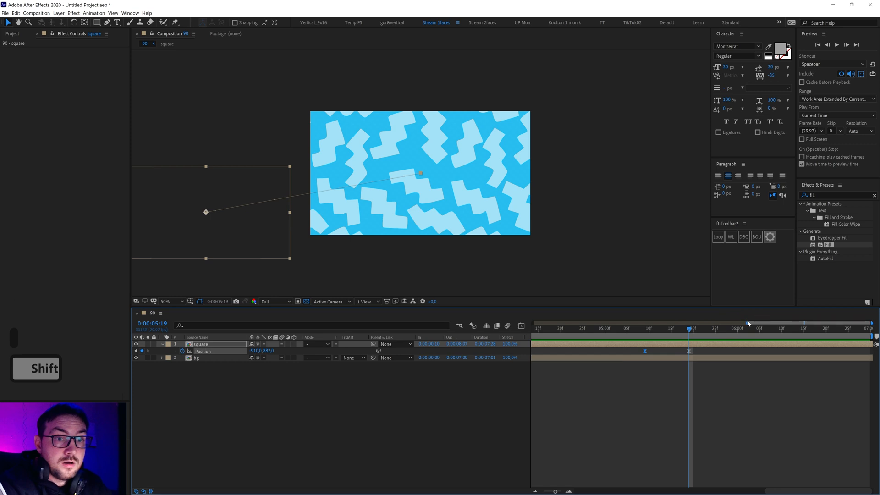
pyautogui.moveTo(747, 323); pyautogui.dragTo(533, 323)
pyautogui.click(845, 335)
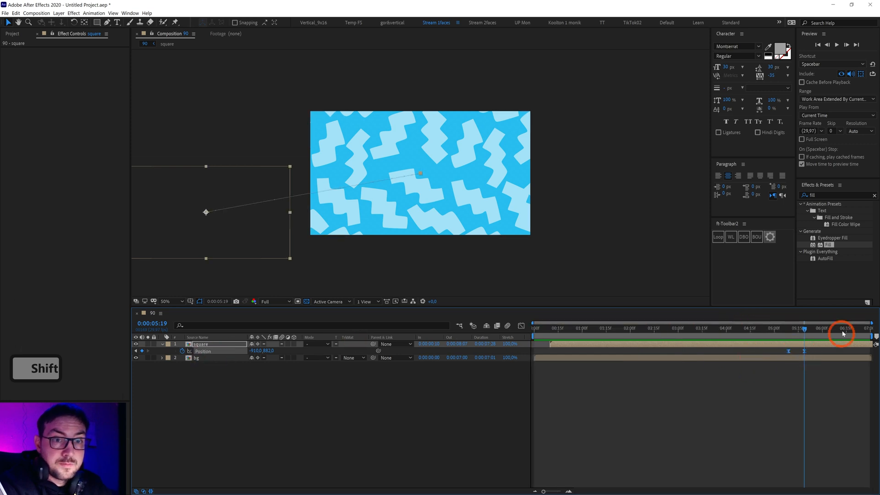
pyautogui.moveTo(807, 332); pyautogui.dragTo(833, 338)
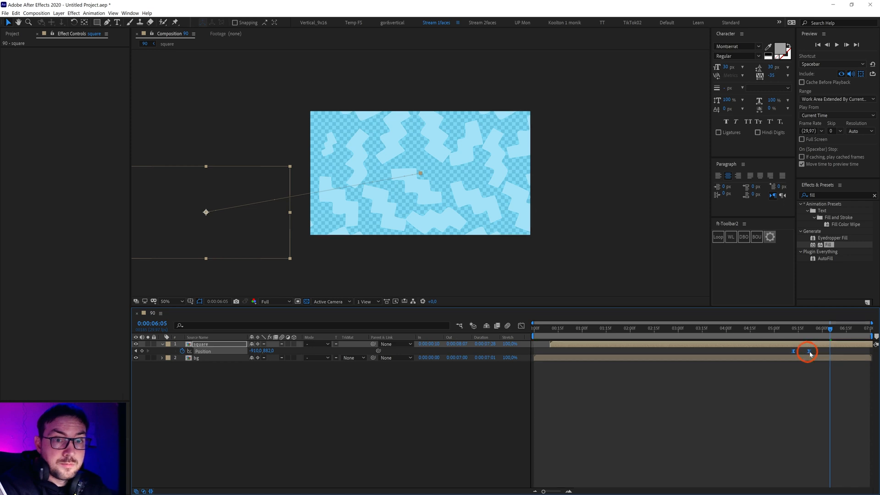
pyautogui.moveTo(829, 356); pyautogui.dragTo(831, 357)
pyautogui.press('alt')
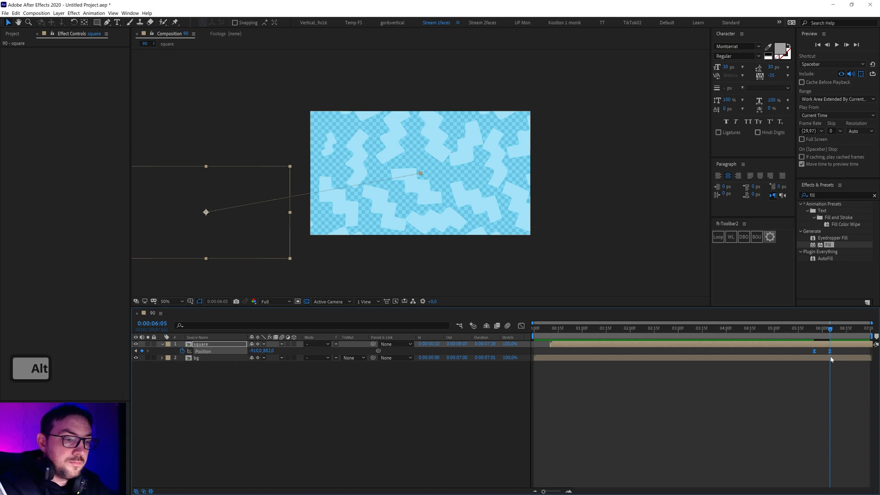
pyautogui.press('KP_0')
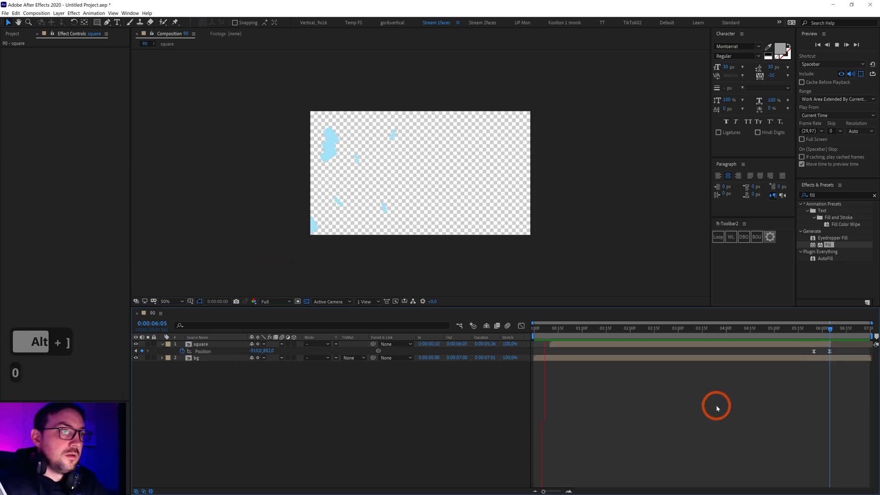
# Fit the composition view to its panel and preview the finished '90s title animation in a maximized viewer.
pyautogui.click(166, 301)
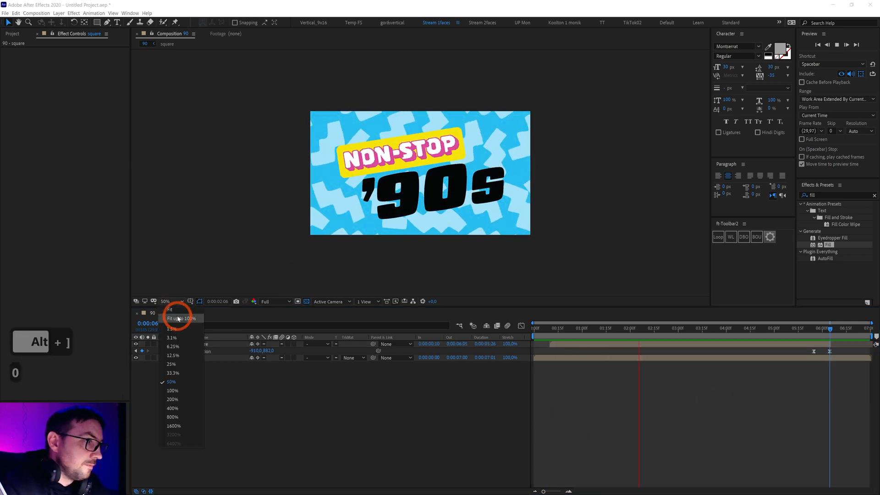
pyautogui.click(170, 310)
pyautogui.press('`')
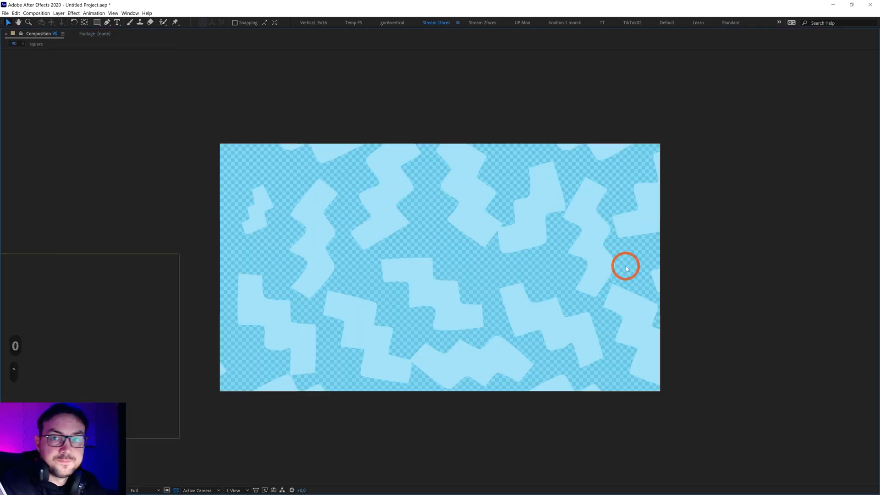
pyautogui.click(40, 491)
pyautogui.click(49, 348)
pyautogui.press('KP_0')
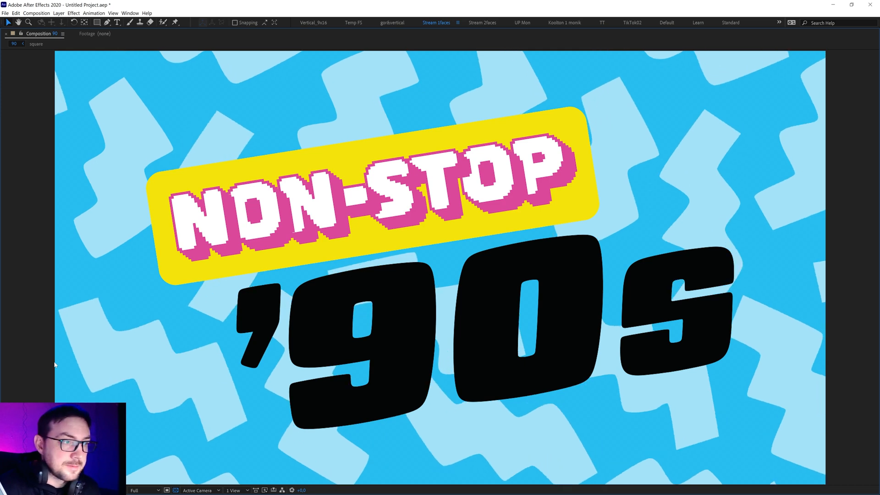
pyautogui.press('`')
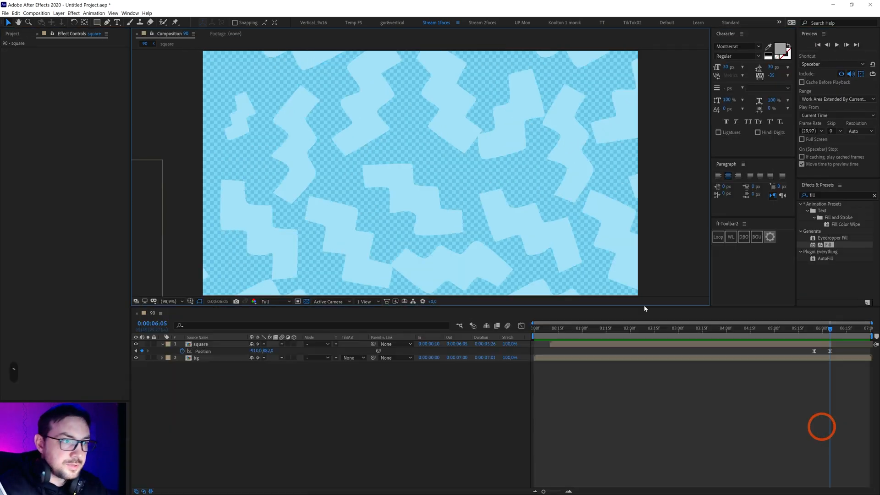
pyautogui.click(63, 79)
pyautogui.press('`')
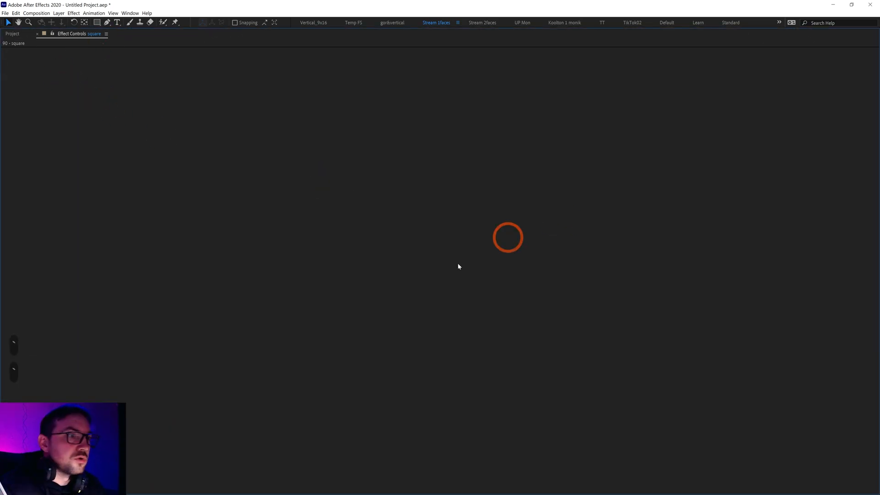
pyautogui.press('`')
# Open the mmmmm precomp nested in bg and reveal the Scale keyframes of all its shape layers for review.
pyautogui.click(200, 344)
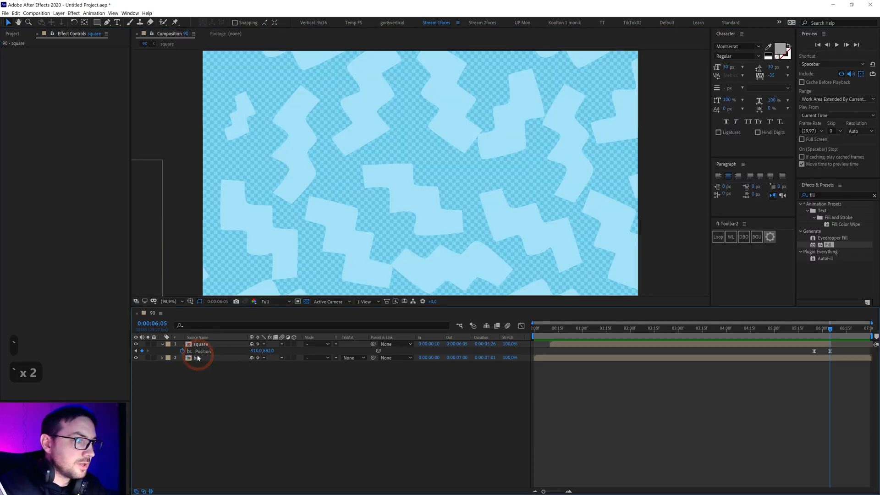
pyautogui.doubleClick(198, 358)
pyautogui.doubleClick(203, 346)
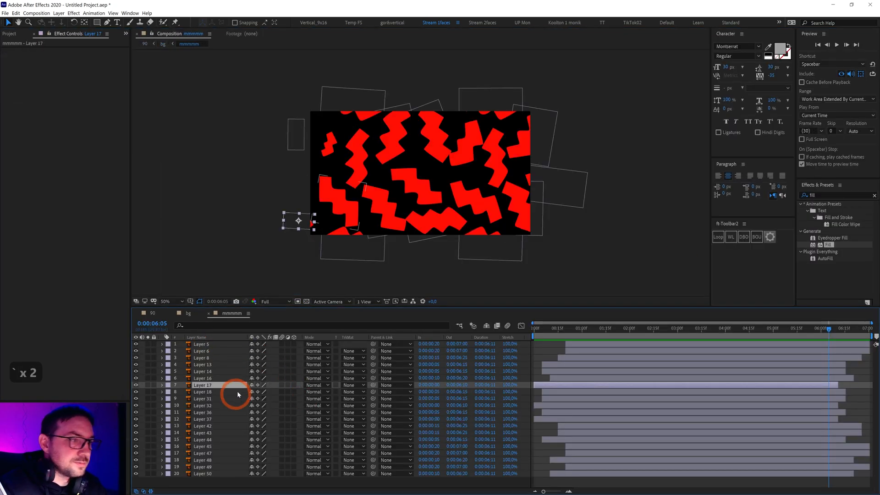
pyautogui.click(204, 392)
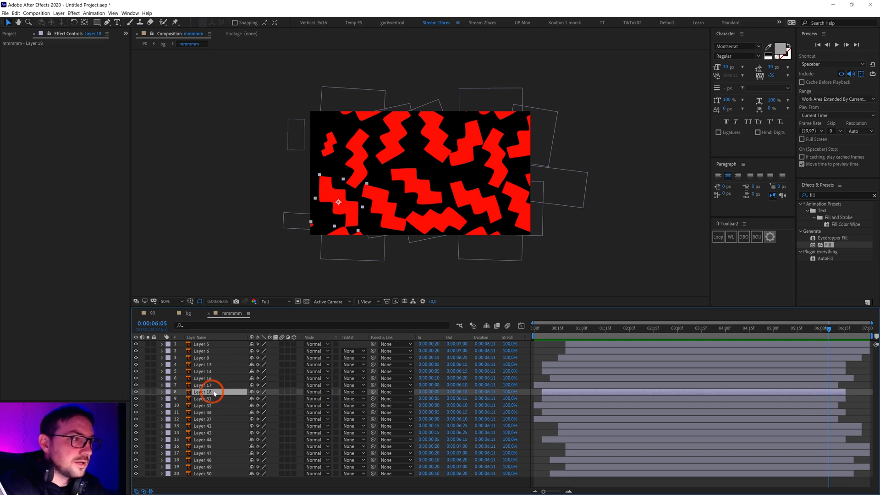
pyautogui.press('`')
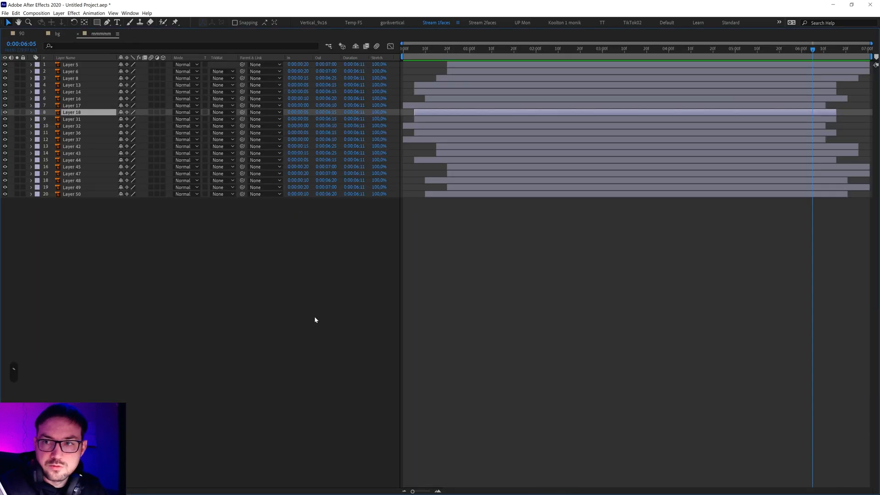
pyautogui.moveTo(244, 295); pyautogui.dragTo(65, 83)
pyautogui.press('u')
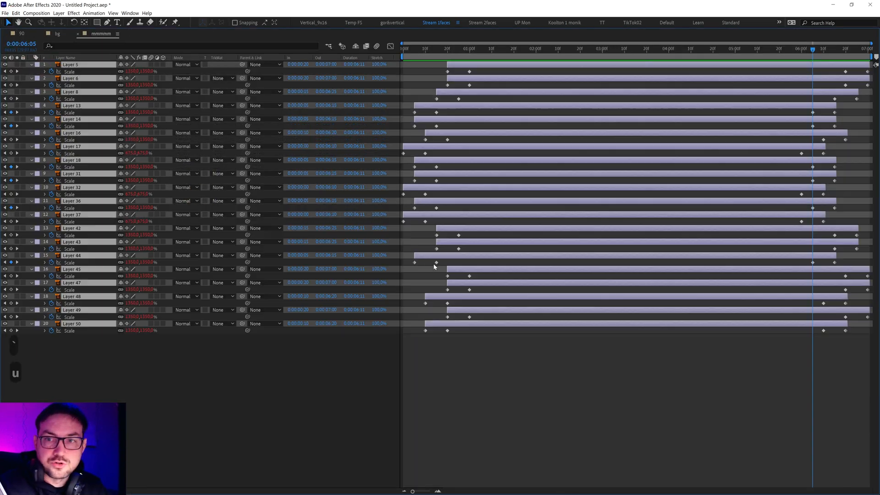
pyautogui.press('`')
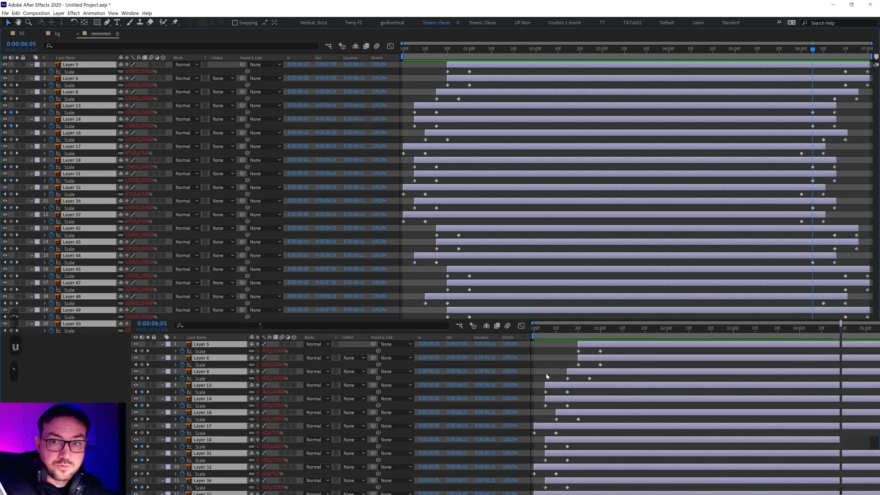
# Return through bg to the 90 composition and scrub the title animation to 0:00:01:23.
pyautogui.click(190, 314)
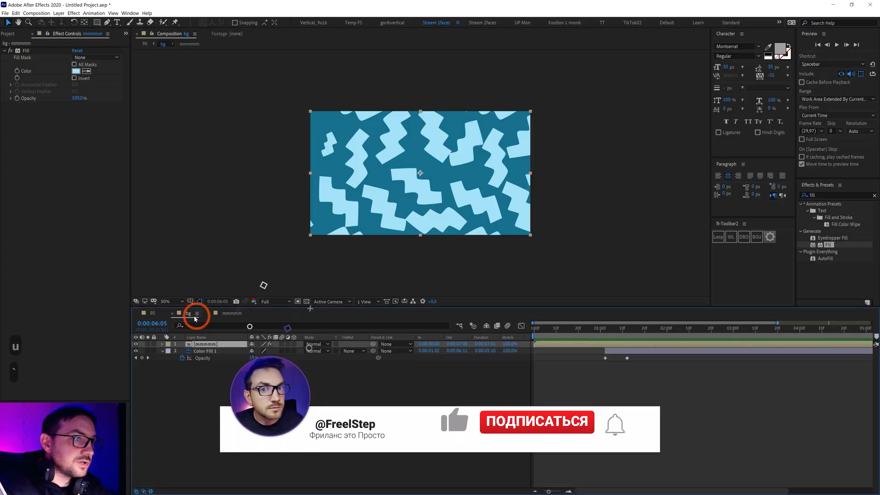
pyautogui.click(153, 313)
pyautogui.moveTo(558, 340); pyautogui.dragTo(657, 339)
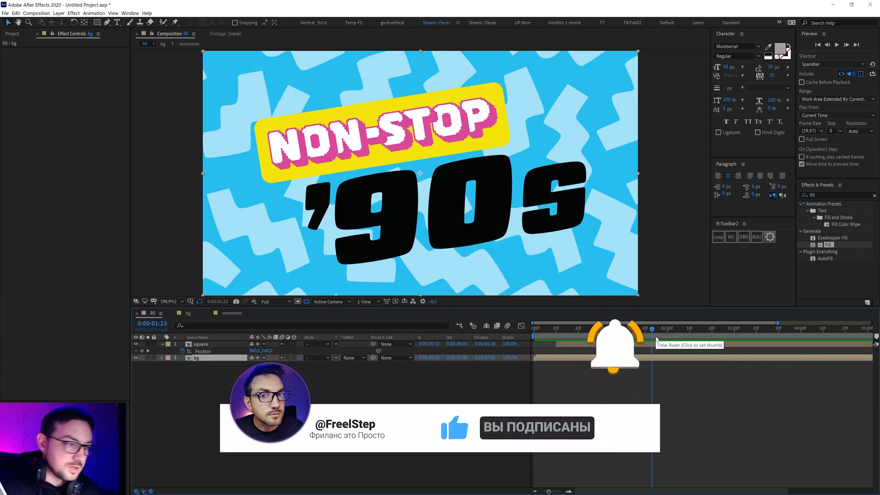
# Switch to the Fiverr order page in the browser and review the order's delivery entry and the buyer's review.
pyautogui.hotkey('alt', 'Tab')
pyautogui.scroll(5, 429, 331)
pyautogui.scroll(-20, 426, 331)
pyautogui.scroll(-2, 423, 332)
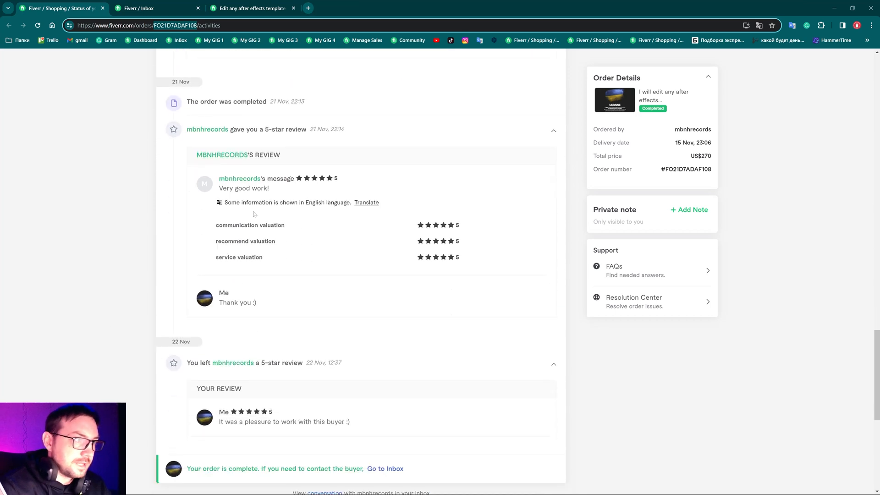
pyautogui.scroll(9, 251, 199)
pyautogui.moveTo(196, 237); pyautogui.dragTo(266, 233)
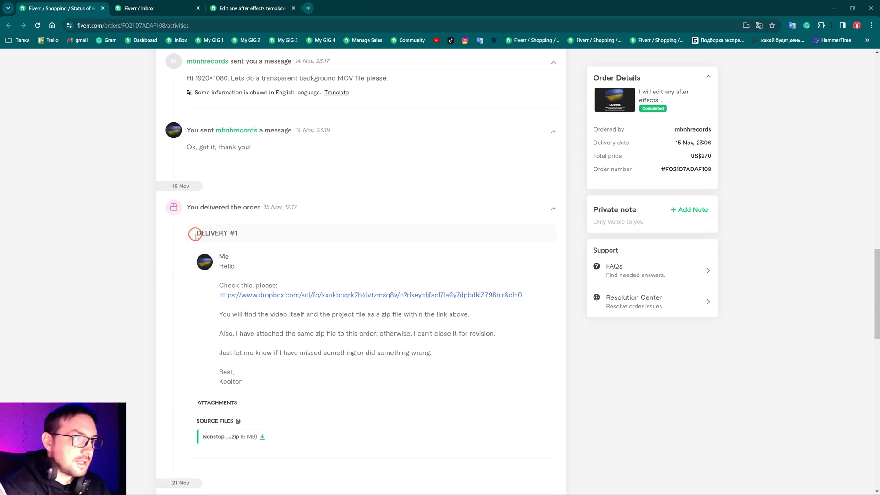
pyautogui.click(321, 250)
pyautogui.scroll(-7, 321, 250)
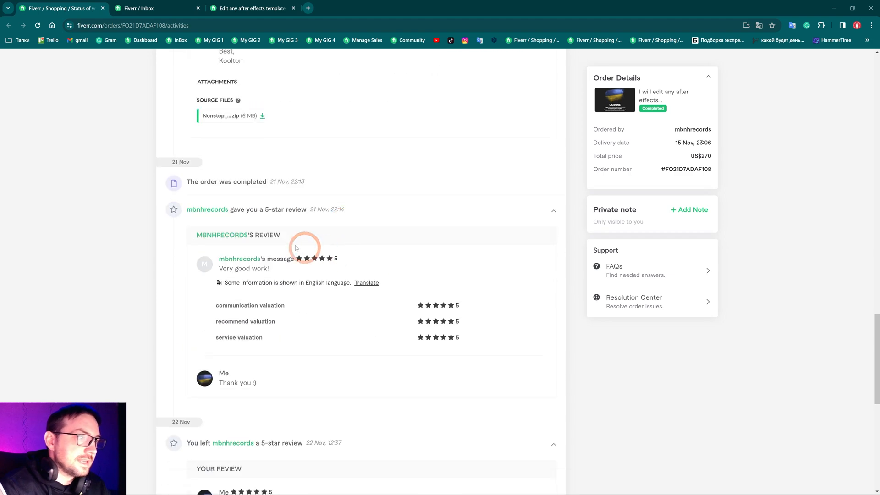
pyautogui.moveTo(284, 269); pyautogui.dragTo(218, 269)
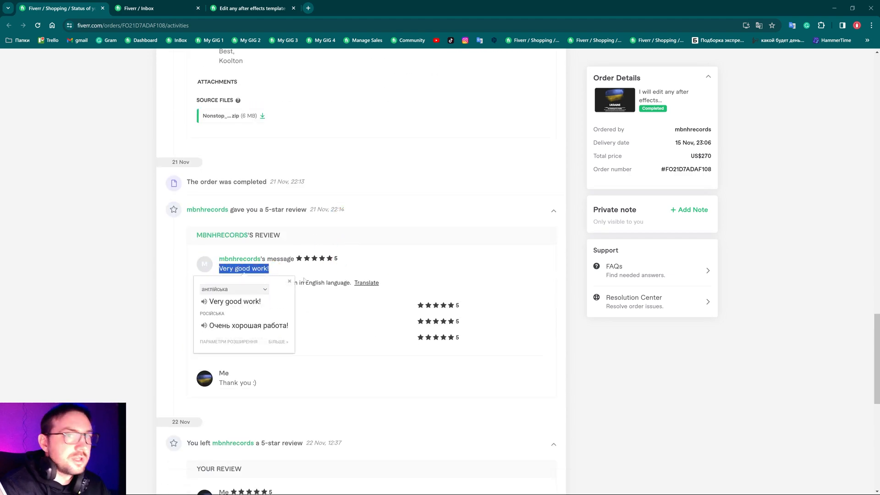
pyautogui.click(335, 280)
# Expand the order details on the Fiverr order page and examine the itemized prices and the total.
pyautogui.scroll(13, 354, 285)
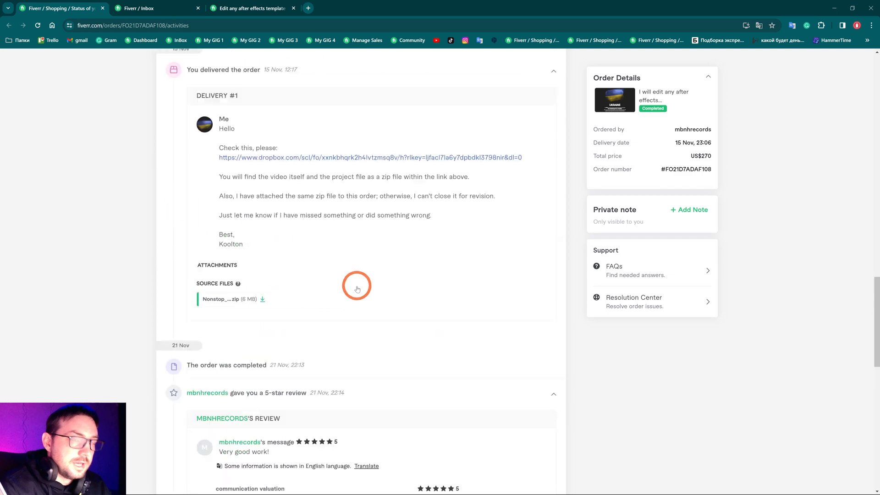
pyautogui.scroll(15, 358, 302)
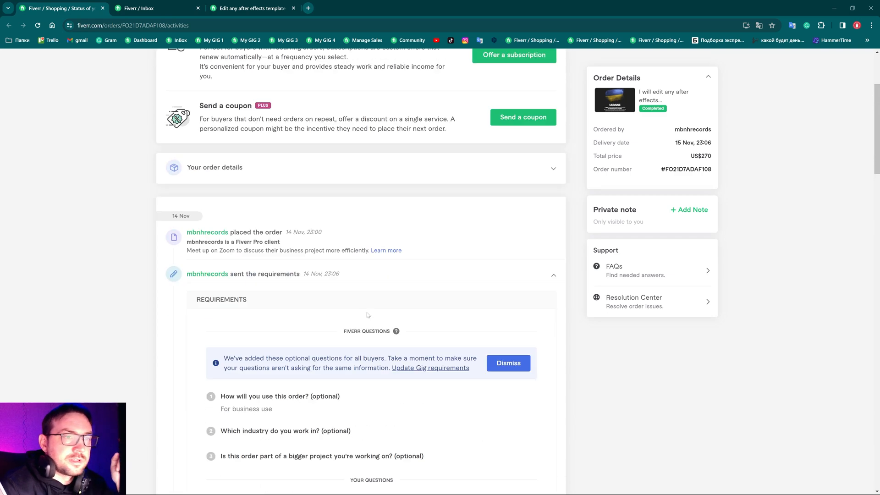
pyautogui.click(552, 231)
pyautogui.scroll(-2, 564, 257)
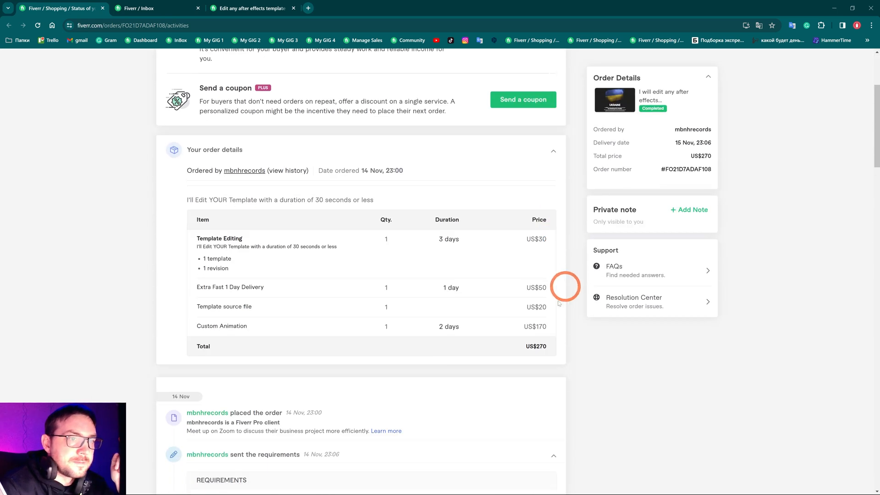
pyautogui.moveTo(524, 346); pyautogui.dragTo(564, 351)
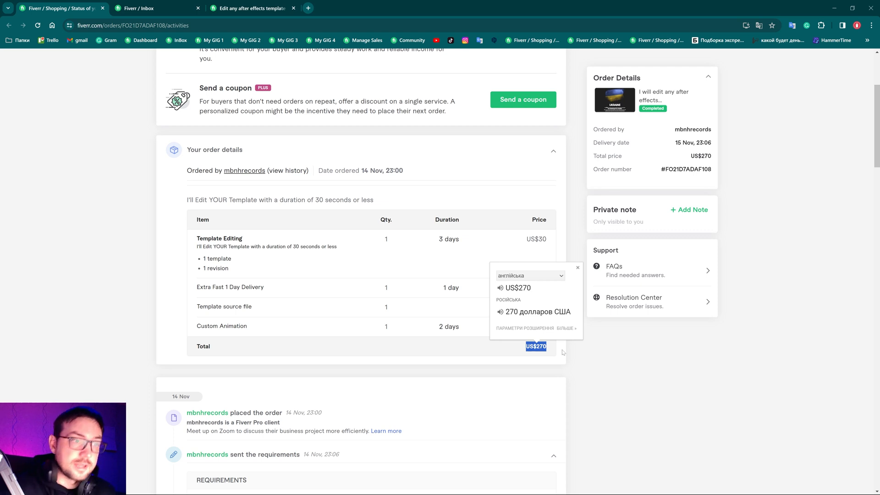
pyautogui.click(631, 372)
pyautogui.scroll(-2, 629, 372)
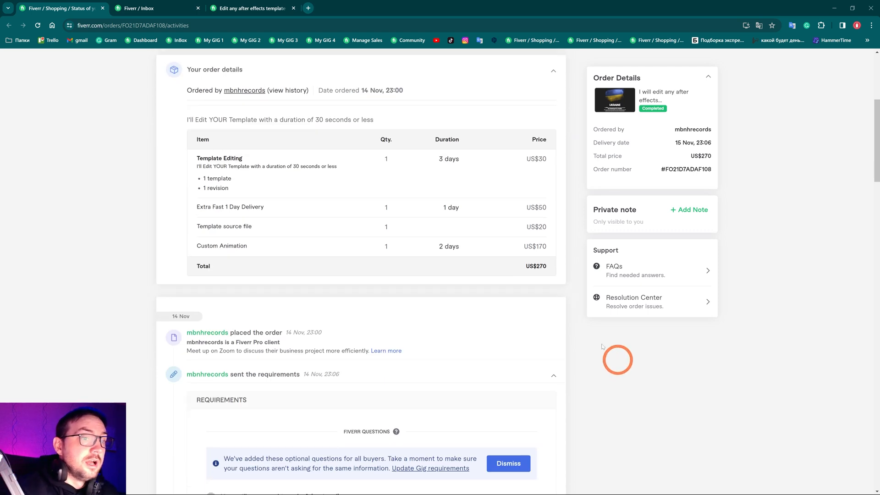
pyautogui.scroll(-1, 528, 276)
pyautogui.scroll(1, 527, 276)
pyautogui.doubleClick(546, 266)
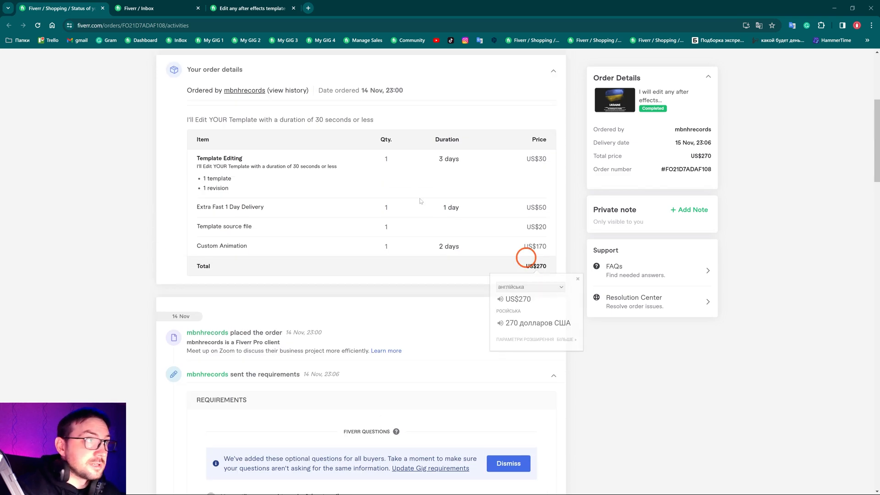
# Open the After Effects template editing gig page and examine the Basic package's price in the package comparison.
pyautogui.hotkey('ctrl', 'Tab')
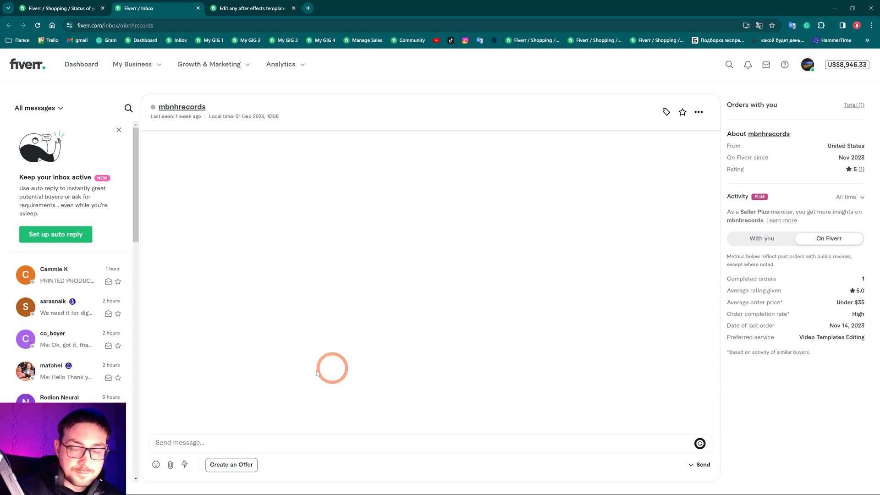
pyautogui.hotkey('ctrl', 'shift', 'Tab')
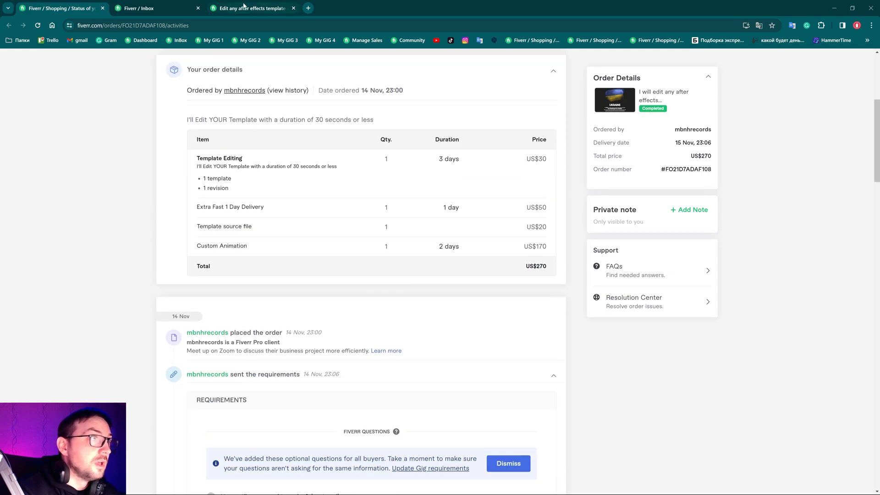
pyautogui.click(243, 5)
pyautogui.scroll(-15, 383, 179)
pyautogui.scroll(-10, 383, 187)
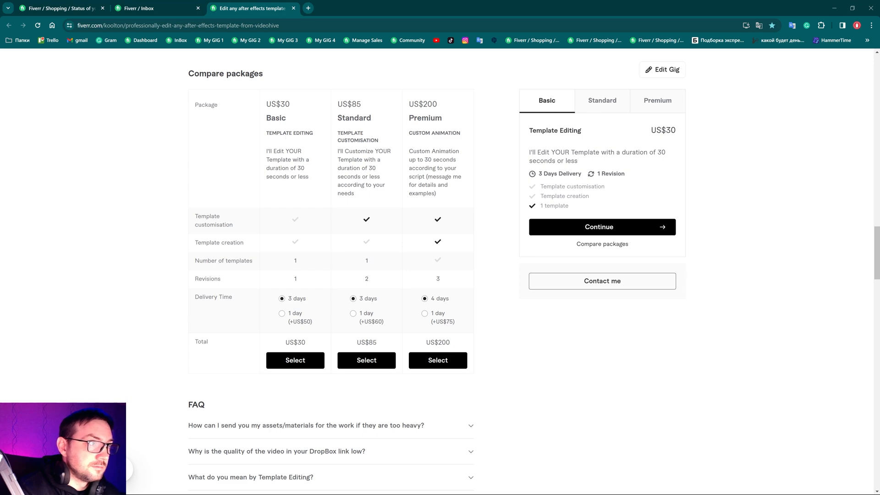
pyautogui.moveTo(265, 101); pyautogui.dragTo(287, 120)
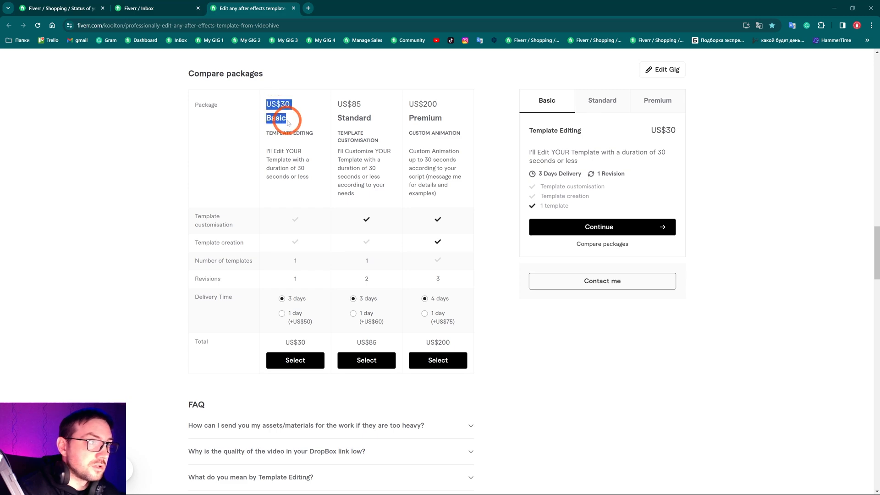
# Return to the order page and check the prices of Template Editing and Extra Fast 1 Day Delivery.
pyautogui.click(159, 10)
pyautogui.click(64, 8)
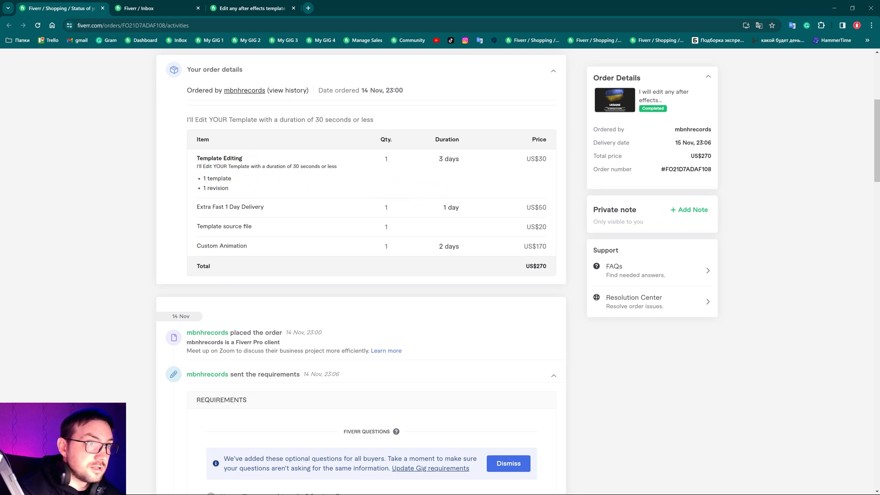
pyautogui.moveTo(522, 159); pyautogui.dragTo(546, 161)
pyautogui.click(262, 204)
pyautogui.moveTo(487, 209); pyautogui.dragTo(549, 207)
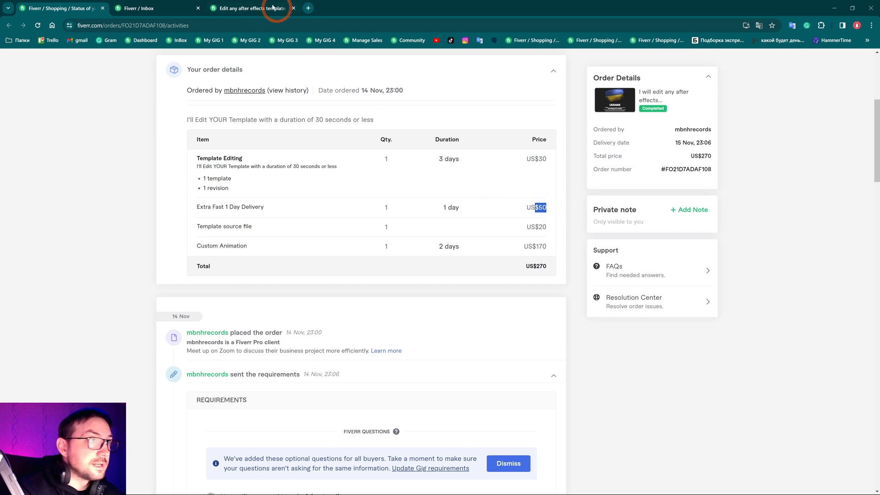
# On the gig page, choose 1-day delivery for the Basic package and select that package to show its order options.
pyautogui.click(246, 8)
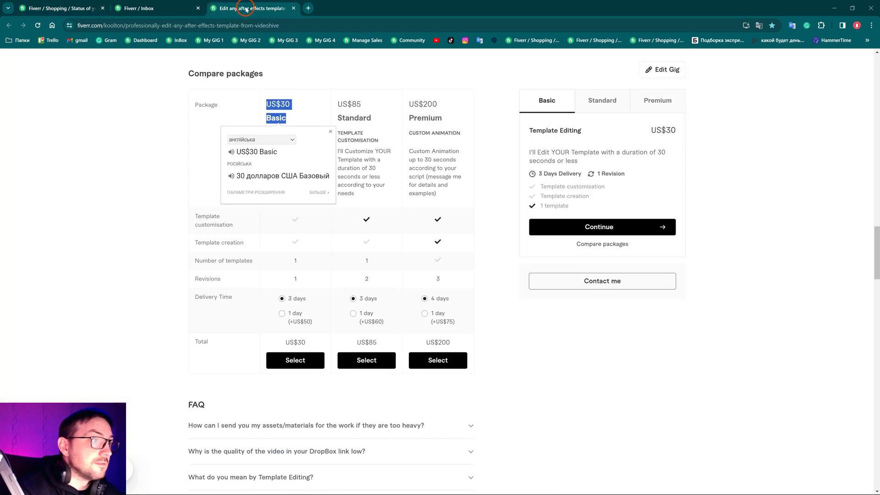
pyautogui.click(283, 315)
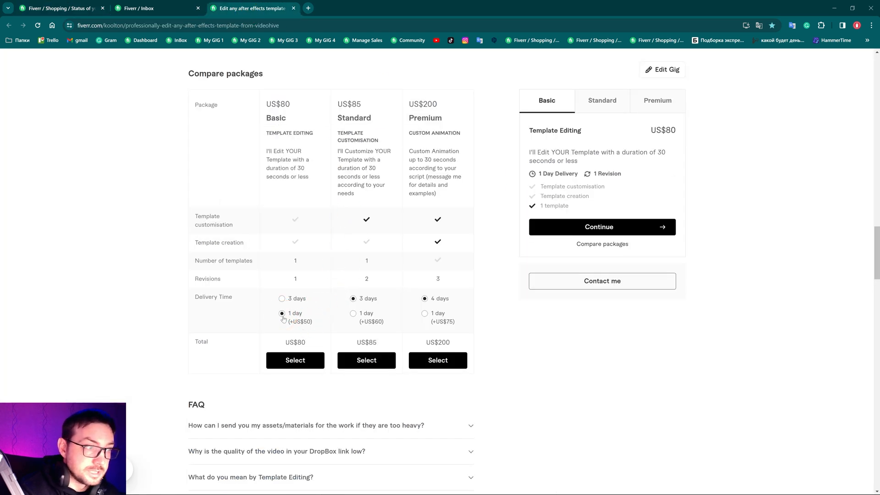
pyautogui.click(296, 362)
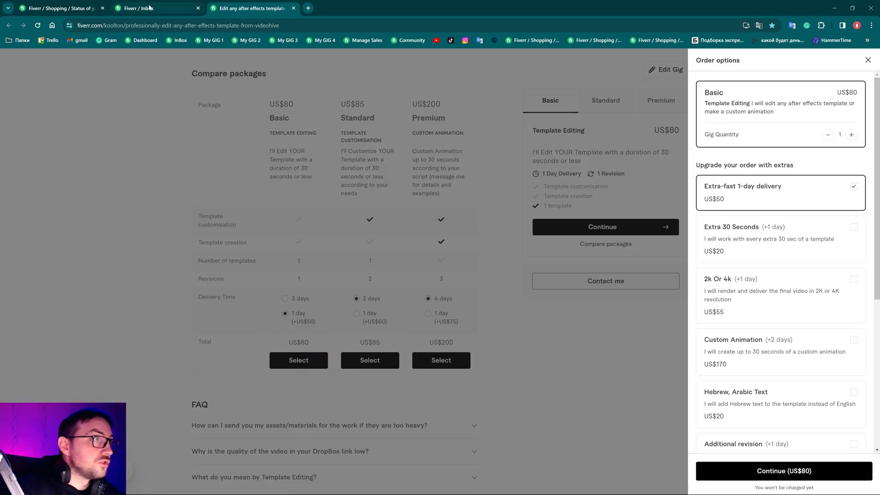
# Check the Template source file price on the order page, and add the Template source file extra to the gig's order options.
pyautogui.click(150, 7)
pyautogui.click(64, 9)
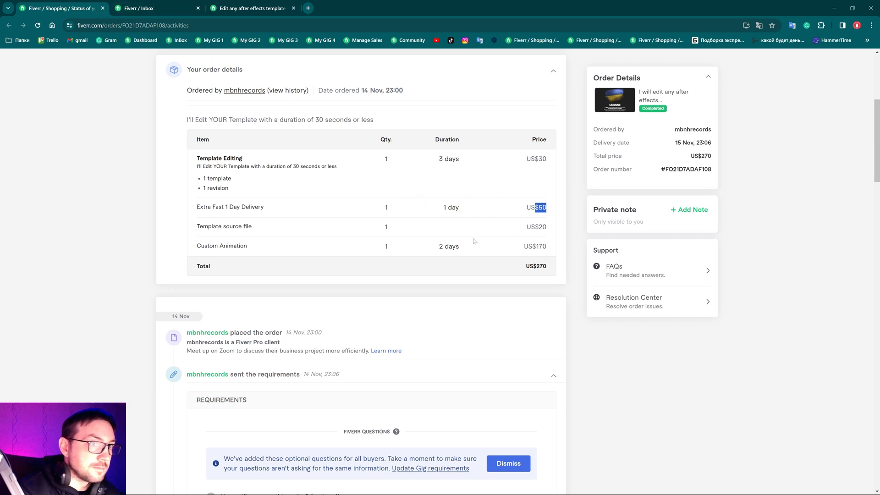
pyautogui.moveTo(547, 227); pyautogui.dragTo(532, 226)
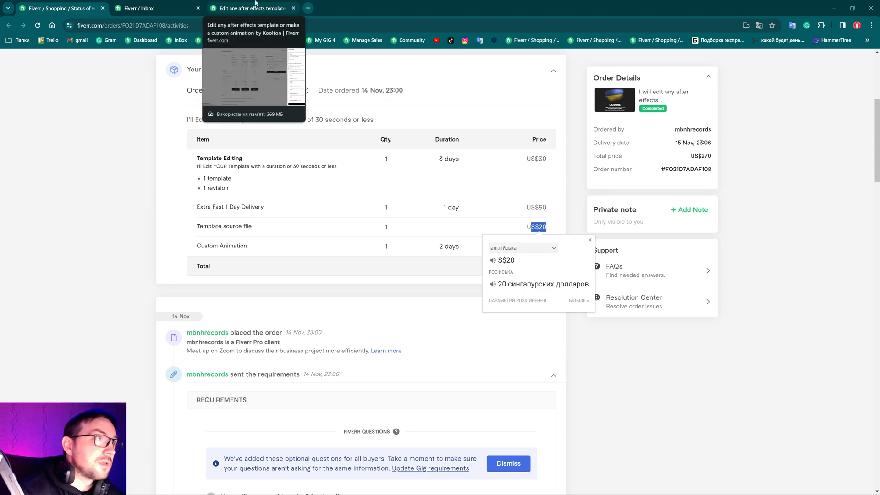
pyautogui.click(256, 8)
pyautogui.scroll(-5, 774, 329)
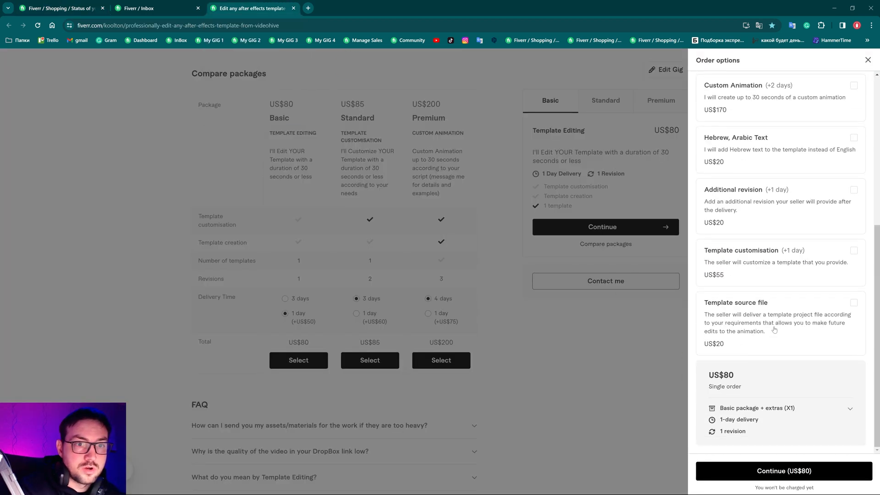
pyautogui.click(853, 305)
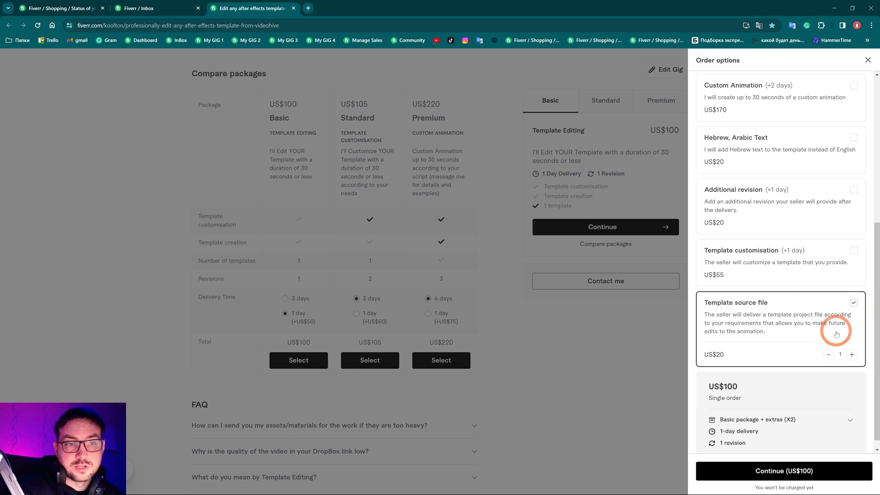
# Check the Custom Animation price on the order page, and add one Custom Animation extra to the gig's order options.
pyautogui.click(86, 4)
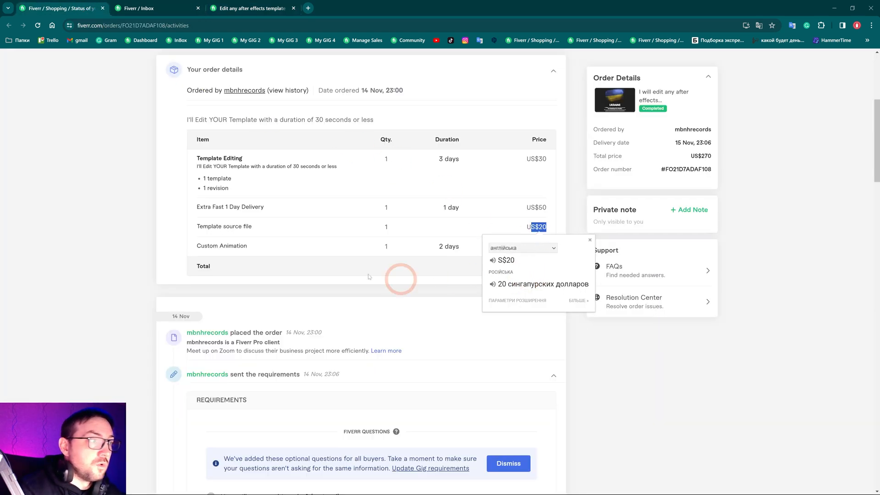
pyautogui.moveTo(550, 250); pyautogui.dragTo(522, 247)
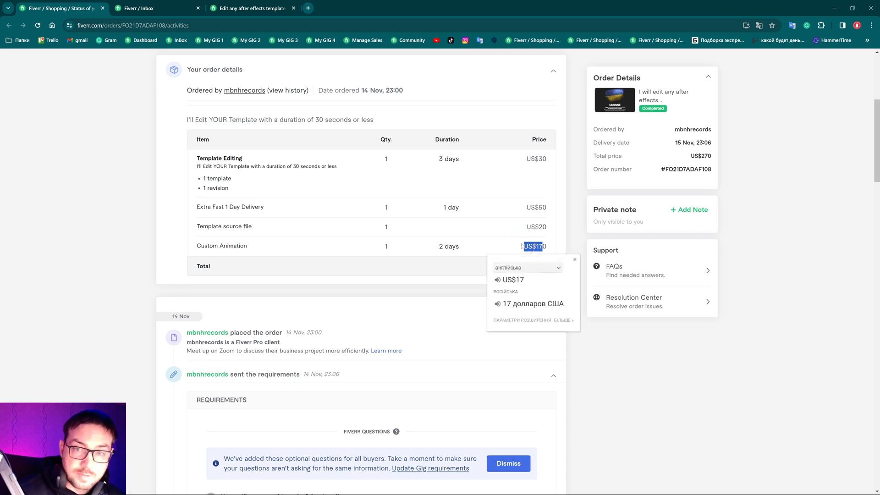
pyautogui.click(252, 8)
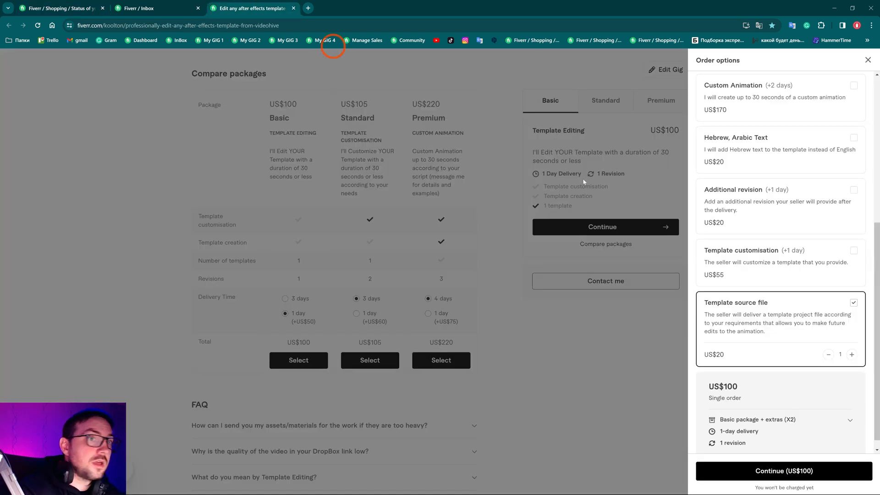
pyautogui.scroll(3, 750, 256)
pyautogui.click(854, 247)
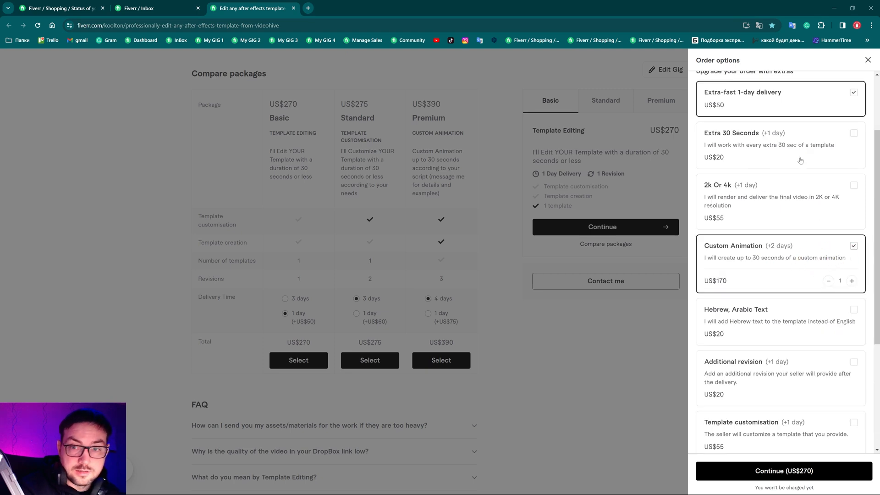
pyautogui.scroll(-2, 797, 349)
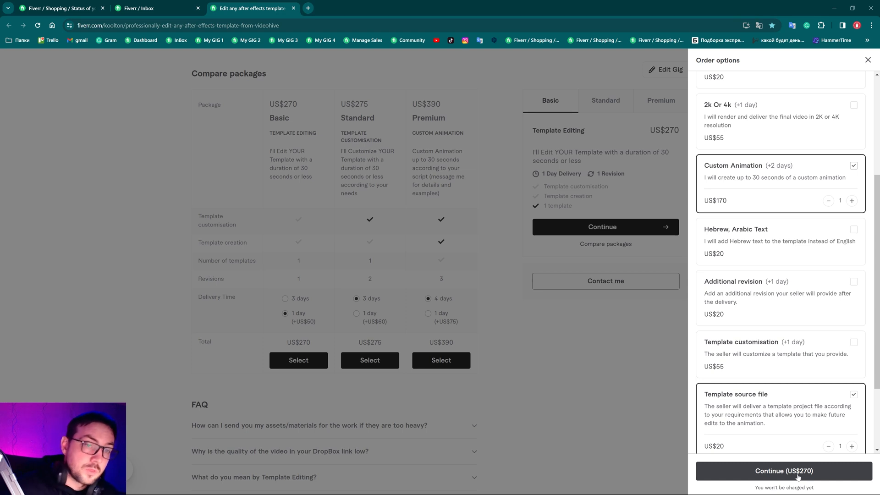
# Return to the order page and review its activity timeline from the buyer's requirements through the delivery to the buyer's review.
pyautogui.click(84, 3)
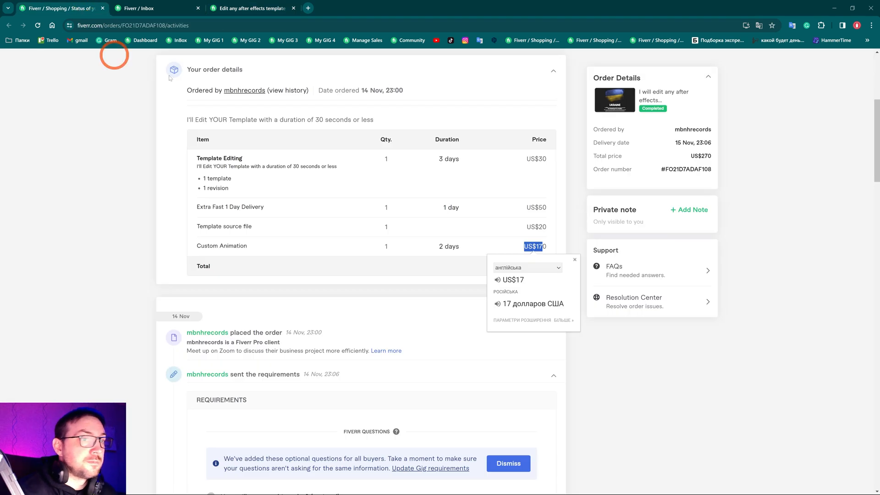
pyautogui.scroll(-4, 367, 317)
pyautogui.scroll(-5, 367, 316)
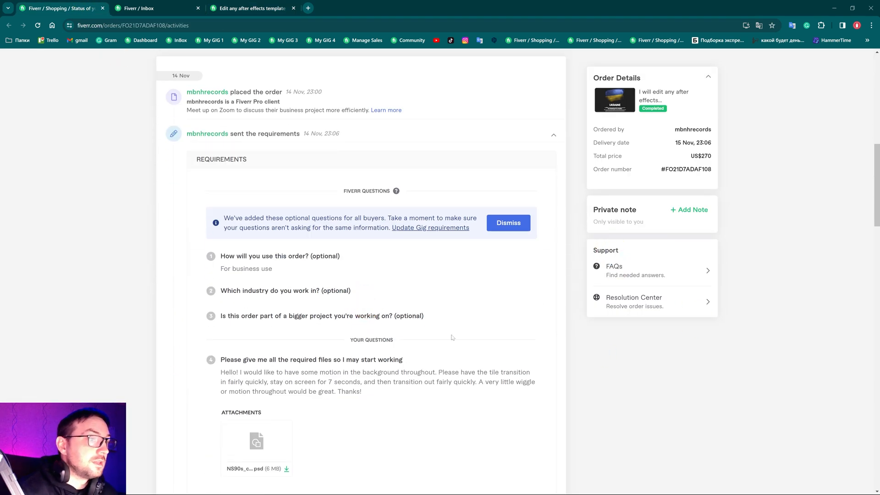
pyautogui.scroll(-5, 459, 332)
pyautogui.scroll(-10, 473, 334)
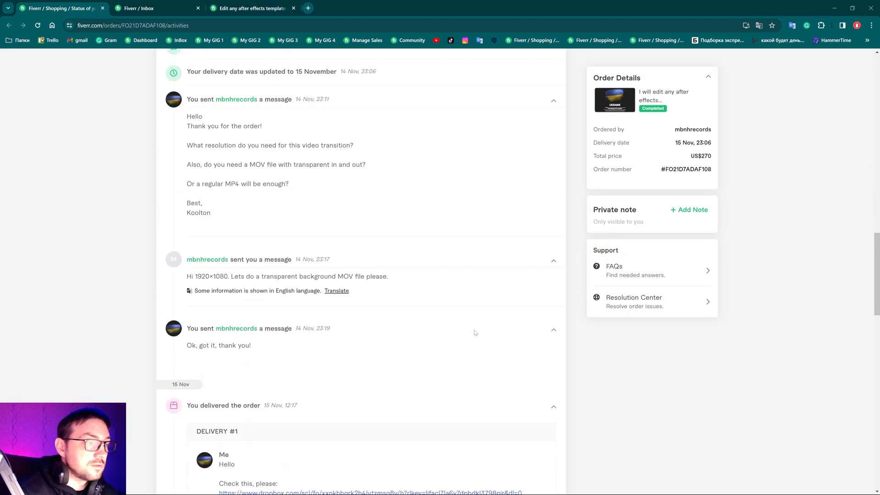
pyautogui.scroll(-5, 479, 334)
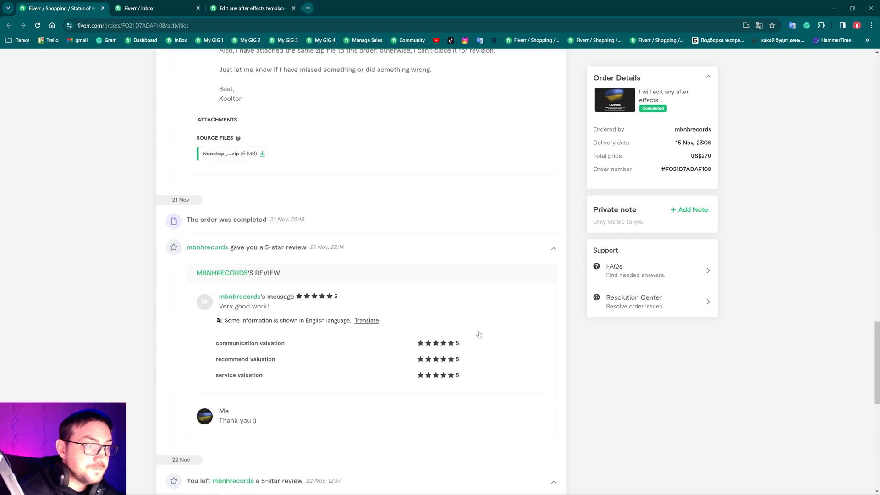